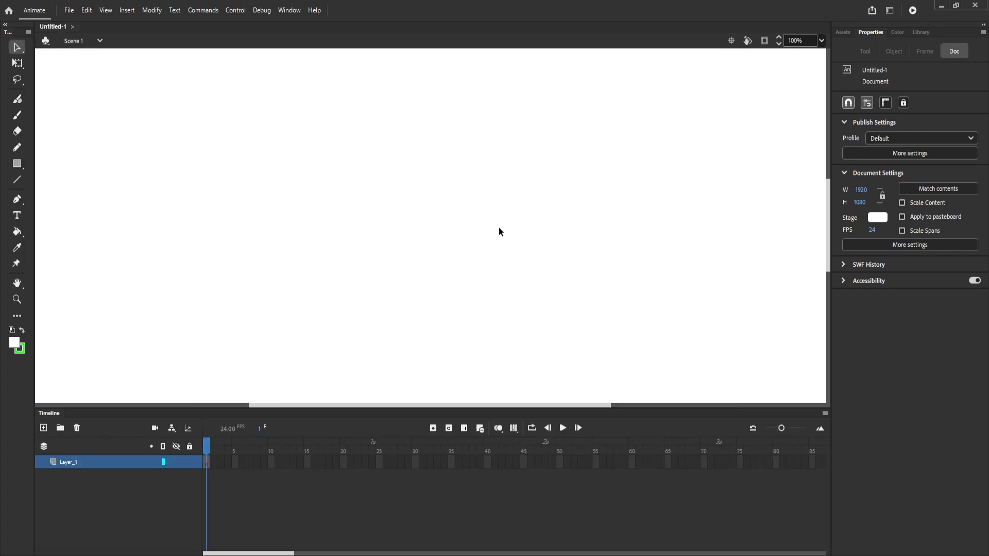
# Set the document's stage background colour to medium grey.
pyautogui.scroll(-4, 389, 227)
pyautogui.scroll(3, 351, 227)
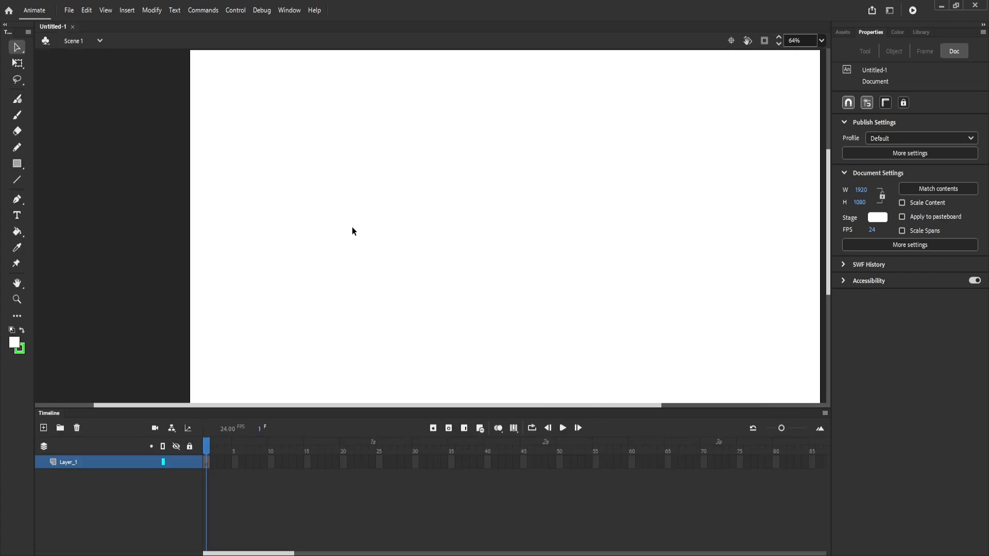
pyautogui.scroll(-2, 351, 226)
pyautogui.scroll(1, 420, 237)
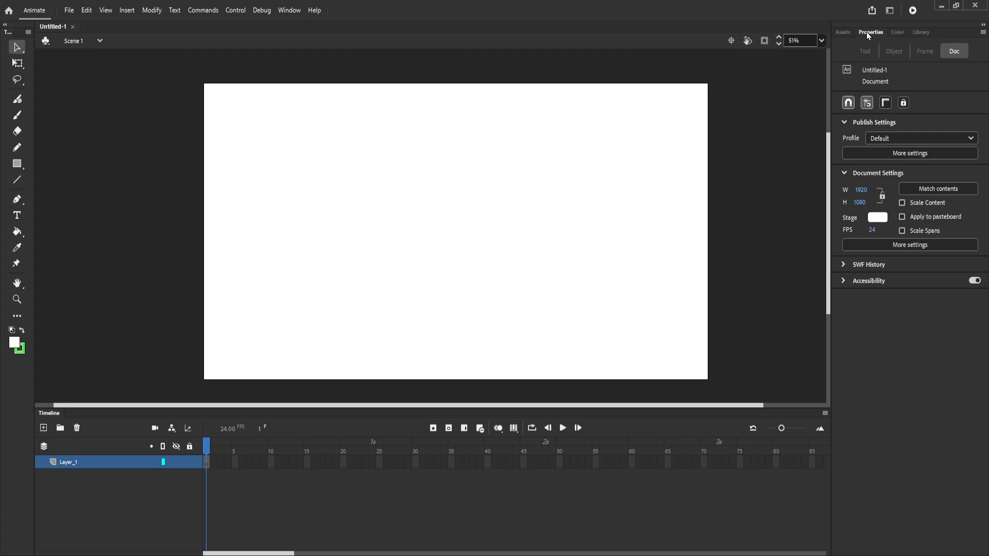
pyautogui.click(877, 218)
pyautogui.click(878, 218)
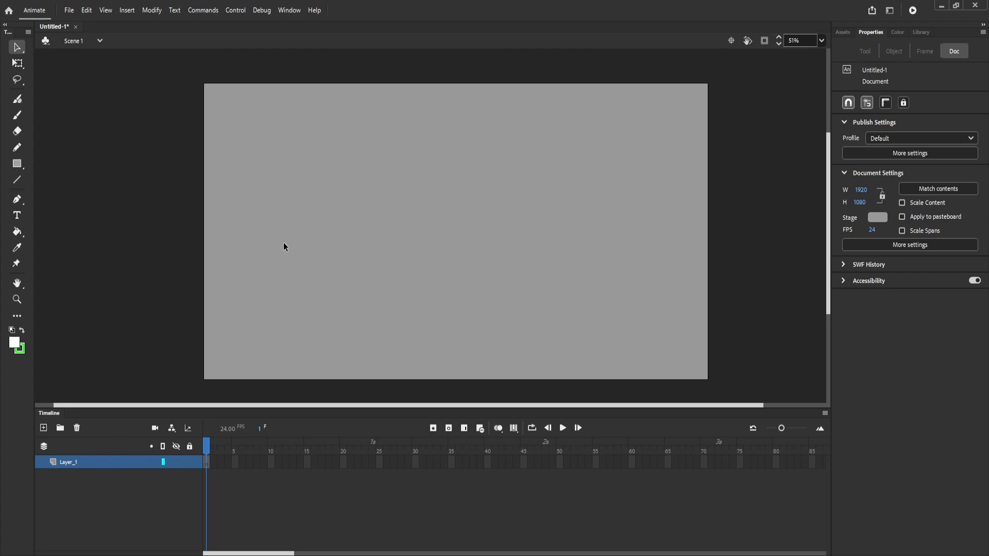
pyautogui.scroll(-3, 309, 221)
pyautogui.scroll(2, 317, 207)
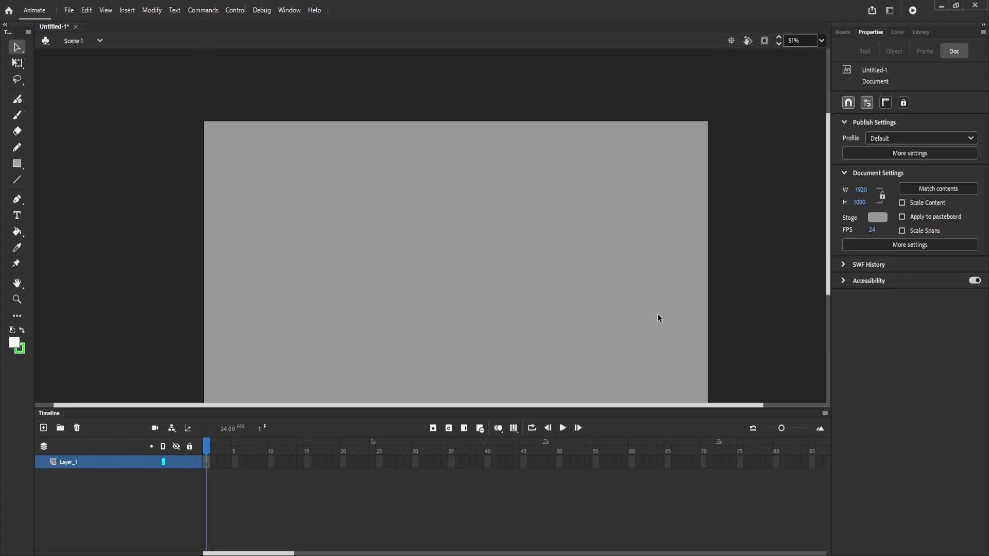
pyautogui.scroll(-2, 819, 263)
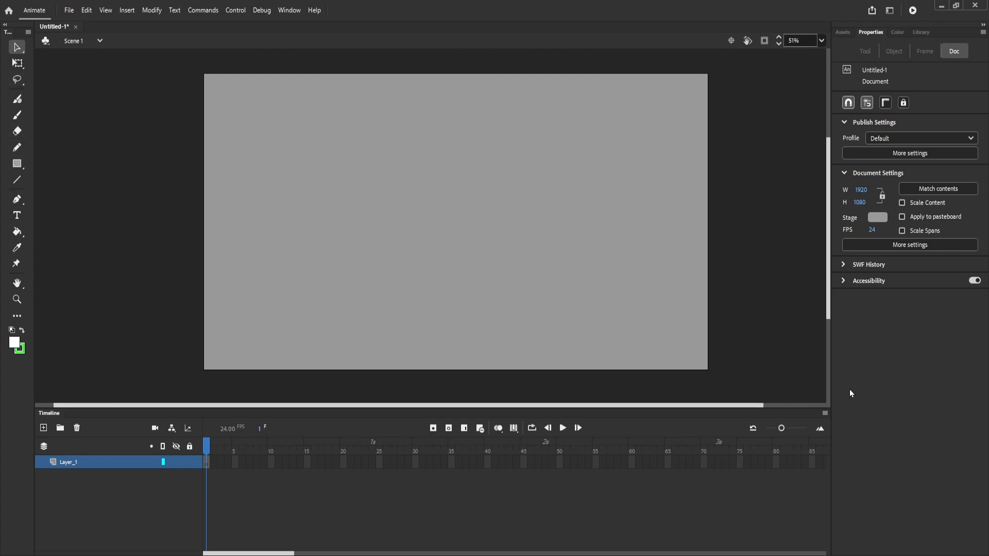
pyautogui.click(895, 33)
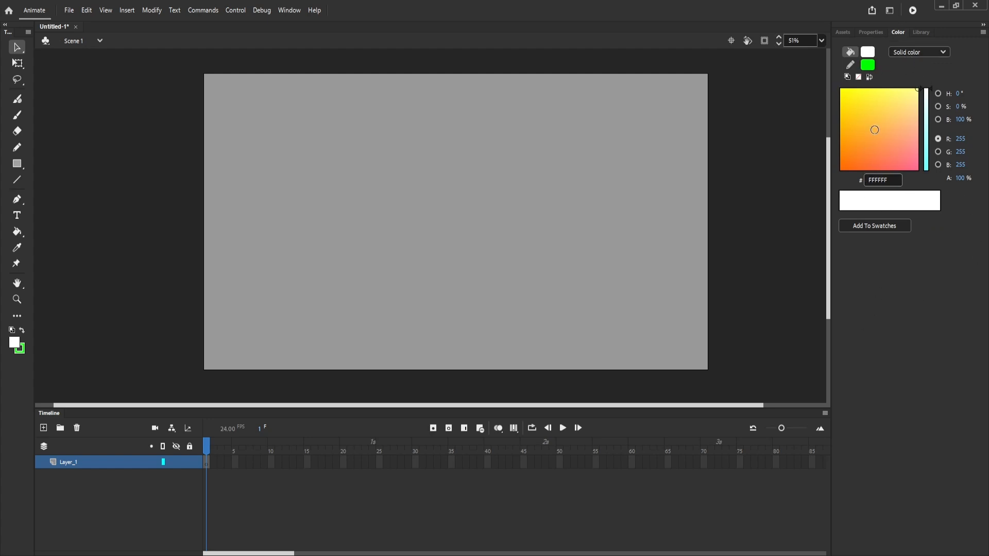
pyautogui.click(922, 33)
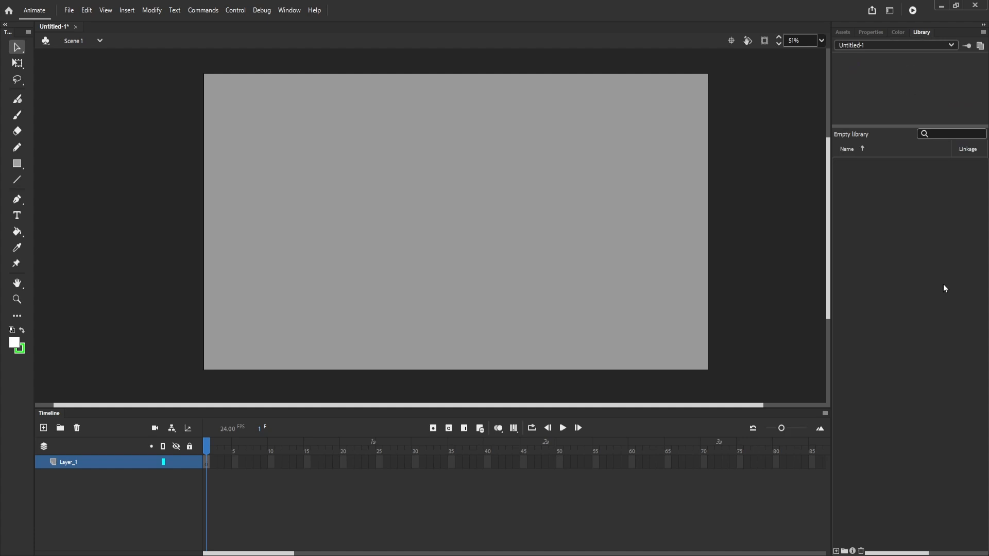
pyautogui.click(841, 33)
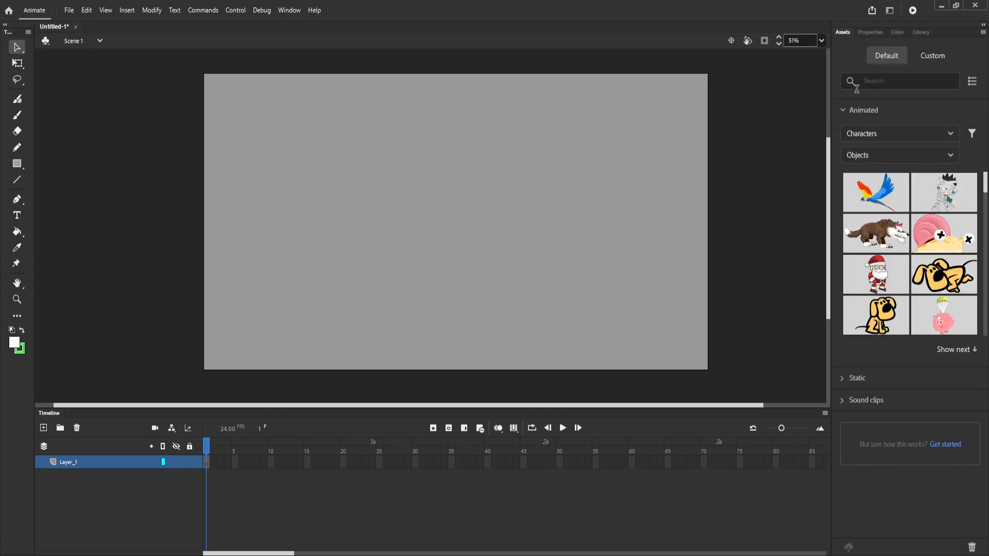
pyautogui.click(879, 32)
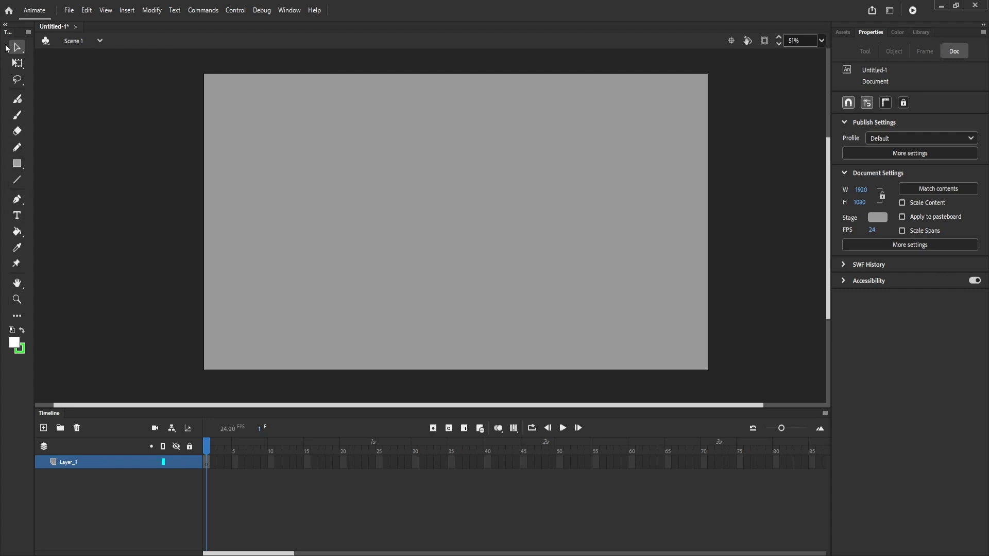
# Activate the Free Transform tool and rename the only layer as ref.
pyautogui.click(17, 62)
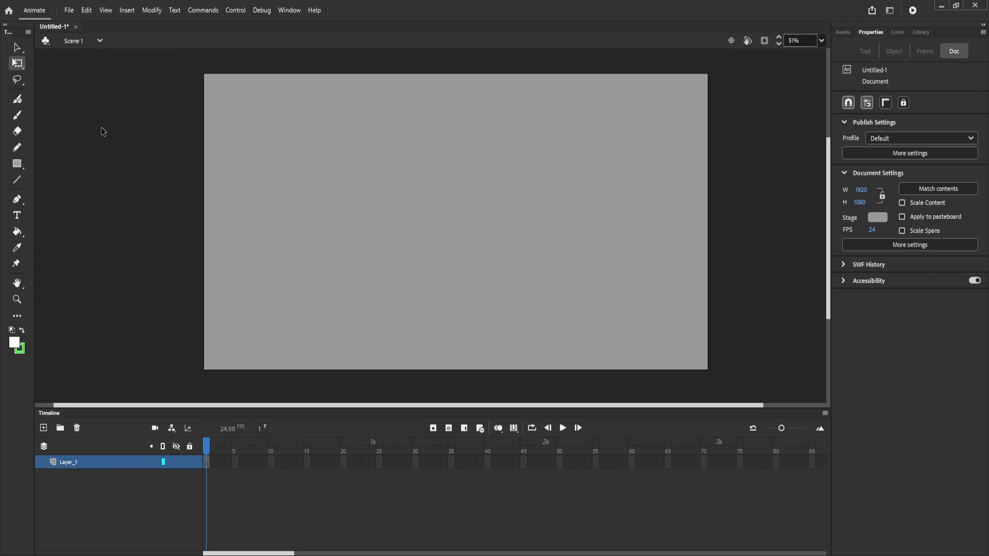
pyautogui.doubleClick(83, 462)
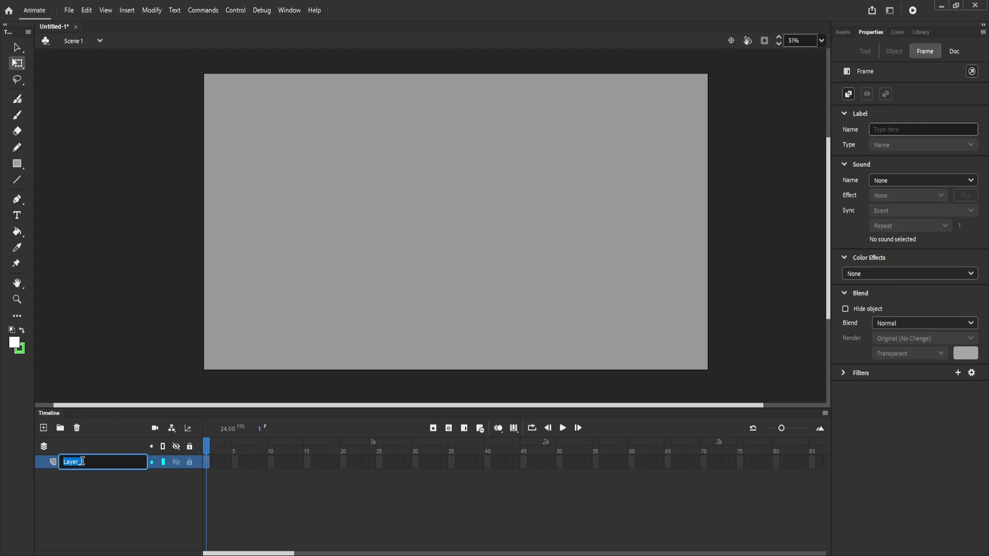
pyautogui.write('ref')
pyautogui.press('Return')
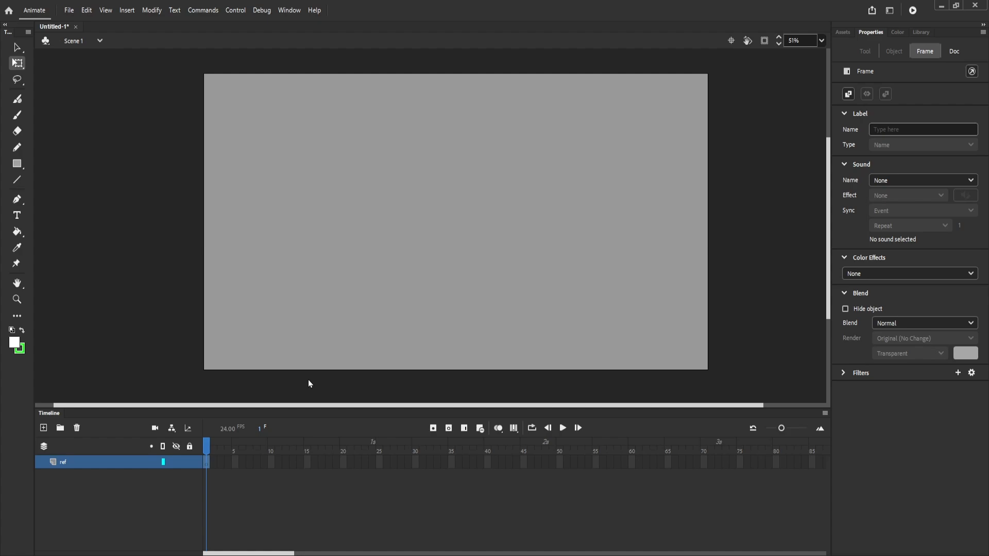
# Paste the full character image on the ref layer and move it over the left part of the stage.
pyautogui.hotkey('ctrl', 'v')
pyautogui.scroll(-5, 380, 261)
pyautogui.scroll(3, 415, 304)
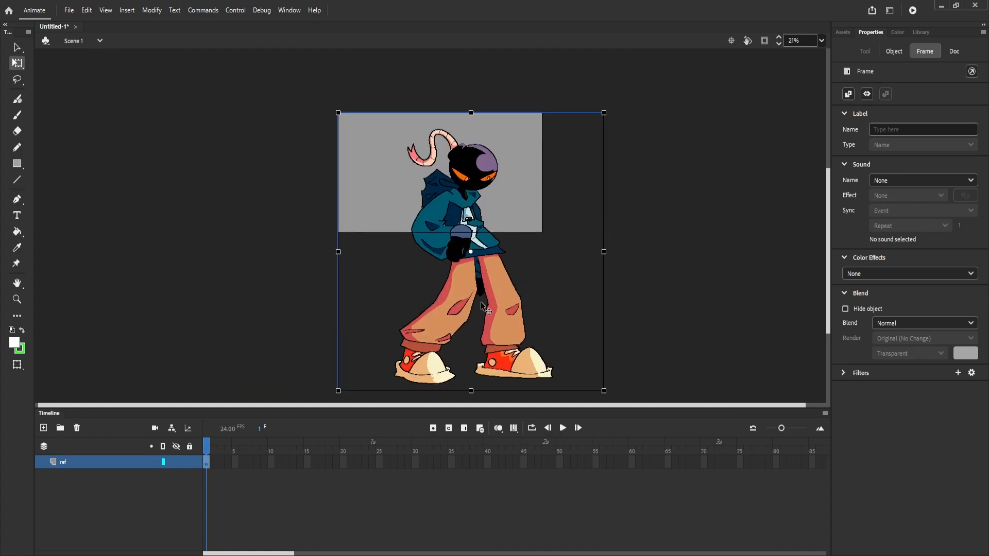
pyautogui.moveTo(480, 302); pyautogui.dragTo(455, 220)
pyautogui.scroll(-3, 428, 310)
pyautogui.scroll(3, 428, 311)
pyautogui.click(709, 302)
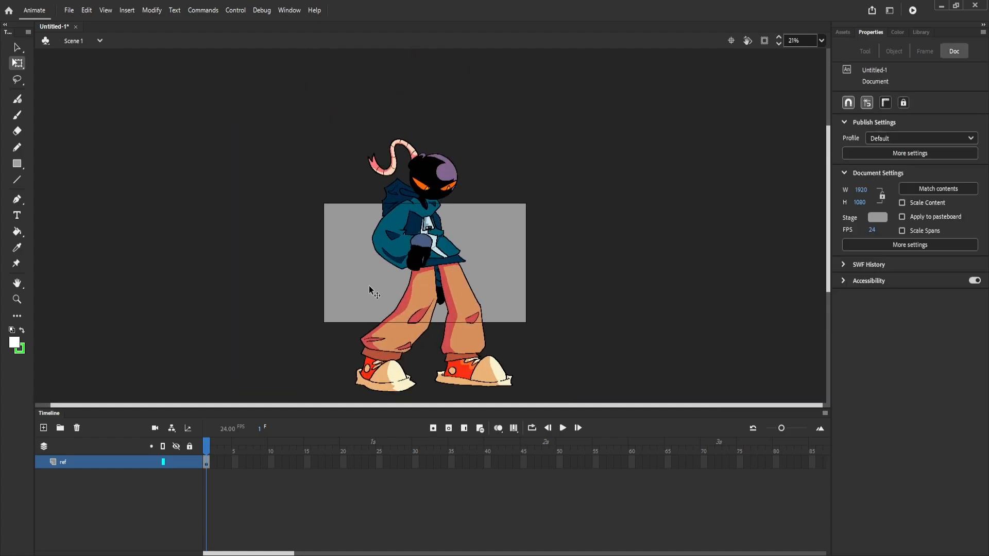
pyautogui.scroll(4, 368, 284)
pyautogui.scroll(-4, 369, 284)
pyautogui.moveTo(419, 263); pyautogui.dragTo(378, 267)
pyautogui.click(413, 214)
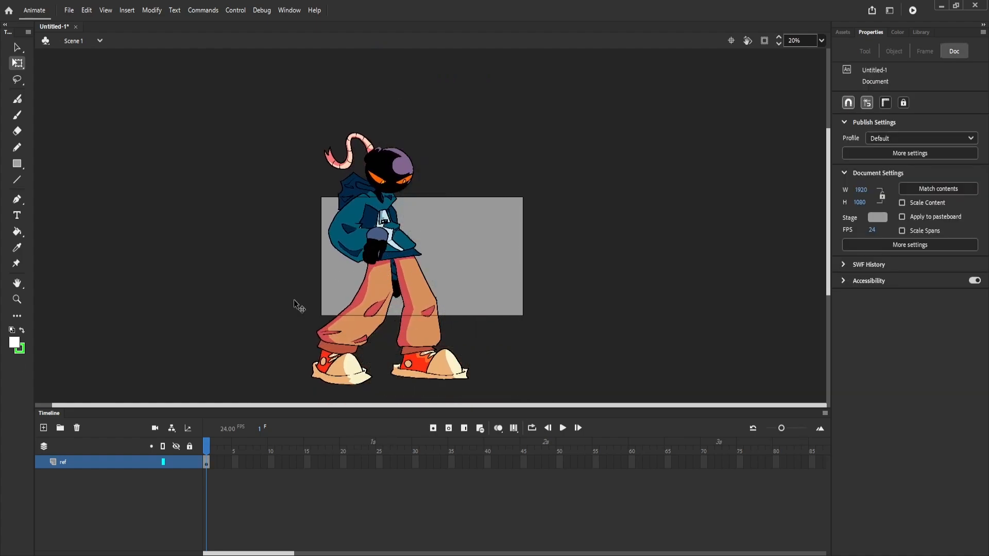
pyautogui.scroll(1, 294, 300)
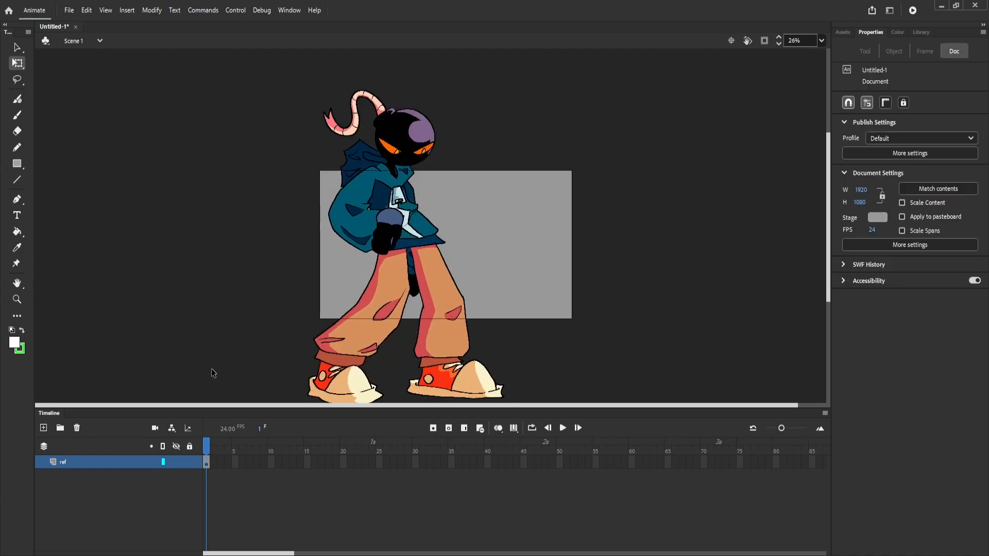
pyautogui.scroll(-1, 389, 173)
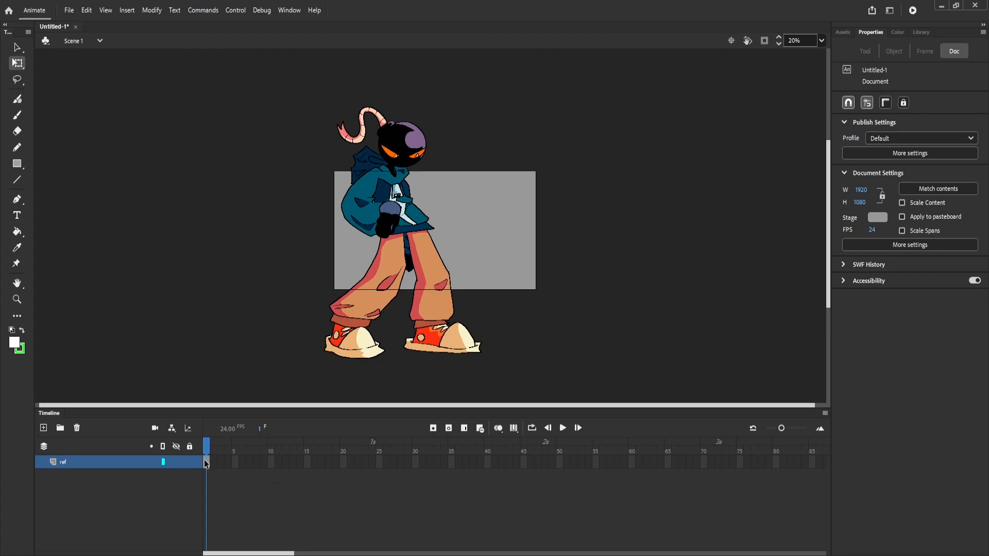
# Place a second copy of Bitmap 1 from the library on the stage, move it, and undo both changes.
pyautogui.click(928, 31)
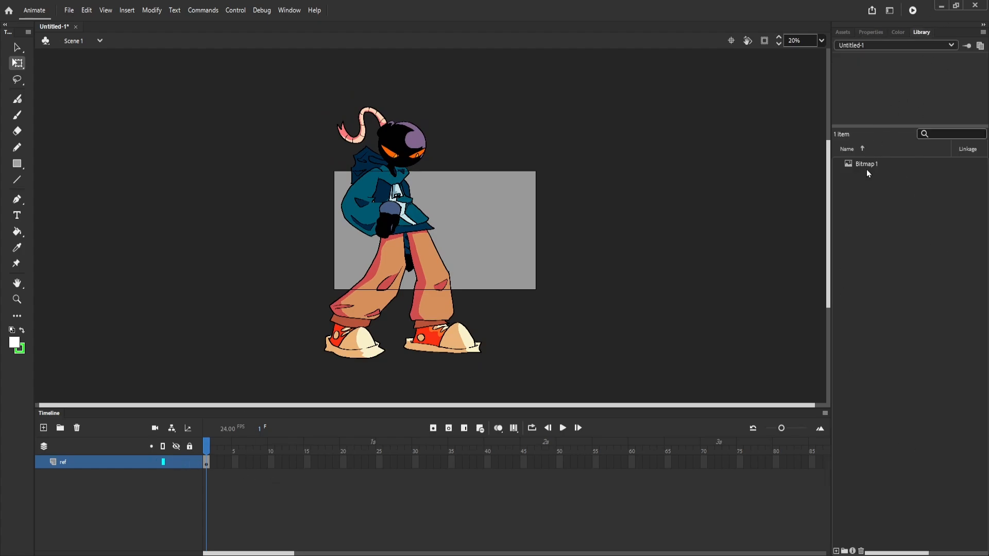
pyautogui.click(905, 165)
pyautogui.moveTo(618, 129); pyautogui.dragTo(572, 218)
pyautogui.moveTo(585, 283); pyautogui.dragTo(548, 283)
pyautogui.hotkey('ctrl', 'z')
pyautogui.hotkey('ctrl', 'z')
pyautogui.click(835, 305)
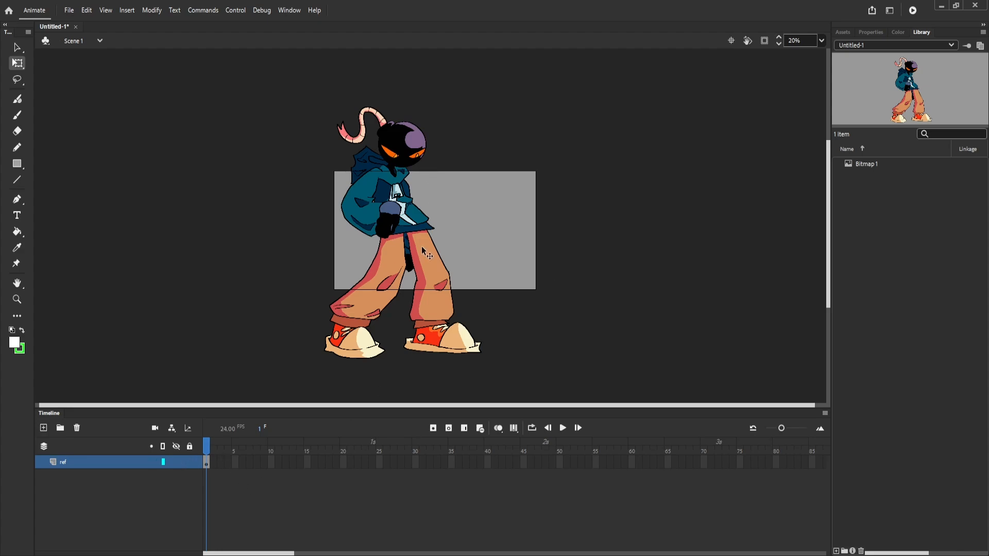
# Try moving the reference image with the ref layer locked and unlocked, undoing each shift of the image.
pyautogui.moveTo(429, 273)
pyautogui.mouseDown()
pyautogui.moveTo(405, 255)
pyautogui.moveTo(426, 271)
pyautogui.mouseUp()
pyautogui.hotkey('ctrl', 'z')
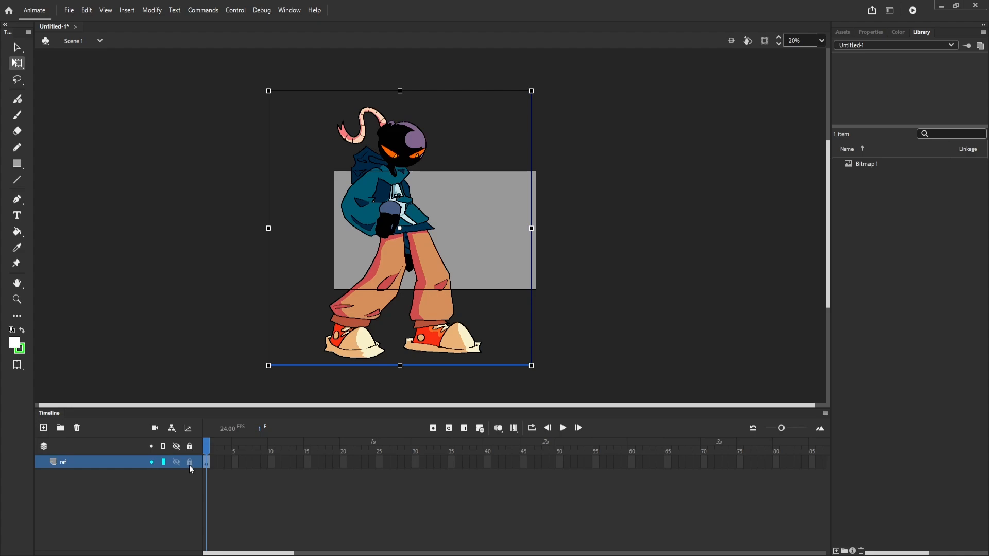
pyautogui.click(190, 463)
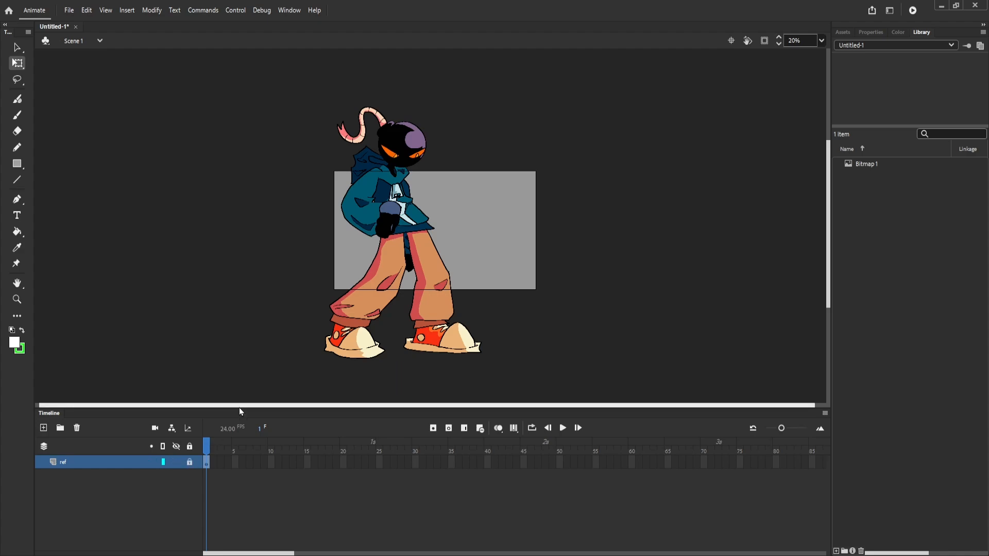
pyautogui.moveTo(436, 274); pyautogui.dragTo(547, 362)
pyautogui.moveTo(384, 138); pyautogui.dragTo(465, 247)
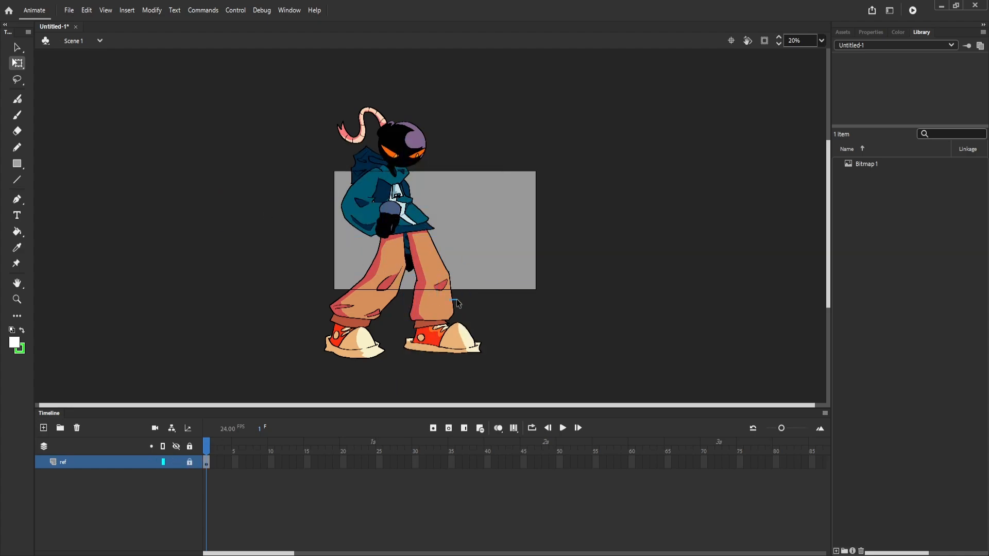
pyautogui.moveTo(434, 285); pyautogui.dragTo(526, 324)
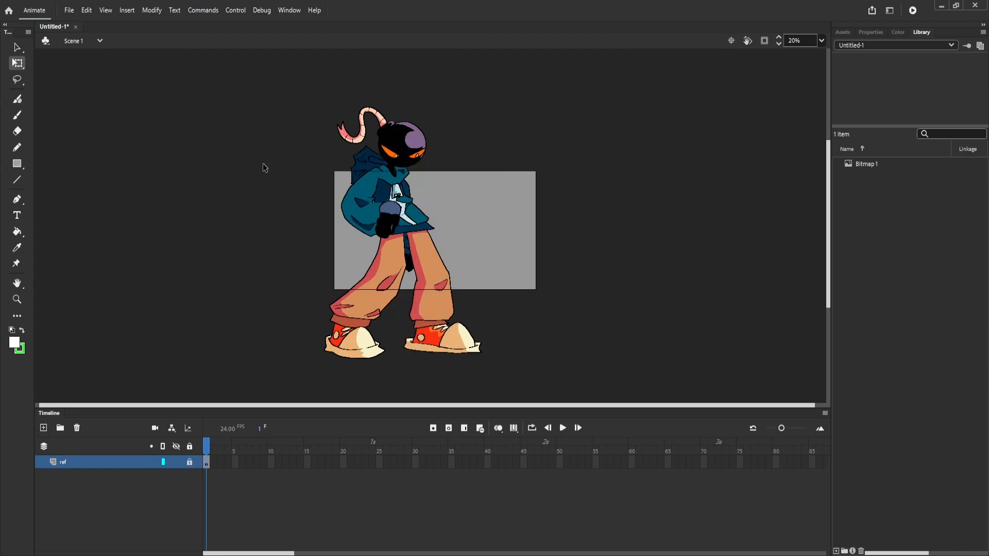
pyautogui.click(190, 463)
pyautogui.moveTo(385, 286); pyautogui.dragTo(375, 263)
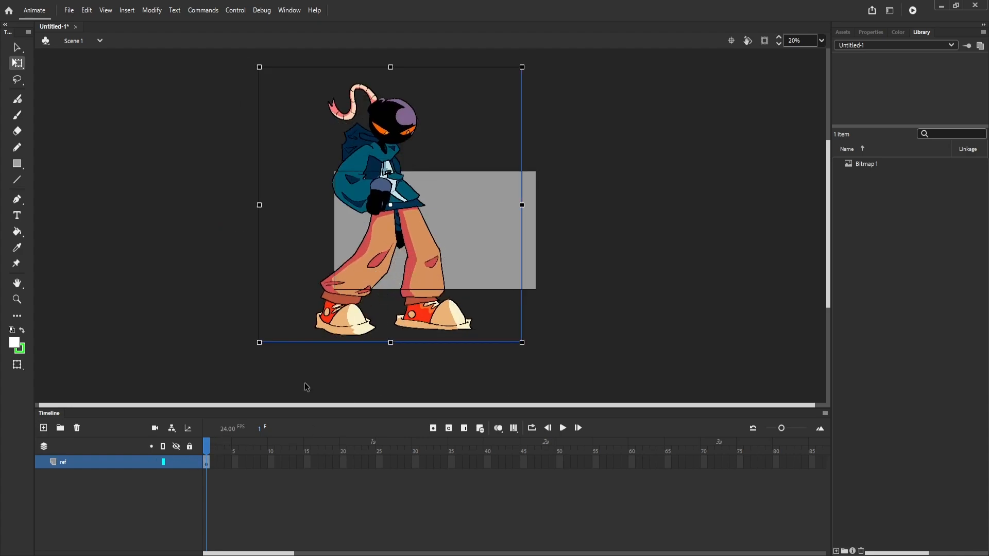
pyautogui.hotkey('ctrl', 'z')
# Lock the ref layer and make it semi-transparent so it works as a tracing guide.
pyautogui.click(190, 461)
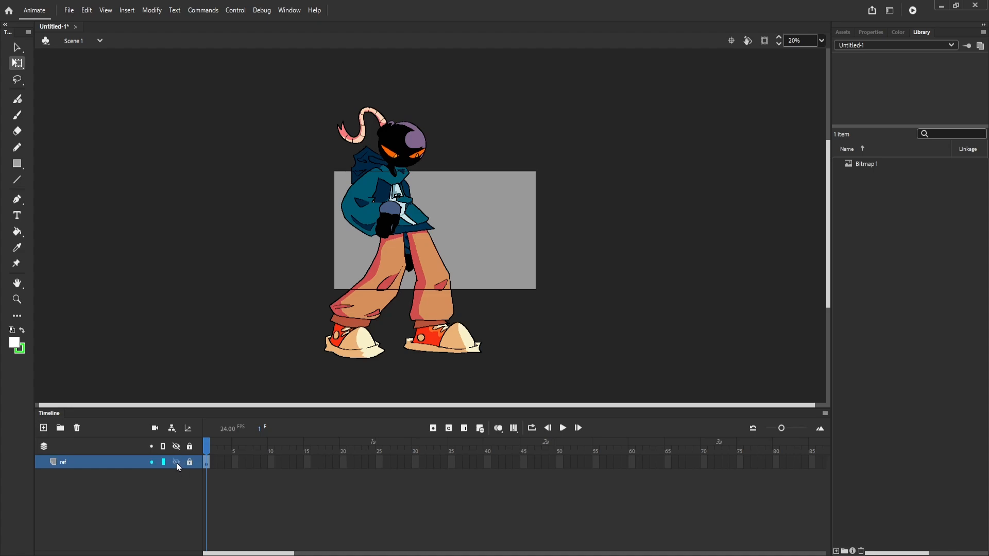
pyautogui.click(177, 463)
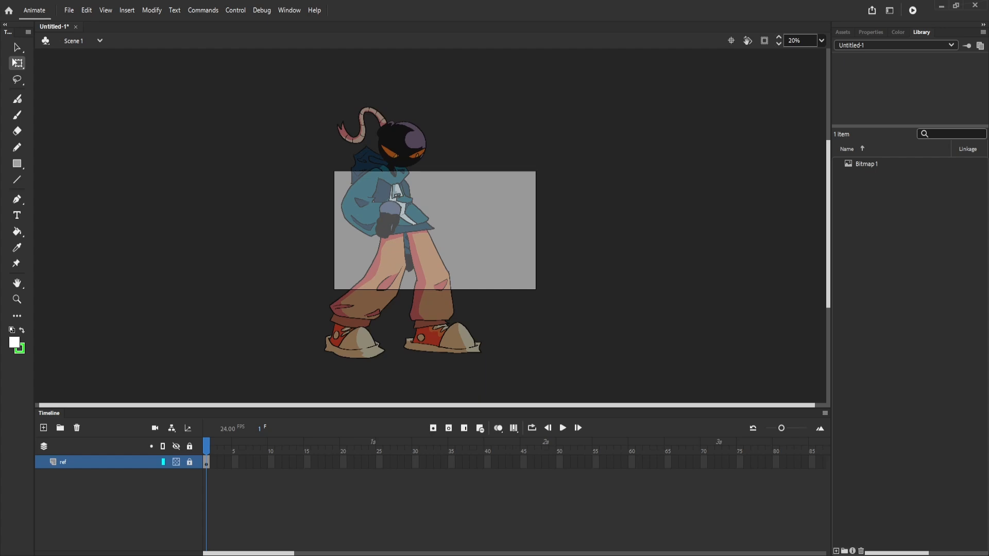
pyautogui.scroll(-2, 383, 261)
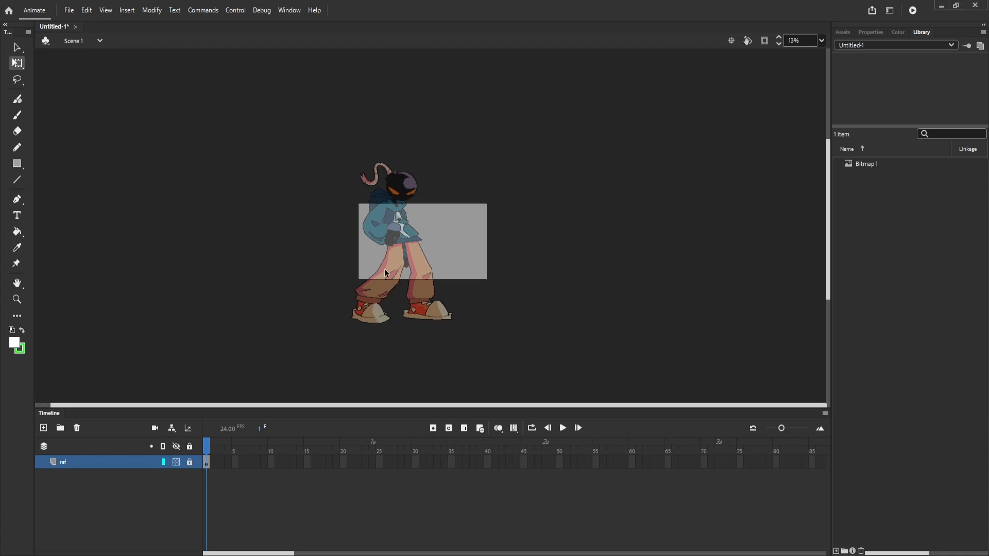
pyautogui.scroll(2, 386, 274)
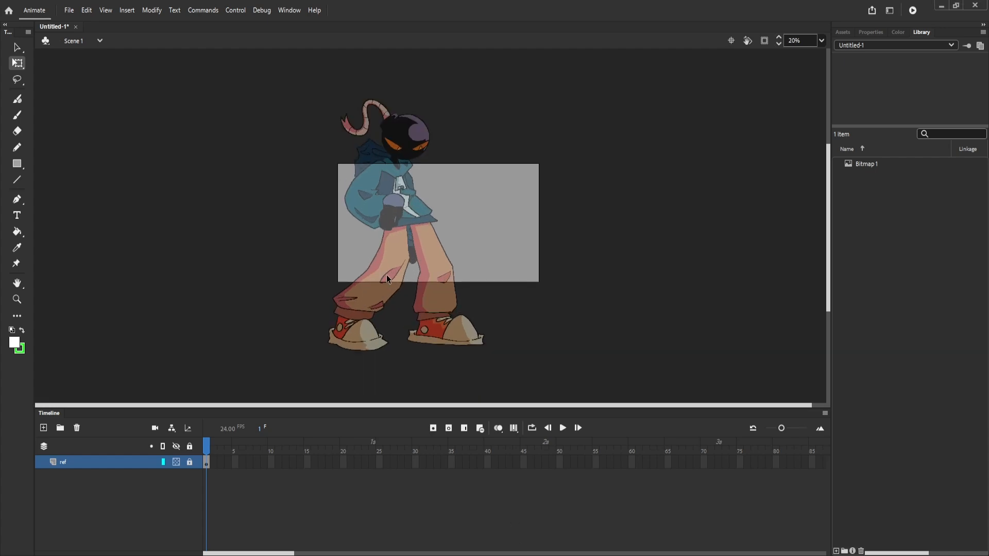
# Add a new layer above ref and name it body.
pyautogui.click(42, 429)
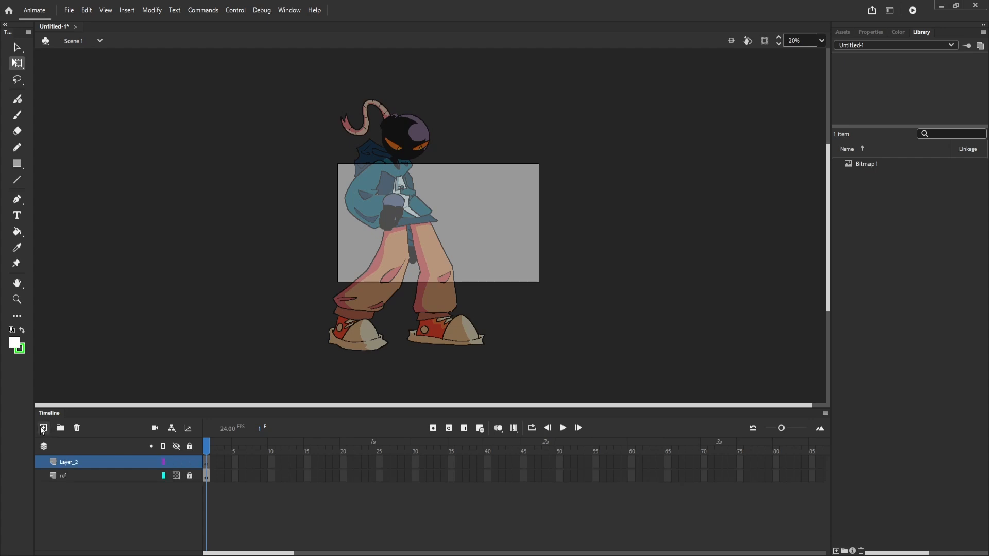
pyautogui.doubleClick(75, 462)
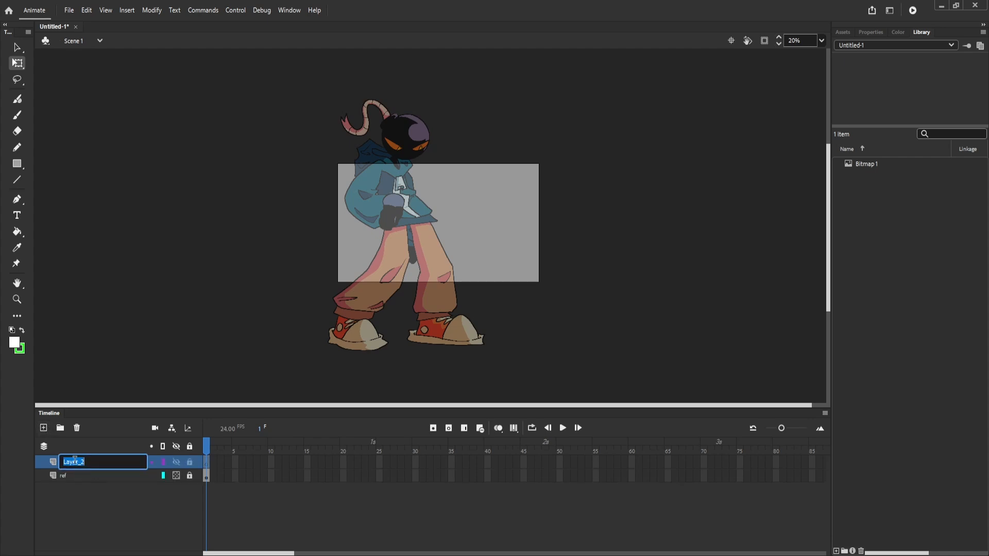
pyautogui.write('body')
pyautogui.press('Return')
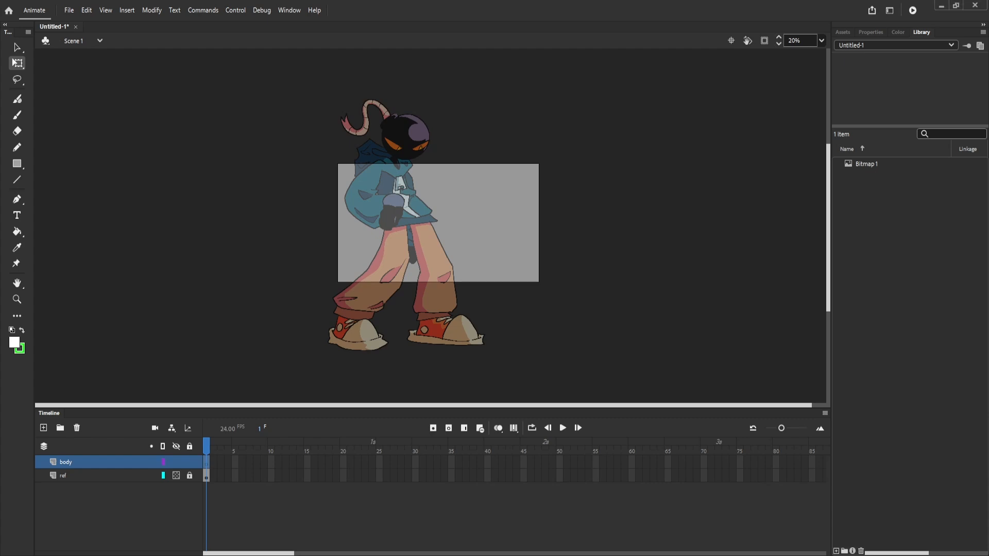
# Paste the headless, armless body image on the body layer and align it over the faded reference character.
pyautogui.hotkey('ctrl', 'v')
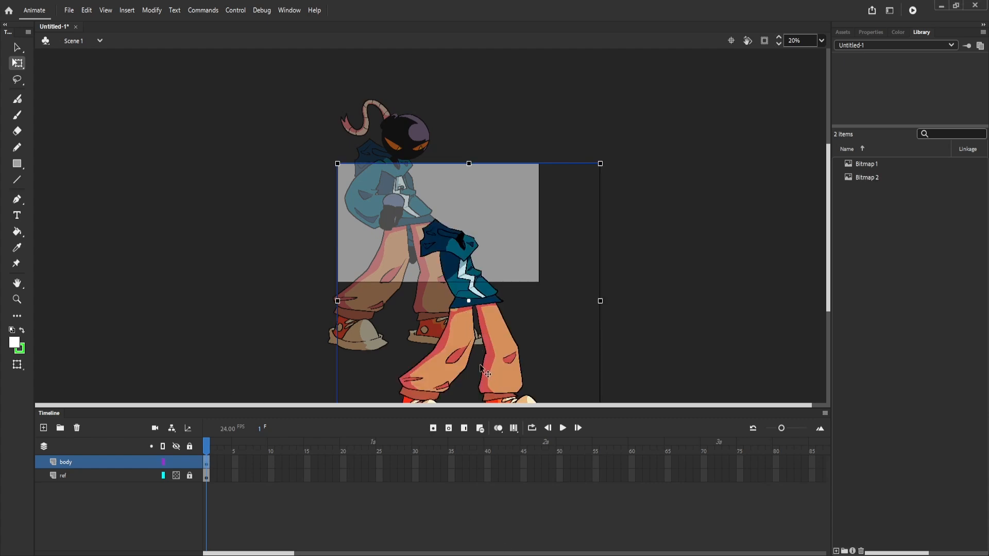
pyautogui.moveTo(456, 346); pyautogui.dragTo(394, 268)
pyautogui.scroll(-3, 496, 353)
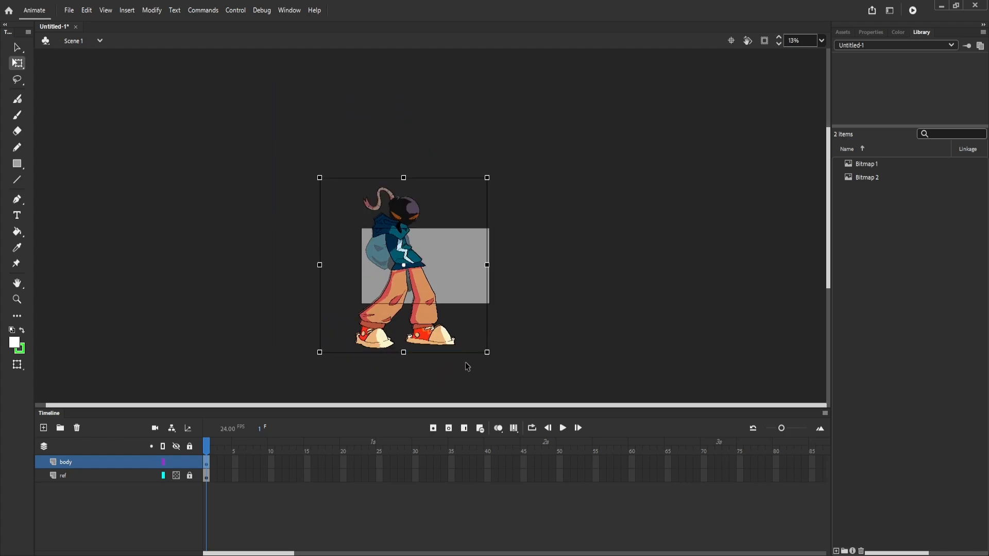
pyautogui.scroll(2, 464, 363)
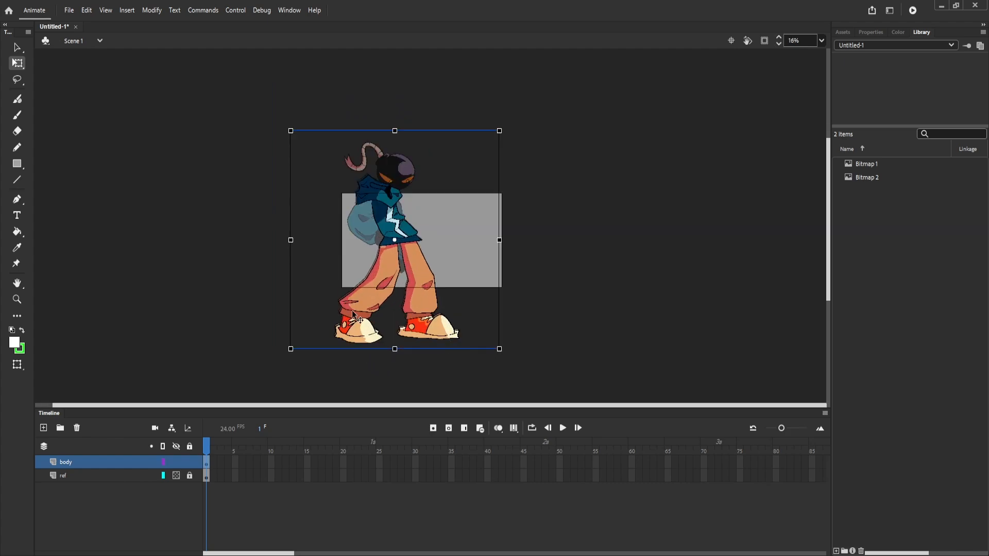
pyautogui.hotkey('shift', 'Left')
pyautogui.hotkey('shift', 'Right')
pyautogui.hotkey('shift', 'Up')
pyautogui.hotkey('shift', 'Up')
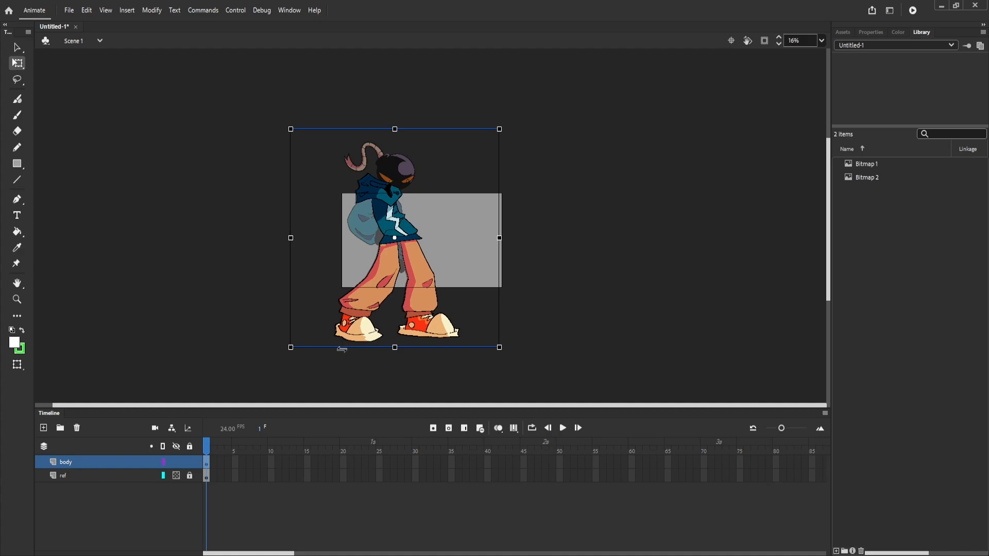
# Fine-tune the position of the body image over the faded reference character and deselect it.
pyautogui.scroll(-4, 429, 305)
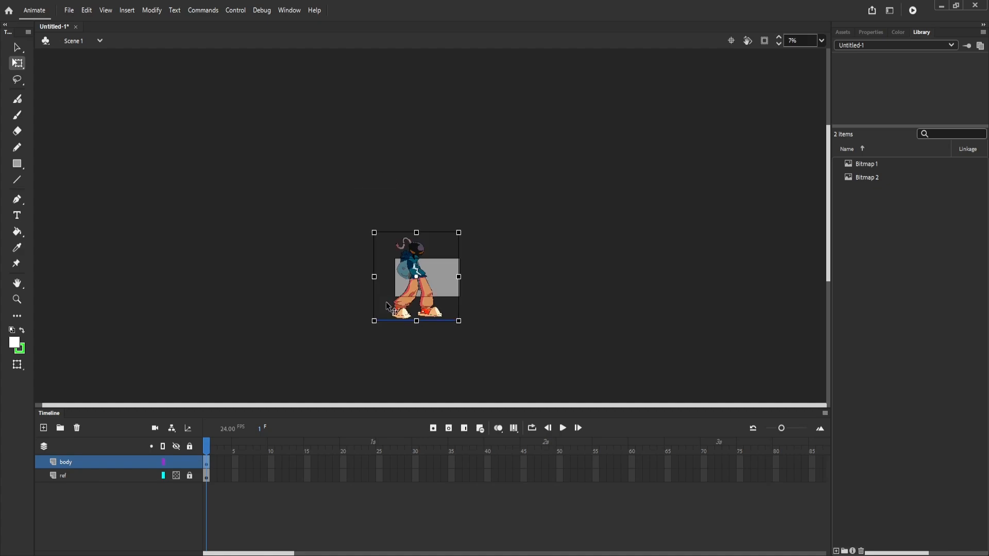
pyautogui.scroll(4, 422, 310)
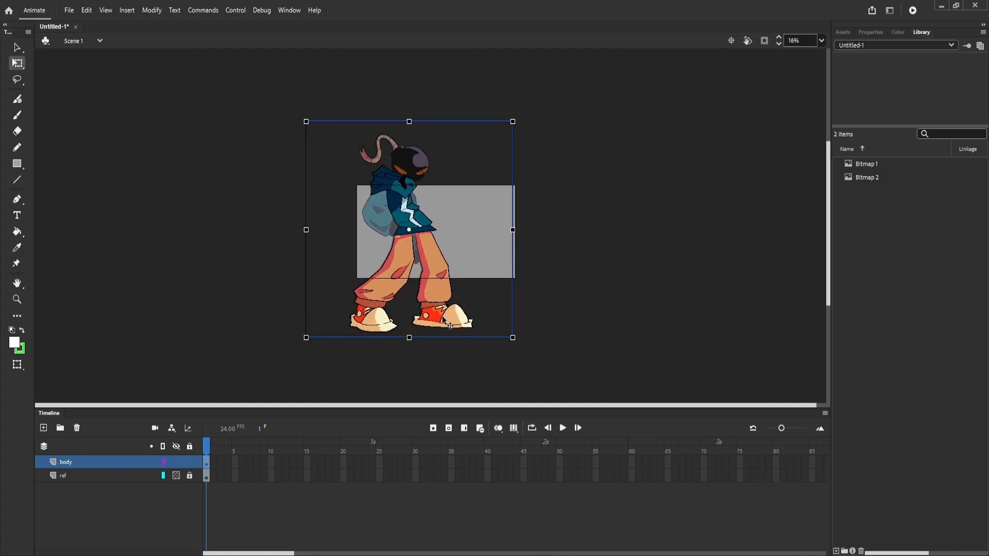
pyautogui.moveTo(441, 315); pyautogui.dragTo(440, 313)
pyautogui.click(663, 257)
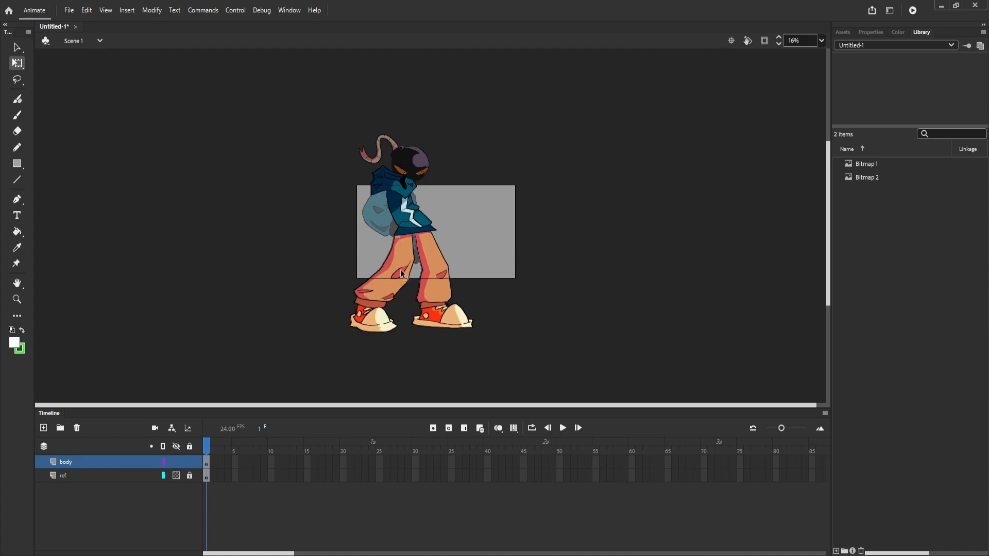
# Try moving the whole traced body and its separate trouser fills out of place, undoing each shift.
pyautogui.scroll(2, 399, 270)
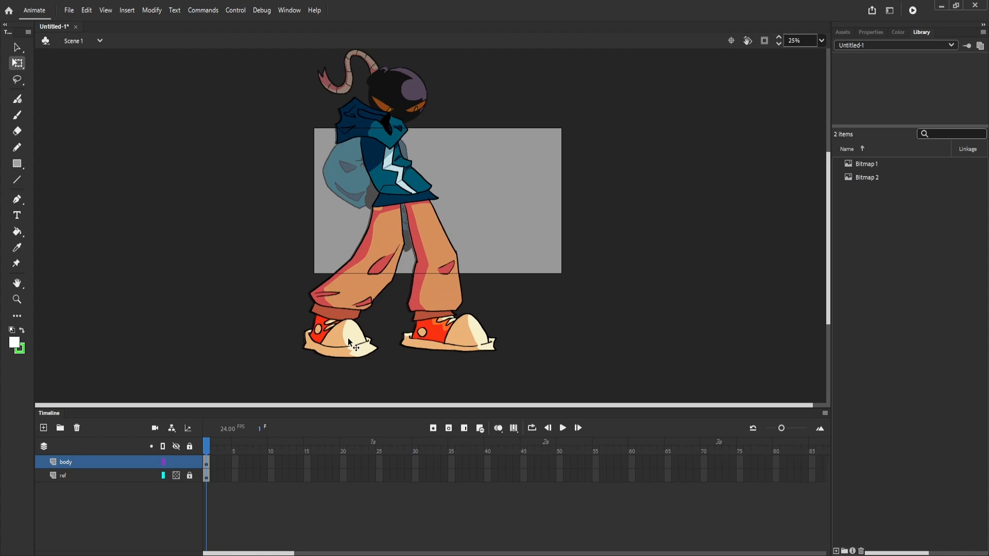
pyautogui.click(100, 462)
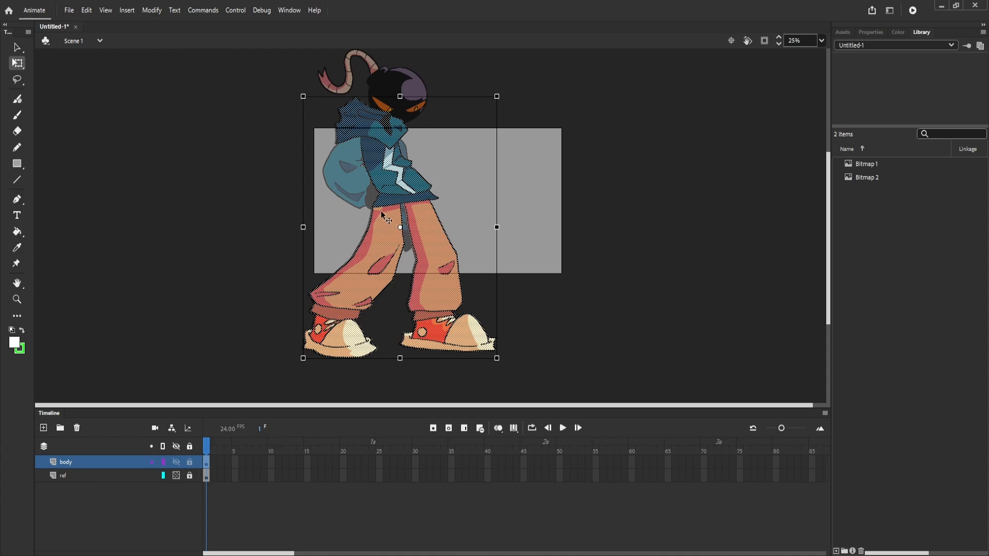
pyautogui.moveTo(382, 205)
pyautogui.mouseDown()
pyautogui.moveTo(382, 219)
pyautogui.moveTo(372, 215)
pyautogui.mouseUp()
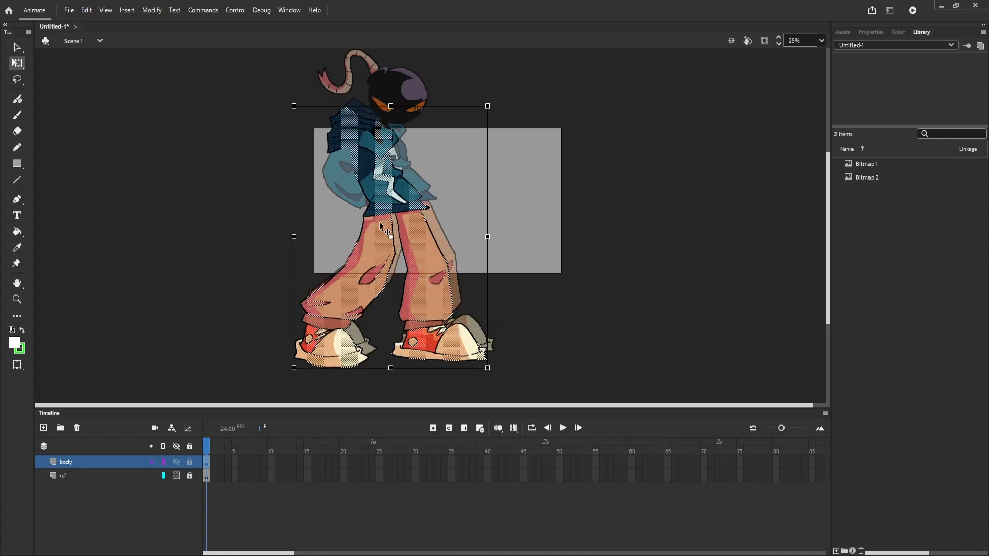
pyautogui.hotkey('ctrl', 'z')
pyautogui.click(503, 303)
pyautogui.moveTo(416, 297); pyautogui.dragTo(558, 316)
pyautogui.hotkey('ctrl', 'z')
pyautogui.moveTo(453, 295); pyautogui.dragTo(523, 296)
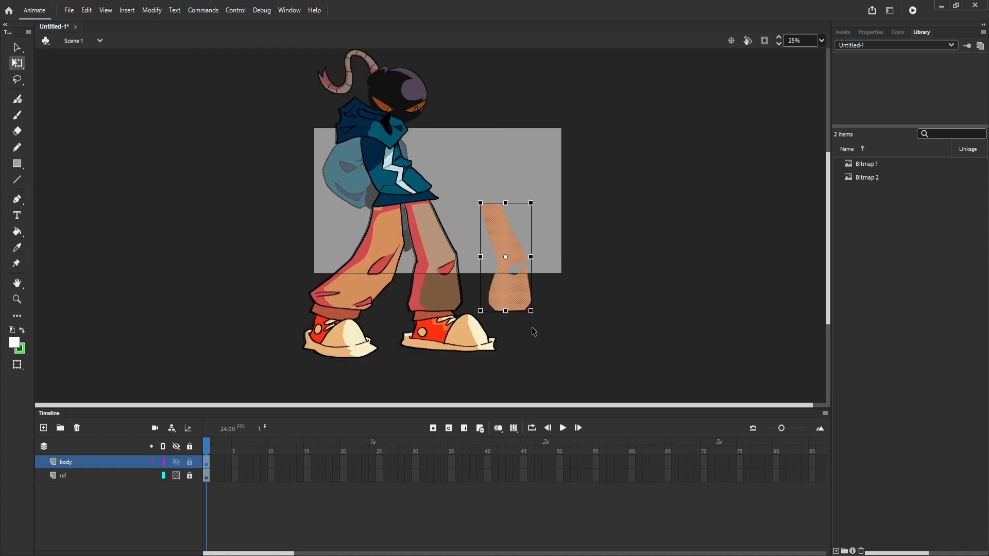
pyautogui.hotkey('ctrl', 'z')
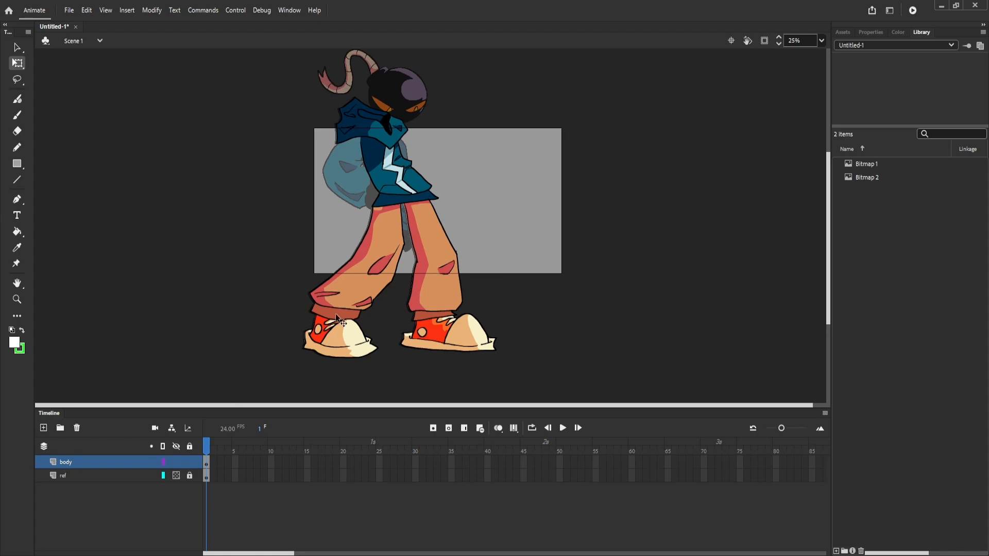
pyautogui.moveTo(356, 301); pyautogui.dragTo(391, 298)
pyautogui.hotkey('ctrl', 'z')
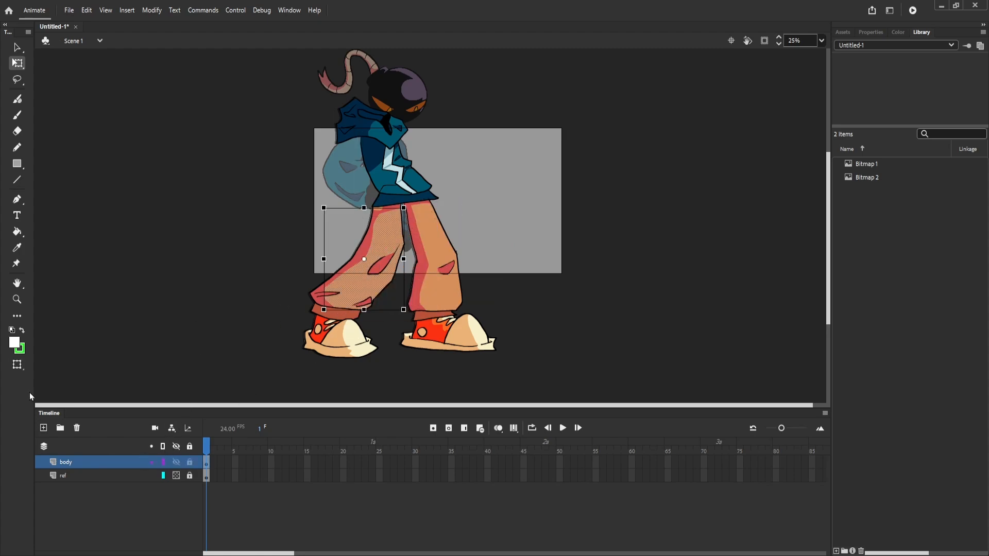
pyautogui.click(66, 460)
pyautogui.click(274, 202)
pyautogui.hotkey('ctrl', '-')
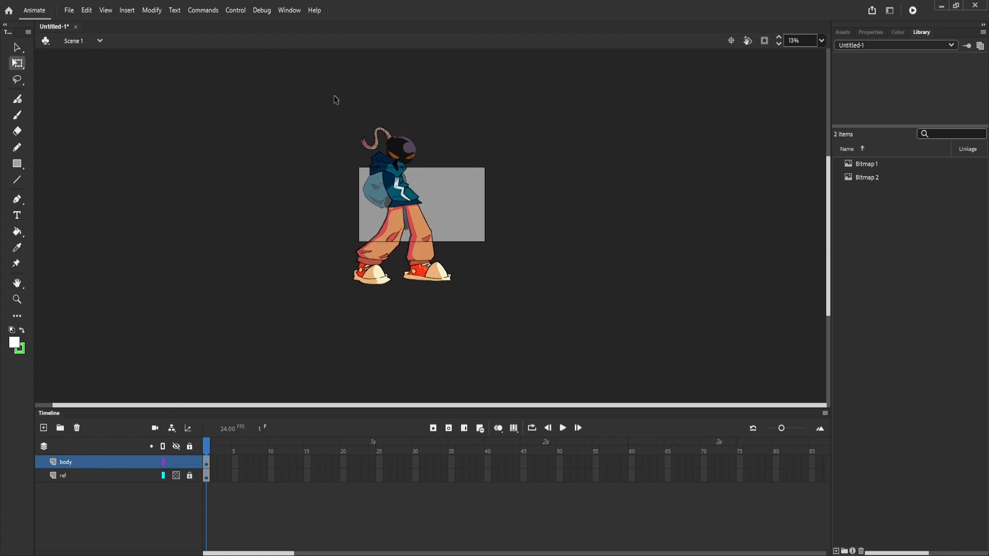
pyautogui.moveTo(334, 96); pyautogui.dragTo(513, 306)
pyautogui.click(513, 311)
# Select all the artwork on the body layer and convert it to a symbol named body.
pyautogui.scroll(1, 398, 282)
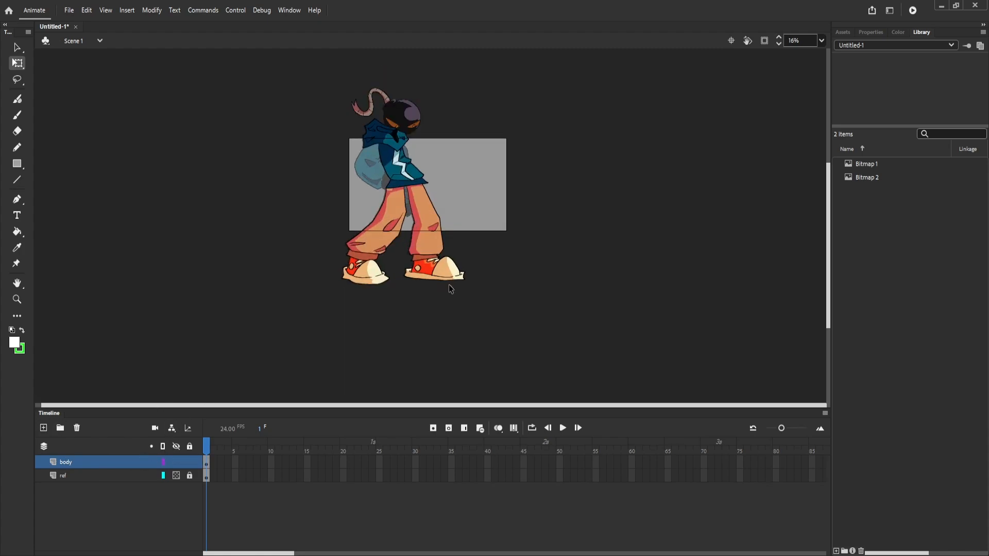
pyautogui.click(122, 464)
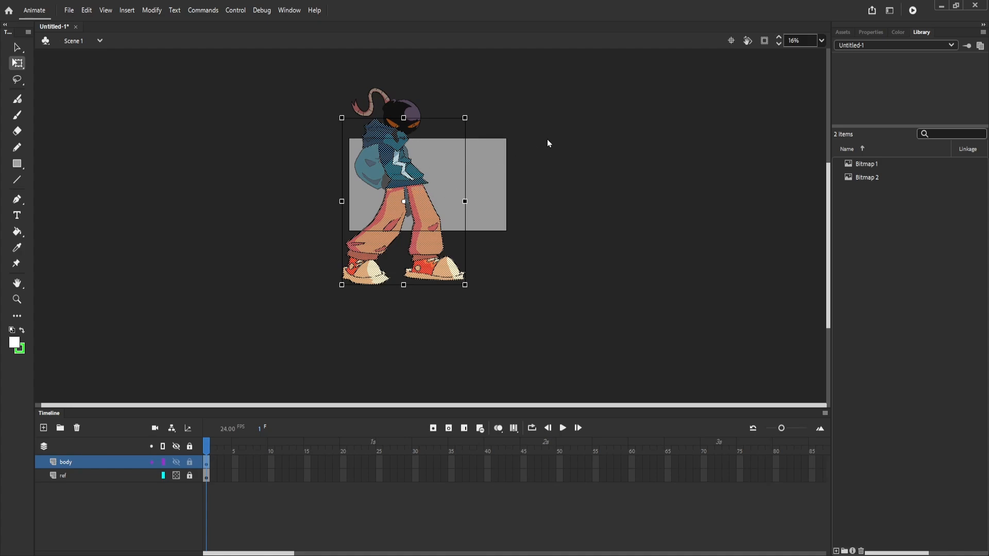
pyautogui.press('Return')
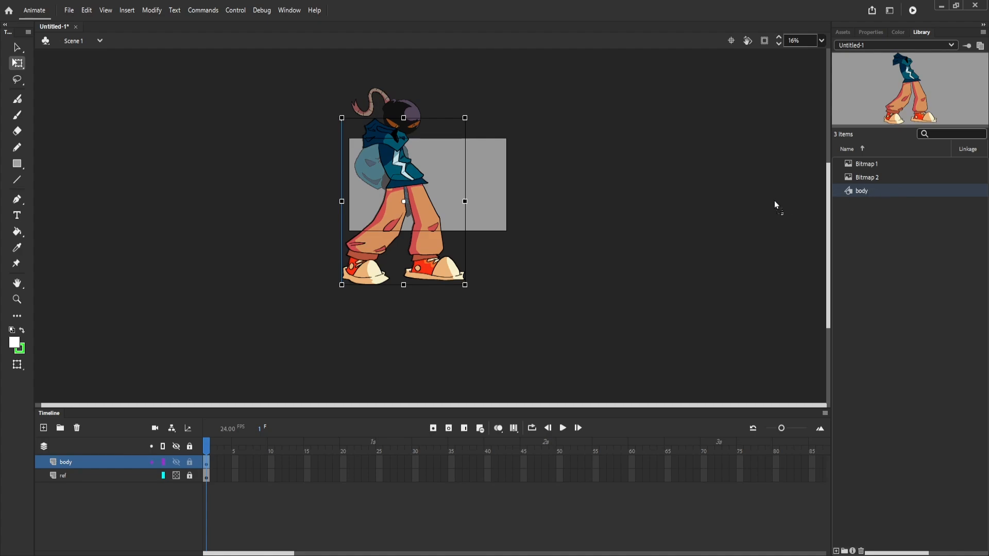
# Try placing another body symbol from the library and moving the symbols around the canvas, undoing each change.
pyautogui.moveTo(774, 201); pyautogui.dragTo(599, 220)
pyautogui.moveTo(607, 231); pyautogui.dragTo(614, 211)
pyautogui.hotkey('ctrl', 'z')
pyautogui.hotkey('ctrl', 'z')
pyautogui.moveTo(381, 118); pyautogui.dragTo(443, 188)
pyautogui.hotkey('ctrl', 'z')
pyautogui.moveTo(463, 247); pyautogui.dragTo(488, 205)
pyautogui.hotkey('ctrl', 'z')
pyautogui.hotkey('ctrl', 'z')
pyautogui.click(527, 199)
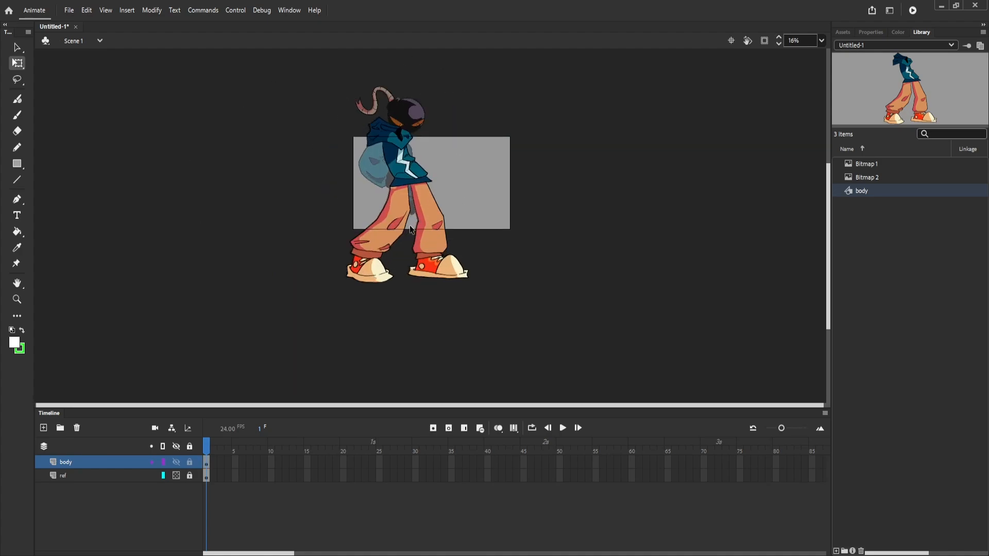
# Center the body symbol's transformation point and try squashing the body around it, undoing the scaling.
pyautogui.scroll(1, 411, 228)
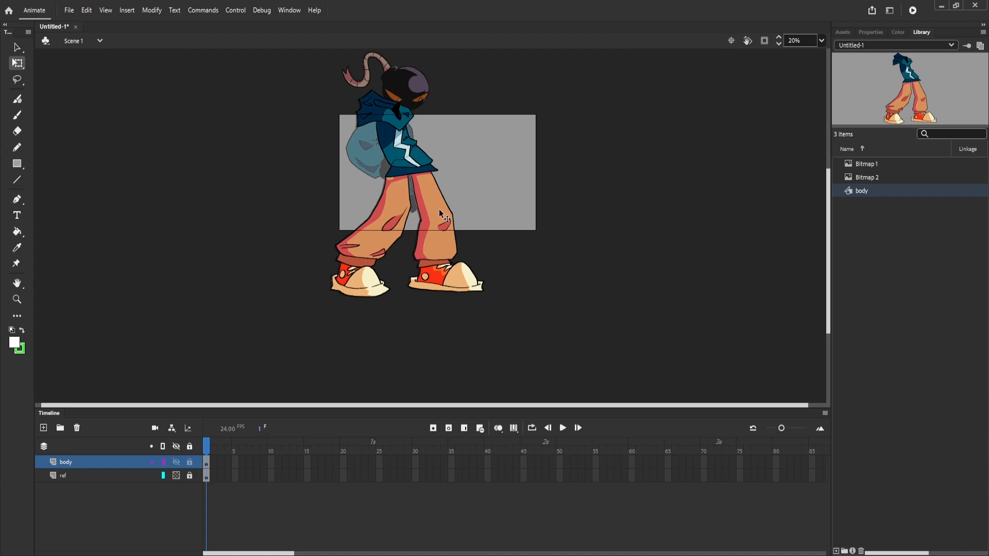
pyautogui.click(432, 215)
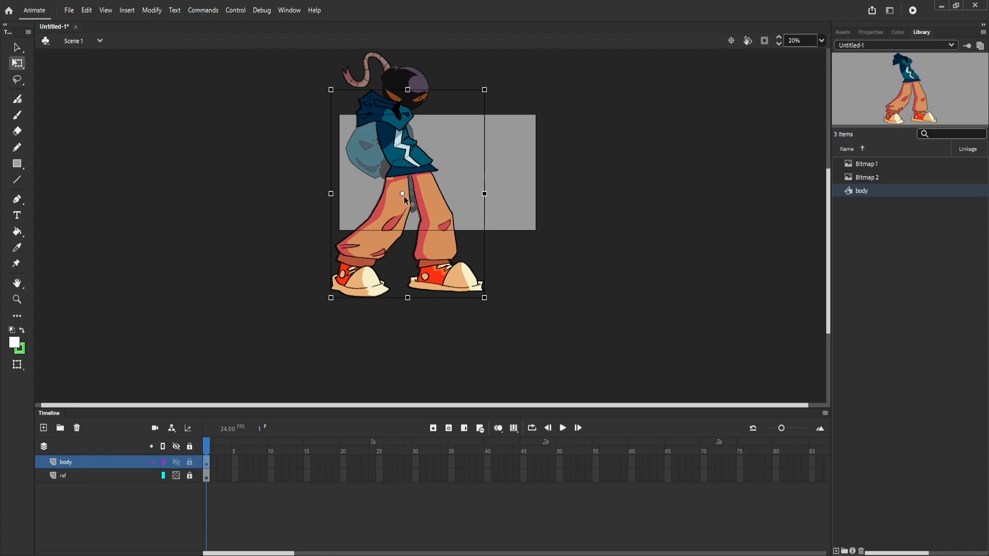
pyautogui.moveTo(401, 196); pyautogui.dragTo(408, 196)
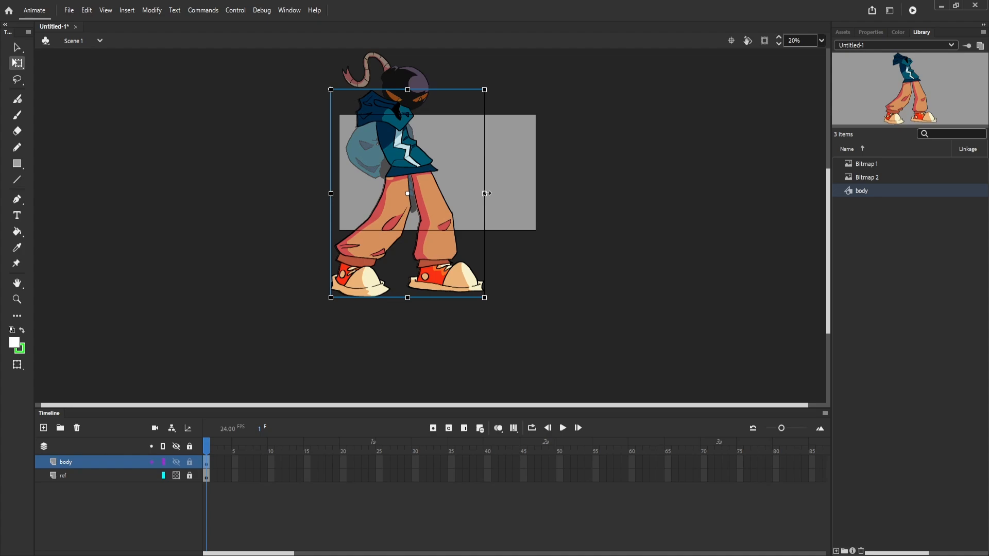
pyautogui.moveTo(484, 194)
pyautogui.mouseDown()
pyautogui.moveTo(412, 196)
pyautogui.moveTo(512, 203)
pyautogui.moveTo(472, 194)
pyautogui.mouseUp()
pyautogui.moveTo(408, 89); pyautogui.dragTo(417, 174)
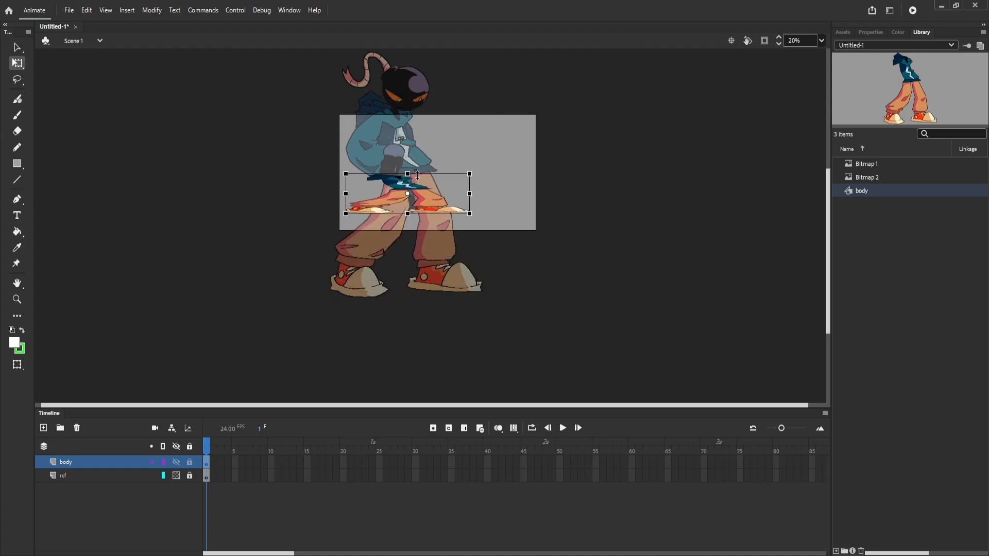
pyautogui.hotkey('ctrl', 'z')
pyautogui.hotkey('ctrl', 'z')
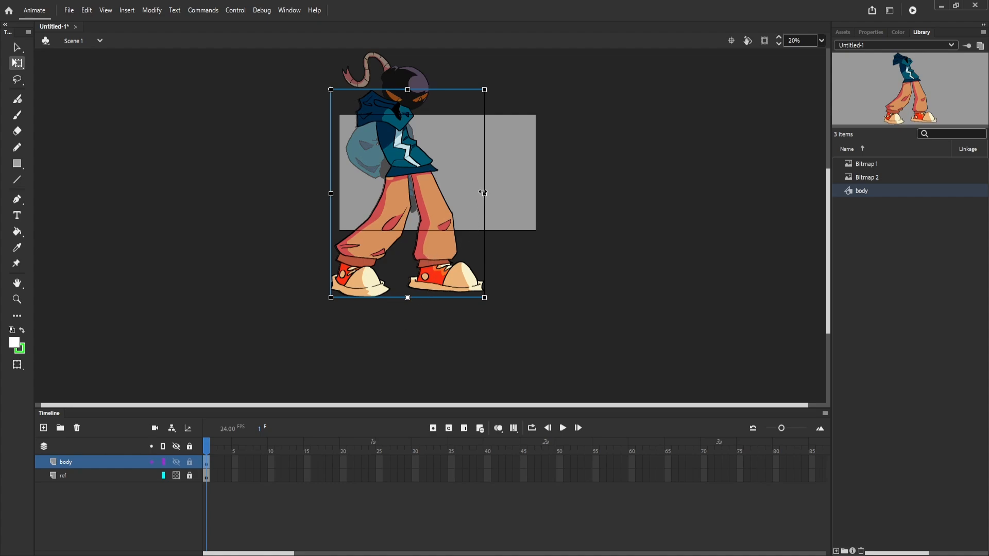
# Try transforming and squashing the body around the transformation point at its feet, undoing the changes.
pyautogui.moveTo(484, 192)
pyautogui.mouseDown()
pyautogui.moveTo(532, 195)
pyautogui.moveTo(463, 201)
pyautogui.moveTo(561, 212)
pyautogui.moveTo(463, 207)
pyautogui.moveTo(484, 208)
pyautogui.mouseUp()
pyautogui.moveTo(408, 89); pyautogui.dragTo(400, 131)
pyautogui.hotkey('ctrl', 'z')
pyautogui.hotkey('ctrl', 'z')
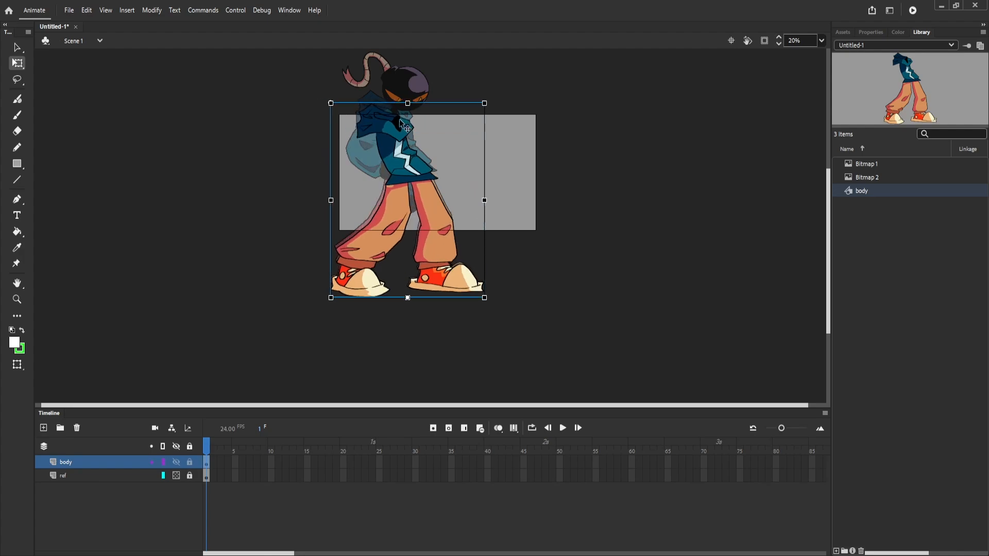
pyautogui.click(350, 328)
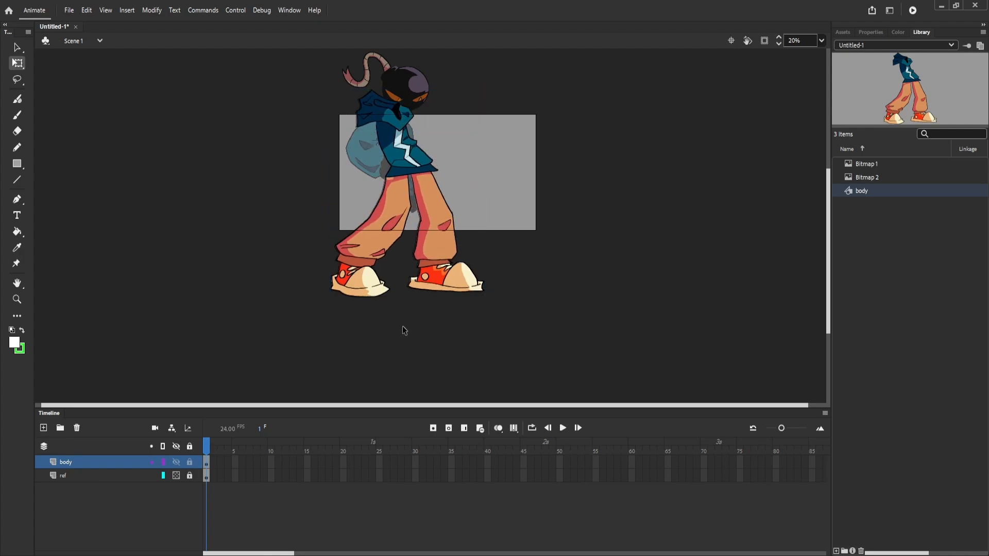
# Try nudging the body symbol in small and large increments up and to the left, undoing the moves.
pyautogui.click(418, 276)
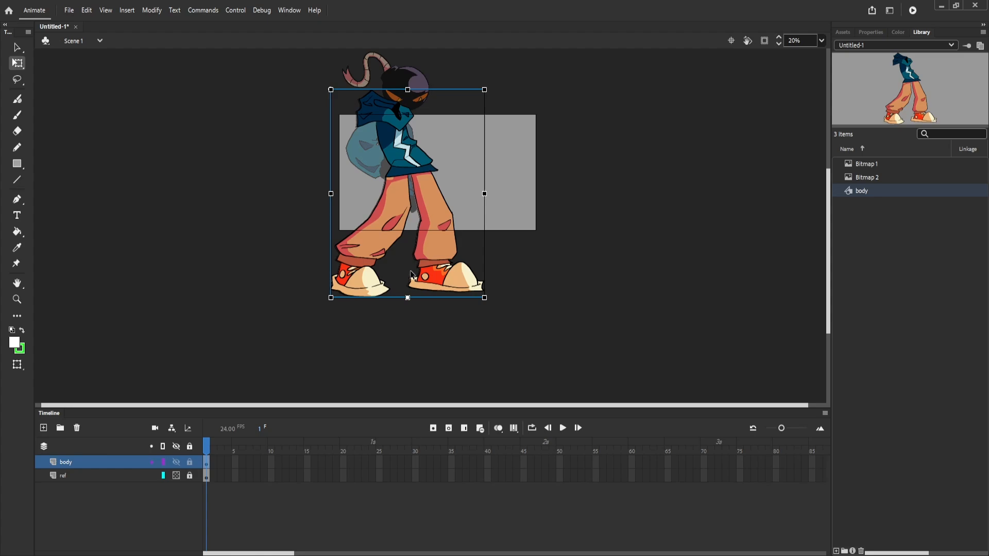
pyautogui.press('Left')
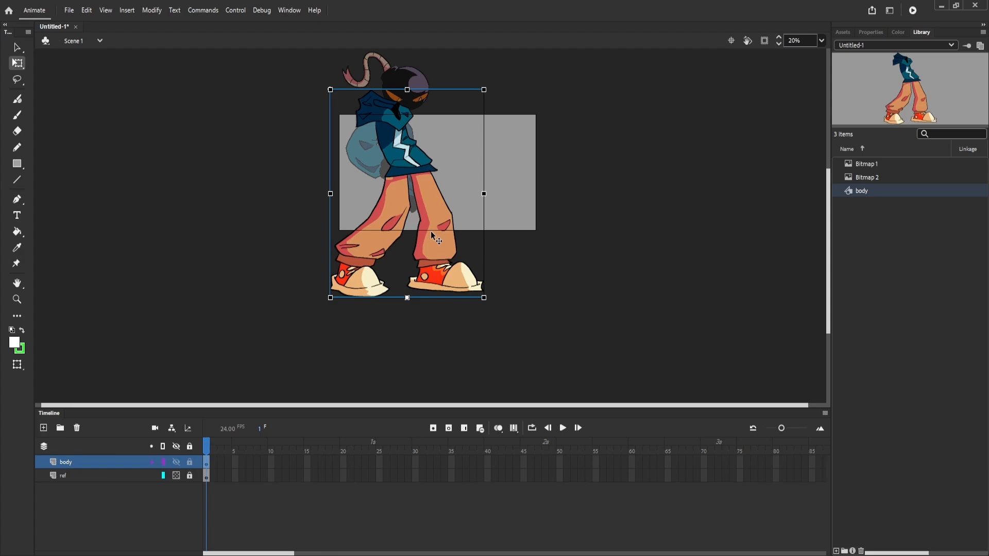
pyautogui.hotkey('shift', 'Up')
pyautogui.hotkey('shift', 'Left')
pyautogui.hotkey('shift', 'Up')
pyautogui.hotkey('shift', 'Left')
pyautogui.hotkey('shift', 'Up')
pyautogui.hotkey('shift', 'Up')
pyautogui.hotkey('shift', 'Left')
pyautogui.hotkey('shift', 'Left')
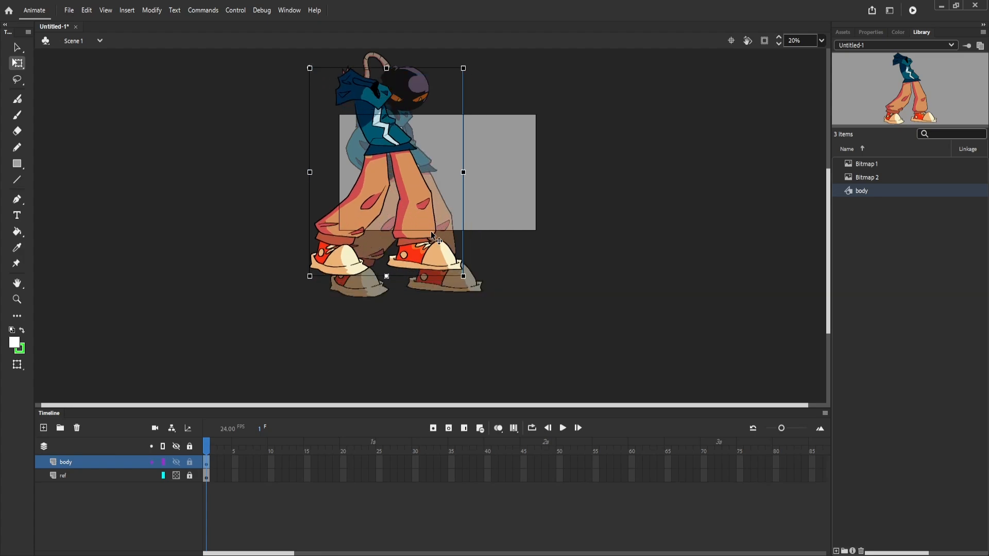
pyautogui.hotkey('ctrl', 'z')
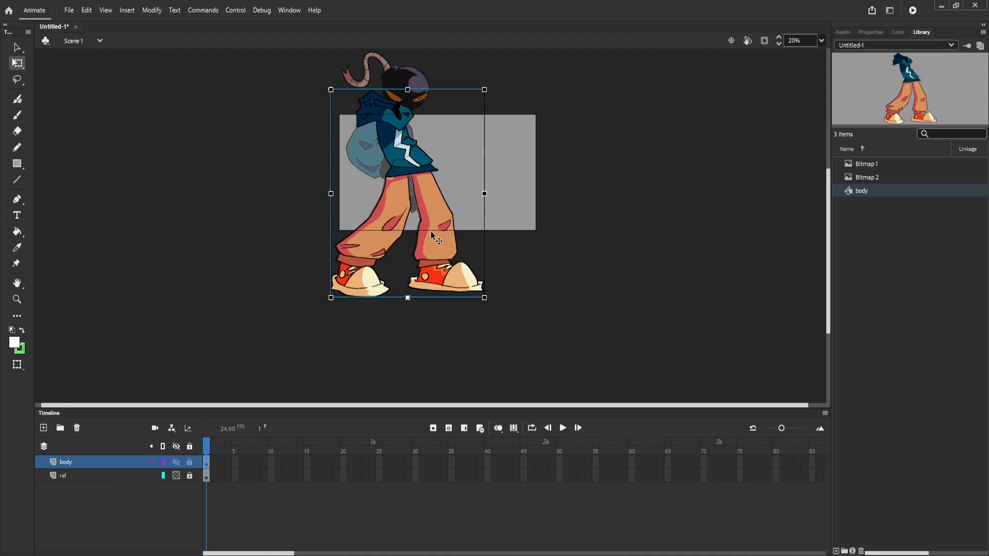
# Try nudging the body symbol slightly down from the reference, undoing the move.
pyautogui.press('Down')
pyautogui.press('Down')
pyautogui.press('Down')
pyautogui.press('Down')
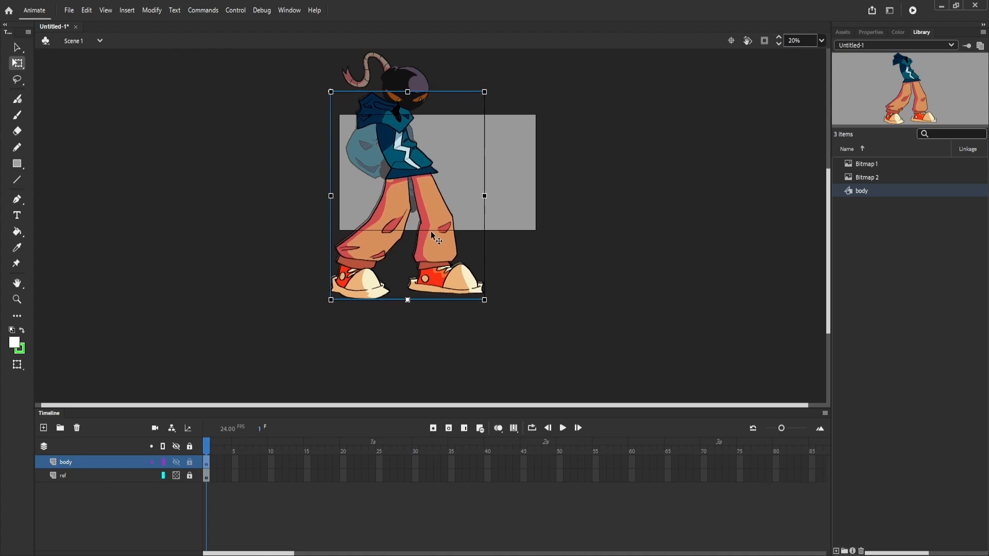
pyautogui.hotkey('ctrl', 'z')
pyautogui.hotkey('ctrl', 'z')
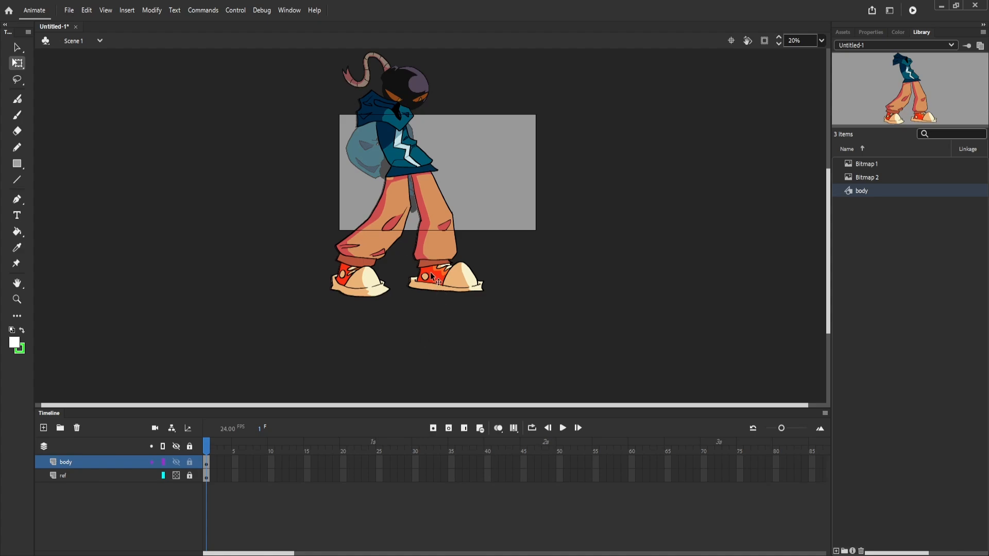
# Nudge the body symbol slightly left to match the reference and hide the body layer.
pyautogui.click(430, 248)
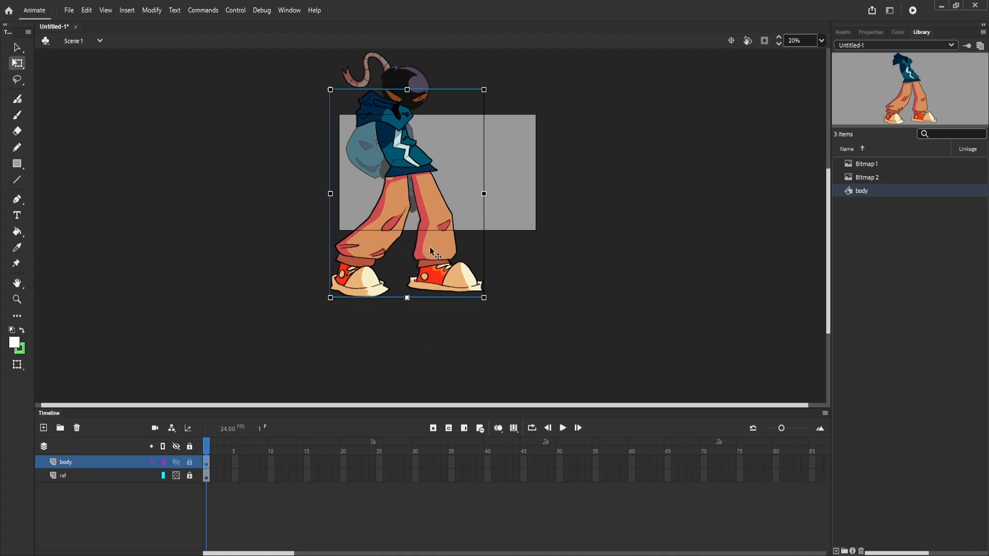
pyautogui.click(567, 277)
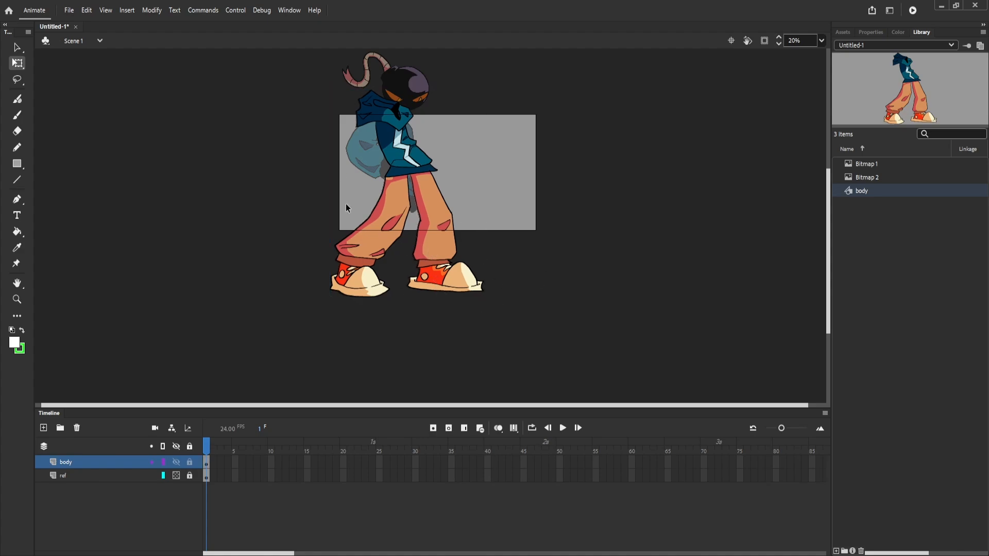
pyautogui.click(175, 464)
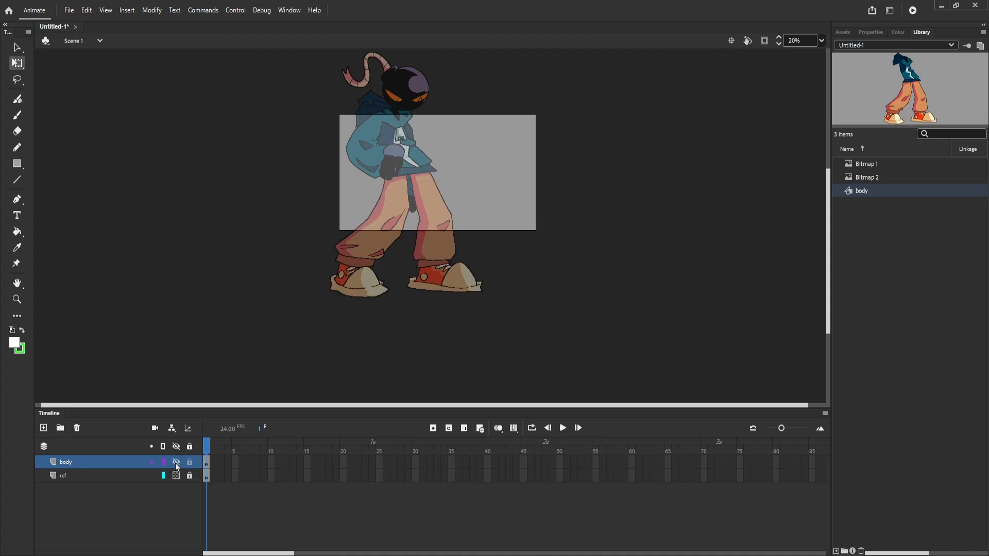
pyautogui.click(176, 463)
pyautogui.click(175, 462)
pyautogui.click(176, 463)
pyautogui.click(175, 464)
pyautogui.scroll(-1, 370, 215)
pyautogui.scroll(1, 403, 111)
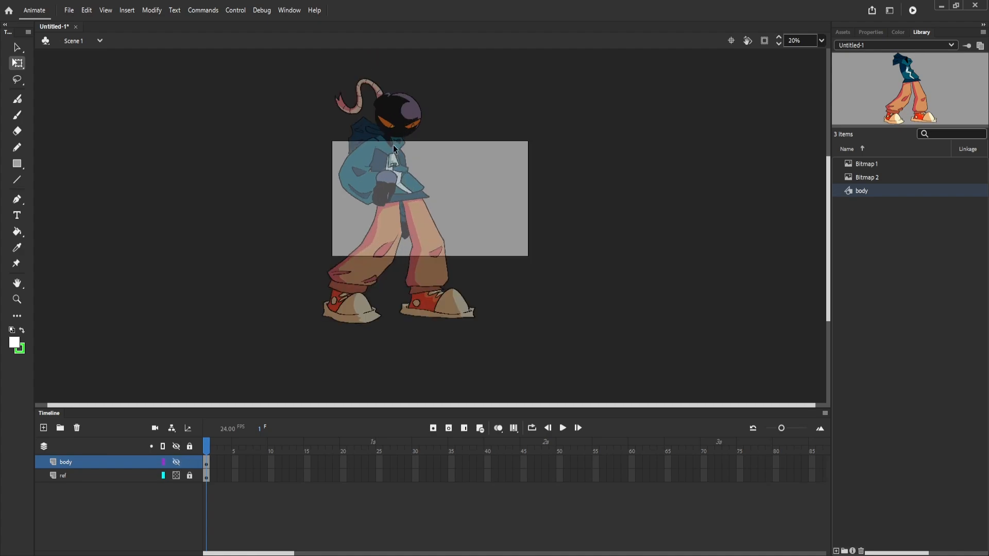
# Add a new layer above body and name it arm1.
pyautogui.click(44, 429)
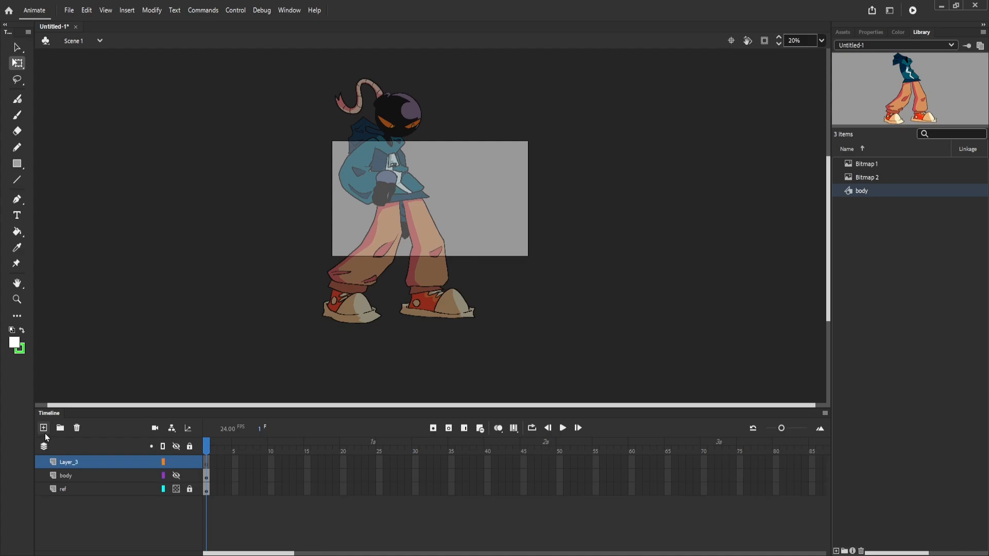
pyautogui.doubleClick(93, 464)
pyautogui.write('arm1')
pyautogui.press('Return')
# Paste the arm image on the arm1 layer and align it precisely over the reference character's arm.
pyautogui.hotkey('ctrl', 'v')
pyautogui.moveTo(466, 294); pyautogui.dragTo(386, 210)
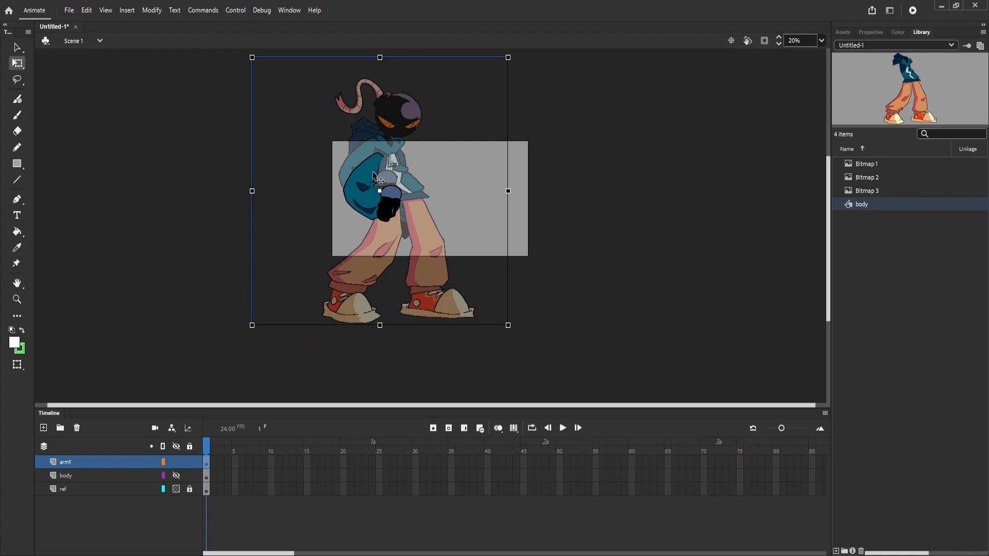
pyautogui.moveTo(374, 172); pyautogui.dragTo(368, 160)
pyautogui.press('Right')
pyautogui.press('Right')
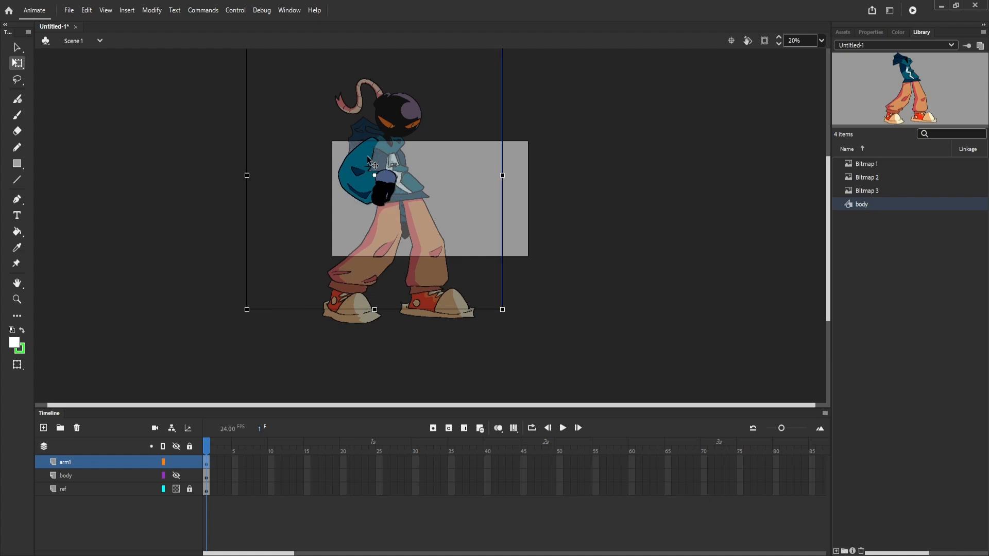
pyautogui.press('Down')
pyautogui.press('Right')
pyautogui.press('Down')
pyautogui.press('Right')
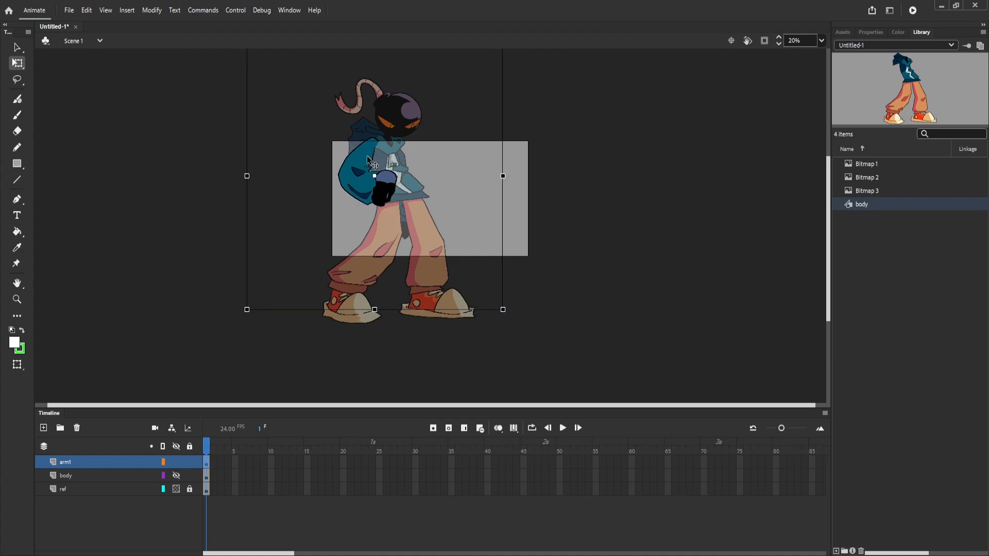
# Break the arm image on the arm1 layer apart and convert the whole artwork to a symbol named arm1.
pyautogui.scroll(-7, 376, 178)
pyautogui.scroll(5, 421, 98)
pyautogui.scroll(-5, 420, 95)
pyautogui.scroll(6, 410, 88)
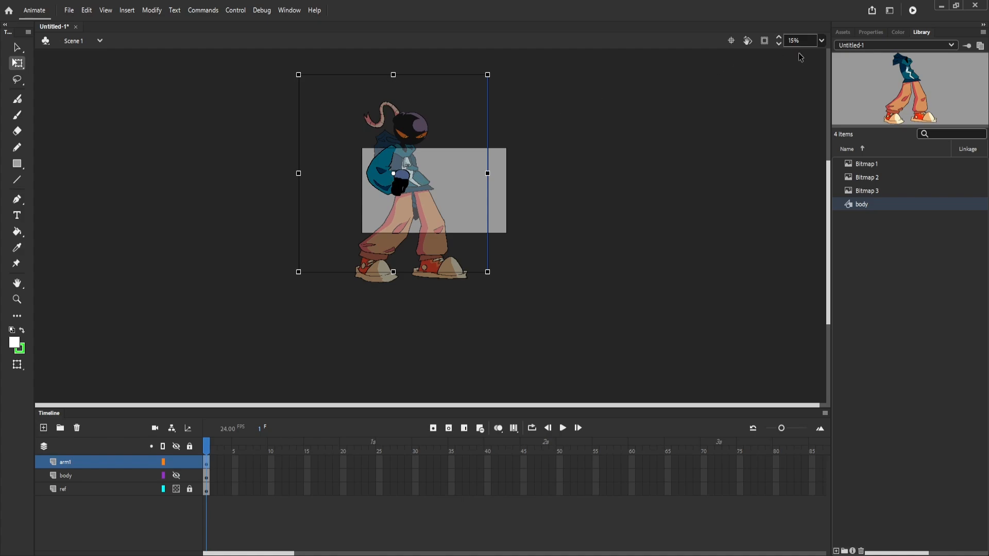
pyautogui.click(840, 120)
pyautogui.scroll(-3, 502, 208)
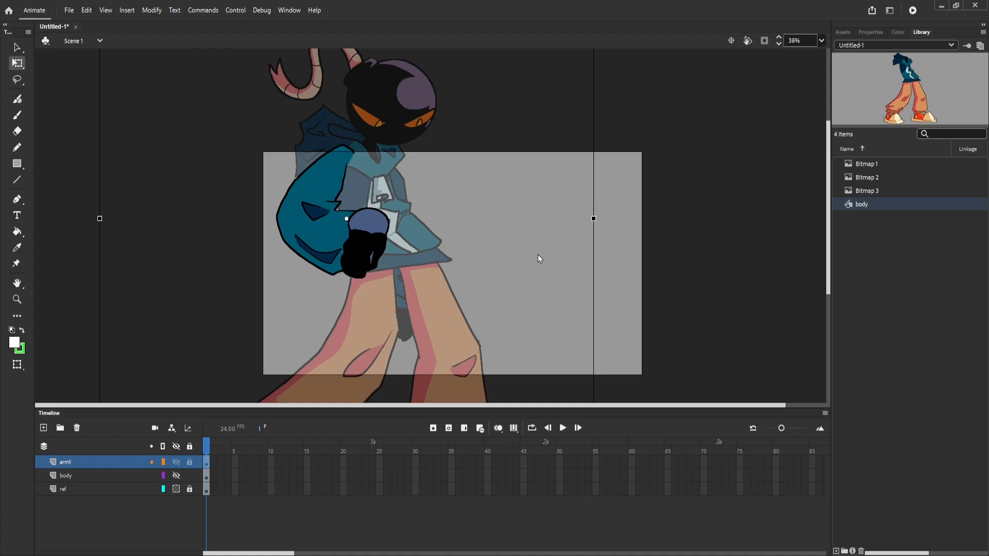
pyautogui.hotkey('ctrl', 'a')
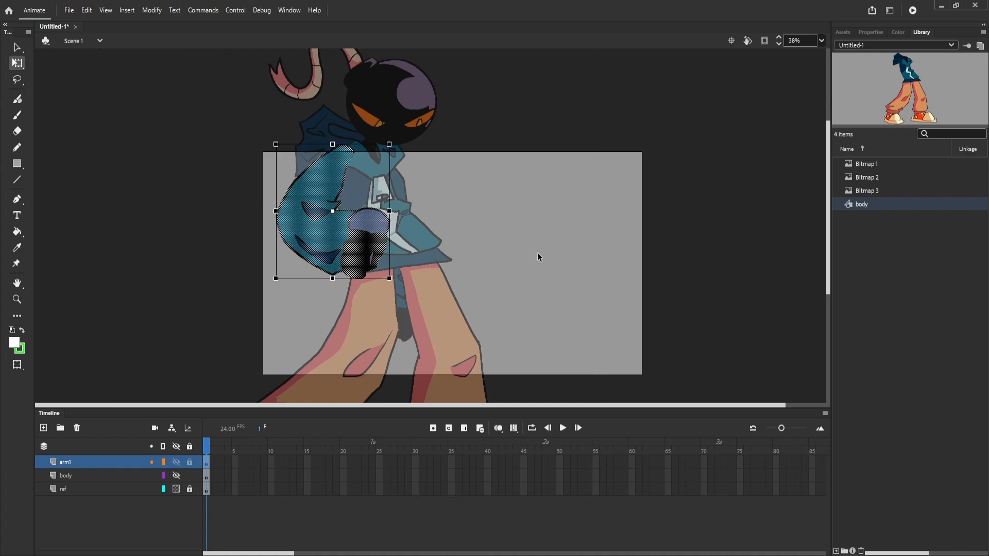
pyautogui.click(491, 261)
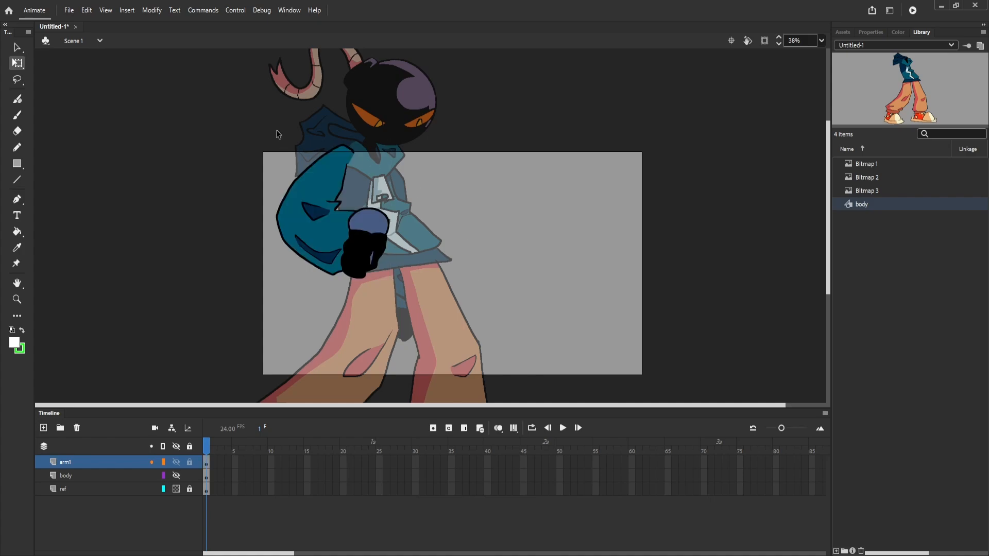
pyautogui.click(100, 462)
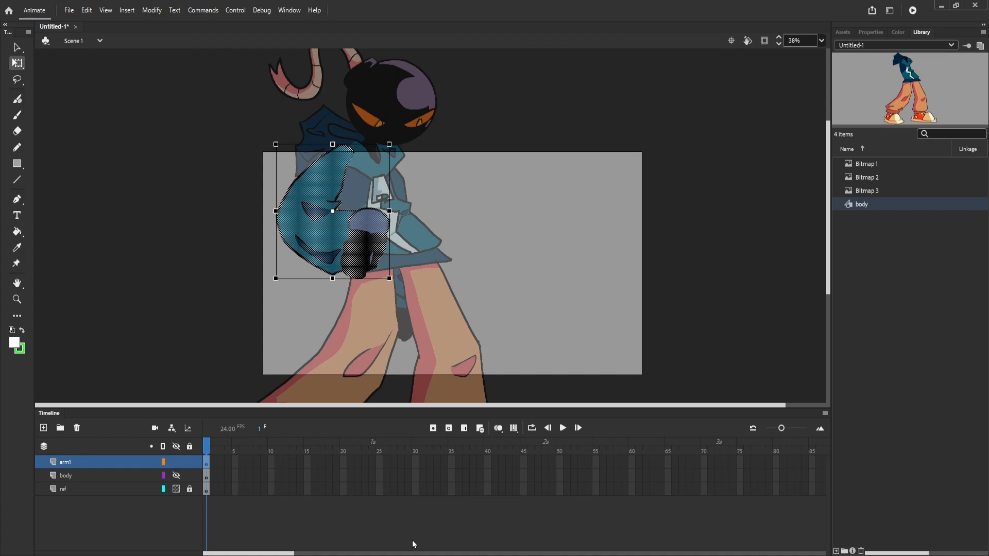
pyautogui.press('Return')
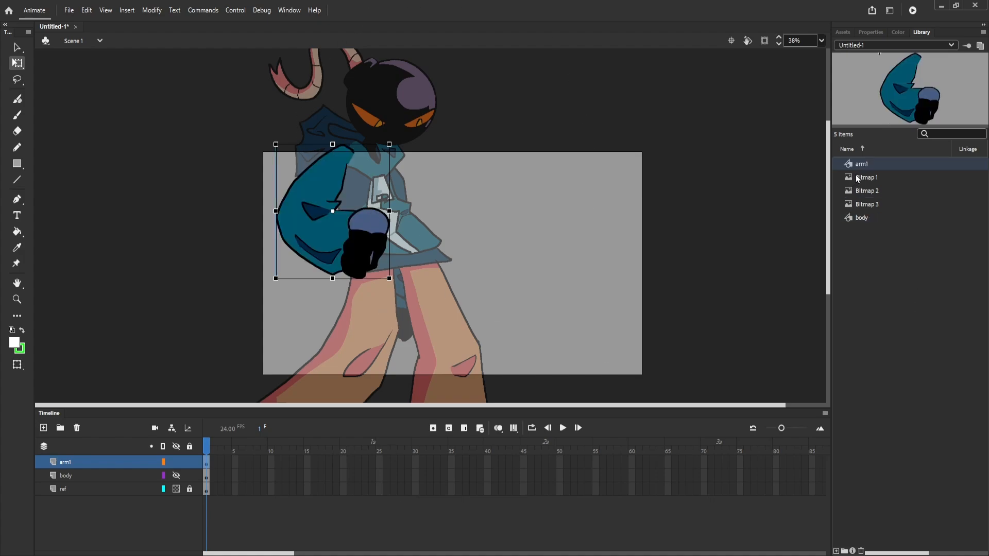
# Try placing Bitmap 1 and a second copy of arm1 from the library on the stage, undoing both placements.
pyautogui.moveTo(857, 178); pyautogui.dragTo(681, 190)
pyautogui.hotkey('ctrl', 'z')
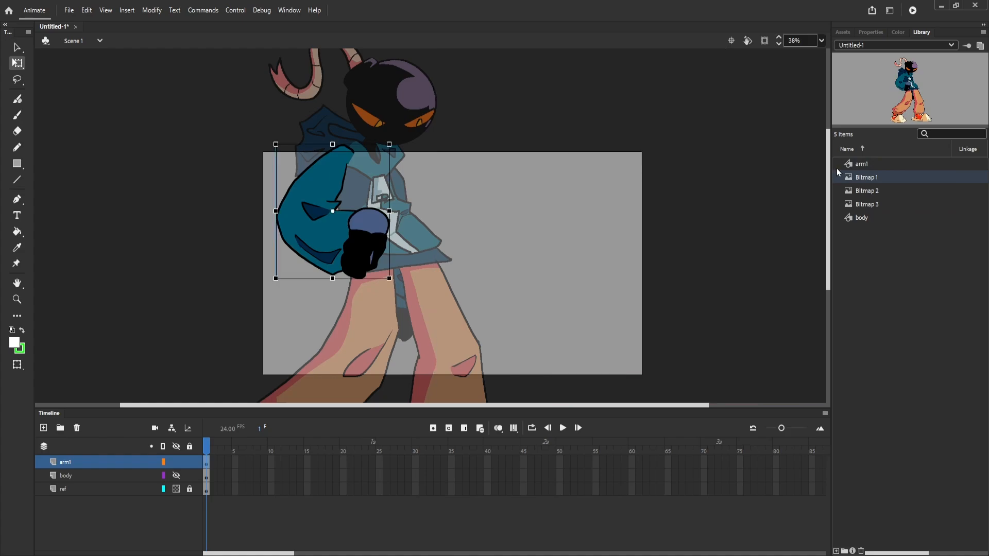
pyautogui.moveTo(865, 166); pyautogui.dragTo(618, 230)
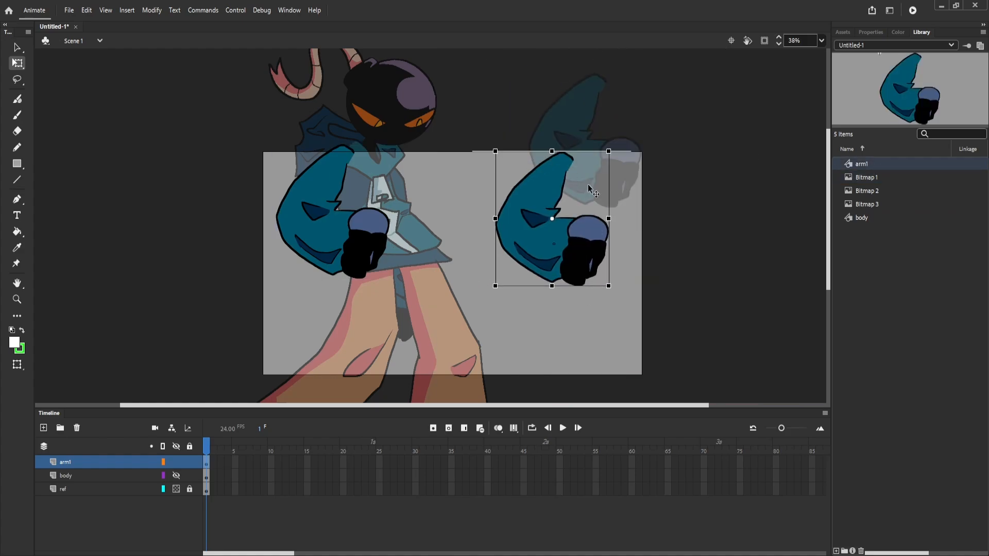
pyautogui.hotkey('ctrl', 'z')
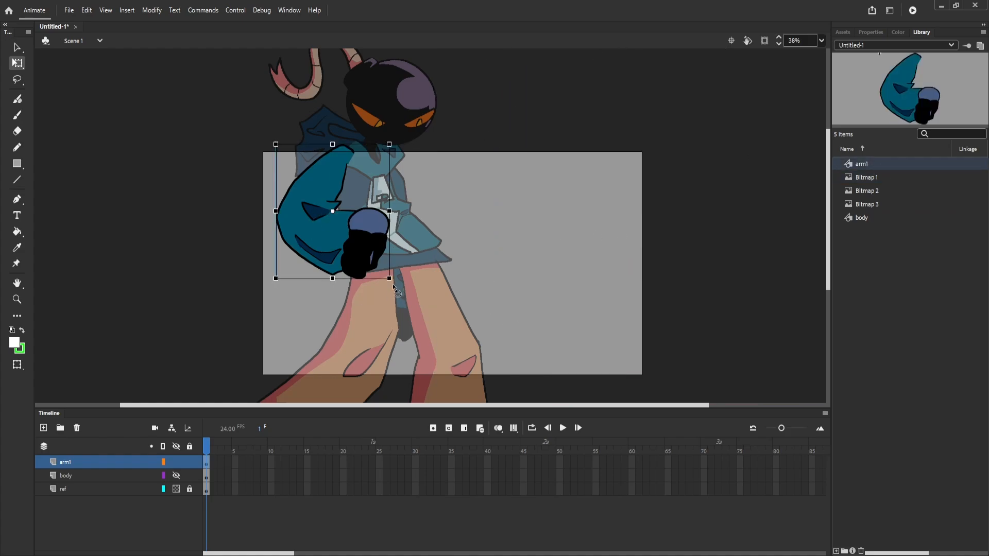
# Set the arm1 symbol's pivot at the shoulder and test its rotation, undoing each test.
pyautogui.moveTo(397, 289); pyautogui.dragTo(442, 157)
pyautogui.hotkey('ctrl', 'z')
pyautogui.moveTo(280, 270); pyautogui.dragTo(207, 297)
pyautogui.hotkey('ctrl', 'z')
# Hide the arm1 layer and add a layer named arm2 between the body and ref layers.
pyautogui.click(176, 462)
pyautogui.click(43, 428)
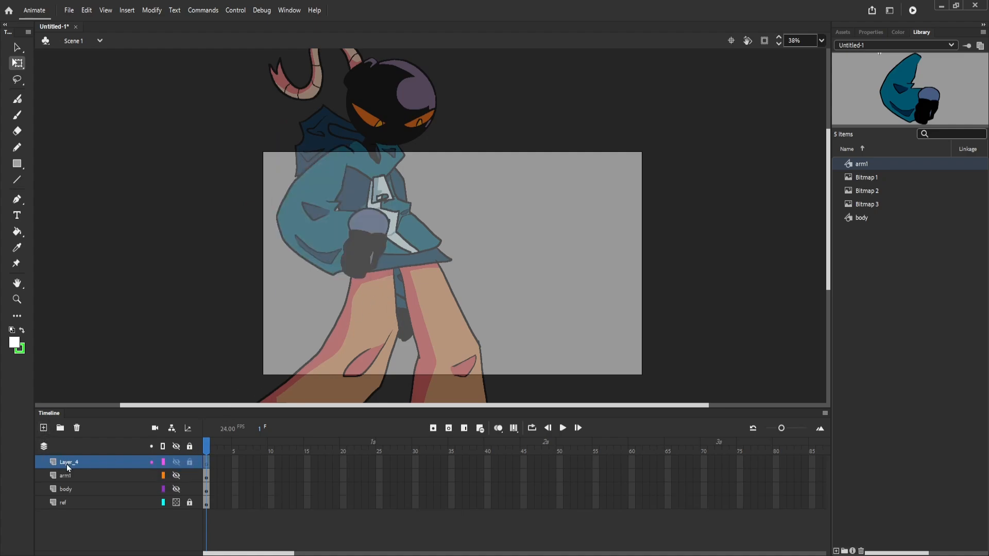
pyautogui.doubleClick(66, 462)
pyautogui.write('arm2')
pyautogui.press('Return')
pyautogui.moveTo(67, 463); pyautogui.dragTo(98, 479)
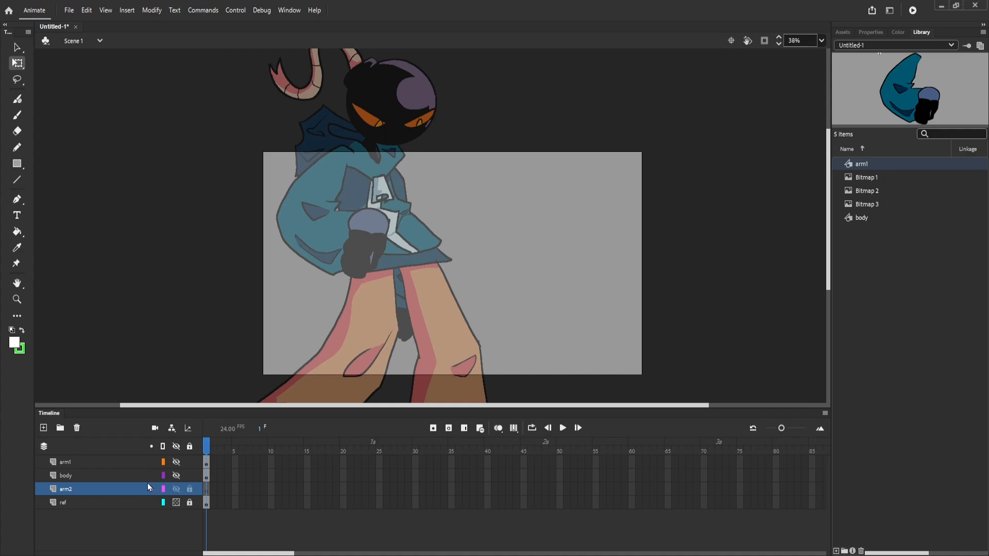
# Paste the second arm image on the arm2 layer, align it over the reference's hanging arm and break it apart.
pyautogui.hotkey('ctrl', 'v')
pyautogui.scroll(-2, 458, 294)
pyautogui.moveTo(487, 350); pyautogui.dragTo(400, 314)
pyautogui.scroll(2, 413, 280)
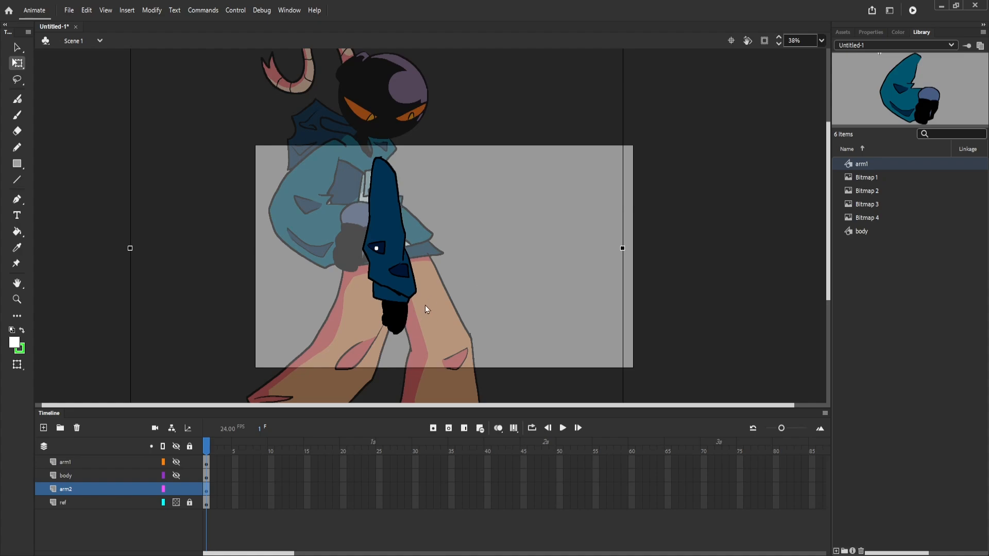
pyautogui.click(396, 311)
pyautogui.click(583, 393)
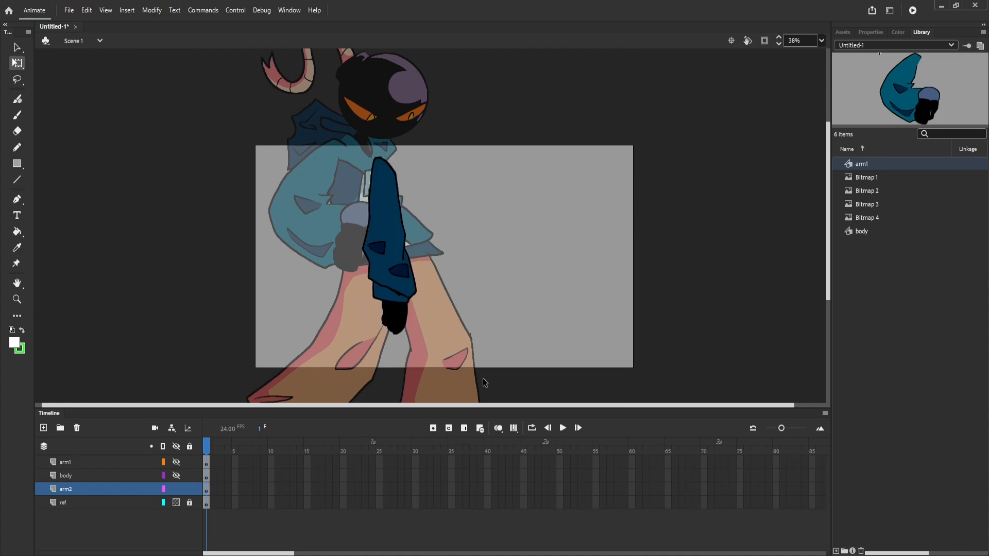
# Convert the arm2 layer's artwork to a symbol named arm2 and set its pivot at the shoulder.
pyautogui.click(76, 490)
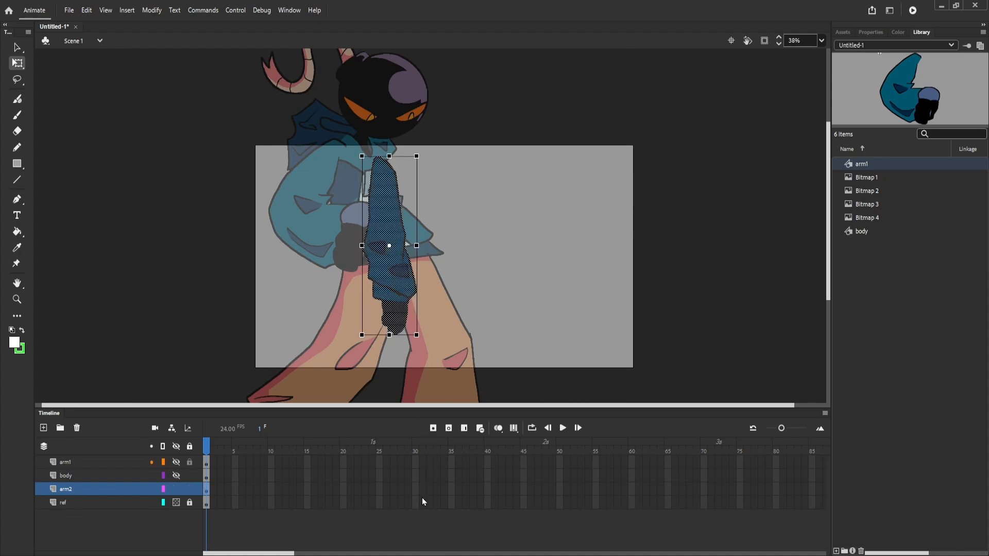
pyautogui.press('F8')
pyautogui.write('arm2')
pyautogui.press('Return')
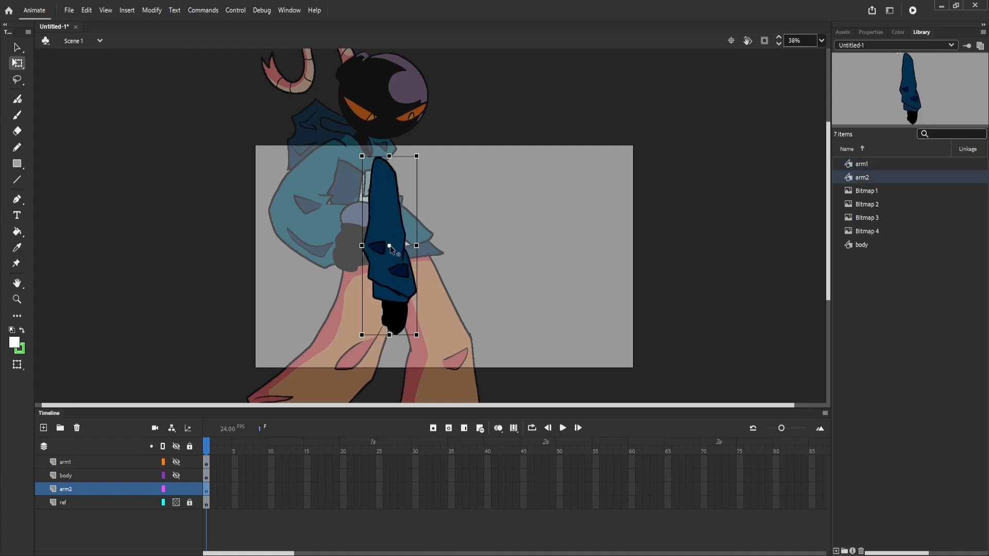
pyautogui.moveTo(391, 249); pyautogui.dragTo(380, 163)
# Show the arm1, body and arm2 layers without the reference and test moving the parts separately.
pyautogui.click(177, 490)
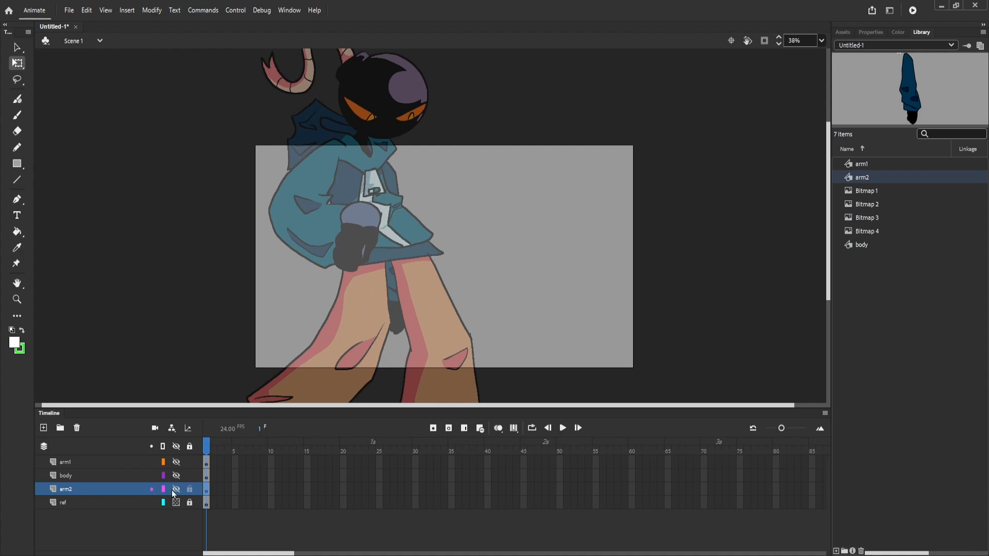
pyautogui.click(175, 489)
pyautogui.click(175, 462)
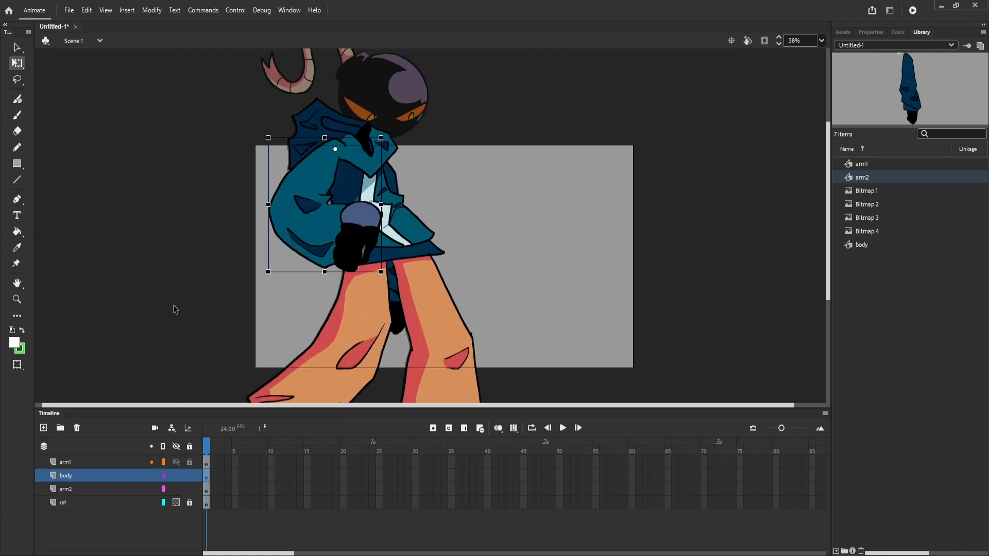
pyautogui.click(177, 476)
pyautogui.scroll(-2, 338, 273)
pyautogui.click(177, 503)
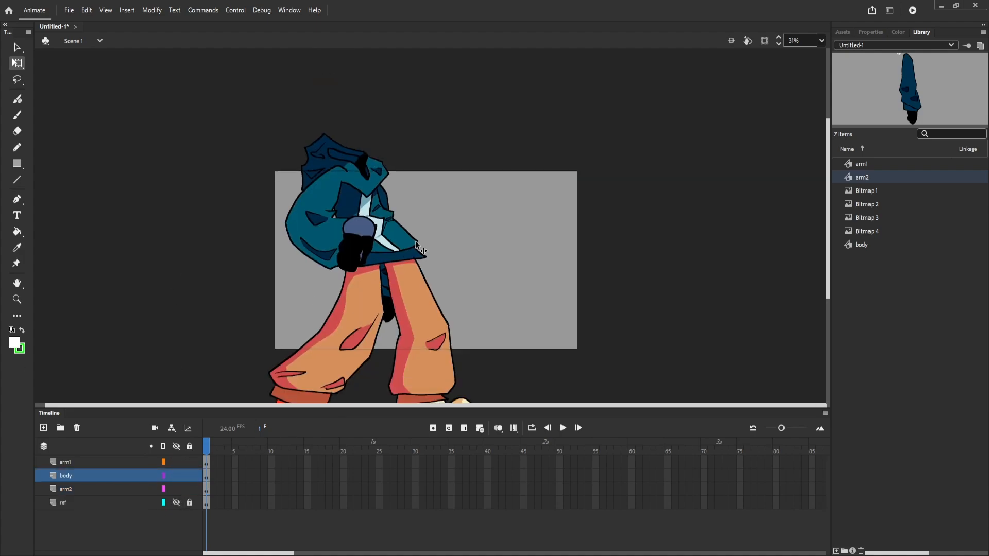
pyautogui.click(390, 299)
pyautogui.click(354, 283)
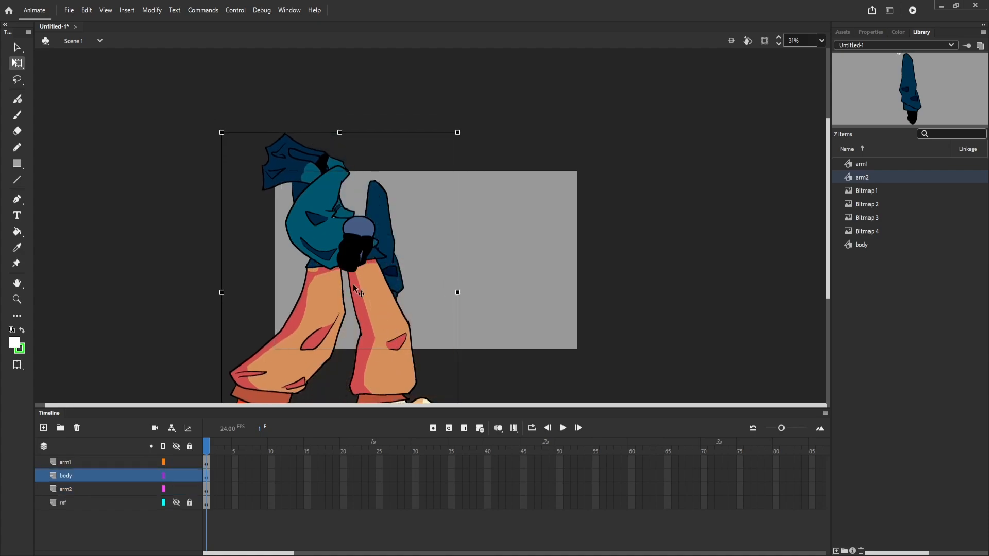
pyautogui.click(309, 251)
# Hide the arm2, body and arm1 layers and show the semi-transparent ref layer again.
pyautogui.click(176, 489)
pyautogui.click(176, 475)
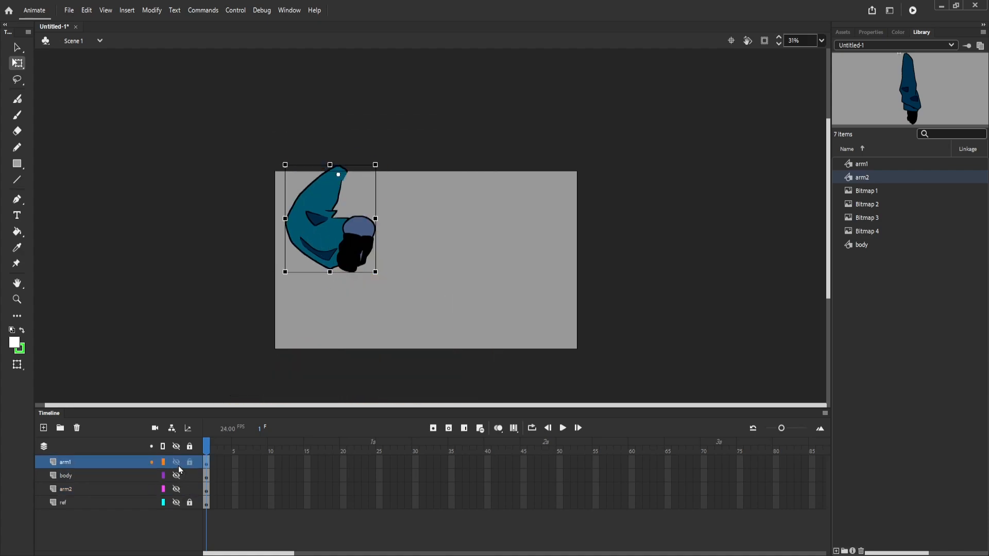
pyautogui.click(176, 462)
pyautogui.click(176, 503)
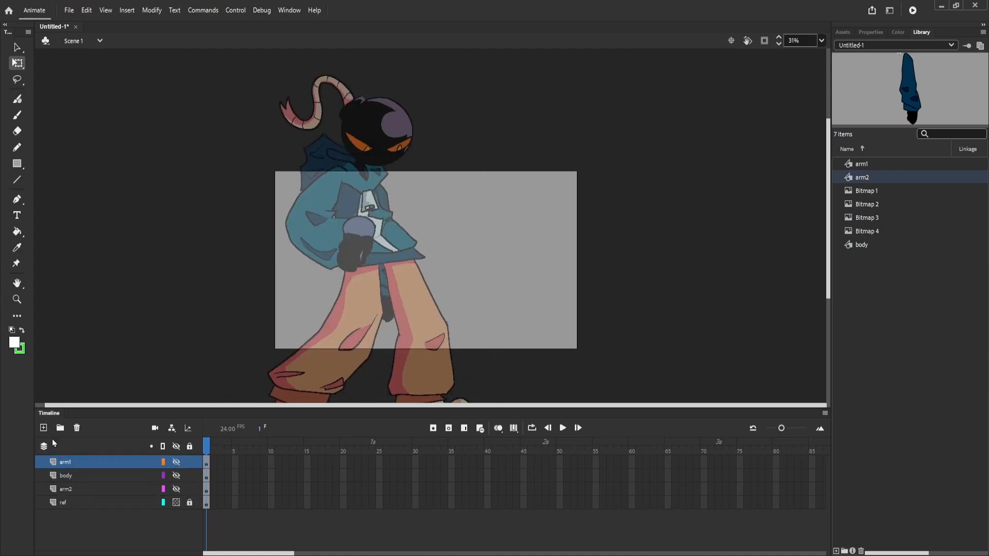
# Add a layer named zipper and place it between the arm1 and body layers.
pyautogui.click(42, 429)
pyautogui.doubleClick(74, 462)
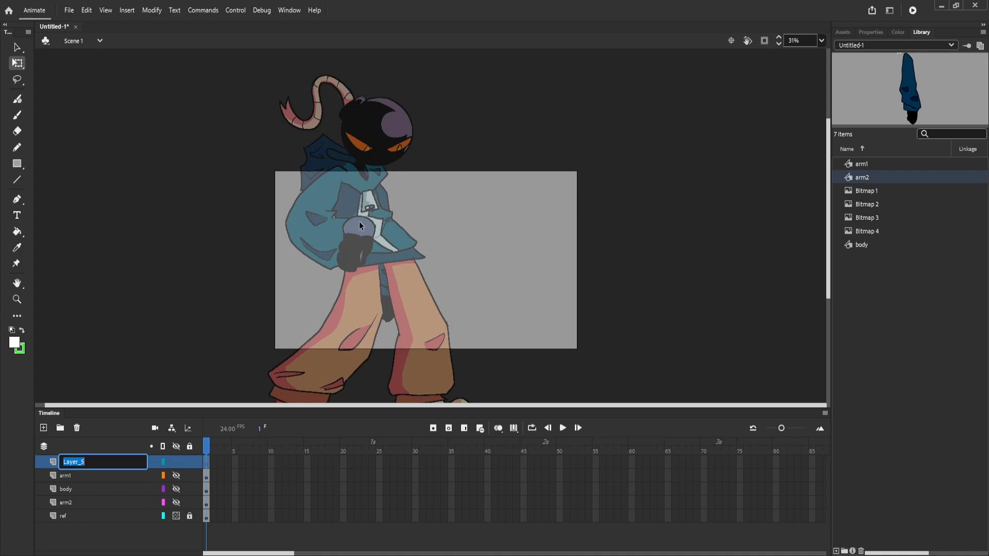
pyautogui.write('zioper')
pyautogui.press('Return')
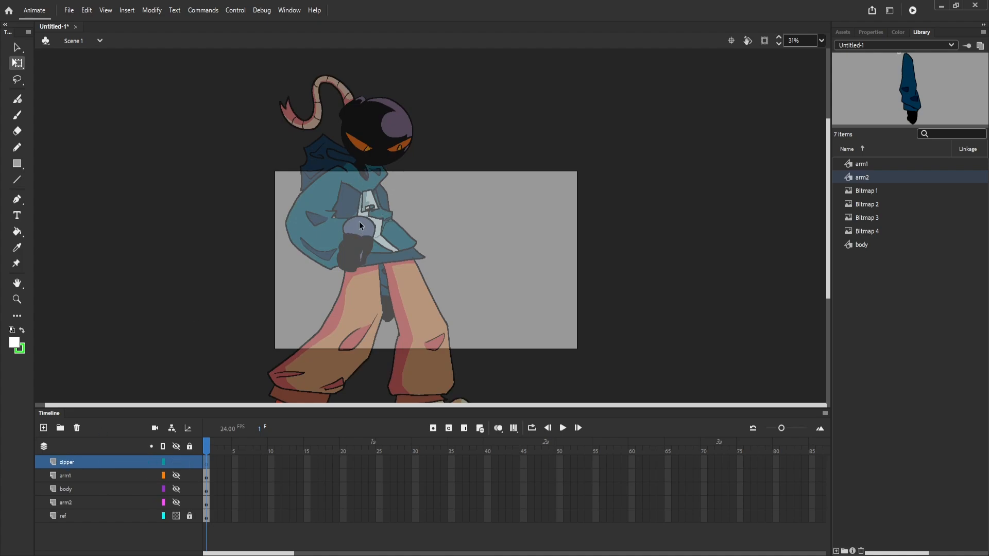
pyautogui.moveTo(82, 462); pyautogui.dragTo(69, 484)
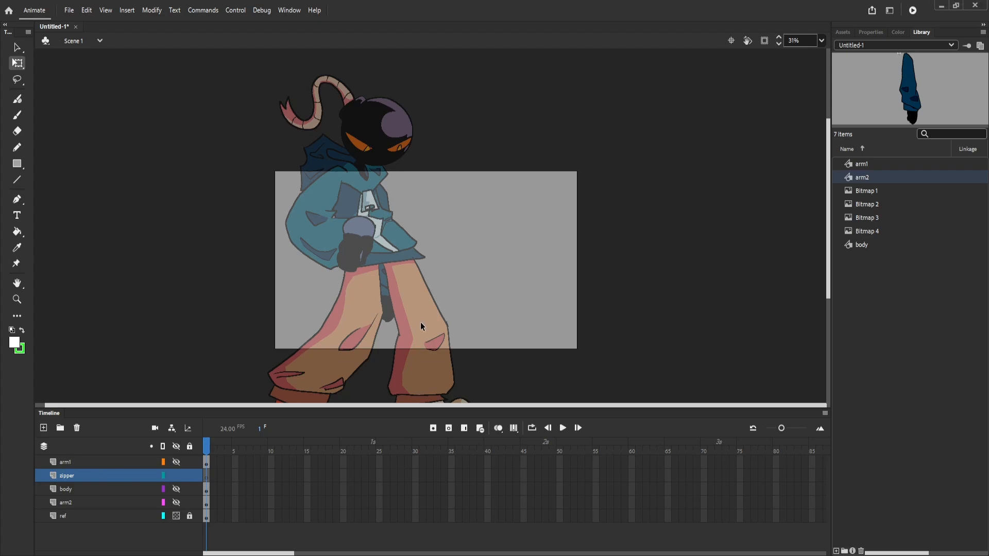
# Paste the zipper image on the zipper layer, align it over the reference's zipper pull and break it apart.
pyautogui.hotkey('ctrl', 'v')
pyautogui.moveTo(465, 334); pyautogui.dragTo(370, 202)
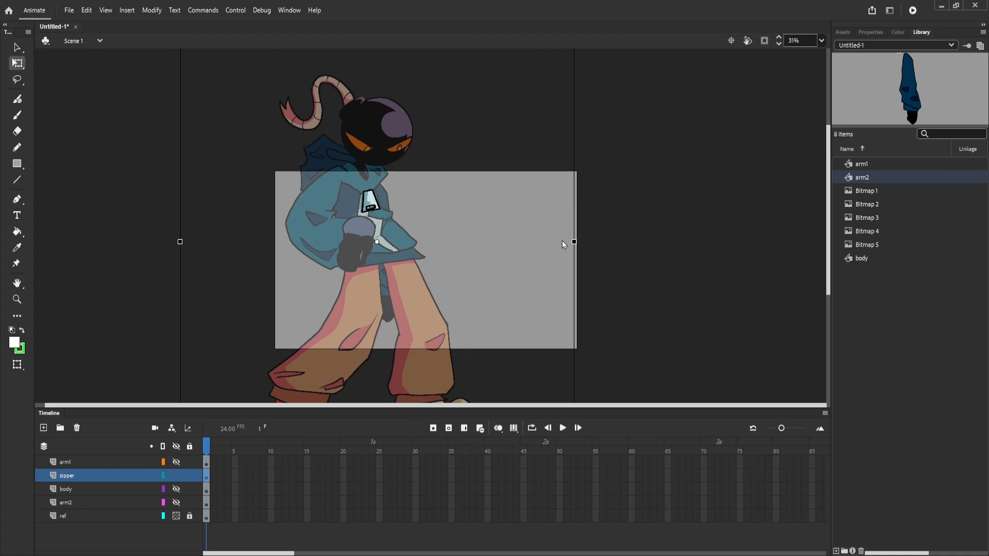
pyautogui.hotkey('ctrl', 'b')
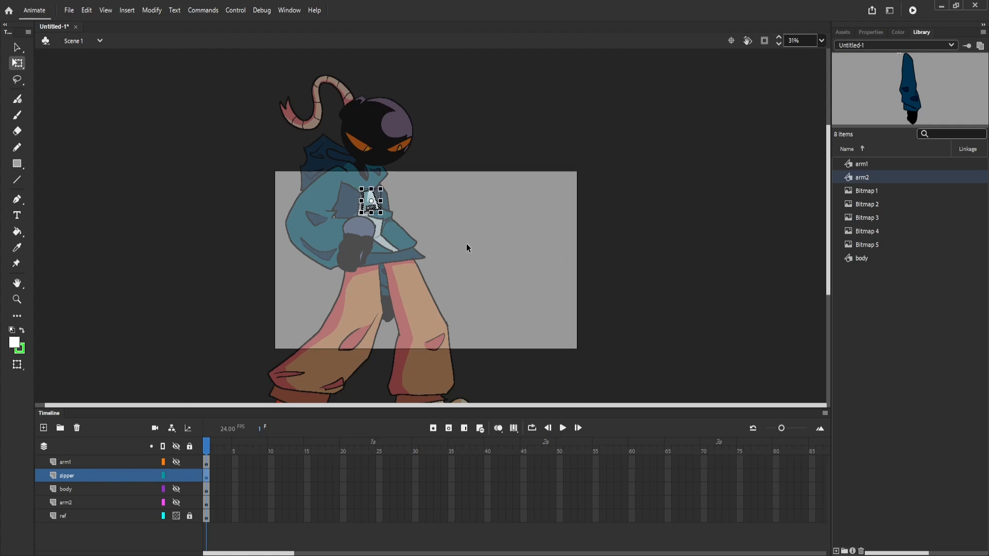
pyautogui.click(411, 206)
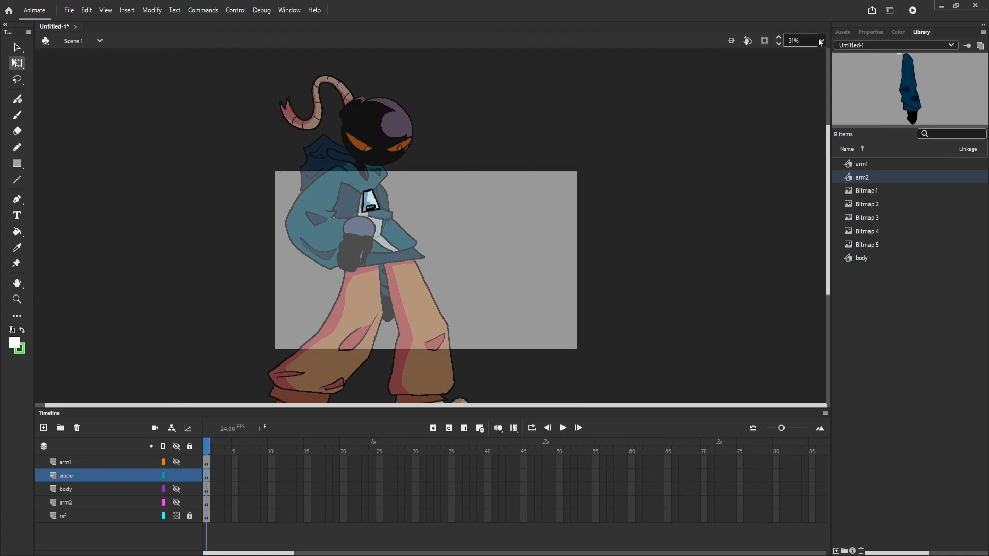
pyautogui.hotkey('ctrl', '=')
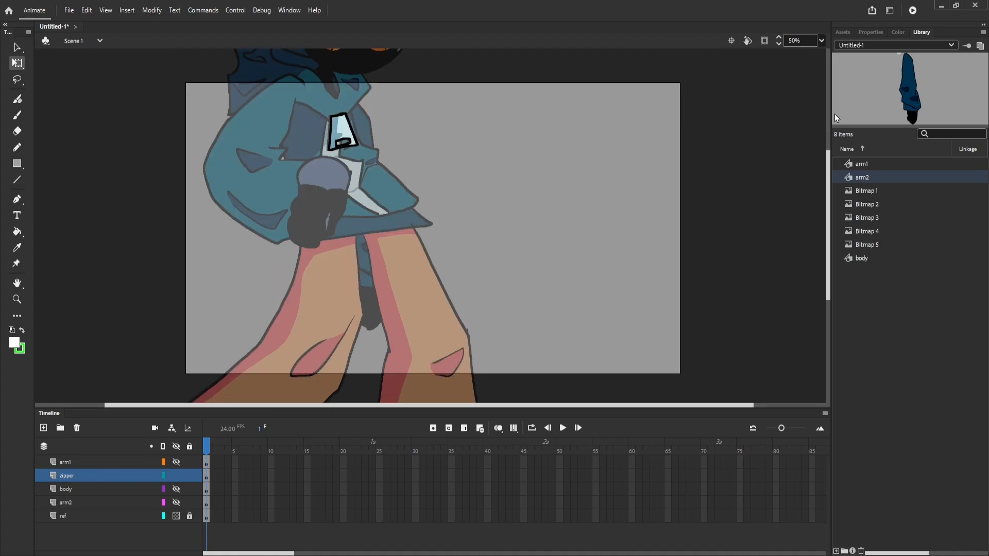
# Try selecting and moving a single piece of the broken-apart zipper, undoing the move.
pyautogui.click(344, 142)
pyautogui.keyDown('shift'); pyautogui.click(349, 141); pyautogui.keyUp('shift')
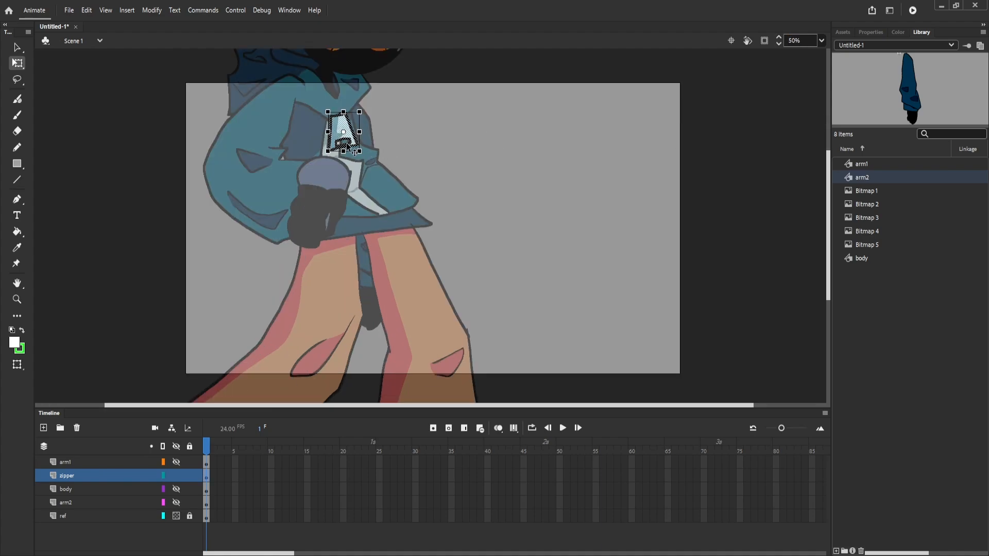
pyautogui.click(345, 142)
pyautogui.click(349, 144)
pyautogui.click(349, 144)
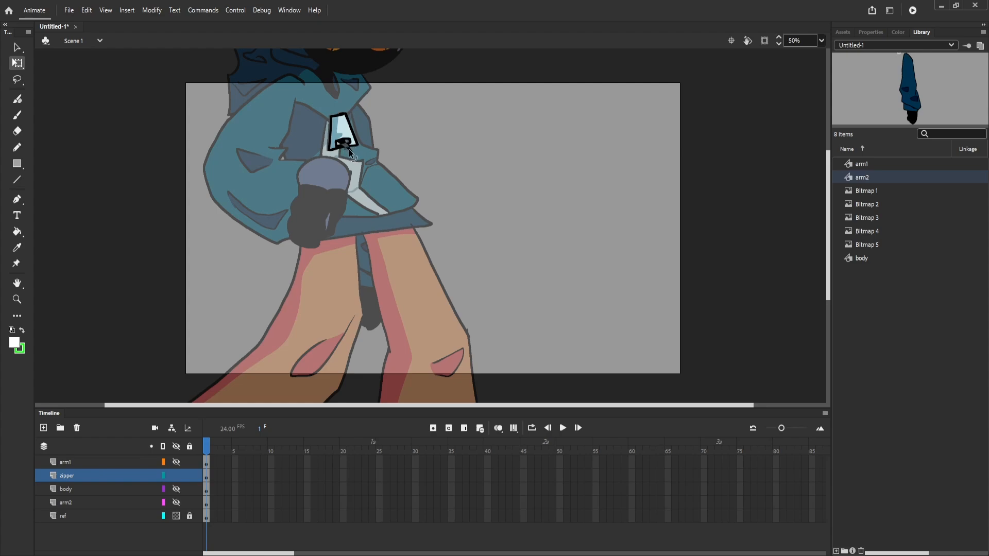
pyautogui.moveTo(348, 147); pyautogui.dragTo(385, 160)
pyautogui.hotkey('ctrl', 'z')
# Convert the zipper artwork to a symbol named zipper with its pivot near the top, undoing a test transformation.
pyautogui.click(98, 479)
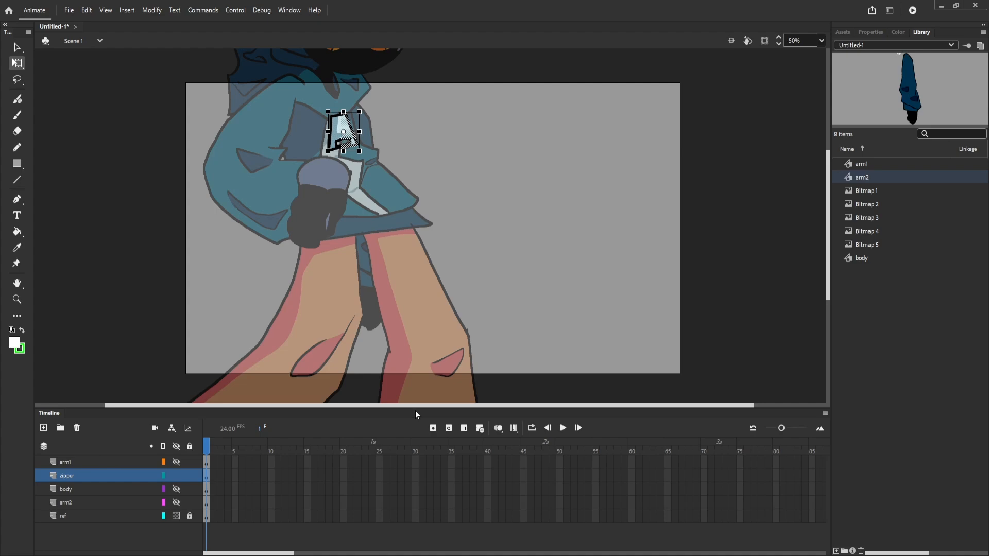
pyautogui.press('Return')
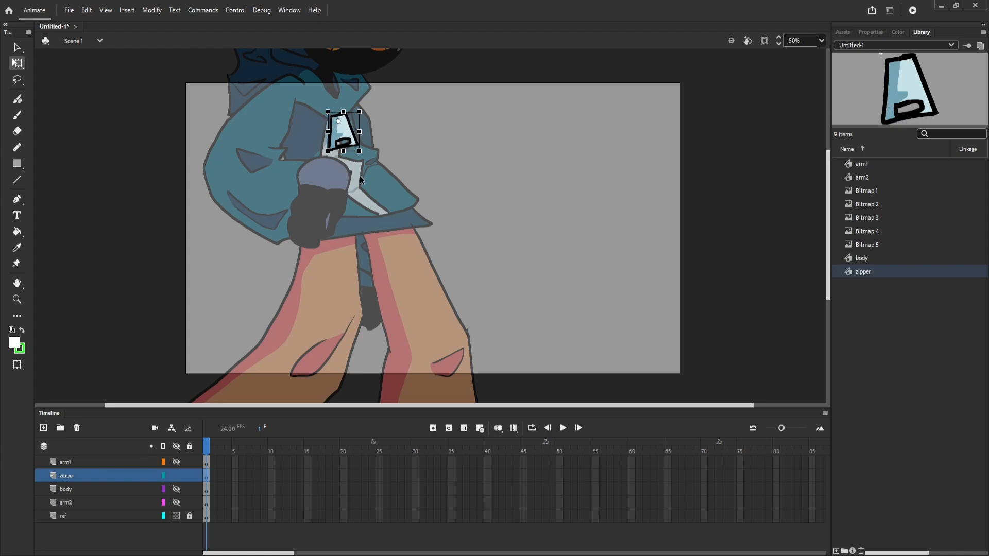
pyautogui.moveTo(362, 157); pyautogui.dragTo(393, 157)
pyautogui.hotkey('ctrl', 'z')
# Compare the zipper with the reference by toggling its visibility, nudge it slightly left and hide the zipper layer.
pyautogui.click(176, 475)
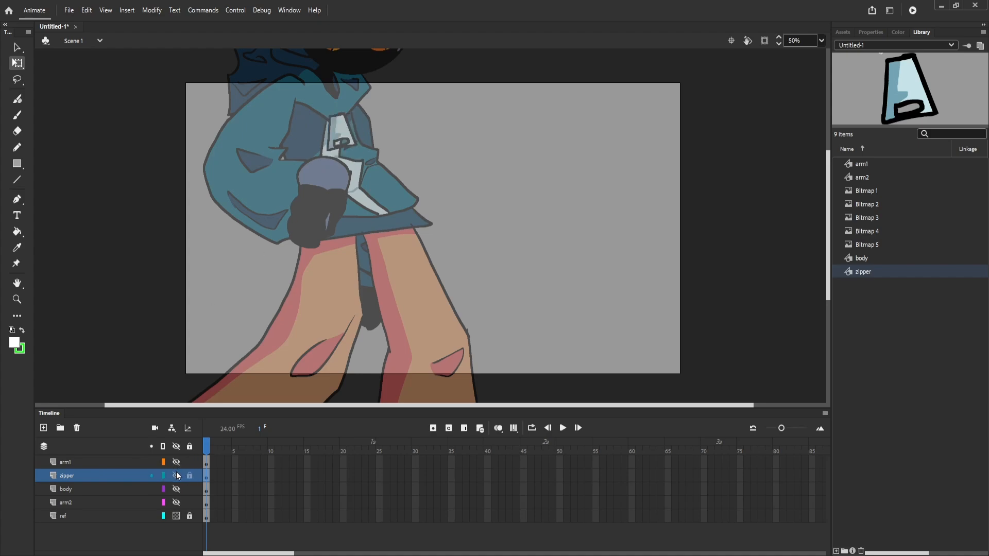
pyautogui.click(176, 476)
pyautogui.click(176, 475)
pyautogui.click(176, 475)
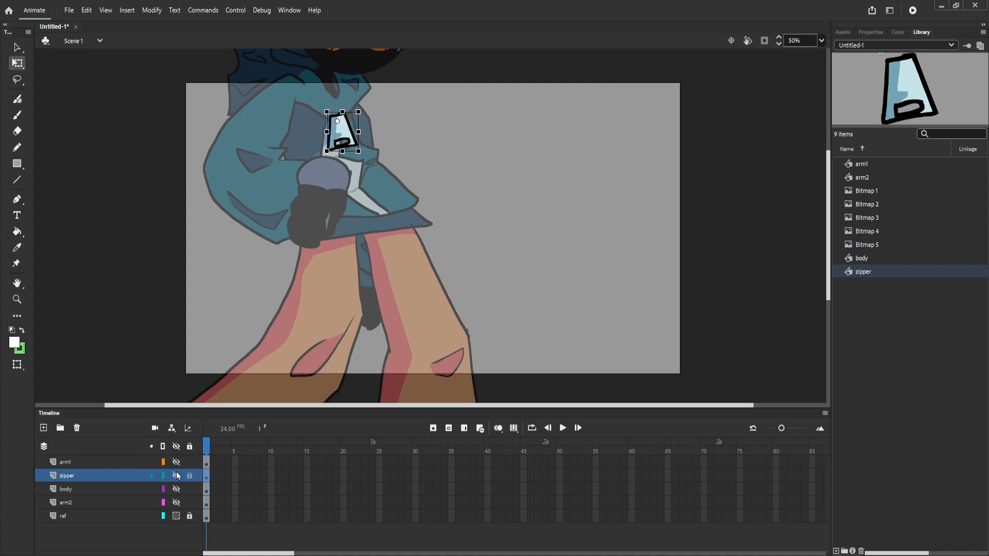
pyautogui.click(176, 476)
pyautogui.click(177, 475)
pyautogui.click(177, 475)
pyautogui.click(177, 475)
pyautogui.scroll(-1, 334, 338)
pyautogui.click(174, 476)
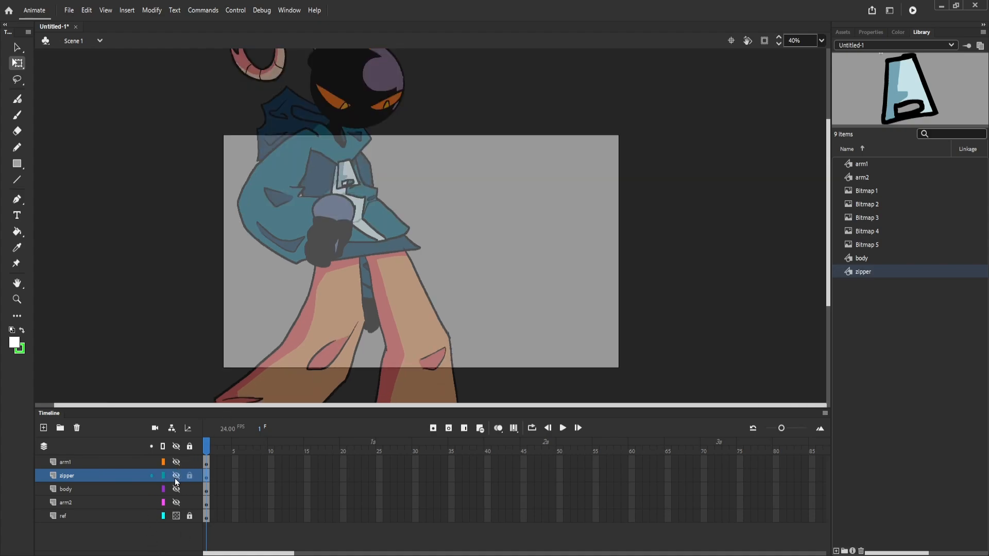
# Add a layer named head, paste the head image on it and align it over the reference's head.
pyautogui.scroll(-1, 291, 336)
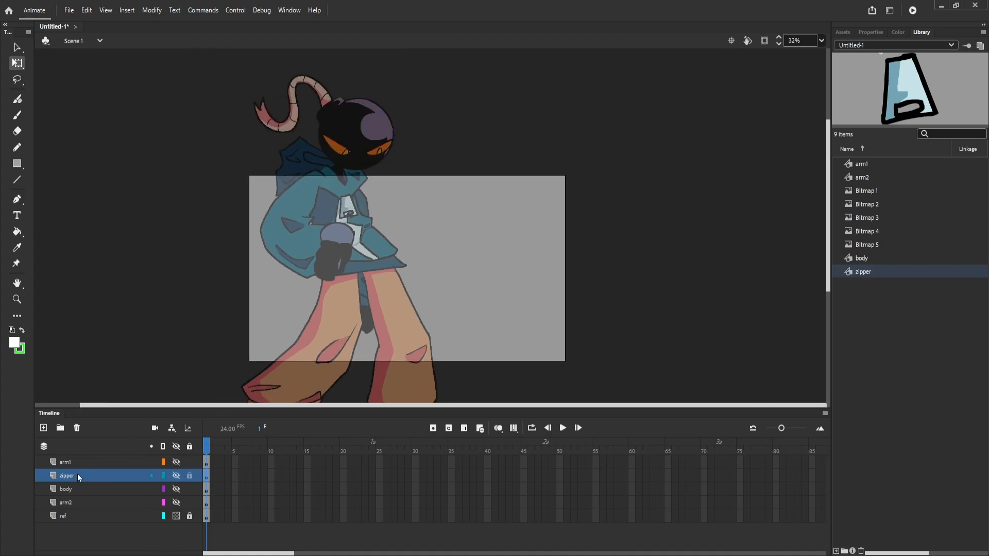
pyautogui.click(43, 428)
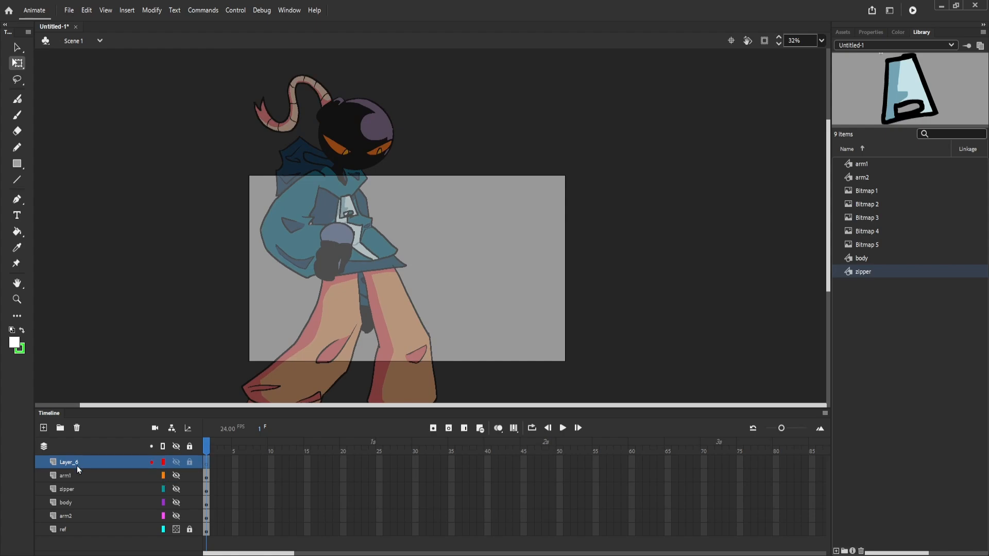
pyautogui.doubleClick(72, 462)
pyautogui.write('head')
pyautogui.press('Return')
pyautogui.hotkey('ctrl', 'v')
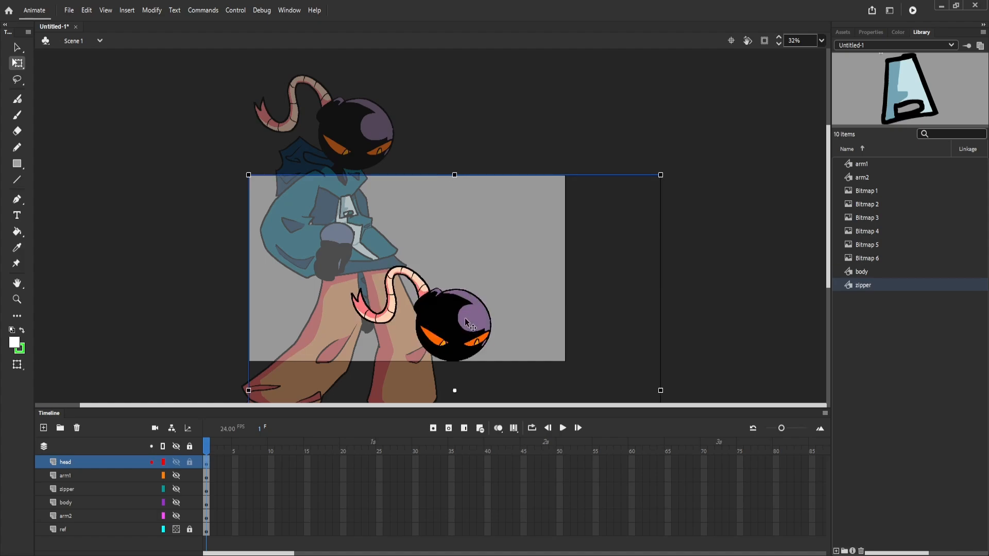
pyautogui.moveTo(466, 322); pyautogui.dragTo(370, 140)
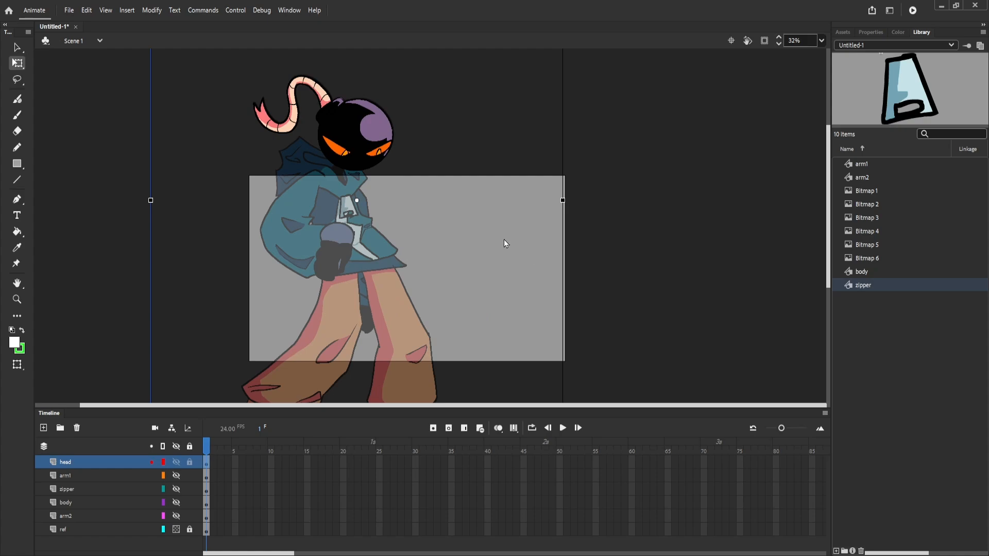
# Break the pasted head image apart and convert it to a symbol named head, correcting the name's spelling.
pyautogui.hotkey('ctrl', 'b')
pyautogui.click(466, 216)
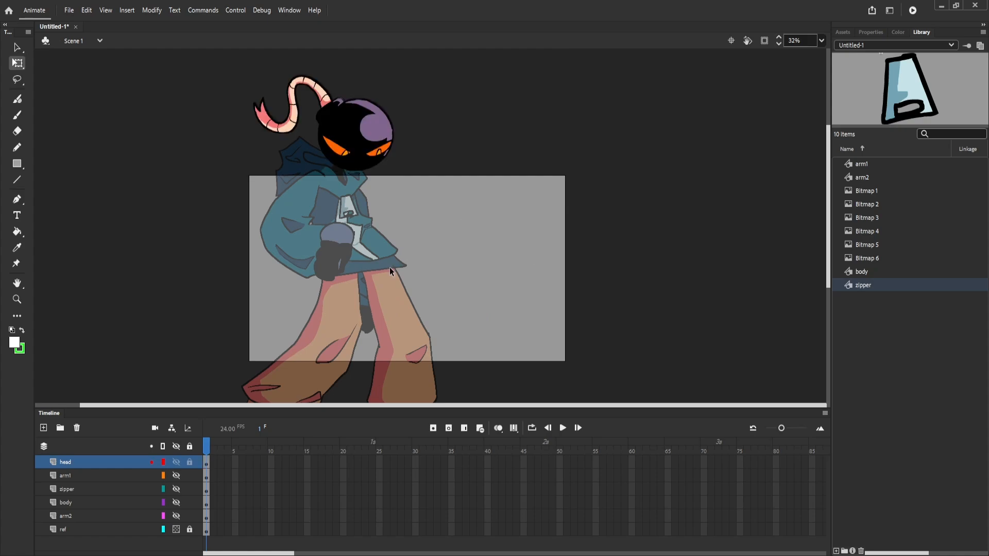
pyautogui.click(59, 463)
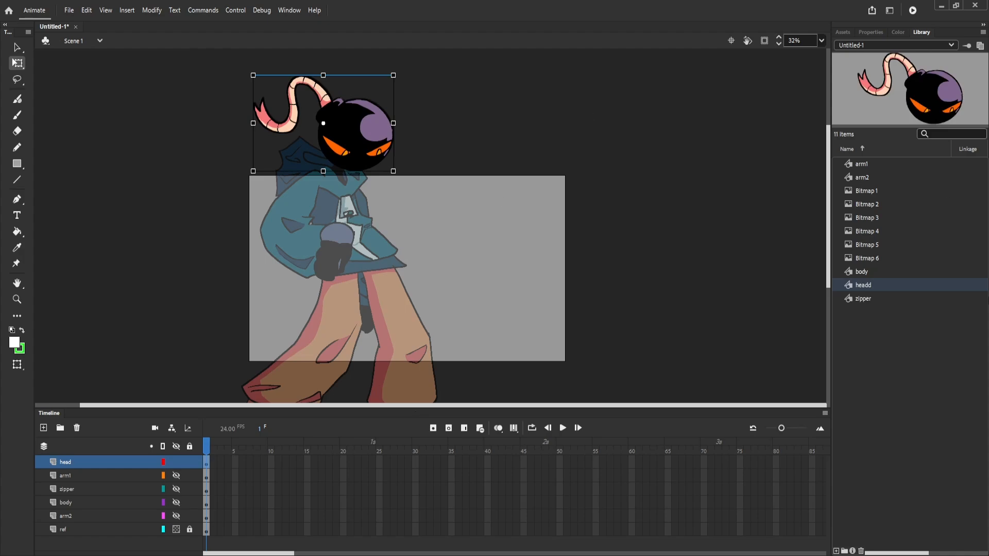
pyautogui.doubleClick(900, 285)
pyautogui.press('Right')
pyautogui.press('BackSpace')
pyautogui.press('Return')
# Compare the head with the reference by toggling its visibility and move its pivot down to the neck.
pyautogui.click(177, 462)
pyautogui.click(179, 463)
pyautogui.click(179, 462)
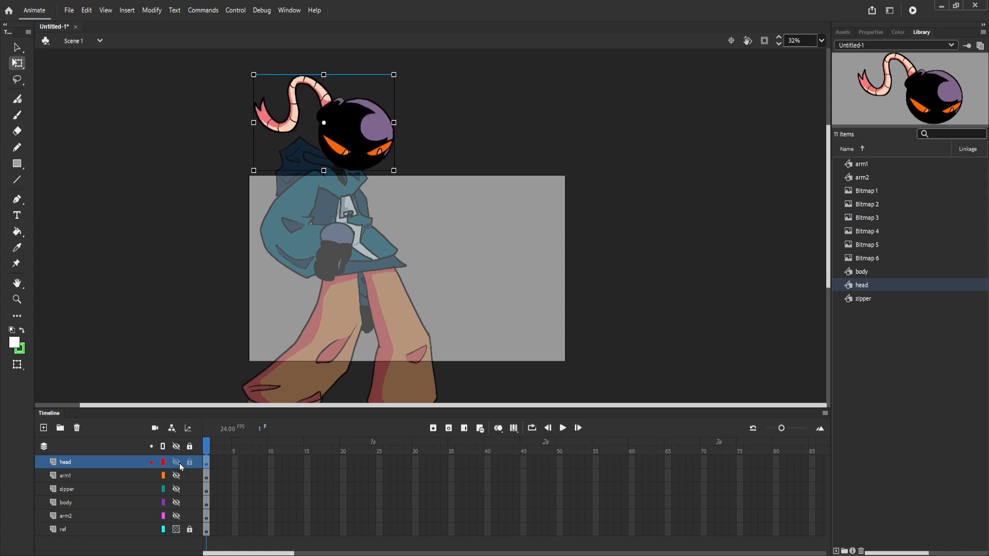
pyautogui.click(176, 462)
pyautogui.click(176, 462)
pyautogui.moveTo(324, 123); pyautogui.dragTo(343, 157)
pyautogui.click(178, 462)
pyautogui.click(177, 463)
pyautogui.click(189, 243)
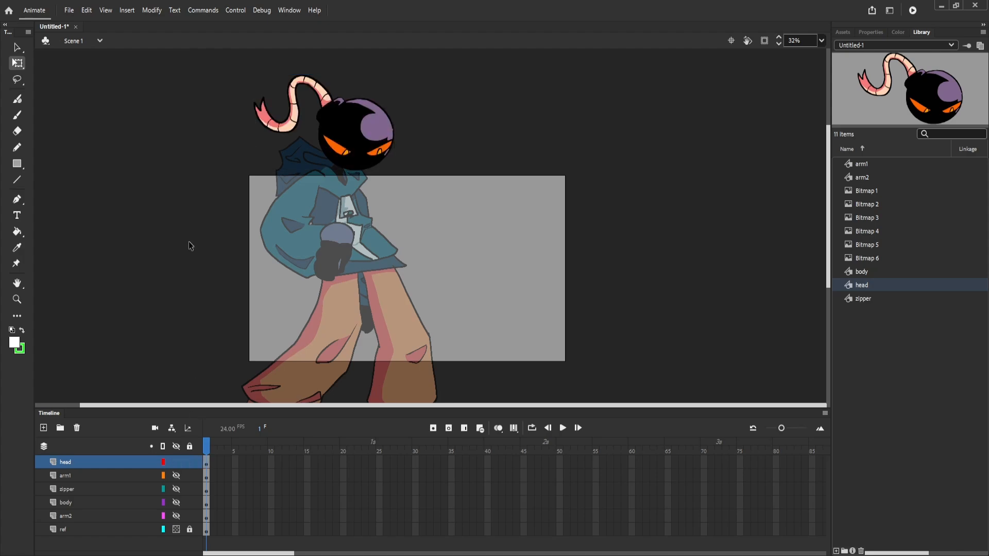
# Make the hidden arm2, body, zipper and arm1 layers visible.
pyautogui.click(176, 515)
pyautogui.click(176, 502)
pyautogui.click(176, 489)
pyautogui.click(176, 475)
pyautogui.click(181, 382)
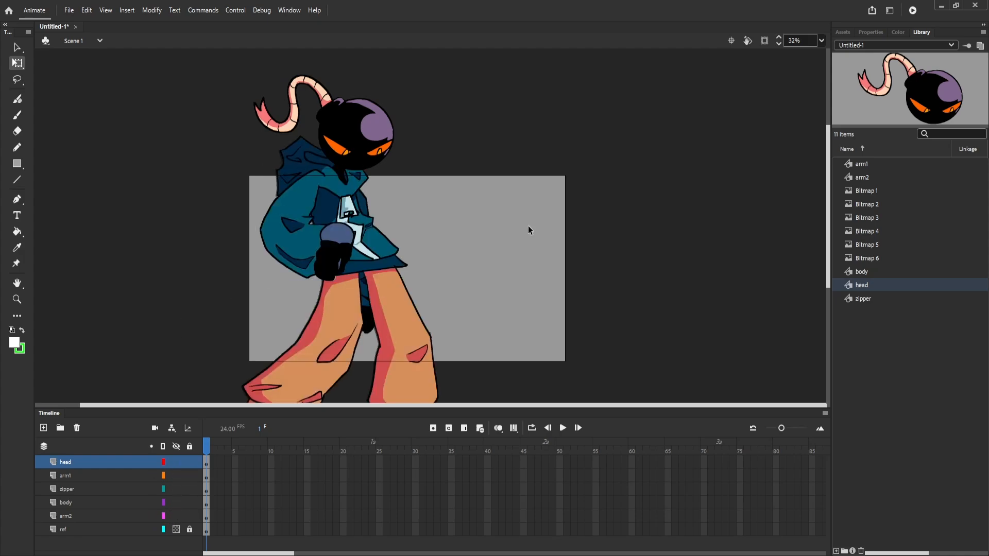
# Paste a red hair image on a new layer, enlarge it beside the character and move its pivot near the top.
pyautogui.scroll(-2, 365, 253)
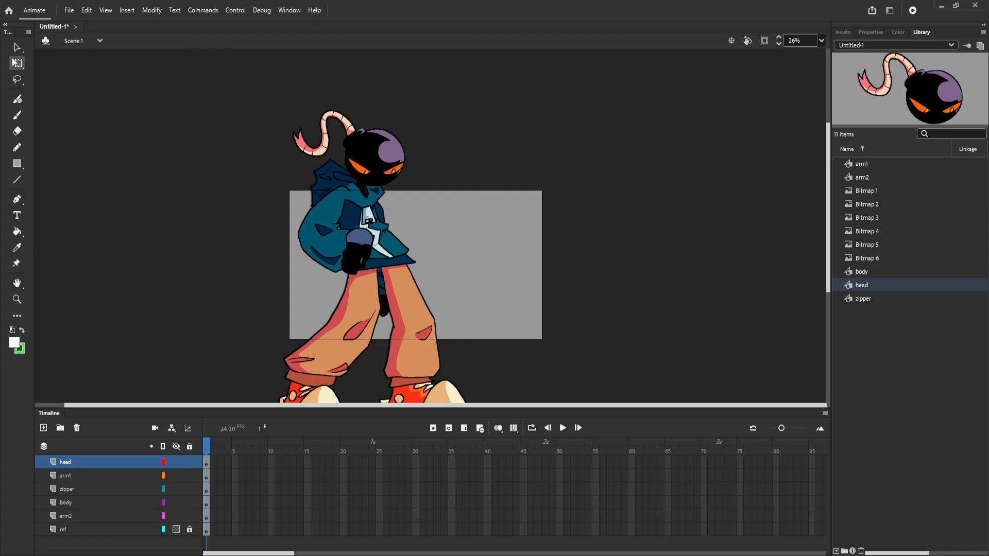
pyautogui.hotkey('ctrl', 'v')
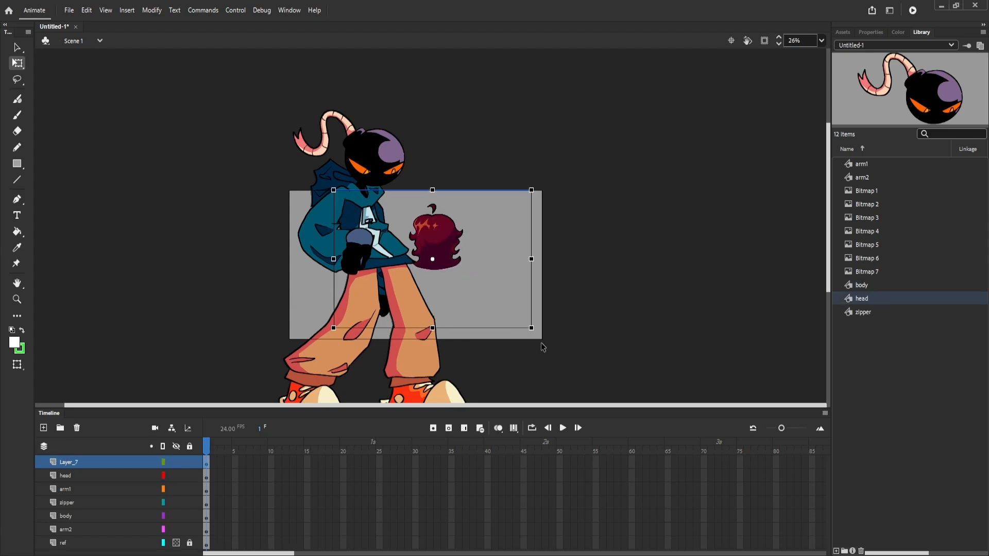
pyautogui.moveTo(532, 330); pyautogui.dragTo(642, 417)
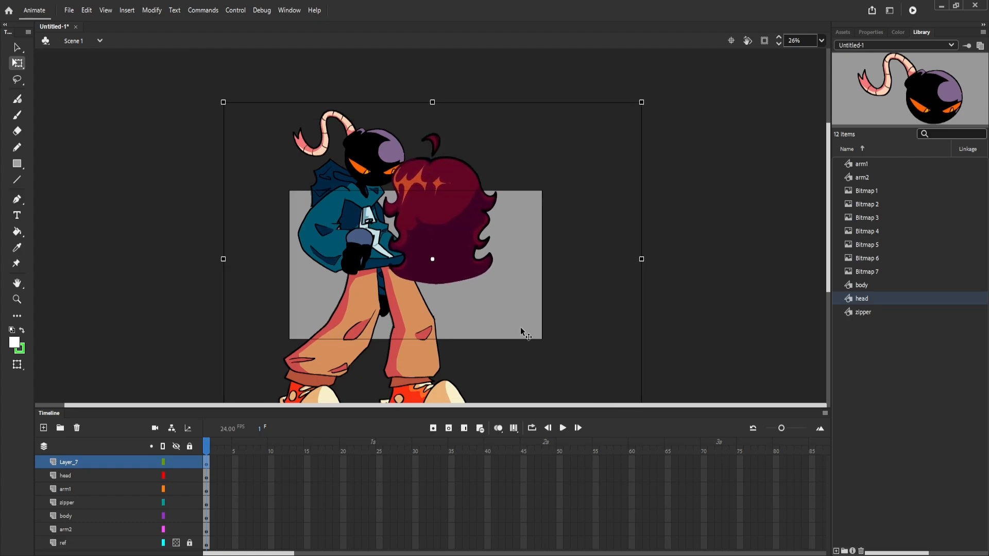
pyautogui.moveTo(470, 256); pyautogui.dragTo(535, 271)
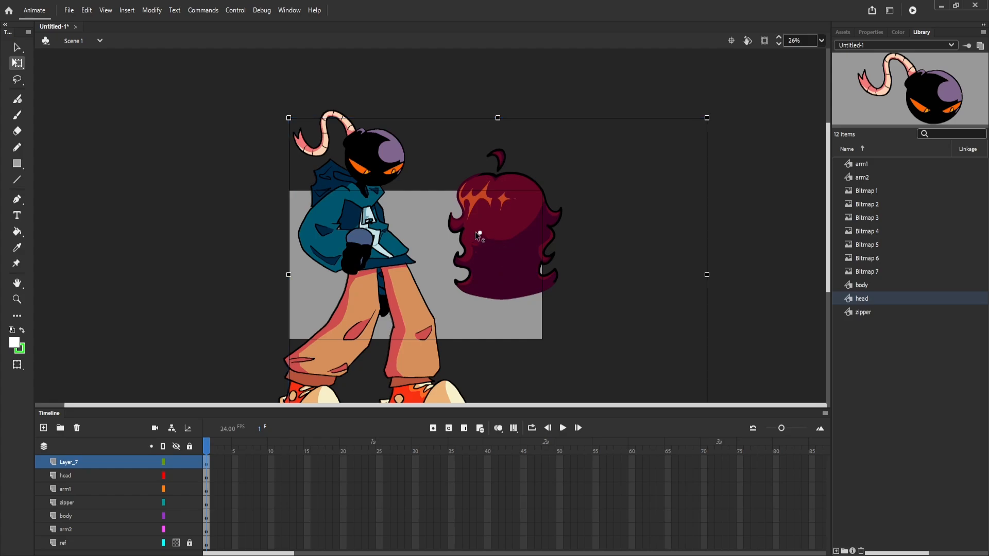
pyautogui.moveTo(492, 178); pyautogui.dragTo(493, 184)
pyautogui.scroll(-1, 332, 173)
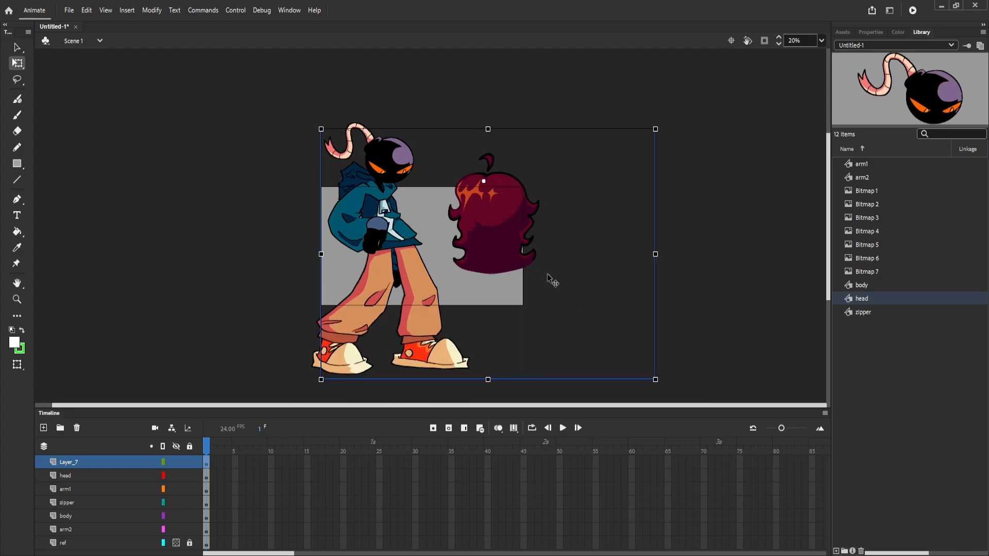
# Try scaling down the hair image with different pivot positions, undoing these changes and the paste.
pyautogui.moveTo(663, 389); pyautogui.dragTo(551, 287)
pyautogui.hotkey('ctrl', 'z')
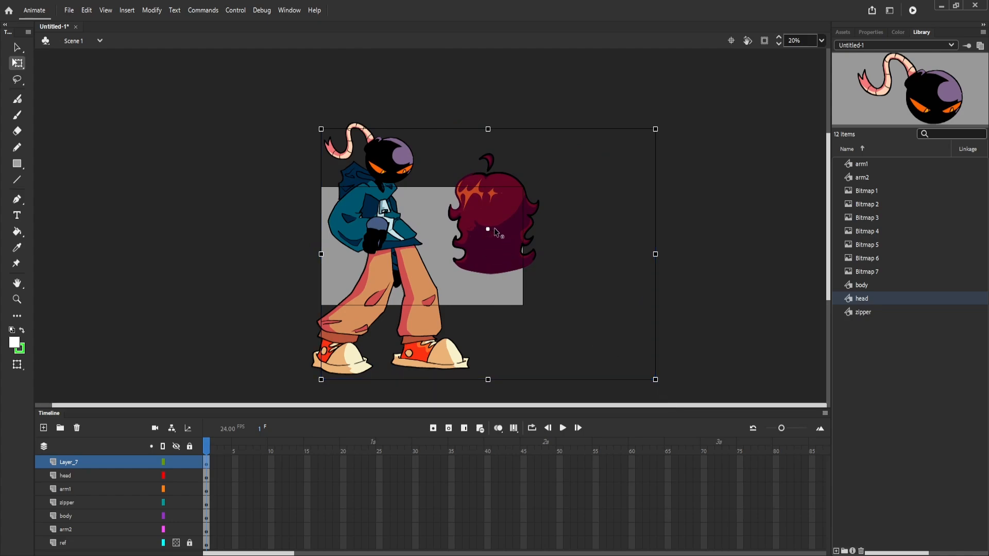
pyautogui.moveTo(495, 229); pyautogui.dragTo(492, 228)
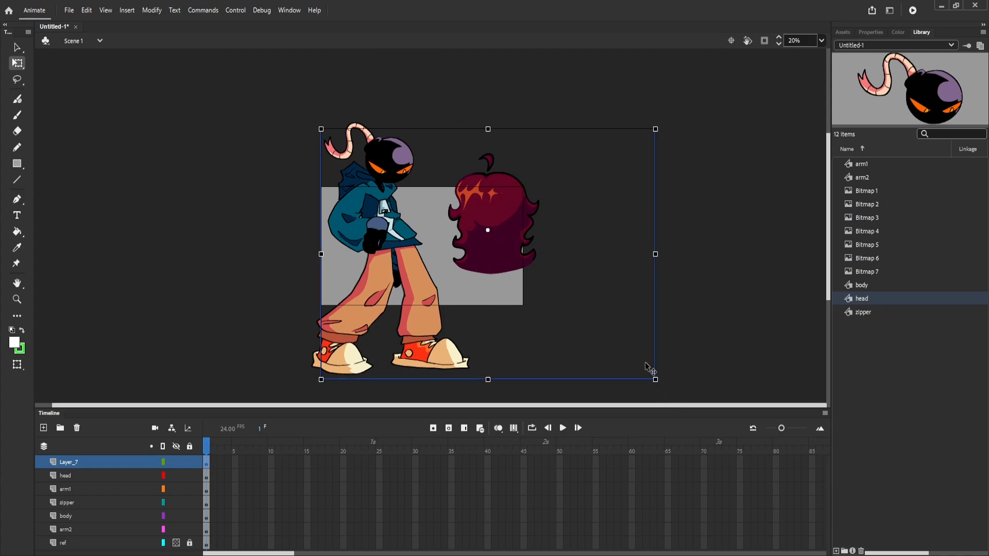
pyautogui.moveTo(656, 388); pyautogui.dragTo(525, 265)
pyautogui.hotkey('ctrl', 'z')
pyautogui.hotkey('ctrl', 'z')
pyautogui.hotkey('ctrl', 'z')
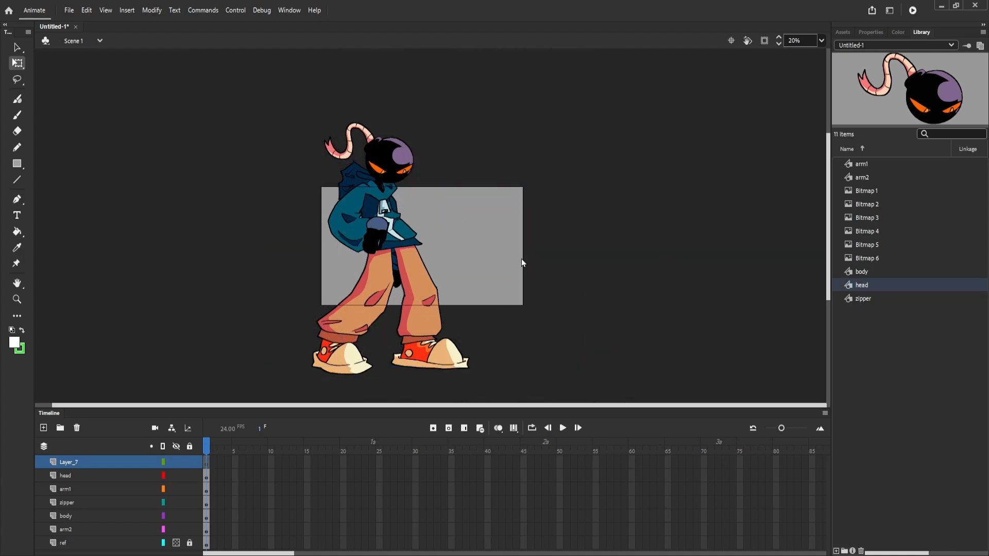
# Delete the empty extra layer and the ref layer.
pyautogui.click(78, 429)
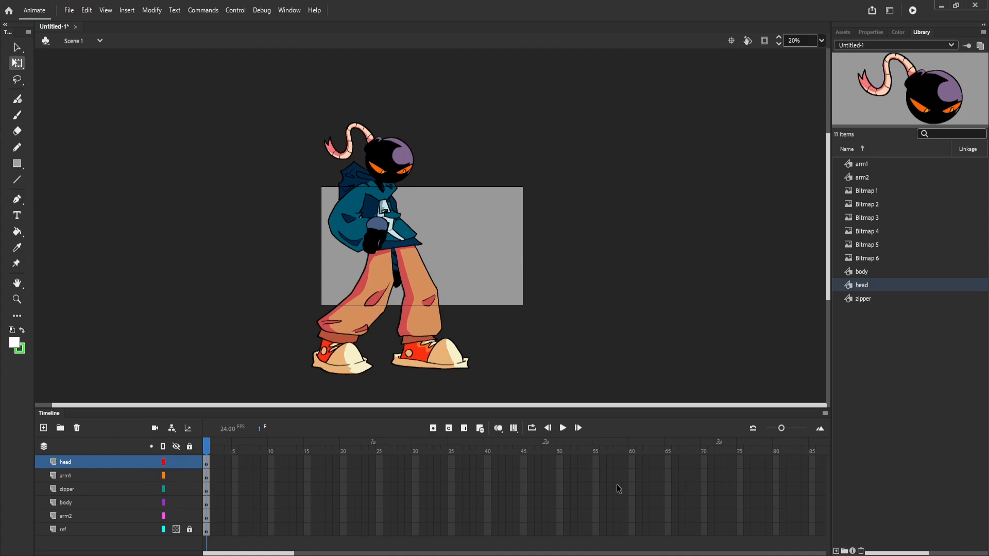
pyautogui.click(58, 533)
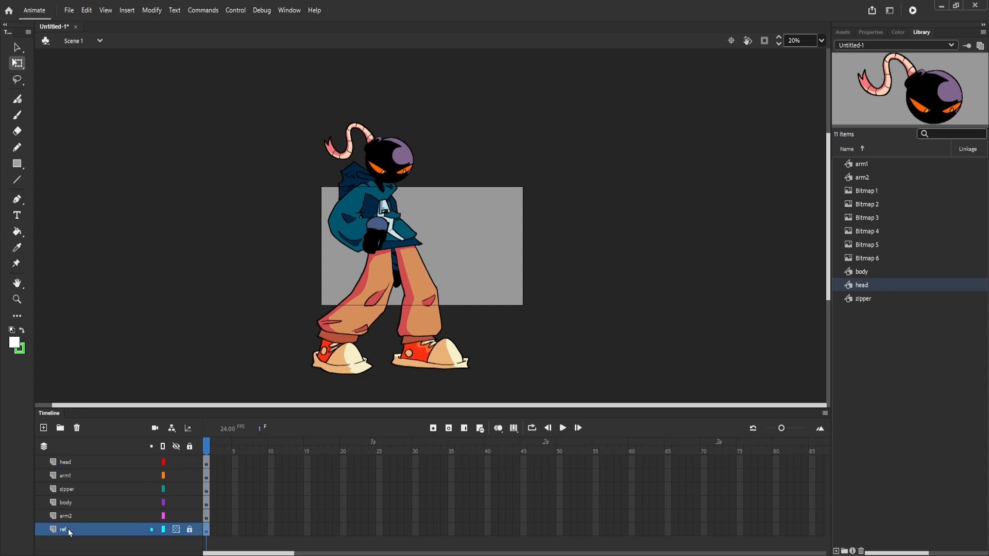
pyautogui.click(77, 427)
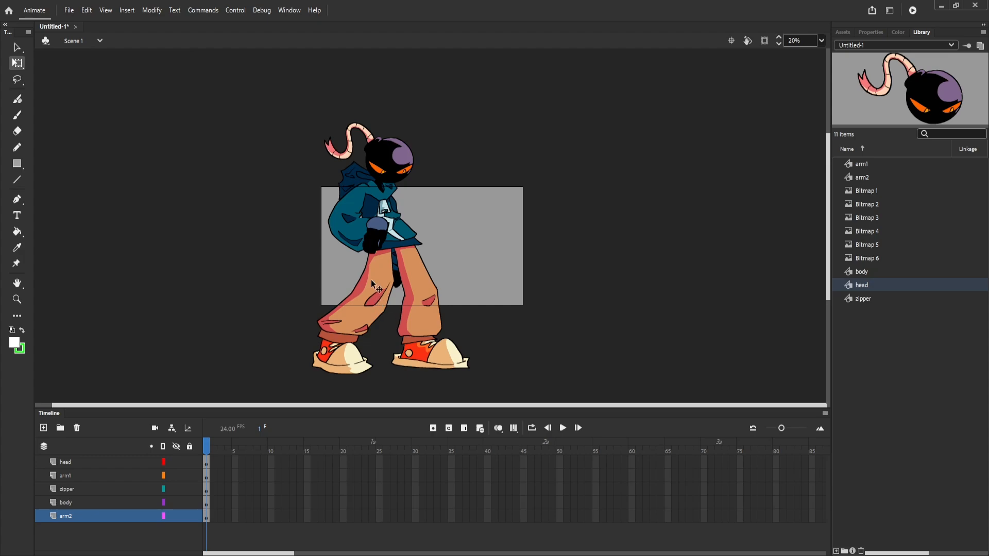
# Try moving the body and the head separately, undoing each move, and select the body.
pyautogui.moveTo(373, 270); pyautogui.dragTo(346, 239)
pyautogui.hotkey('ctrl', 'z')
pyautogui.hotkey('ctrl', 'z')
pyautogui.moveTo(387, 164); pyautogui.dragTo(406, 153)
pyautogui.hotkey('ctrl', 'z')
pyautogui.moveTo(393, 282)
pyautogui.mouseDown()
pyautogui.moveTo(404, 280)
pyautogui.moveTo(394, 275)
pyautogui.mouseUp()
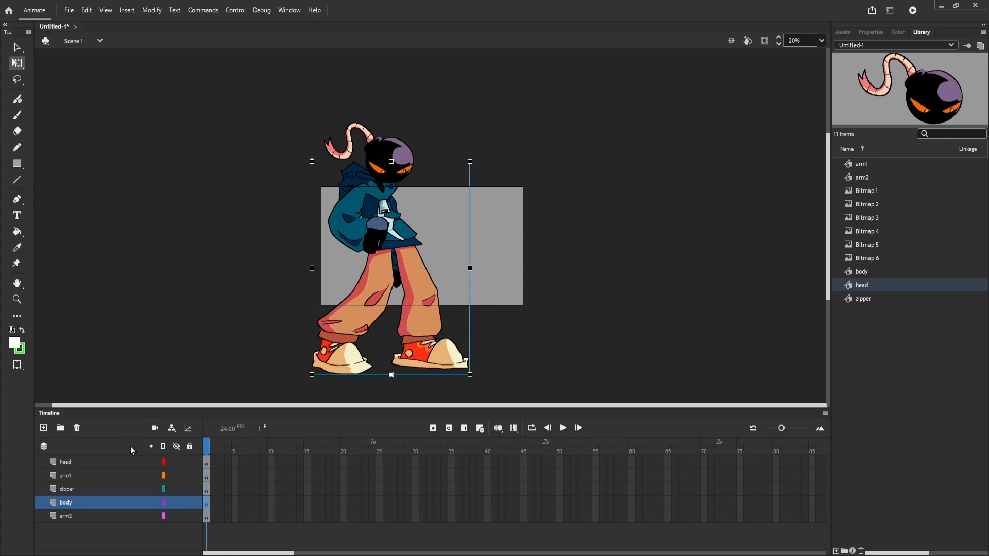
# Toggle the layer parenting view and try moving the front arm, undoing the move.
pyautogui.click(171, 427)
pyautogui.click(171, 427)
pyautogui.click(177, 331)
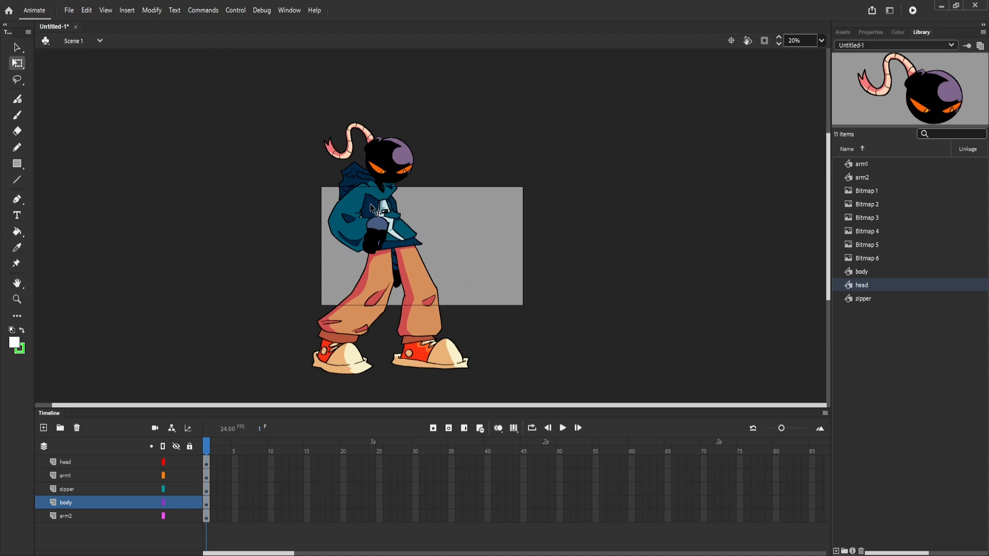
pyautogui.moveTo(357, 243)
pyautogui.mouseDown()
pyautogui.moveTo(356, 217)
pyautogui.moveTo(338, 265)
pyautogui.moveTo(356, 236)
pyautogui.mouseUp()
pyautogui.hotkey('ctrl', 'z')
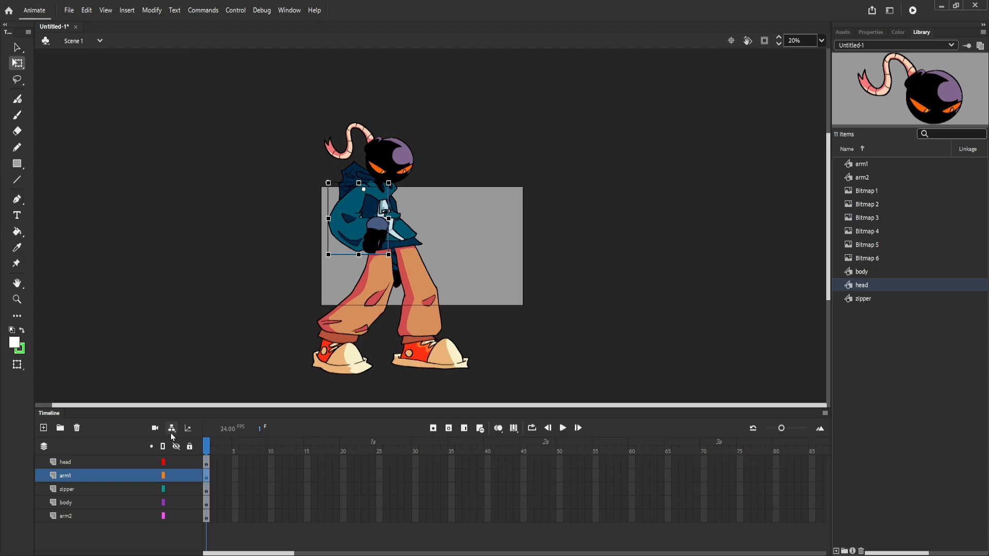
# Parent the head, arm1, zipper and arm2 layers to the body layer and test moving the front arm, undoing the move.
pyautogui.click(171, 432)
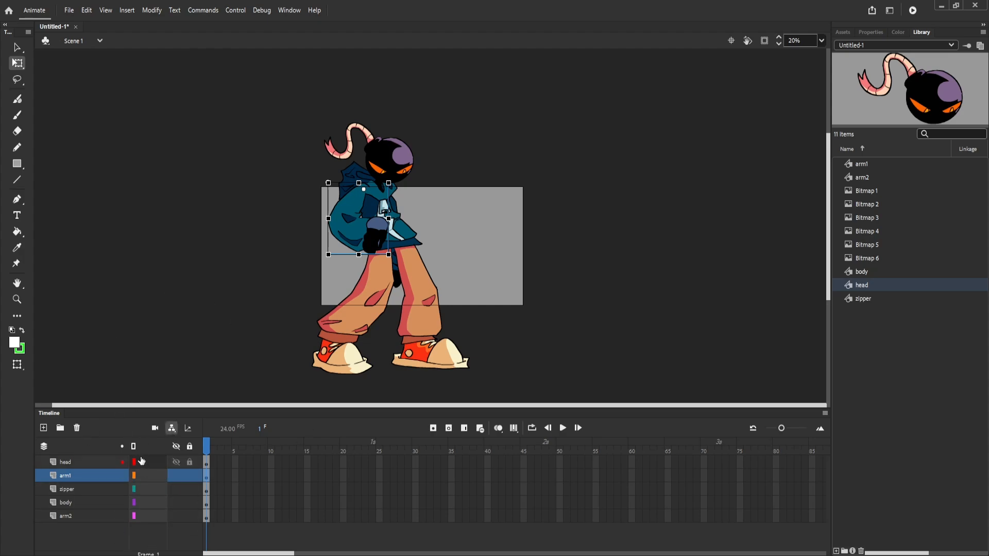
pyautogui.moveTo(140, 462); pyautogui.dragTo(144, 503)
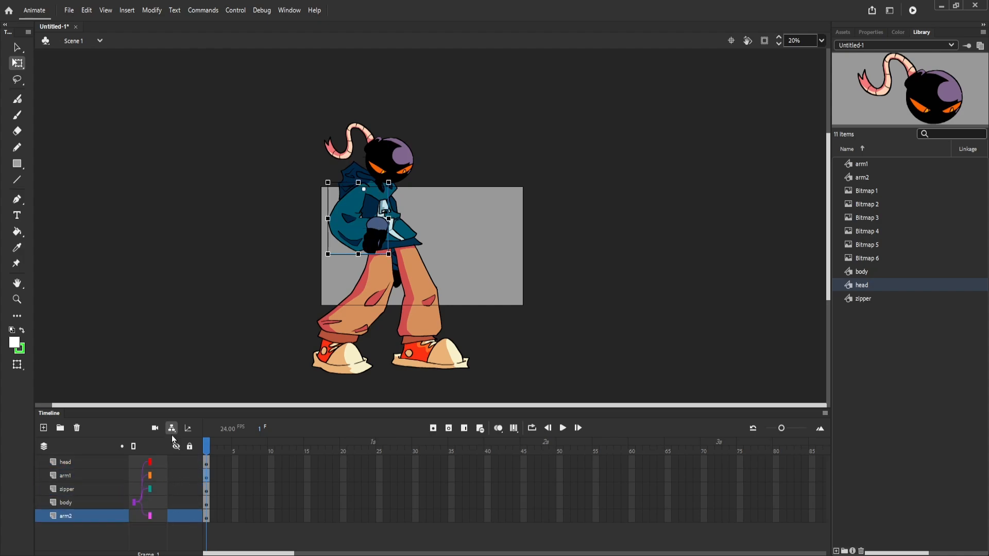
pyautogui.click(171, 429)
pyautogui.moveTo(356, 310); pyautogui.dragTo(350, 230)
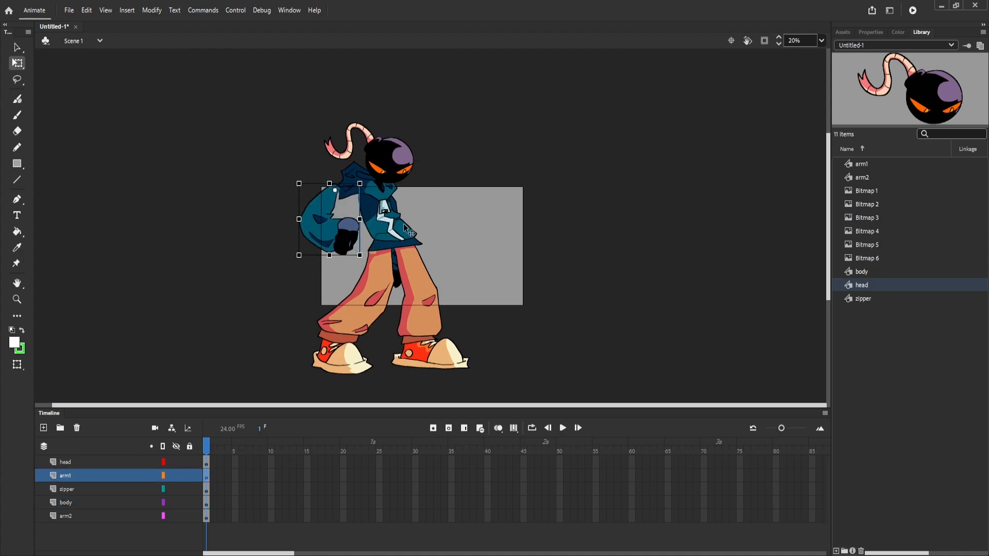
pyautogui.hotkey('ctrl', 'z')
# Try squashing and stretching the body together with its linked parts, undoing the transformations.
pyautogui.click(407, 307)
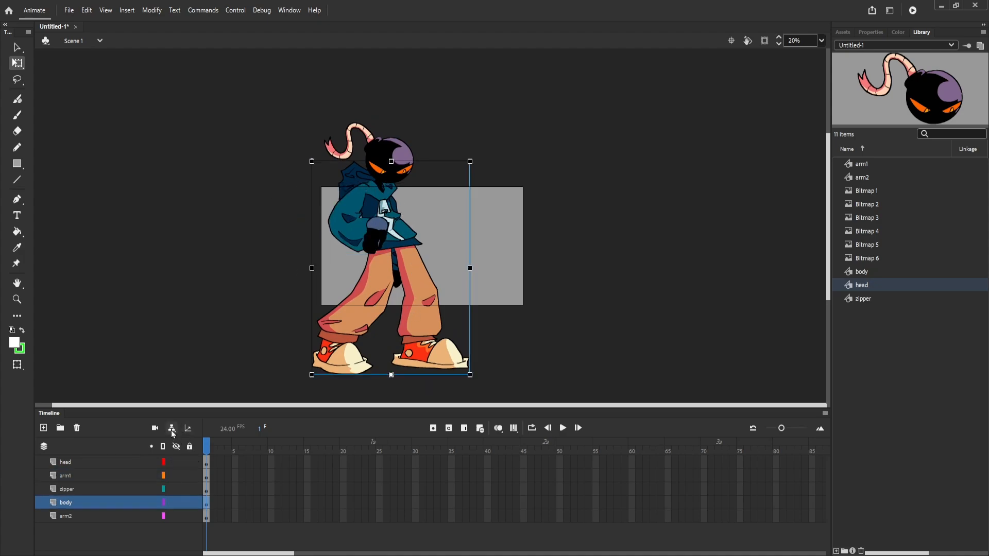
pyautogui.moveTo(392, 162); pyautogui.dragTo(391, 181)
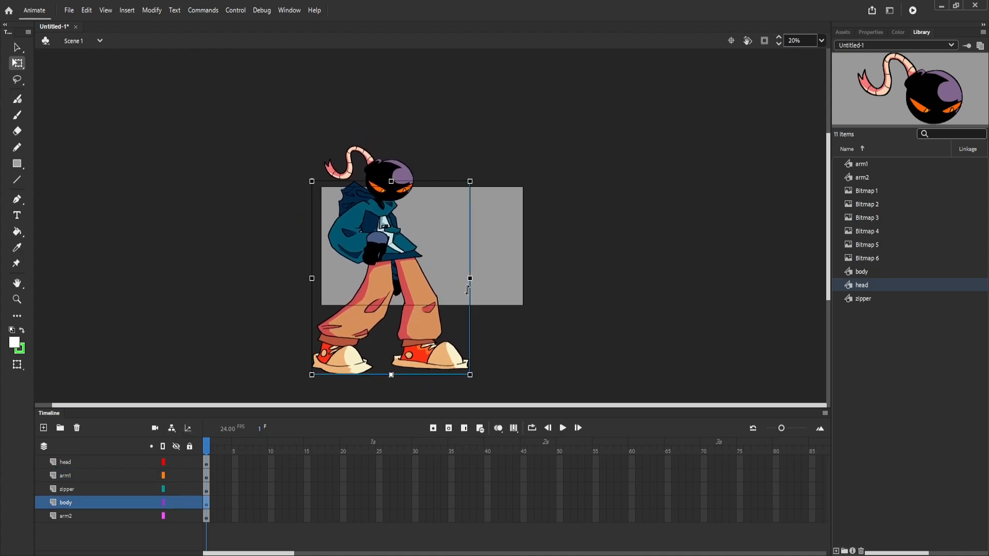
pyautogui.moveTo(470, 279); pyautogui.dragTo(504, 279)
pyautogui.moveTo(392, 182); pyautogui.dragTo(391, 91)
pyautogui.hotkey('ctrl', 'z')
pyautogui.hotkey('ctrl', 'z')
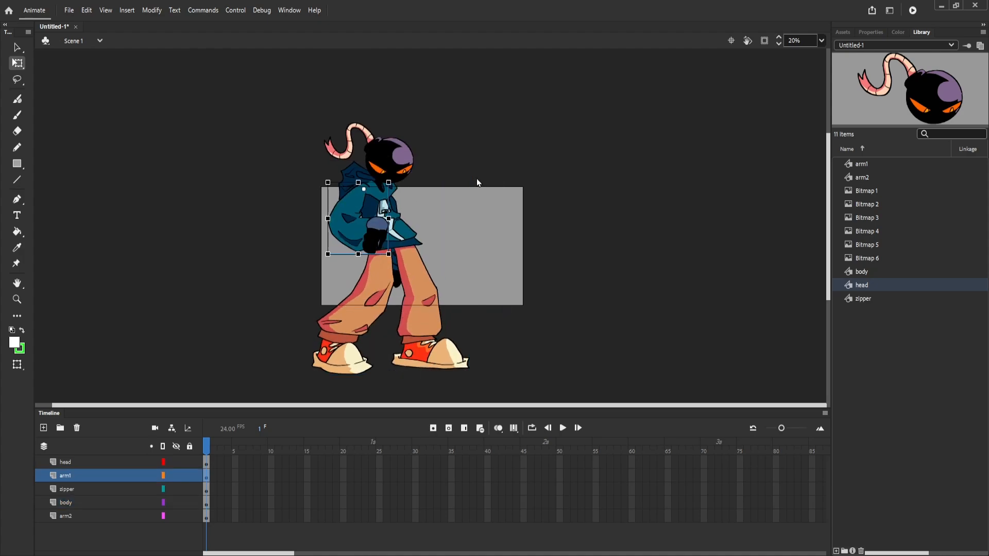
# Undo the parenting of the head, arm and zipper layers to the body layer.
pyautogui.hotkey('ctrl', 'z')
pyautogui.hotkey('ctrl', 'z')
pyautogui.hotkey('ctrl', 'z')
pyautogui.click(171, 428)
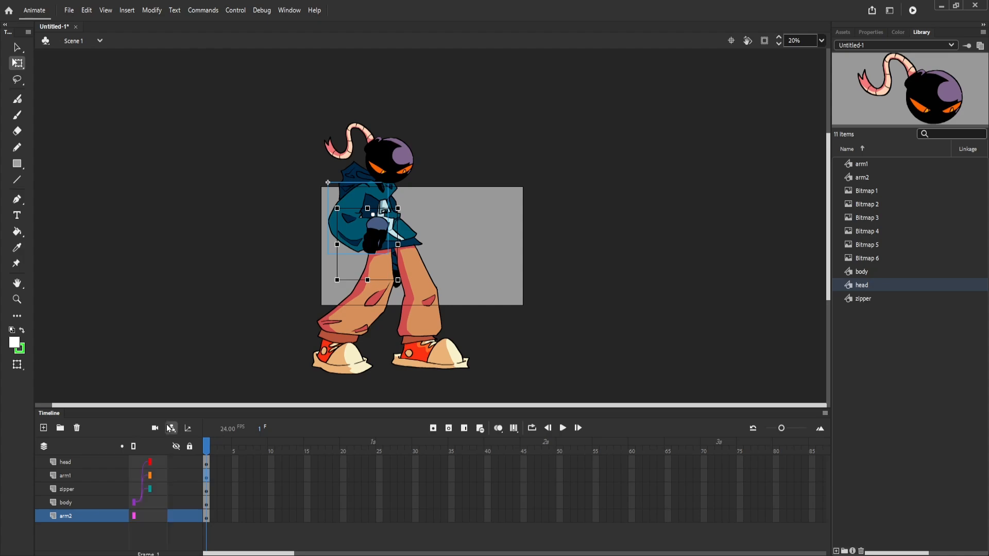
pyautogui.moveTo(137, 487); pyautogui.dragTo(136, 463)
pyautogui.click(171, 431)
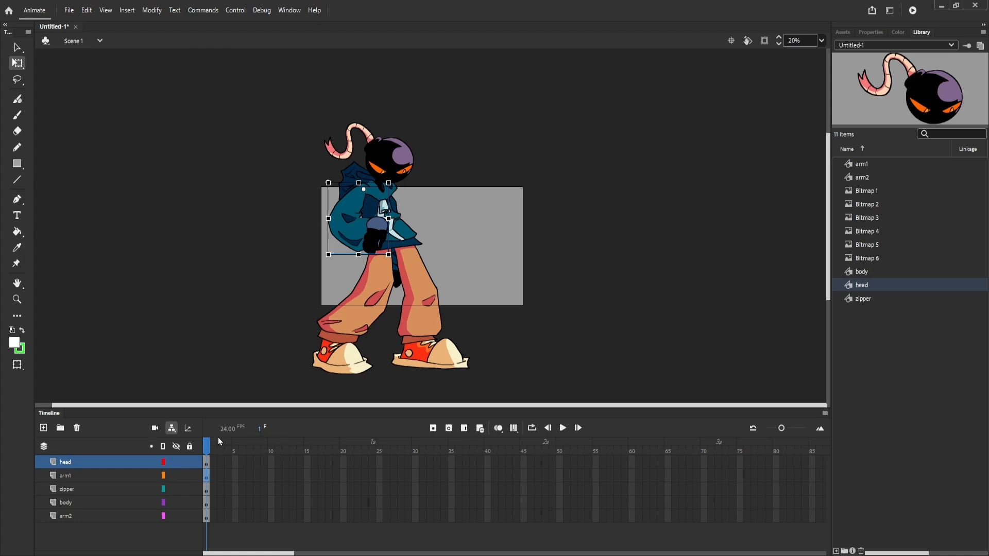
# Parent only the head layer to the body layer and test by moving the body, undoing the move.
pyautogui.click(171, 428)
pyautogui.moveTo(158, 463); pyautogui.dragTo(150, 502)
pyautogui.moveTo(365, 323); pyautogui.dragTo(458, 323)
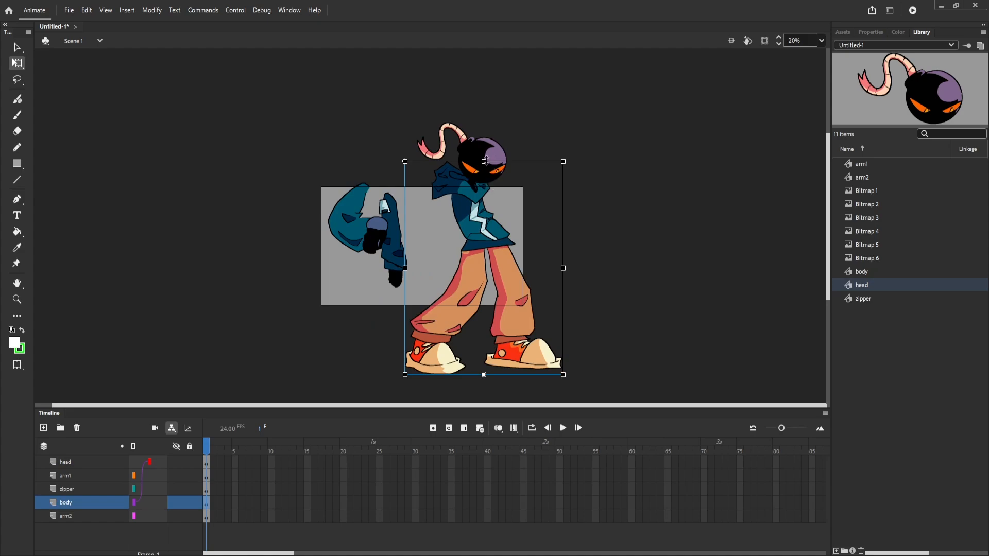
pyautogui.moveTo(485, 163)
pyautogui.mouseDown()
pyautogui.moveTo(493, 346)
pyautogui.moveTo(488, 161)
pyautogui.mouseUp()
pyautogui.hotkey('ctrl', 'z')
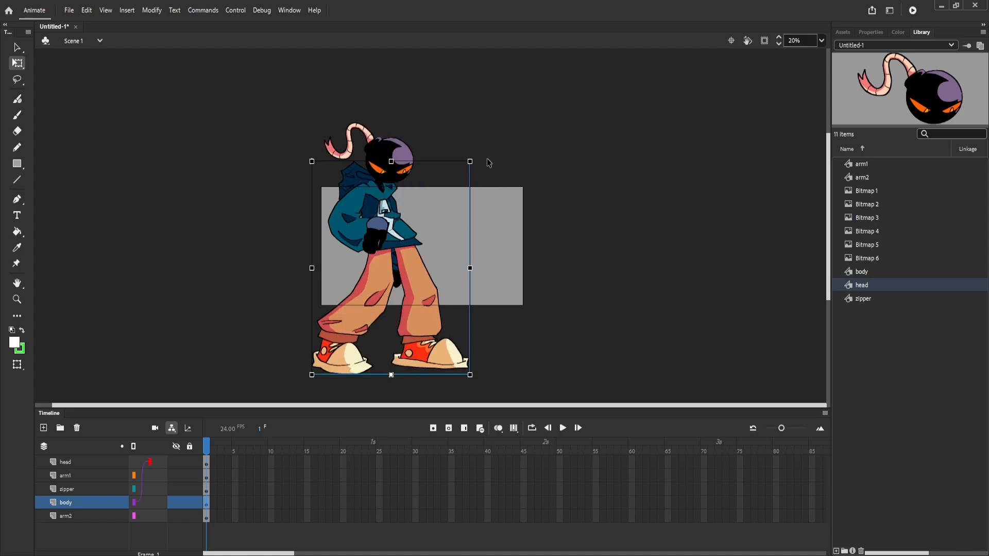
pyautogui.click(487, 159)
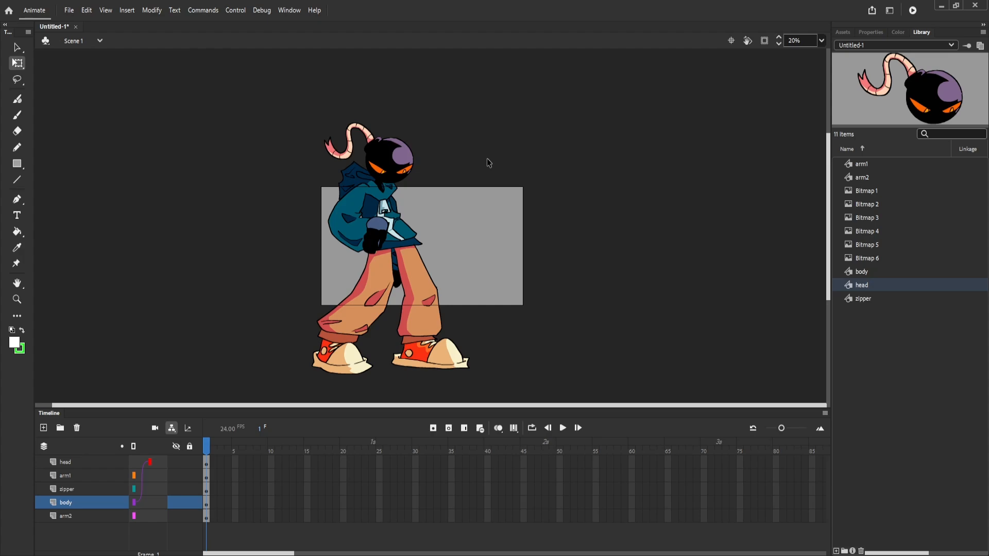
# Undo the head layer's parenting to the body layer and turn off the layer parenting view.
pyautogui.hotkey('ctrl', 'z')
pyautogui.hotkey('ctrl', 'z')
pyautogui.hotkey('ctrl', 'z')
pyautogui.hotkey('ctrl', 'z')
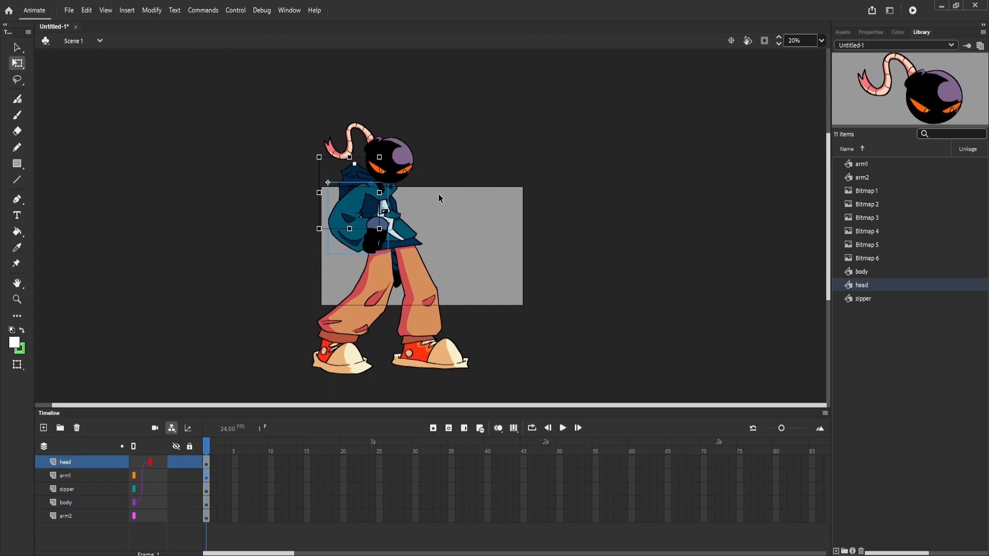
pyautogui.click(250, 227)
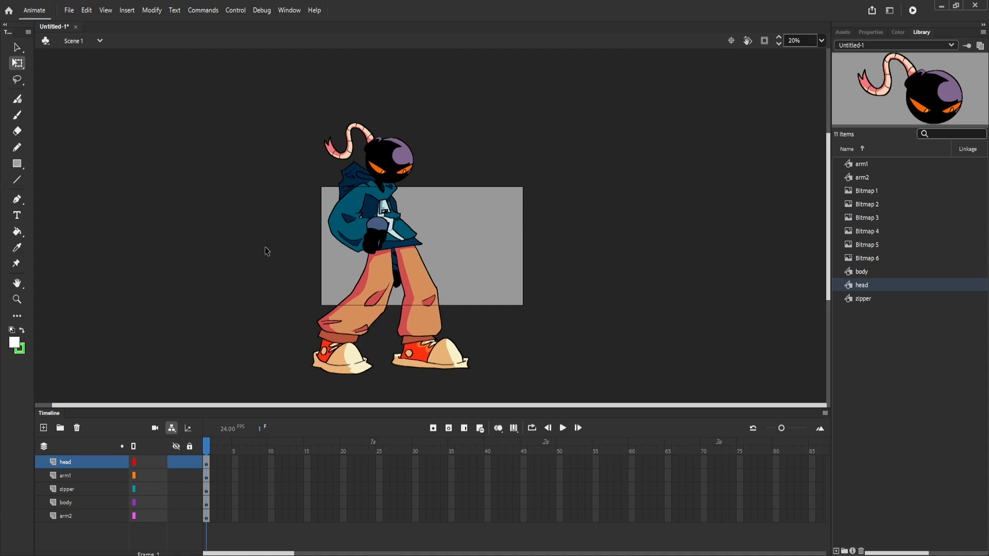
pyautogui.click(177, 431)
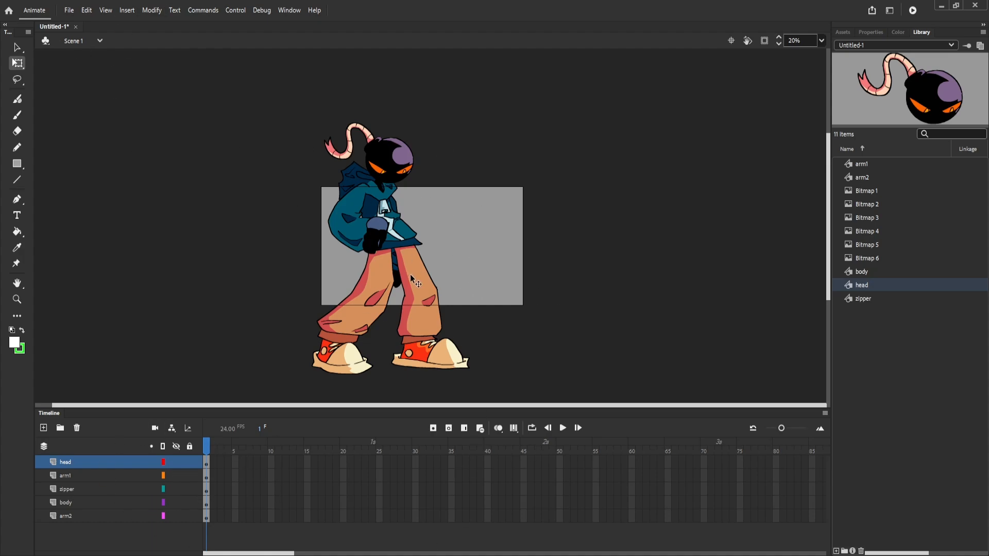
# Try moving the body alone and the artwork of all five layers together, undoing both moves.
pyautogui.moveTo(410, 279); pyautogui.dragTo(403, 222)
pyautogui.hotkey('ctrl', 'z')
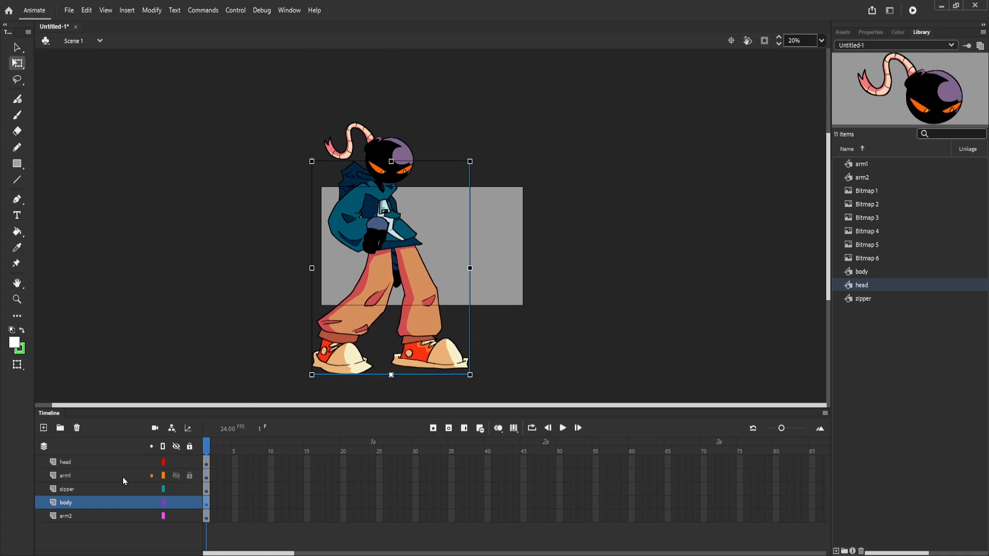
pyautogui.click(70, 520)
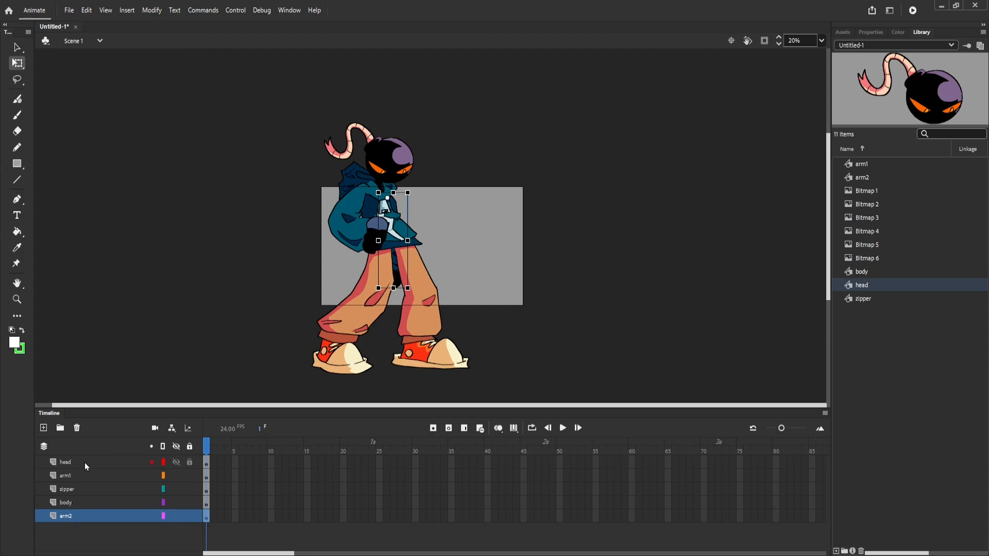
pyautogui.keyDown('shift'); pyautogui.click(84, 463); pyautogui.keyUp('shift')
pyautogui.moveTo(407, 250); pyautogui.dragTo(441, 195)
pyautogui.hotkey('ctrl', 'z')
# Convert all five layers, from head to arm2, into a single symbol named WhittyIdle.
pyautogui.click(86, 517)
pyautogui.keyDown('shift'); pyautogui.click(79, 463); pyautogui.keyUp('shift')
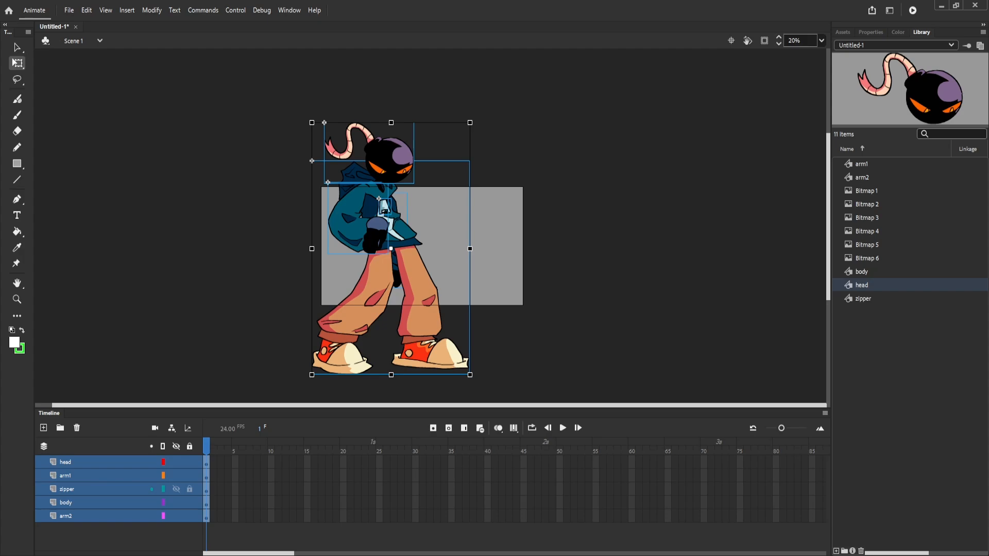
pyautogui.click(562, 144)
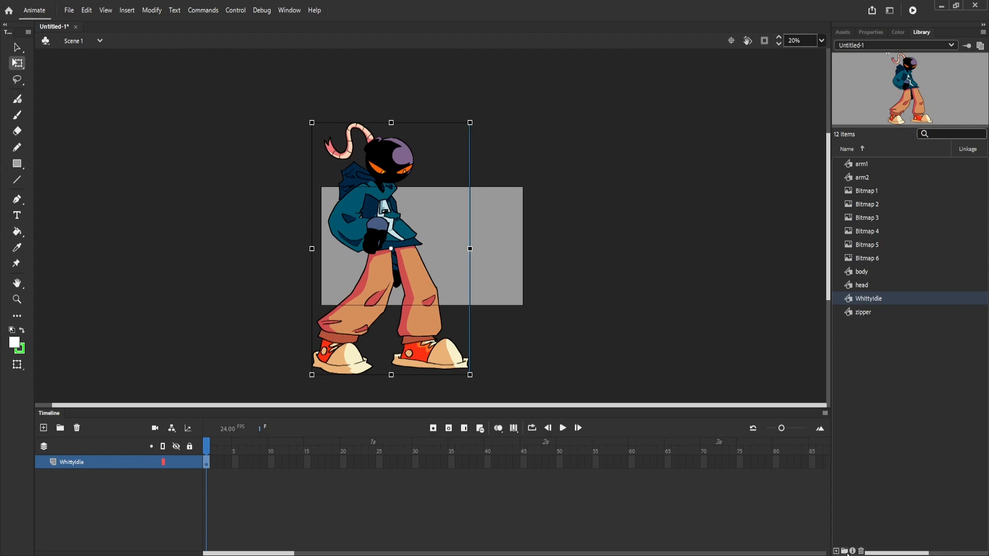
# Create three library folders named Whitty, Idle and Anims.
pyautogui.click(845, 551)
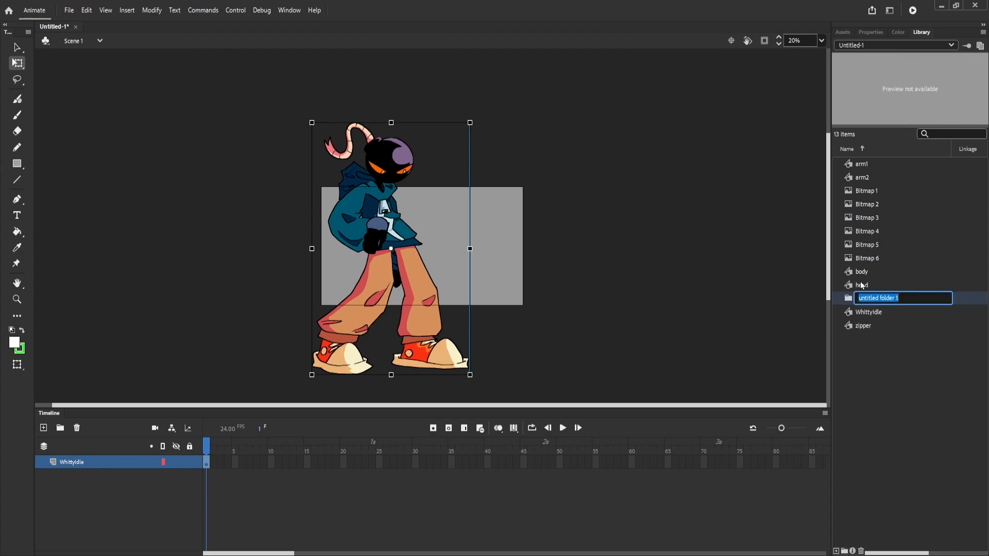
pyautogui.write('Whitty')
pyautogui.press('Return')
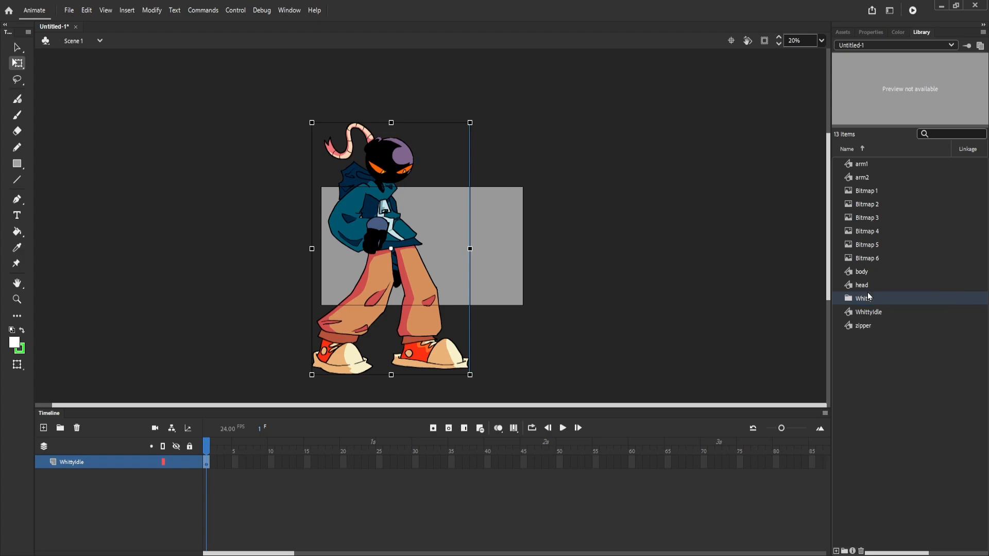
pyautogui.click(845, 551)
pyautogui.write('Idle')
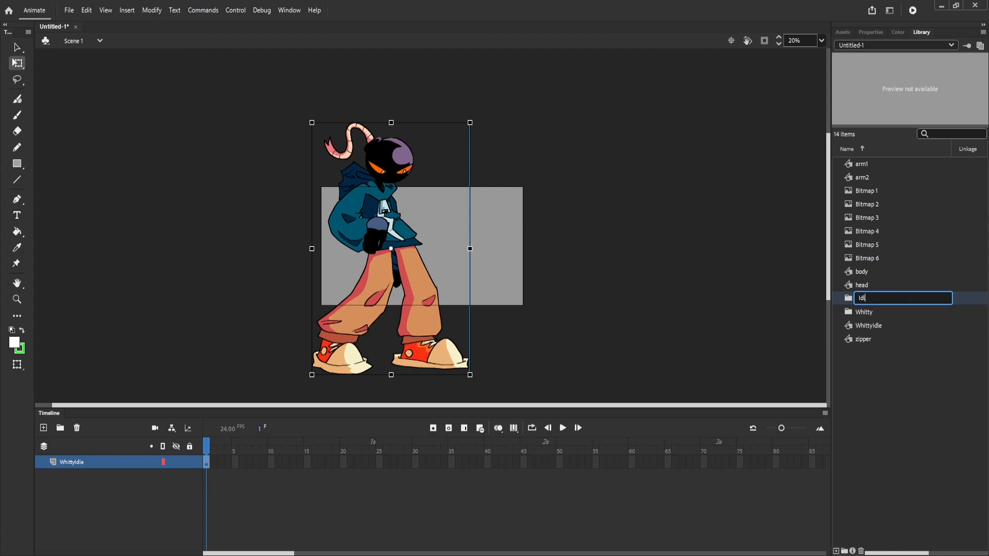
pyautogui.press('Return')
pyautogui.click(845, 551)
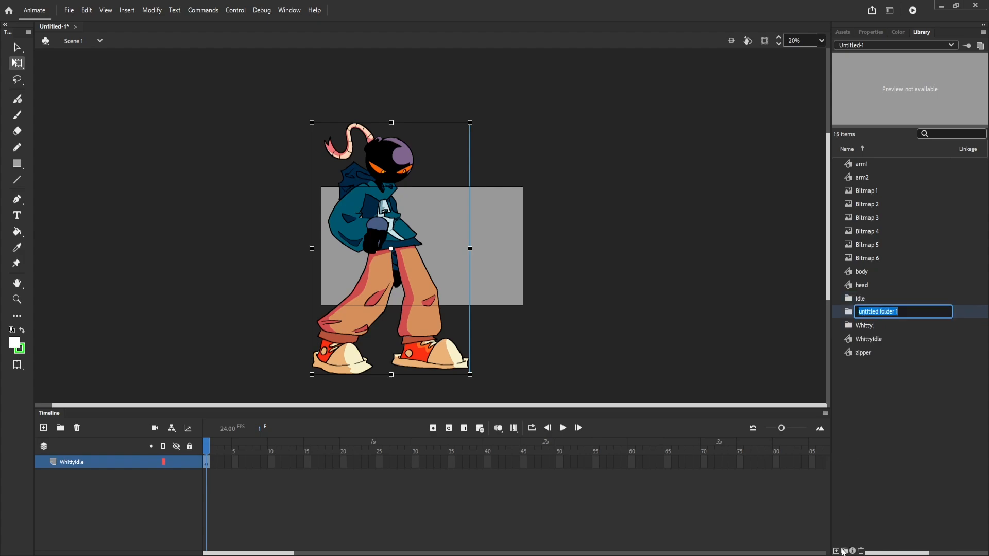
pyautogui.write('Anims')
pyautogui.press('Return')
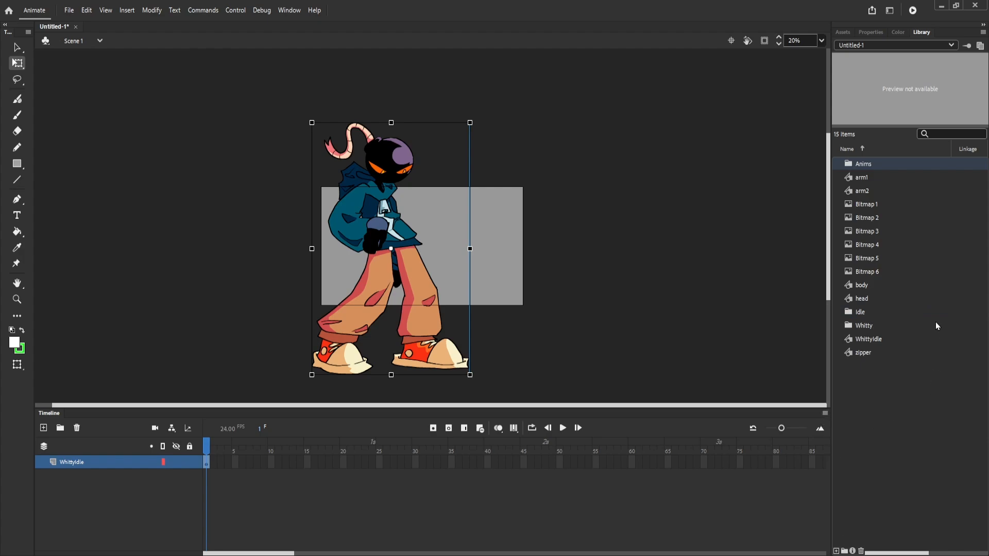
# Move the body, head, zipper, arm1 and arm2 symbols into the Idle library folder.
pyautogui.click(869, 289)
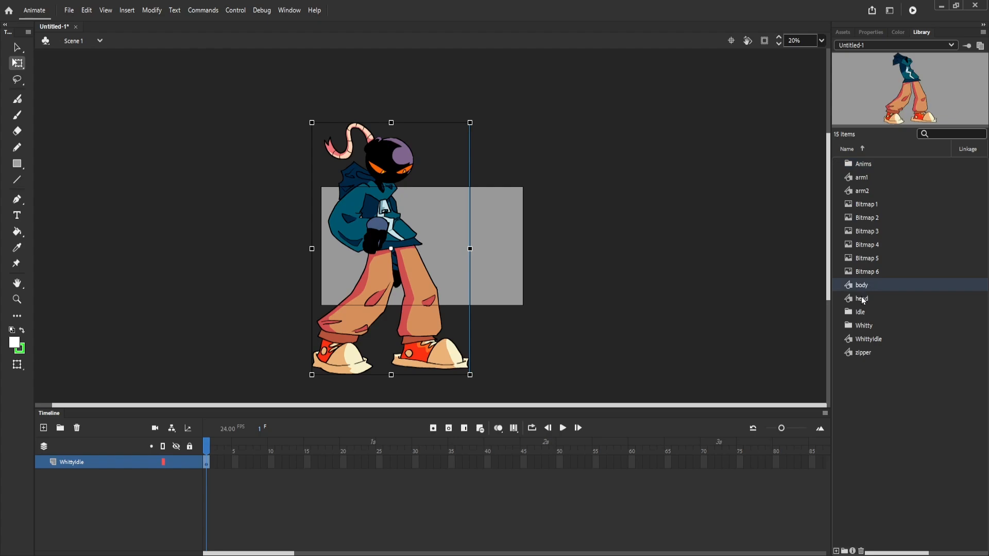
pyautogui.keyDown('shift'); pyautogui.click(861, 298); pyautogui.keyUp('shift')
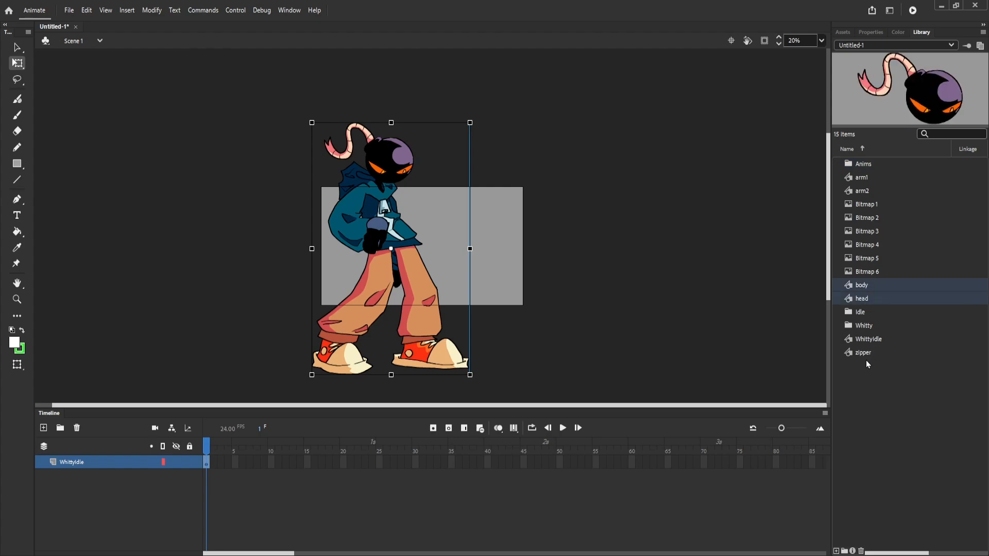
pyautogui.click(867, 364)
pyautogui.click(868, 298)
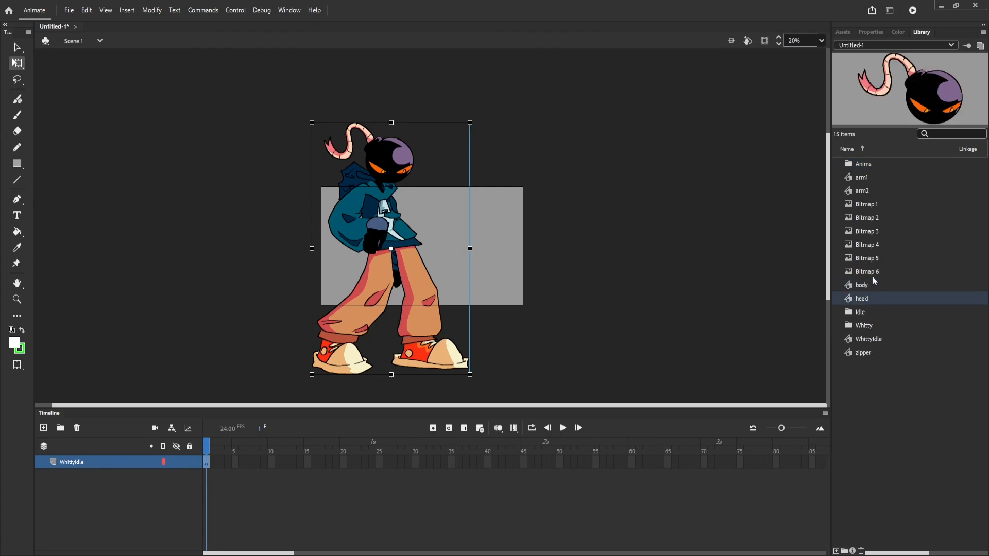
pyautogui.keyDown('shift'); pyautogui.click(864, 285); pyautogui.keyUp('shift')
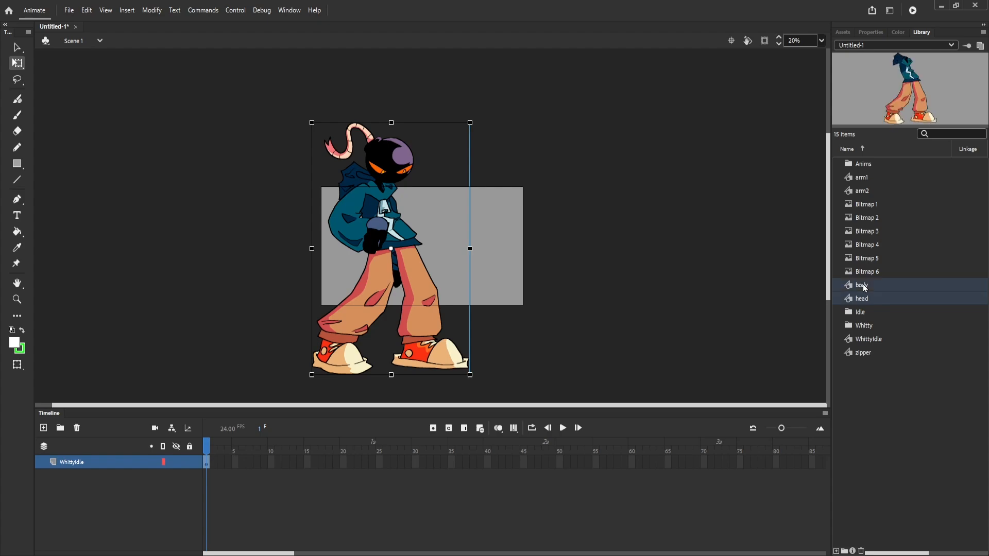
pyautogui.keyDown('ctrl'); pyautogui.click(869, 354); pyautogui.keyUp('ctrl')
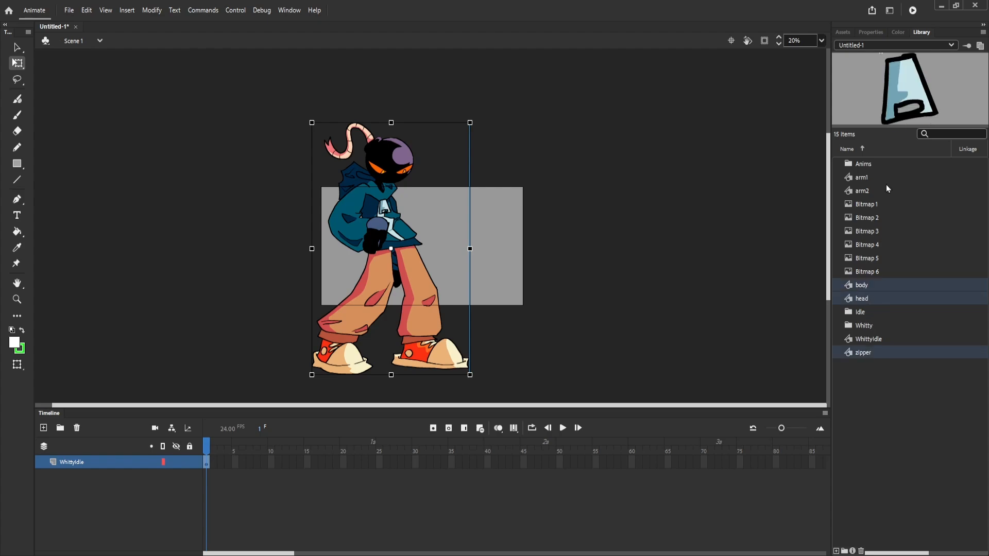
pyautogui.keyDown('ctrl'); pyautogui.click(869, 189); pyautogui.keyUp('ctrl')
pyautogui.keyDown('ctrl'); pyautogui.click(865, 180); pyautogui.keyUp('ctrl')
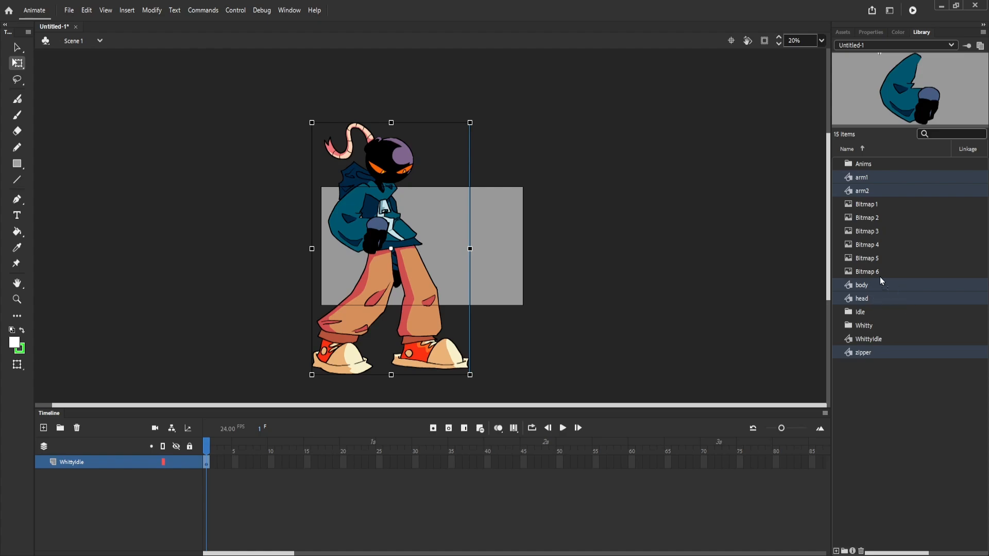
pyautogui.moveTo(880, 281); pyautogui.dragTo(878, 313)
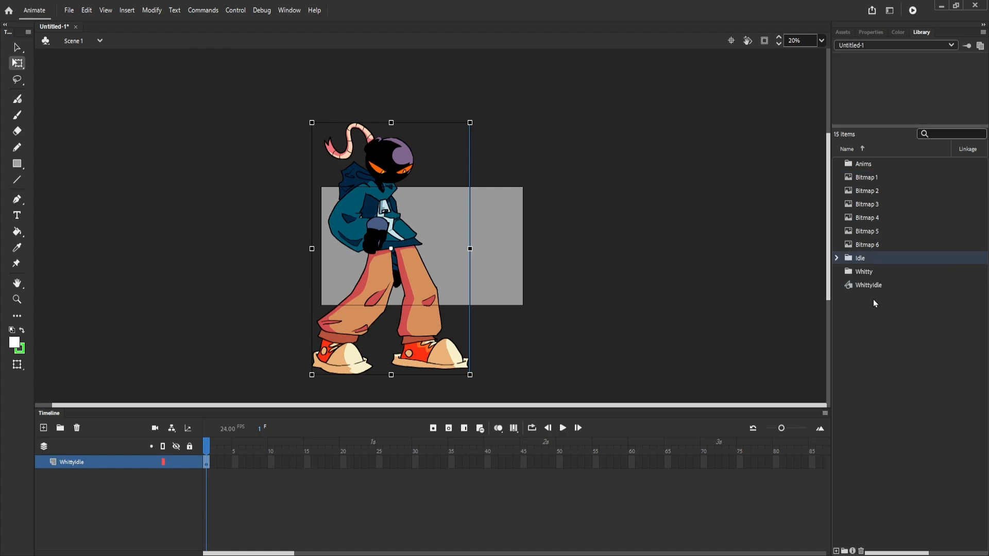
# Move the WhittyIdle symbol into the Anims library folder and check the folder's contents.
pyautogui.click(868, 286)
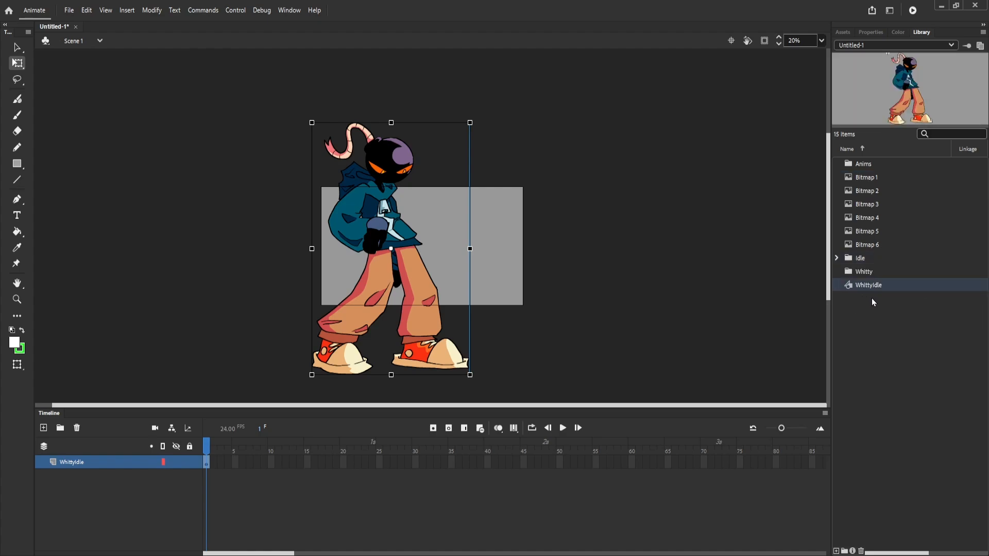
pyautogui.moveTo(871, 283); pyautogui.dragTo(865, 165)
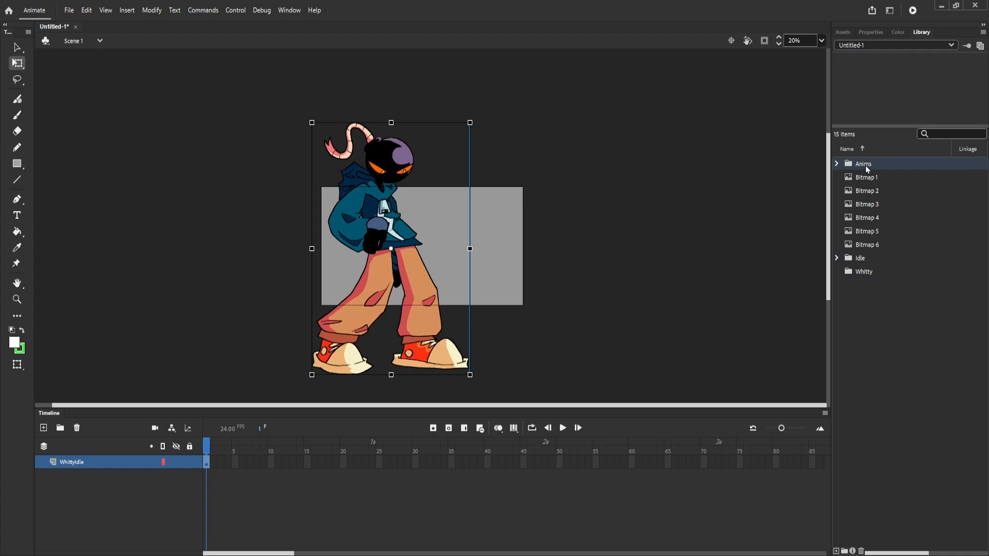
pyautogui.click(837, 164)
pyautogui.click(841, 166)
# Delete Bitmap 1 through Bitmap 6 from the library.
pyautogui.click(858, 177)
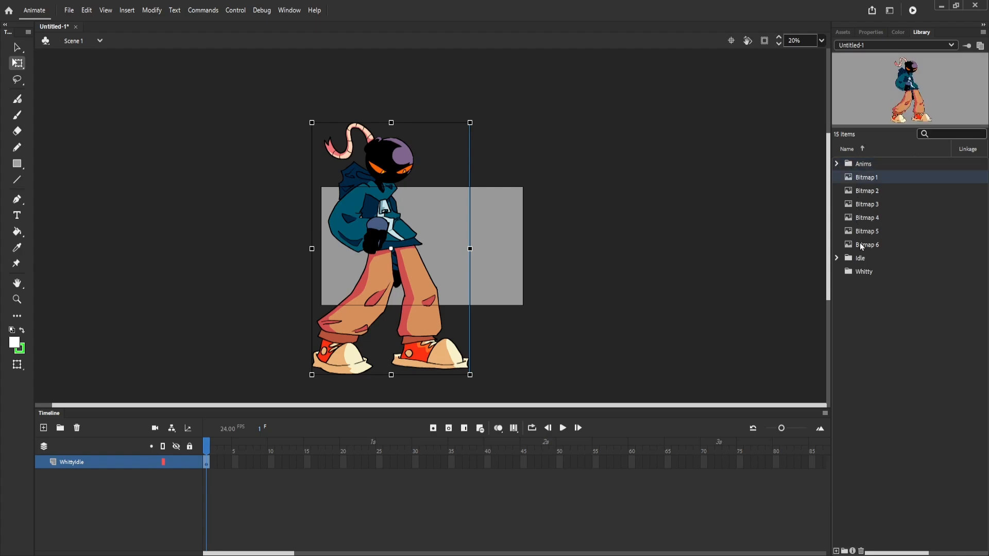
pyautogui.keyDown('shift'); pyautogui.click(860, 245); pyautogui.keyUp('shift')
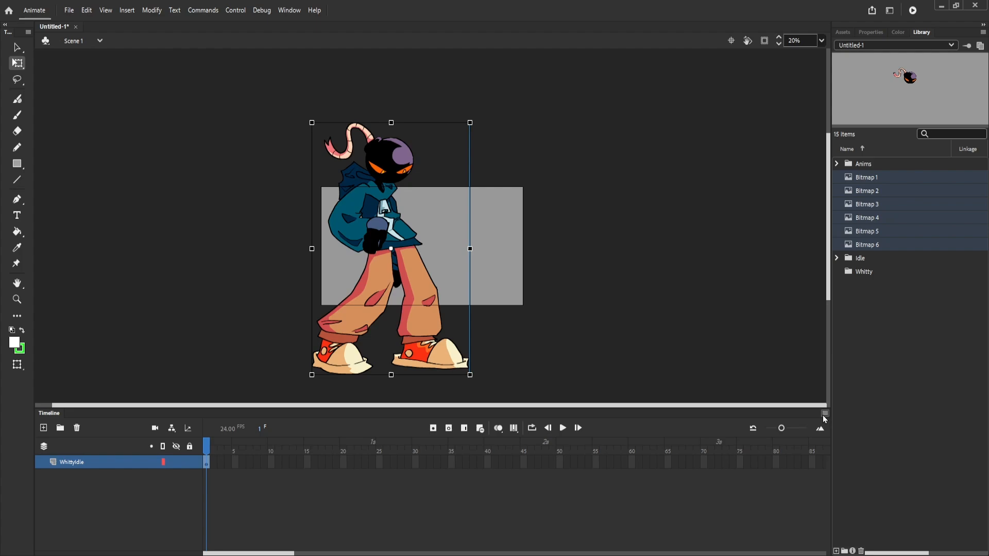
pyautogui.click(861, 550)
pyautogui.click(867, 246)
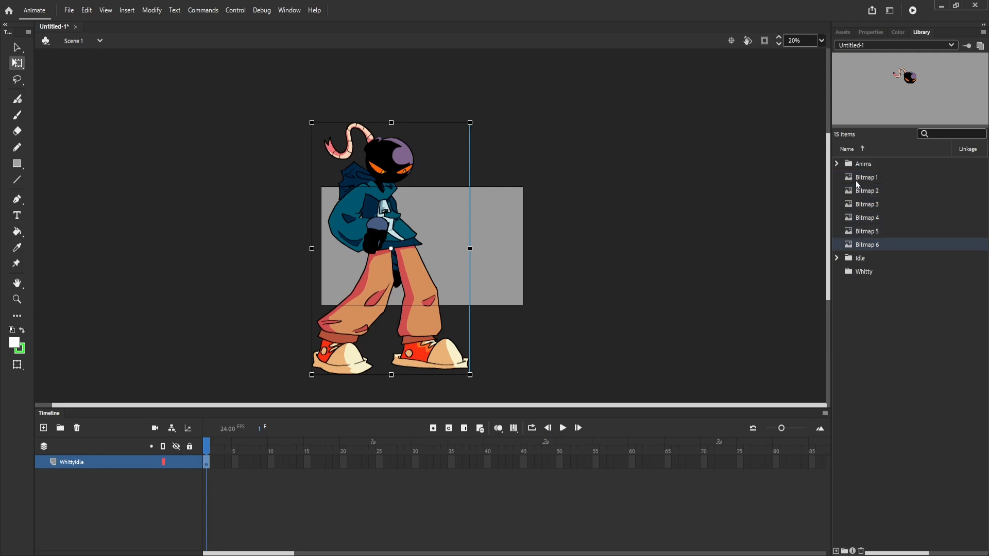
pyautogui.keyDown('shift'); pyautogui.click(856, 178); pyautogui.keyUp('shift')
pyautogui.click(861, 551)
pyautogui.click(862, 551)
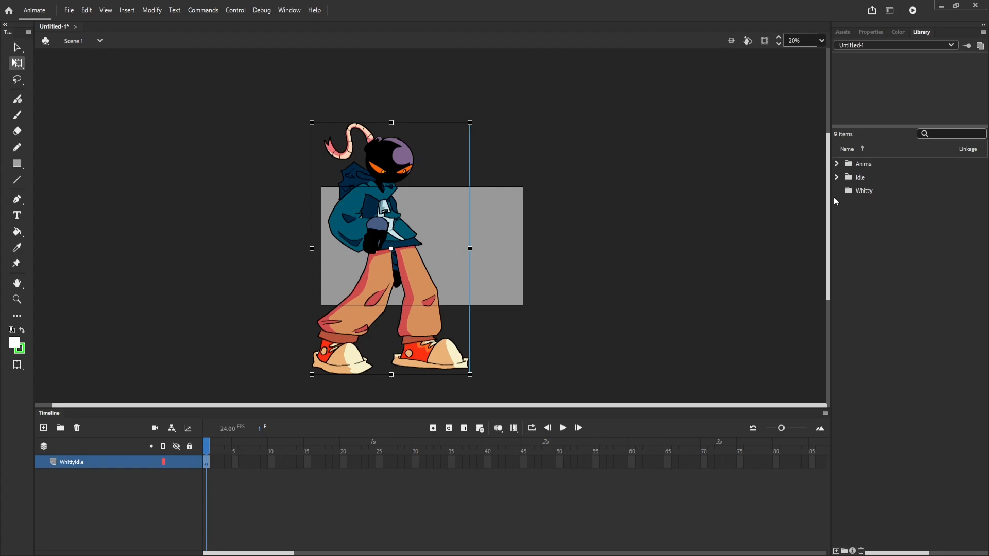
# Move the Anims and Idle folders into the Whitty library folder, check its contents and collapse it.
pyautogui.click(871, 177)
pyautogui.keyDown('shift'); pyautogui.click(870, 168); pyautogui.keyUp('shift')
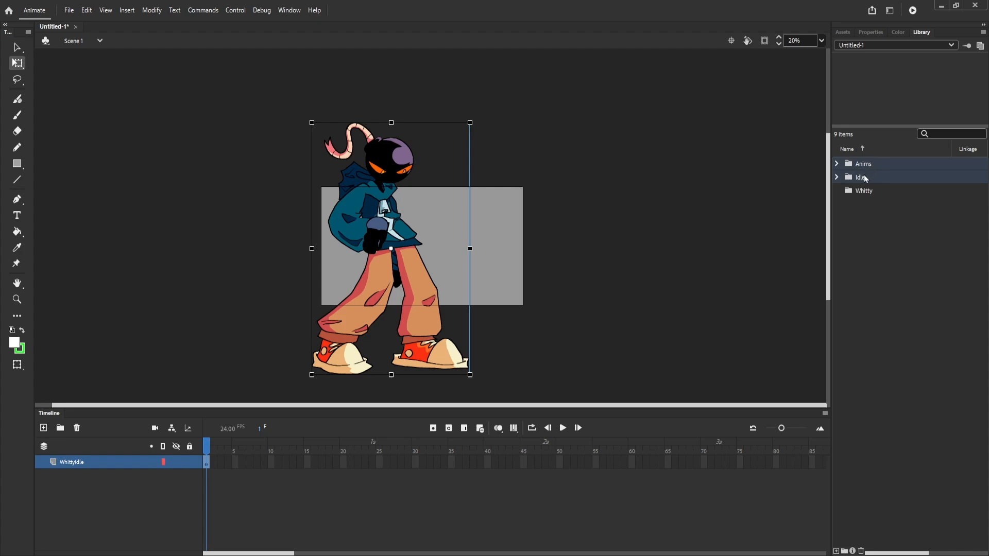
pyautogui.moveTo(865, 179); pyautogui.dragTo(869, 191)
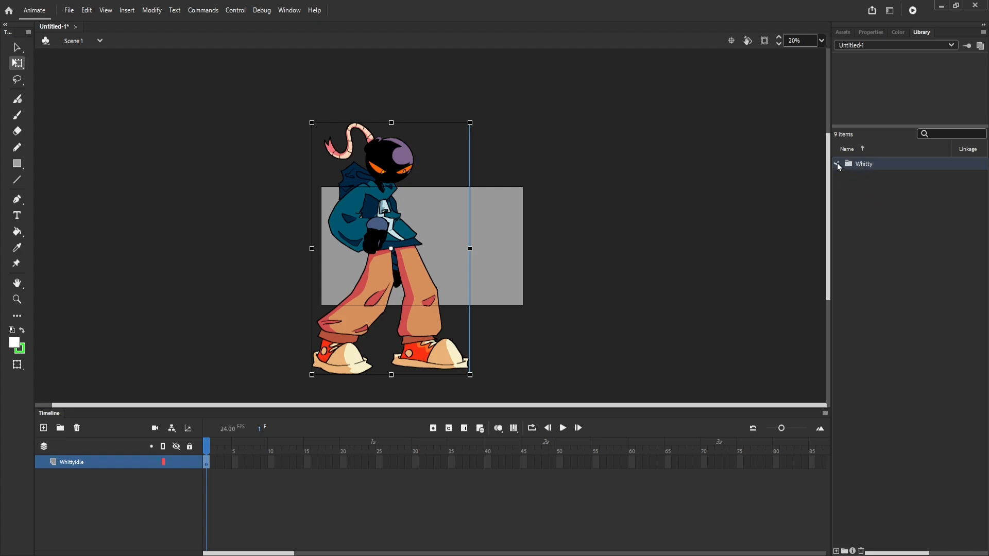
pyautogui.click(837, 164)
pyautogui.click(849, 192)
pyautogui.click(850, 193)
pyautogui.click(837, 164)
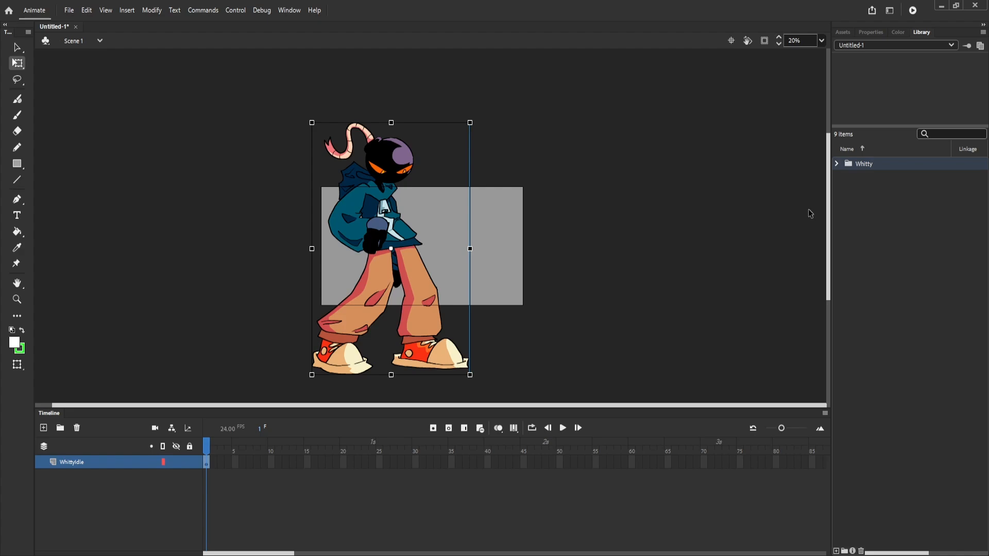
# Open the WhittyIdle symbol on the stage for editing.
pyautogui.click(628, 230)
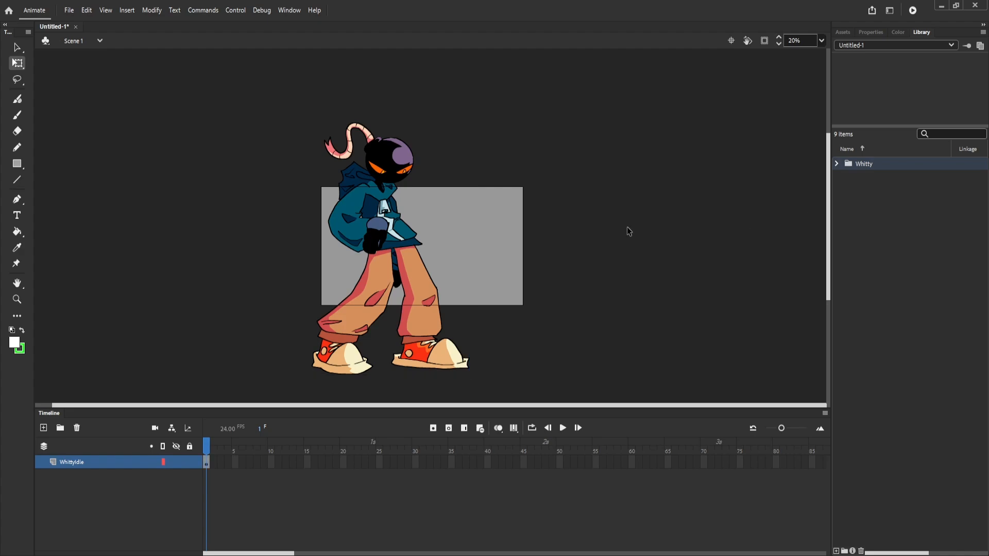
pyautogui.doubleClick(363, 219)
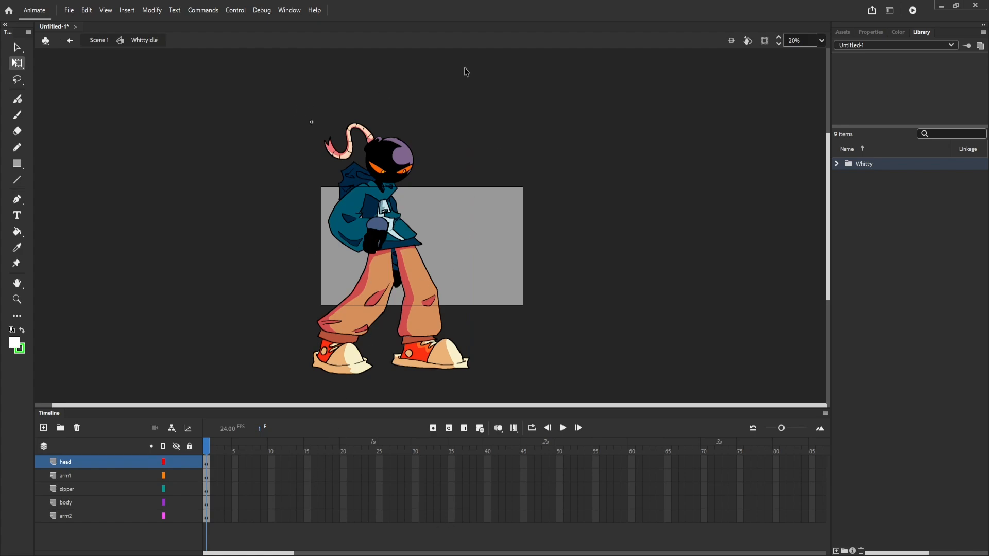
# Try moving the body, front arm and head separately inside the WhittyIdle symbol, undoing each move.
pyautogui.moveTo(404, 324); pyautogui.dragTo(395, 361)
pyautogui.hotkey('ctrl', 'z')
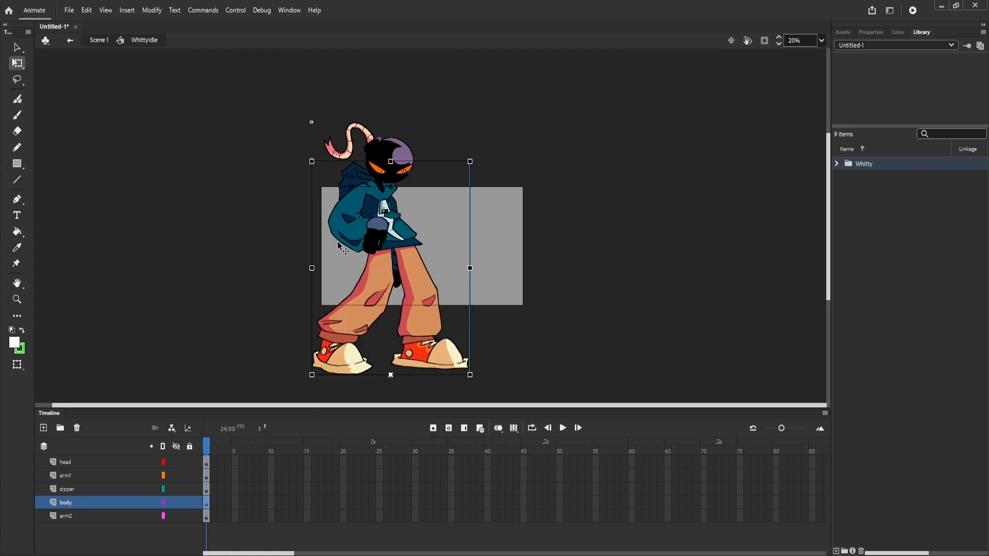
pyautogui.moveTo(345, 238); pyautogui.dragTo(344, 264)
pyautogui.hotkey('ctrl', 'z')
pyautogui.moveTo(399, 157); pyautogui.dragTo(436, 178)
pyautogui.hotkey('ctrl', 'z')
pyautogui.moveTo(385, 268); pyautogui.dragTo(445, 294)
pyautogui.hotkey('ctrl', 'z')
pyautogui.hotkey('ctrl', 'z')
pyautogui.click(531, 279)
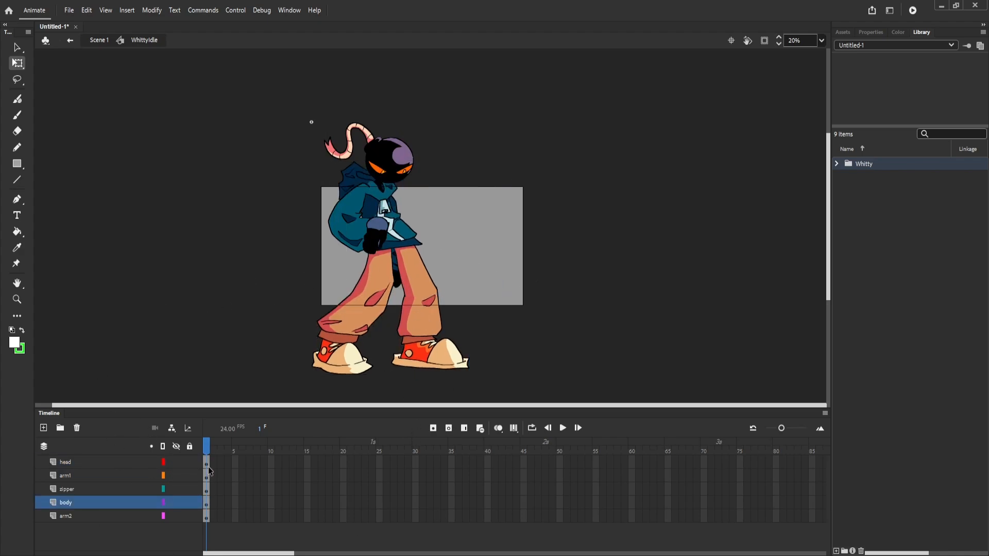
# Extend all five layers of the WhittyIdle symbol with frames up to frame 14.
pyautogui.click(299, 463)
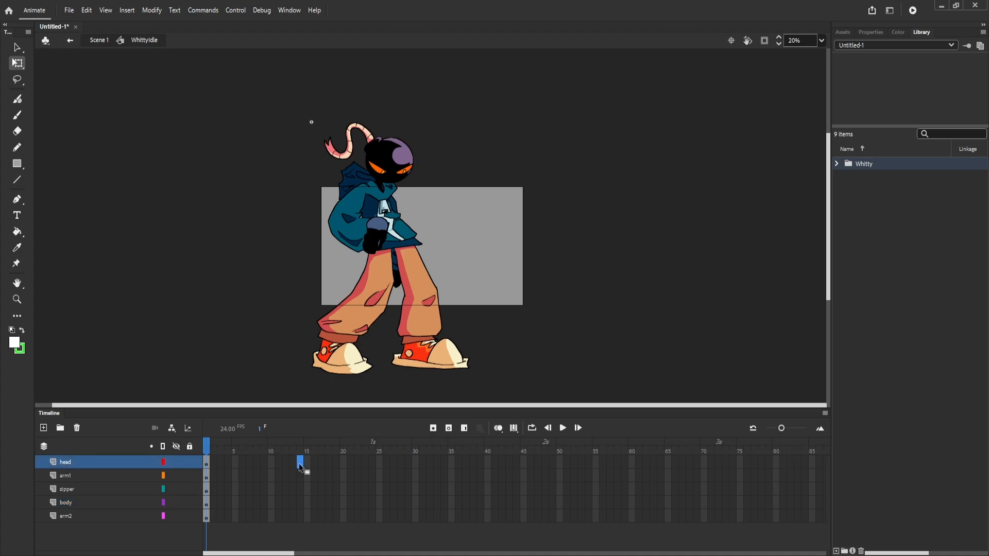
pyautogui.keyDown('shift'); pyautogui.click(300, 516); pyautogui.keyUp('shift')
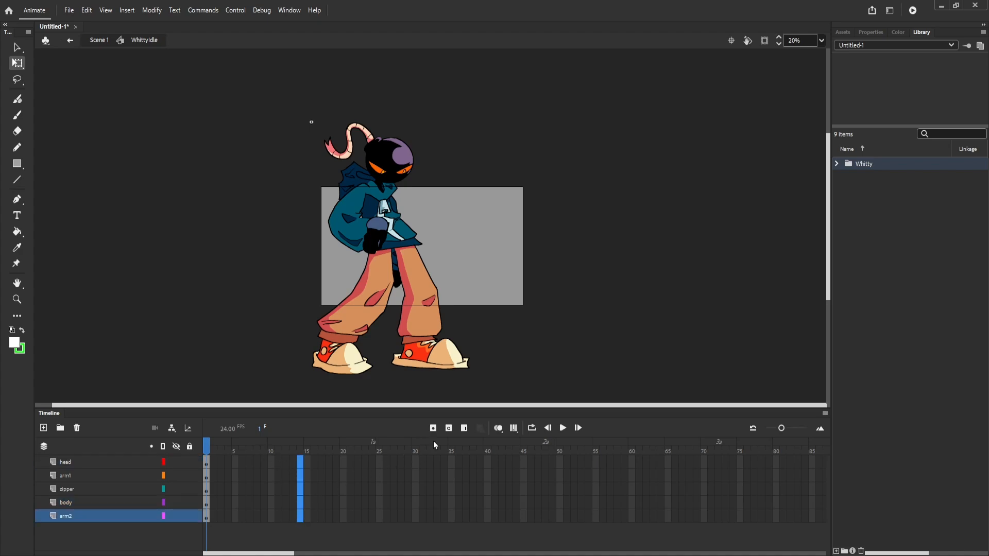
pyautogui.click(464, 428)
pyautogui.moveTo(299, 450); pyautogui.dragTo(328, 486)
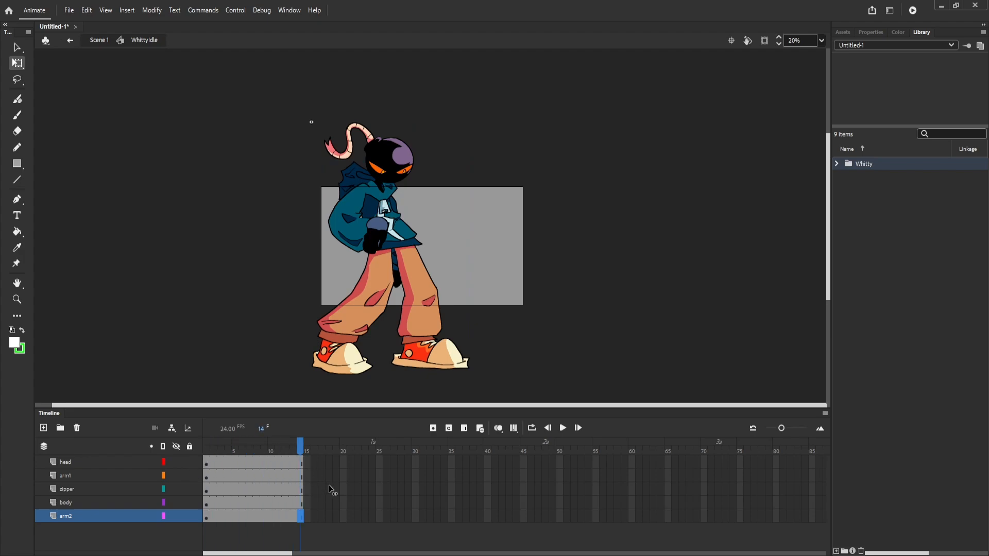
# Insert keyframes at frame 7 on all five layers of the WhittyIdle symbol.
pyautogui.moveTo(328, 490); pyautogui.dragTo(280, 511)
pyautogui.moveTo(231, 487); pyautogui.dragTo(250, 518)
pyautogui.click(249, 517)
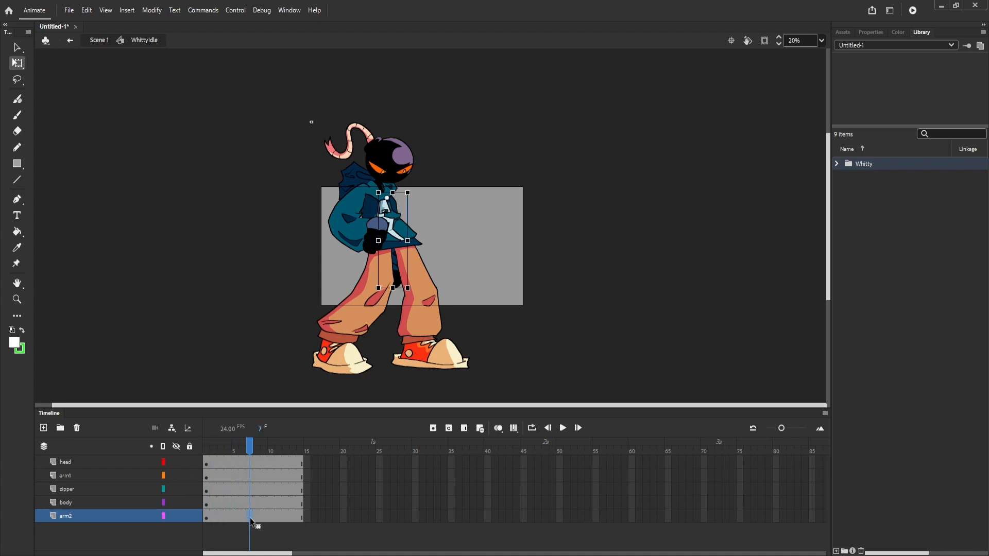
pyautogui.keyDown('shift'); pyautogui.click(249, 463); pyautogui.keyUp('shift')
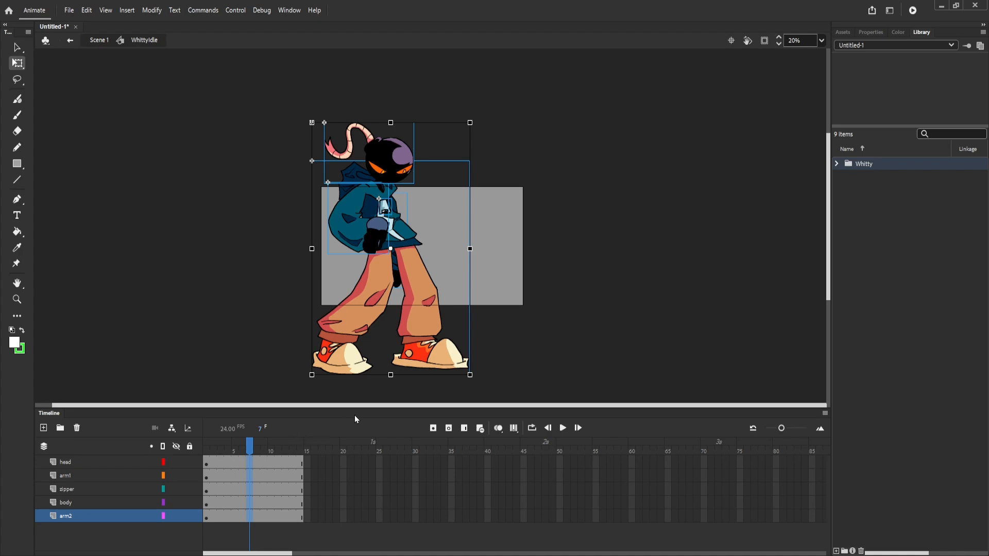
pyautogui.click(436, 430)
pyautogui.moveTo(251, 452); pyautogui.dragTo(303, 458)
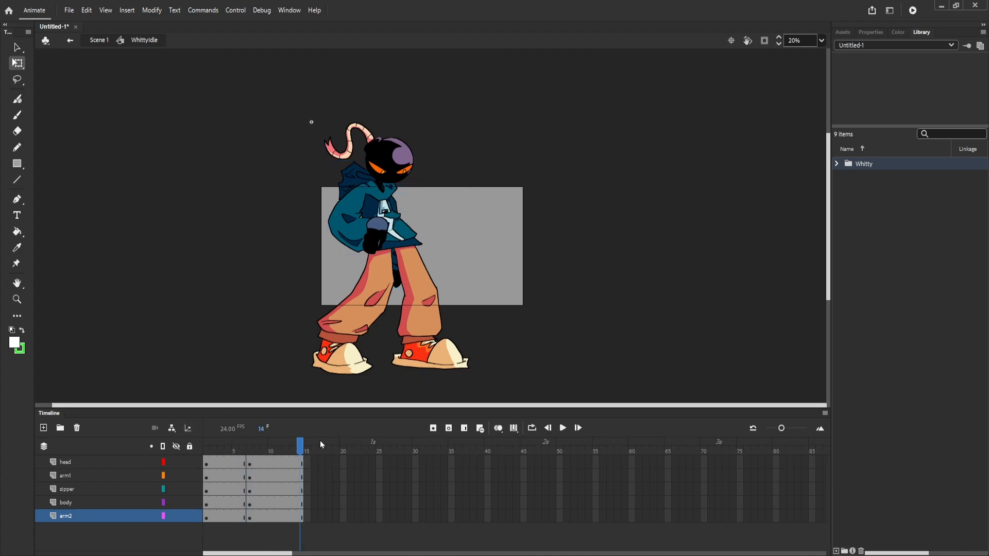
# Select frame 14 on all layers, and play back and scrub the animation to check its timing.
pyautogui.moveTo(308, 457)
pyautogui.mouseDown()
pyautogui.moveTo(205, 455)
pyautogui.moveTo(319, 462)
pyautogui.mouseUp()
pyautogui.click(303, 465)
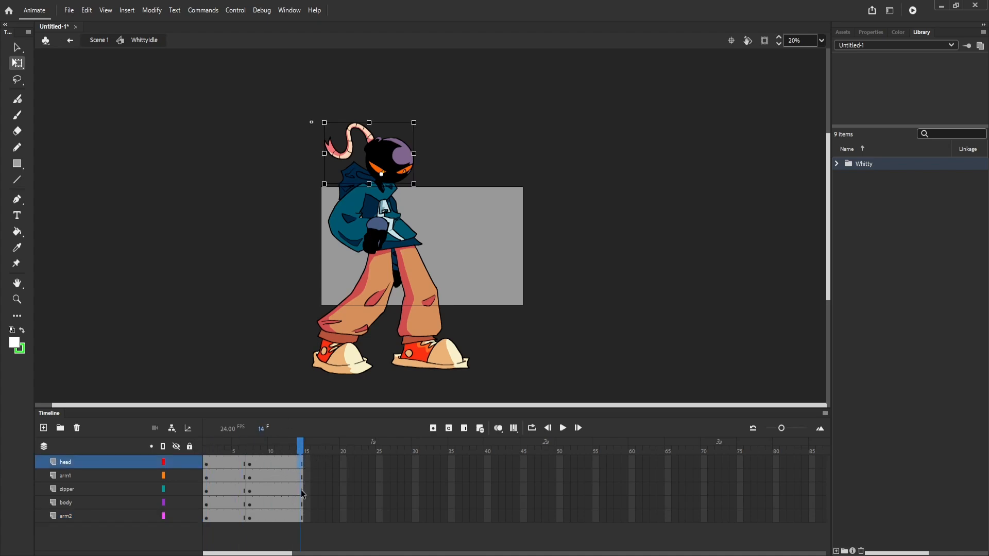
pyautogui.keyDown('shift'); pyautogui.click(303, 518); pyautogui.keyUp('shift')
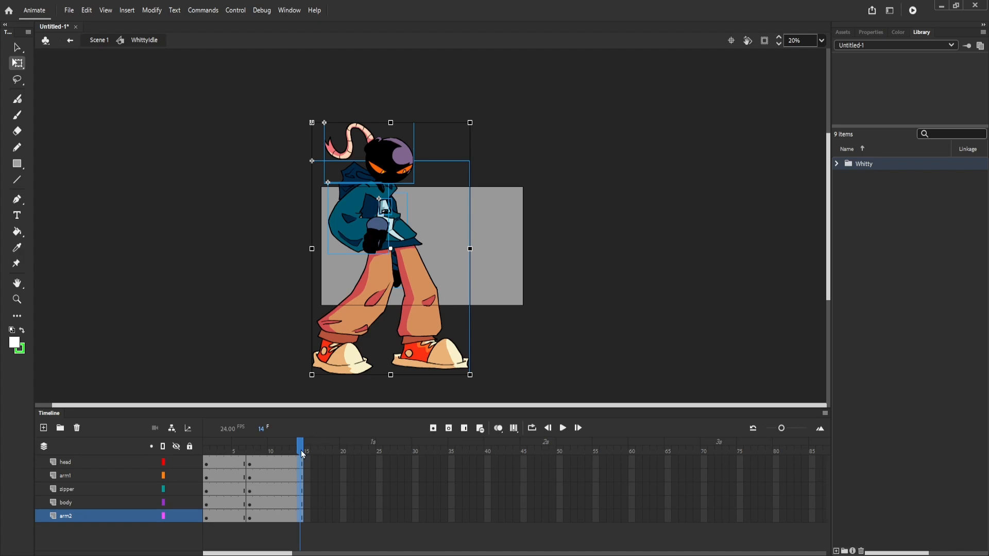
pyautogui.press('Return')
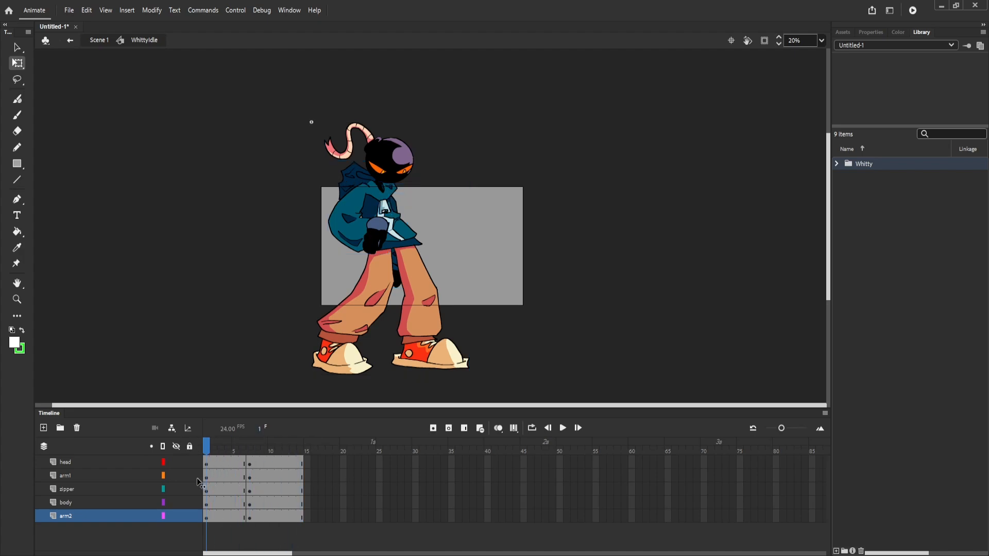
pyautogui.click(252, 491)
pyautogui.moveTo(252, 491); pyautogui.dragTo(300, 496)
pyautogui.press('Return')
pyautogui.click(252, 489)
pyautogui.moveTo(252, 491); pyautogui.dragTo(173, 489)
# Squash the body slightly downward in the first keyframe and widen it a little.
pyautogui.click(358, 305)
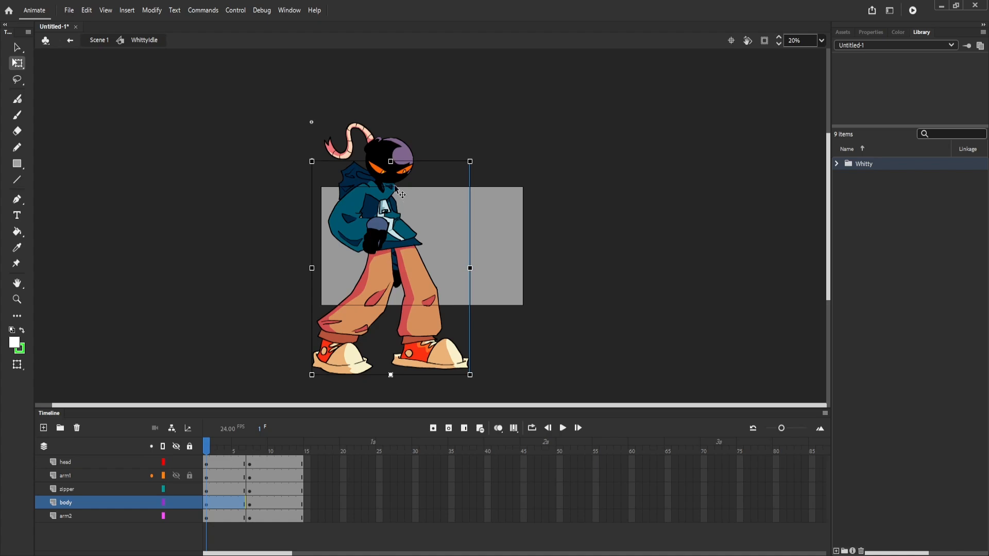
pyautogui.moveTo(390, 161); pyautogui.dragTo(391, 168)
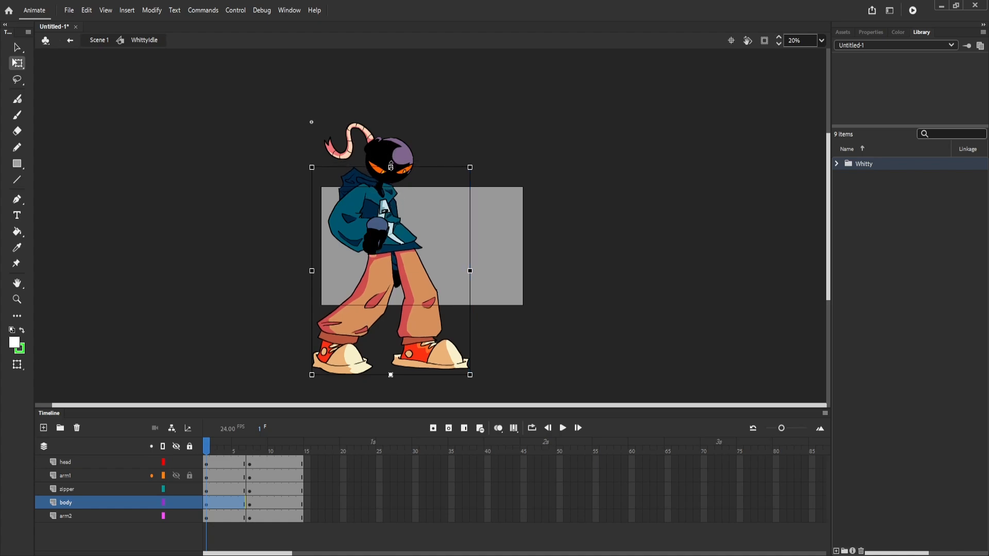
pyautogui.moveTo(470, 271); pyautogui.dragTo(474, 273)
pyautogui.click(244, 462)
pyautogui.moveTo(243, 459); pyautogui.dragTo(207, 454)
pyautogui.click(335, 365)
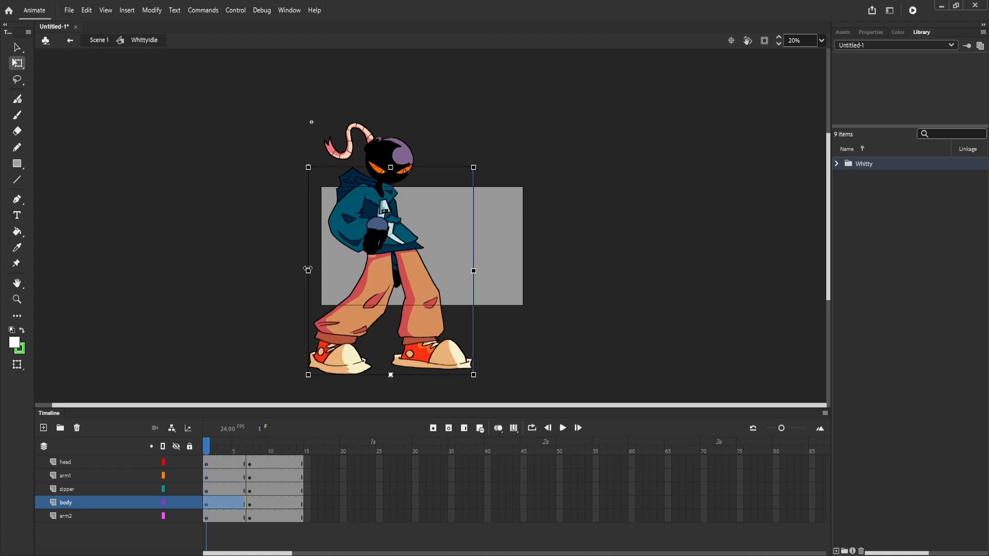
pyautogui.moveTo(308, 270); pyautogui.dragTo(311, 270)
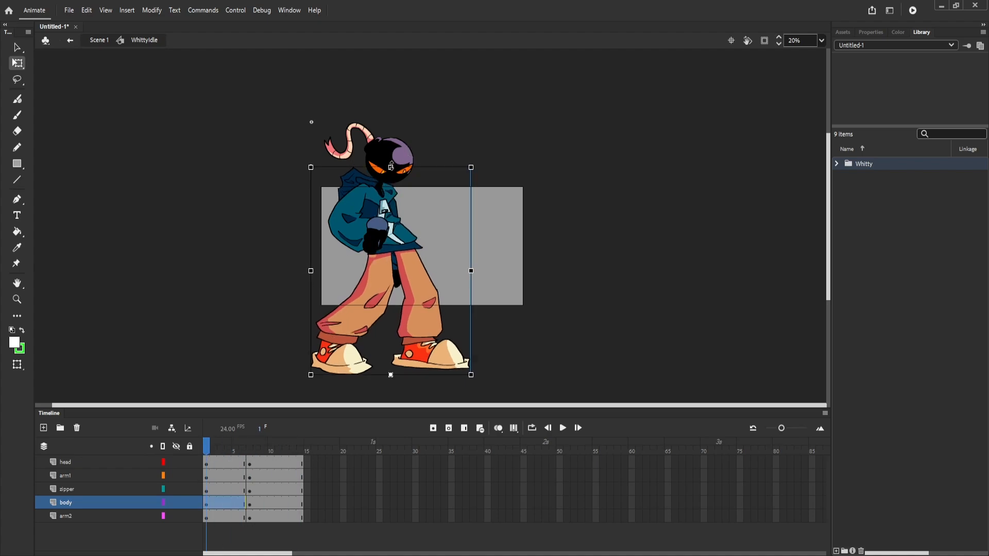
# Reduce the body's squash slightly in the first keyframe, try stretching it much wider, and undo that stretch.
pyautogui.click(250, 456)
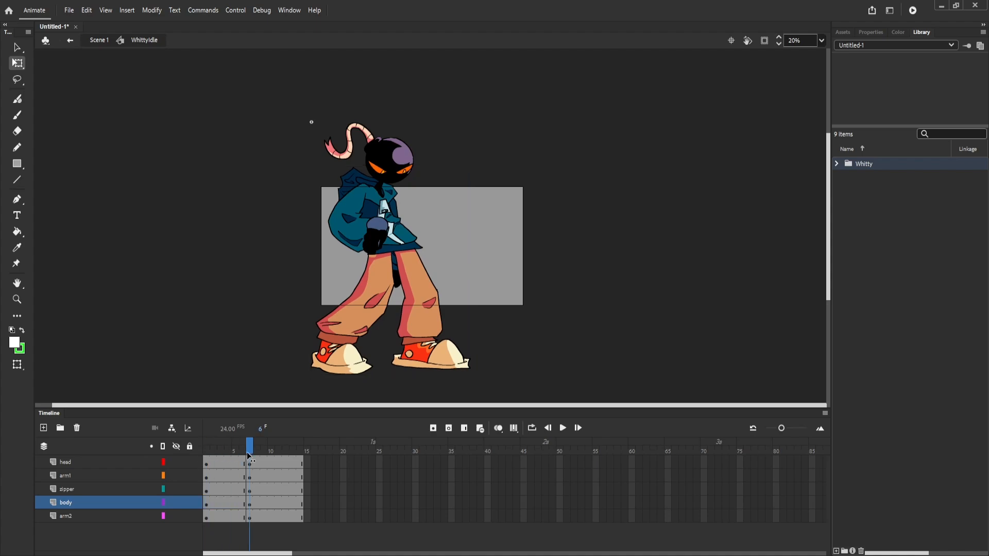
pyautogui.moveTo(250, 456)
pyautogui.mouseDown()
pyautogui.moveTo(215, 458)
pyautogui.moveTo(270, 457)
pyautogui.moveTo(235, 460)
pyautogui.mouseUp()
pyautogui.click(221, 503)
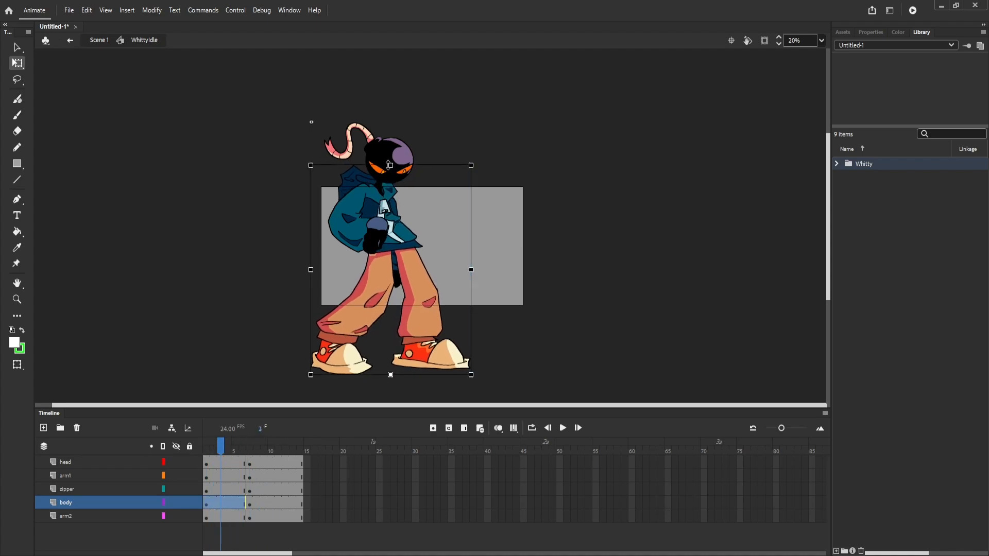
pyautogui.moveTo(390, 165); pyautogui.dragTo(386, 159)
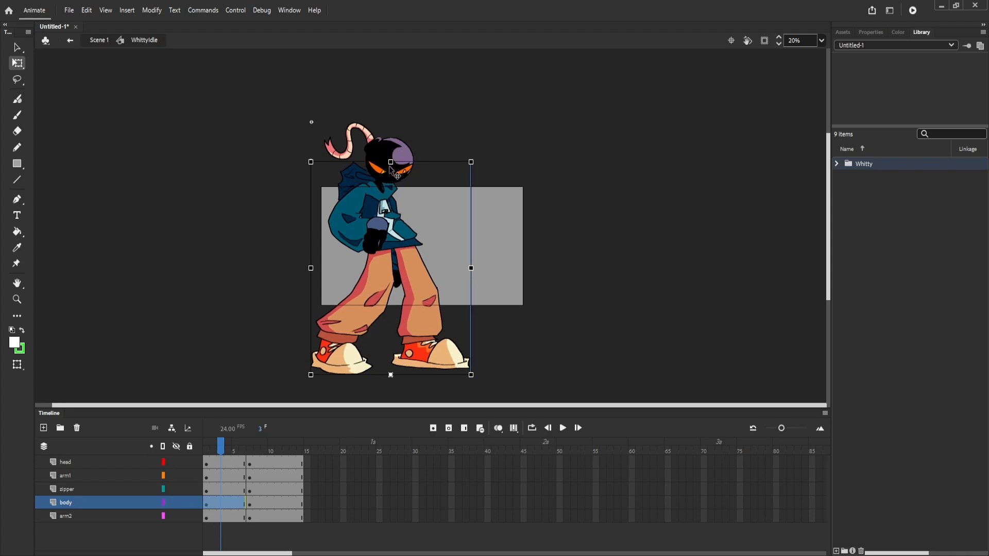
pyautogui.moveTo(312, 267); pyautogui.dragTo(265, 280)
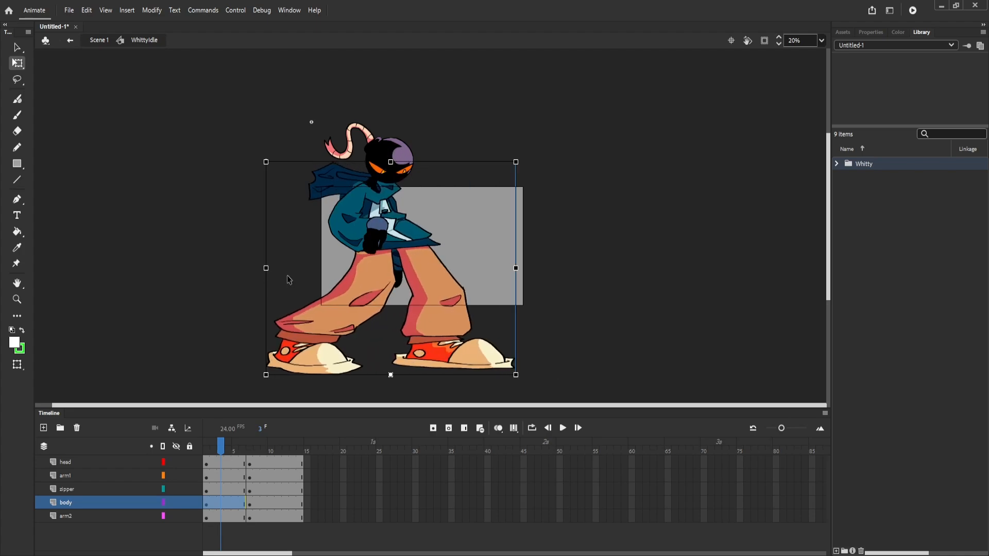
pyautogui.hotkey('ctrl', 'z')
# Squash the body slightly further in the first keyframe and scrub back to frame 1.
pyautogui.moveTo(229, 445)
pyautogui.mouseDown()
pyautogui.moveTo(308, 461)
pyautogui.moveTo(222, 456)
pyautogui.mouseUp()
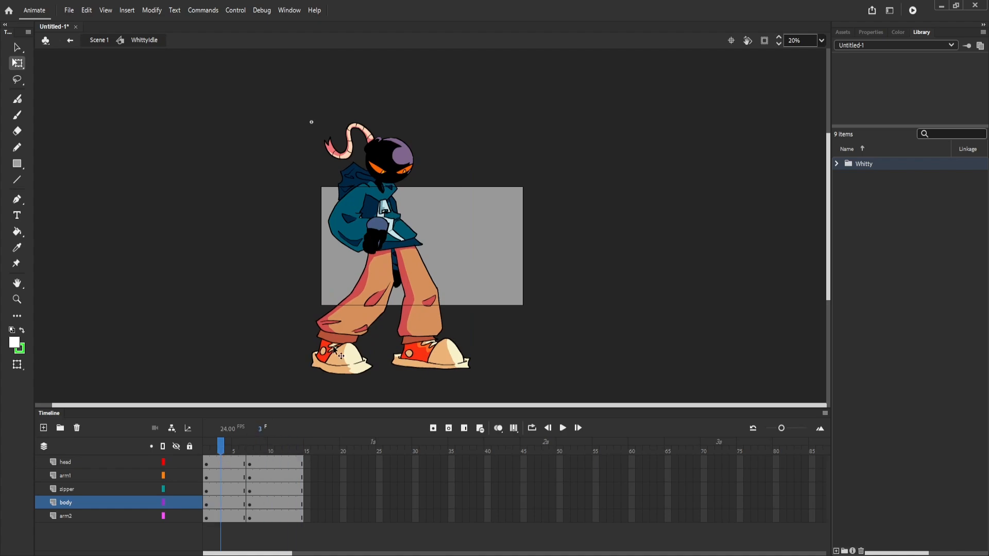
pyautogui.click(334, 346)
pyautogui.moveTo(390, 164); pyautogui.dragTo(390, 166)
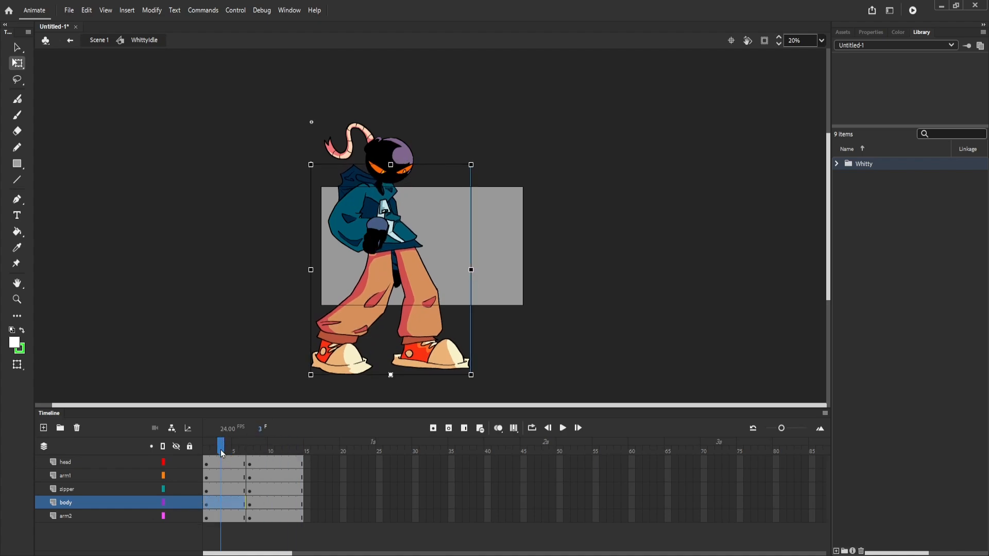
pyautogui.moveTo(222, 453); pyautogui.dragTo(191, 492)
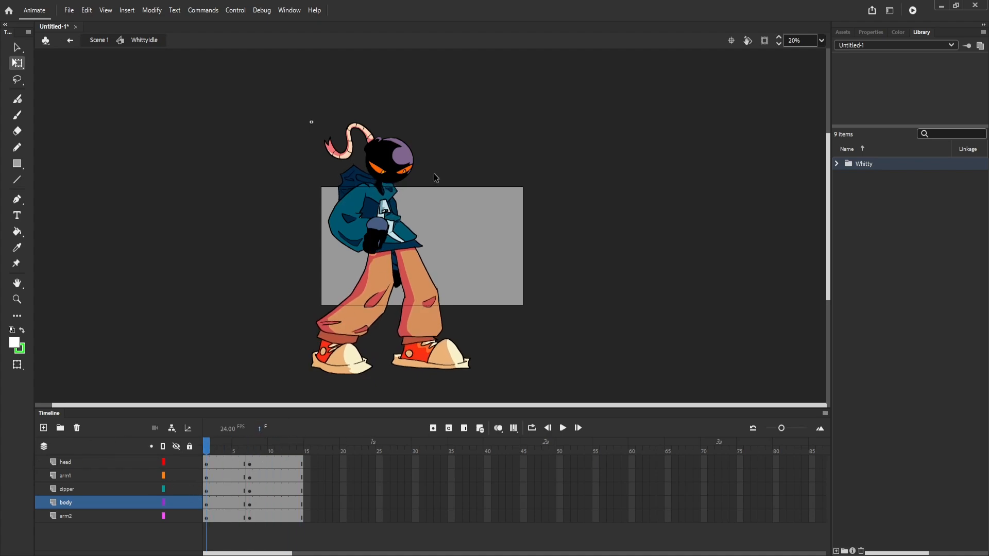
# Rotate the front arm slightly counterclockwise around its shoulder in the first keyframe and scrub through the motion.
pyautogui.click(363, 246)
pyautogui.moveTo(207, 452)
pyautogui.mouseDown()
pyautogui.moveTo(301, 463)
pyautogui.moveTo(205, 459)
pyautogui.mouseUp()
pyautogui.click(359, 231)
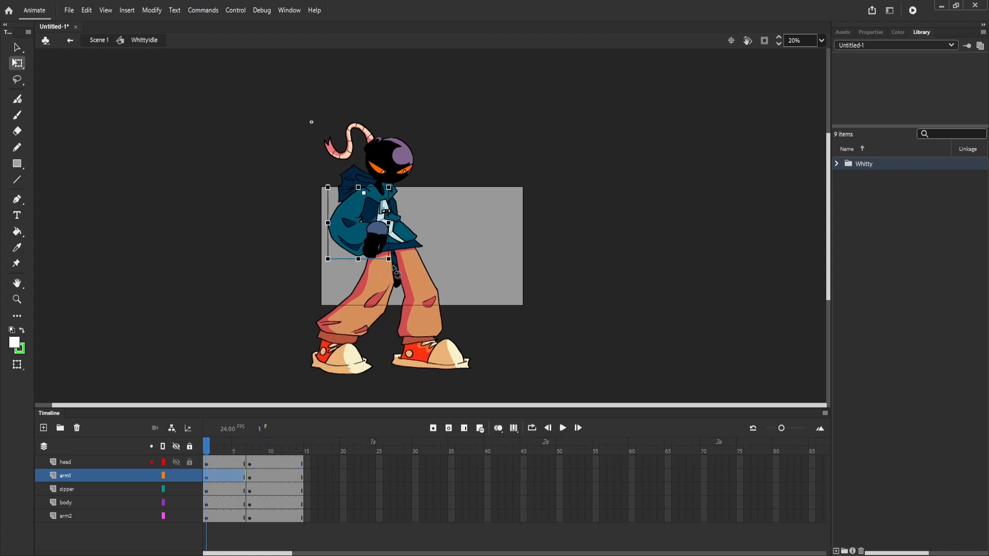
pyautogui.moveTo(399, 274); pyautogui.dragTo(403, 264)
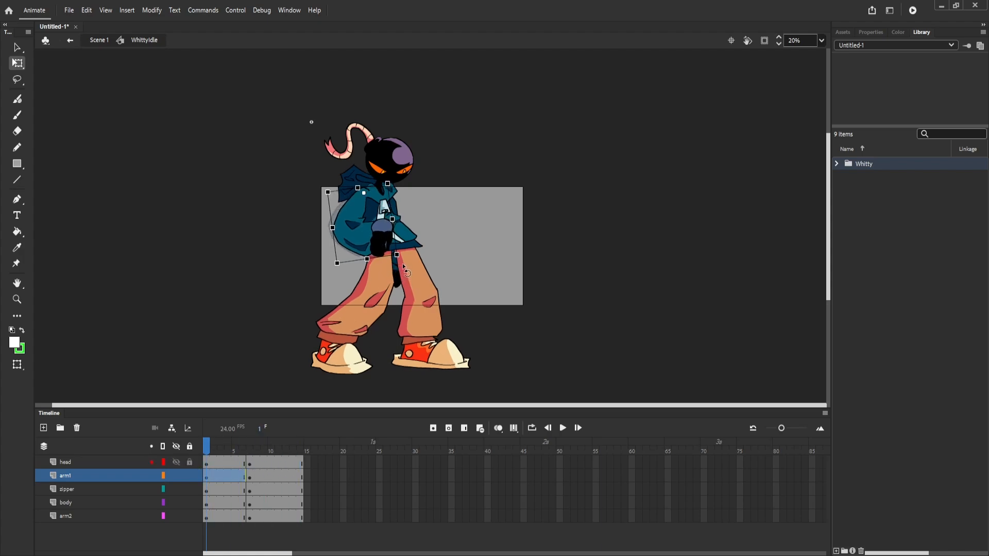
pyautogui.moveTo(210, 455); pyautogui.dragTo(279, 462)
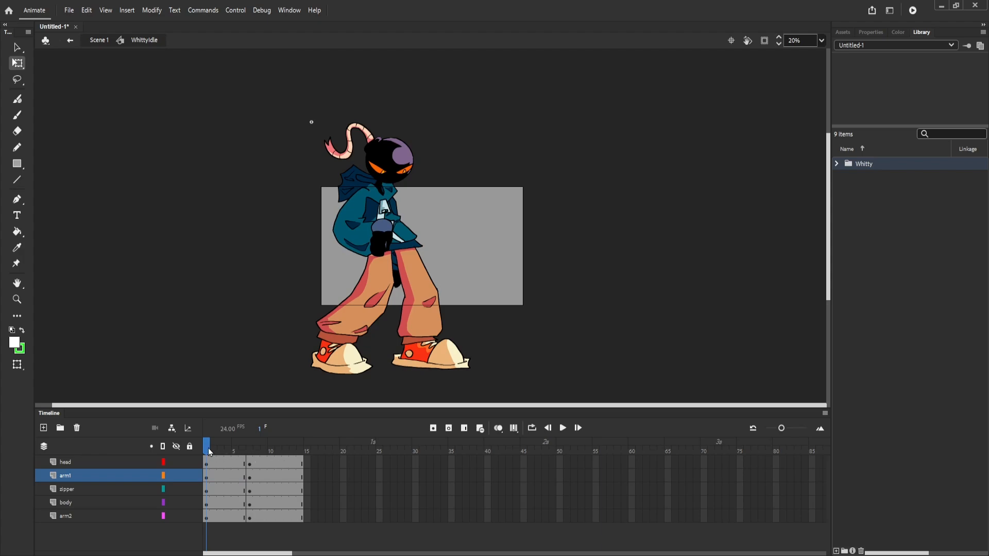
# Nudge the front arm slightly to the right and down in the first keyframe.
pyautogui.moveTo(209, 452)
pyautogui.mouseDown()
pyautogui.moveTo(283, 458)
pyautogui.moveTo(207, 467)
pyautogui.moveTo(257, 475)
pyautogui.moveTo(207, 474)
pyautogui.moveTo(216, 451)
pyautogui.moveTo(288, 452)
pyautogui.moveTo(197, 449)
pyautogui.moveTo(291, 470)
pyautogui.moveTo(215, 470)
pyautogui.mouseUp()
pyautogui.click(367, 242)
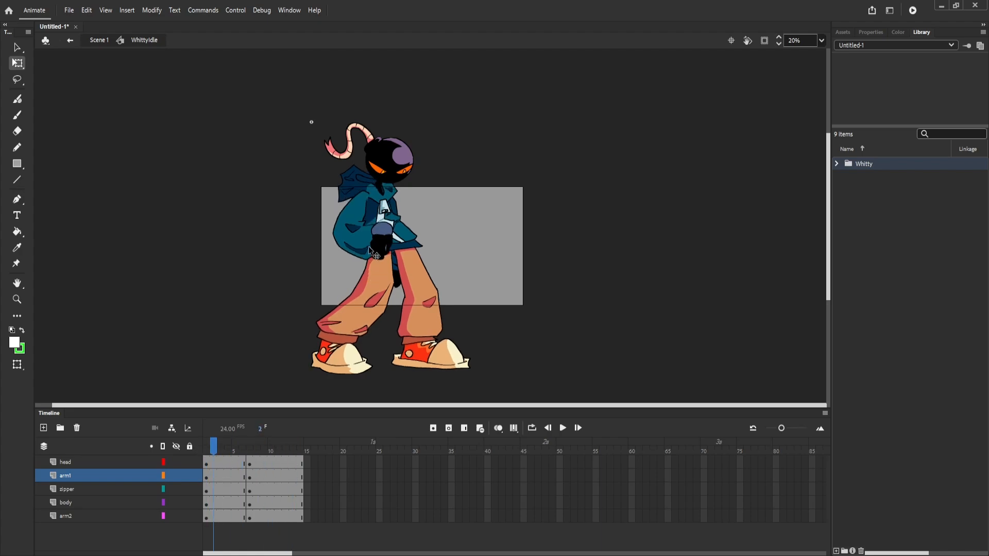
pyautogui.click(368, 250)
pyautogui.press('Right')
pyautogui.press('Right')
pyautogui.press('Right')
pyautogui.press('Right')
pyautogui.press('Right')
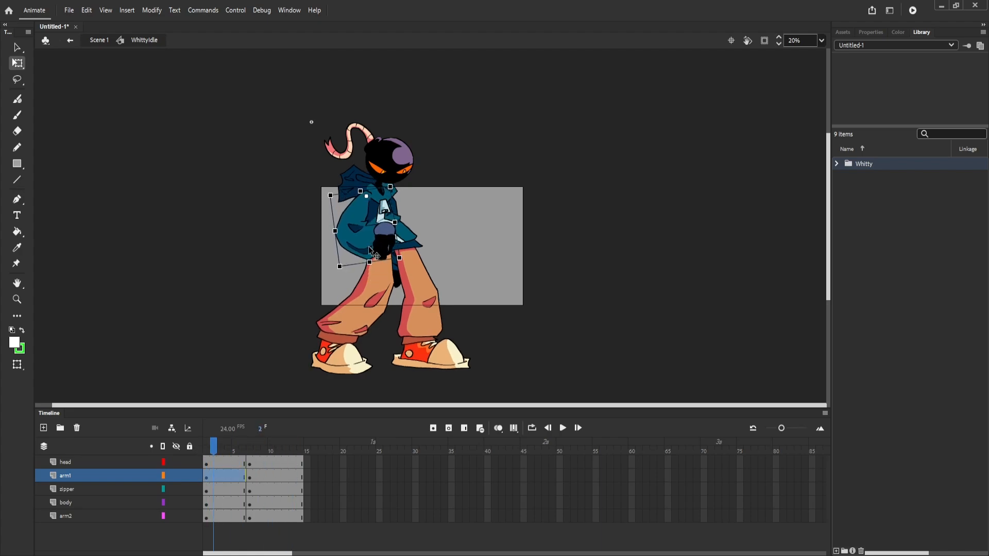
# Nudge the front arm slightly up in the first keyframe and play back the animation.
pyautogui.click(556, 335)
pyautogui.click(396, 255)
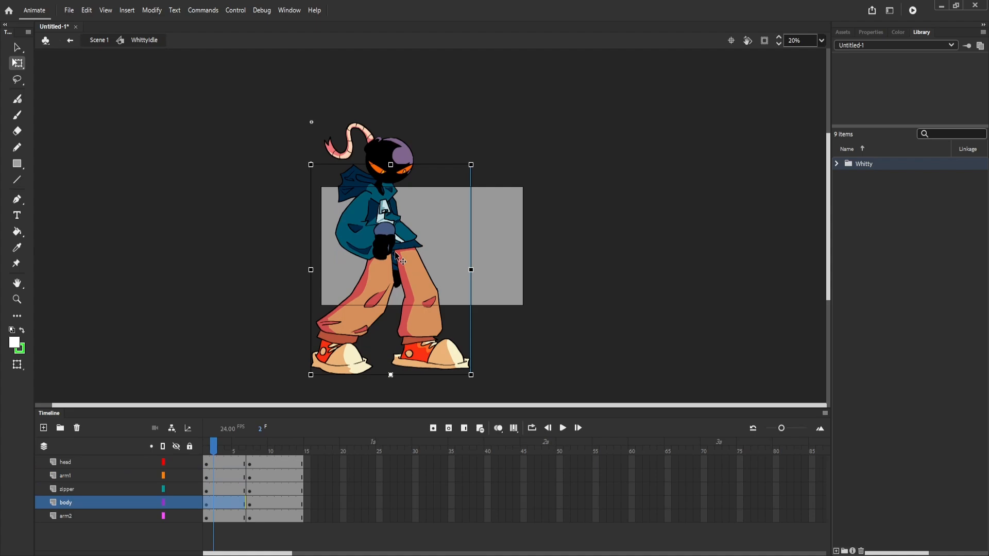
pyautogui.click(391, 255)
pyautogui.press('Up')
pyautogui.press('Up')
pyautogui.press('Up')
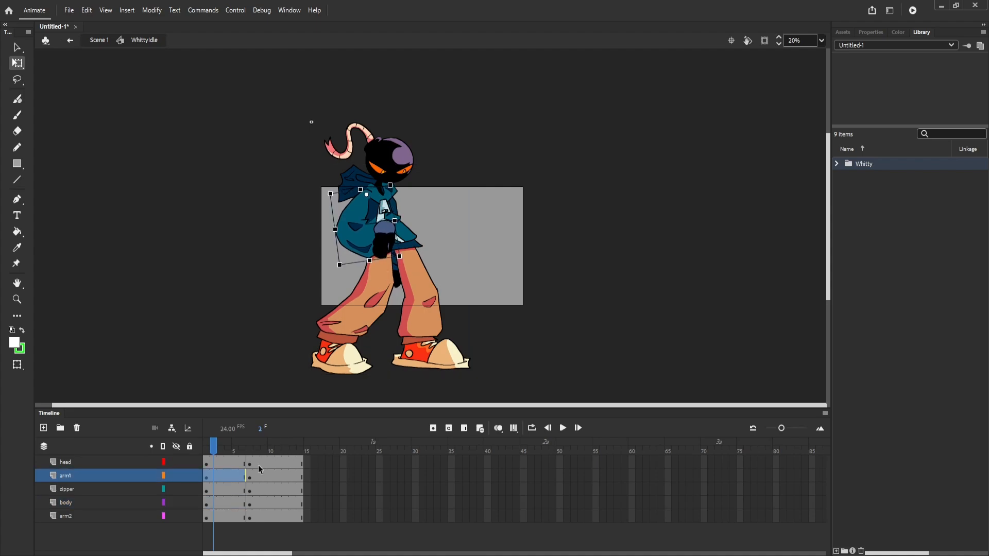
pyautogui.press('Return')
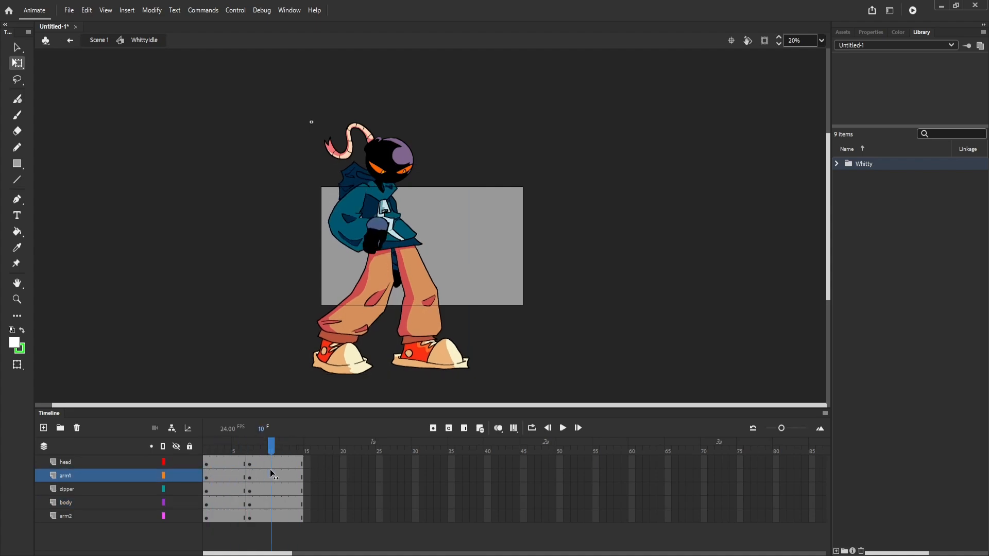
pyautogui.moveTo(177, 459)
pyautogui.mouseDown()
pyautogui.moveTo(284, 464)
pyautogui.moveTo(181, 458)
pyautogui.mouseUp()
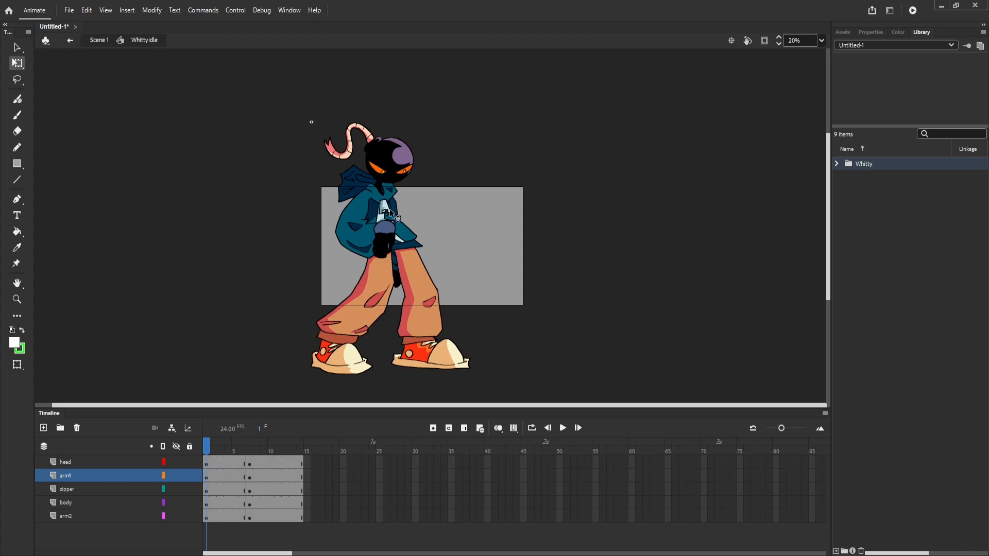
# Move the zipper slightly down on the jacket in the first keyframe to follow the squashed body.
pyautogui.click(824, 43)
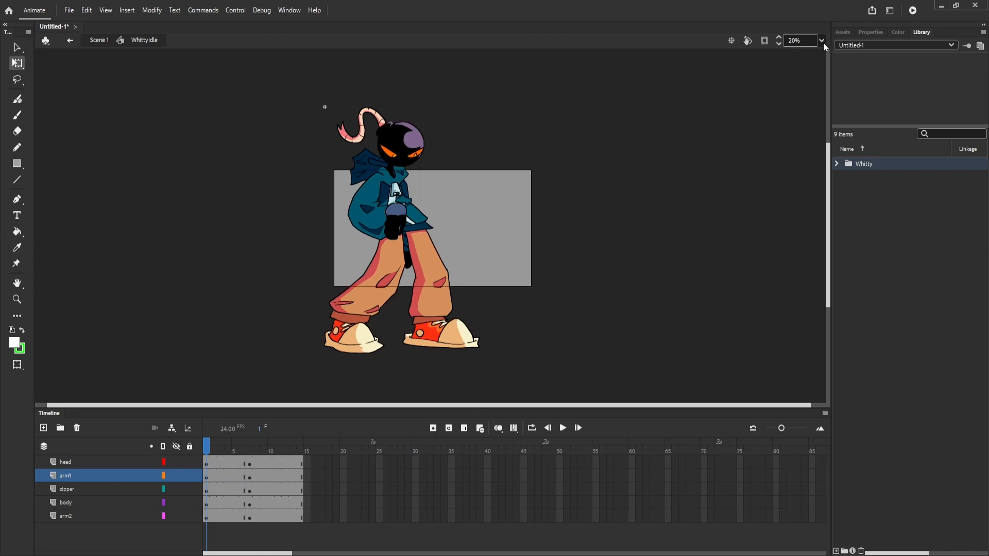
pyautogui.click(837, 116)
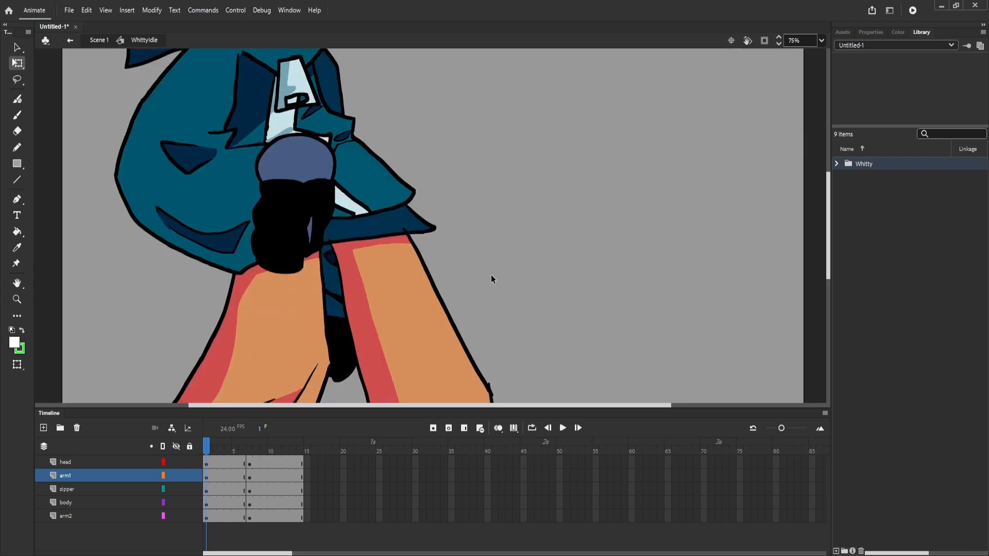
pyautogui.scroll(-2, 492, 272)
pyautogui.scroll(1, 399, 180)
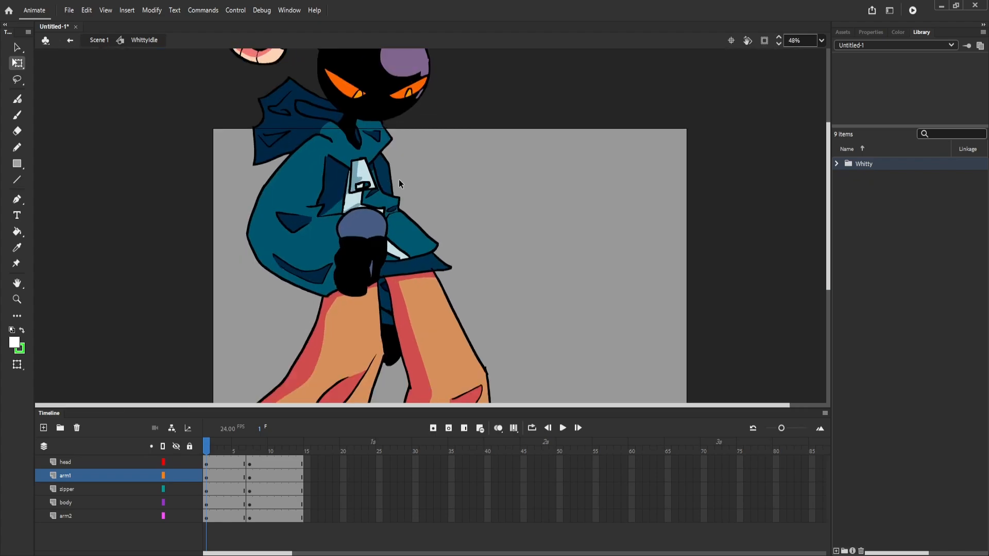
pyautogui.click(366, 180)
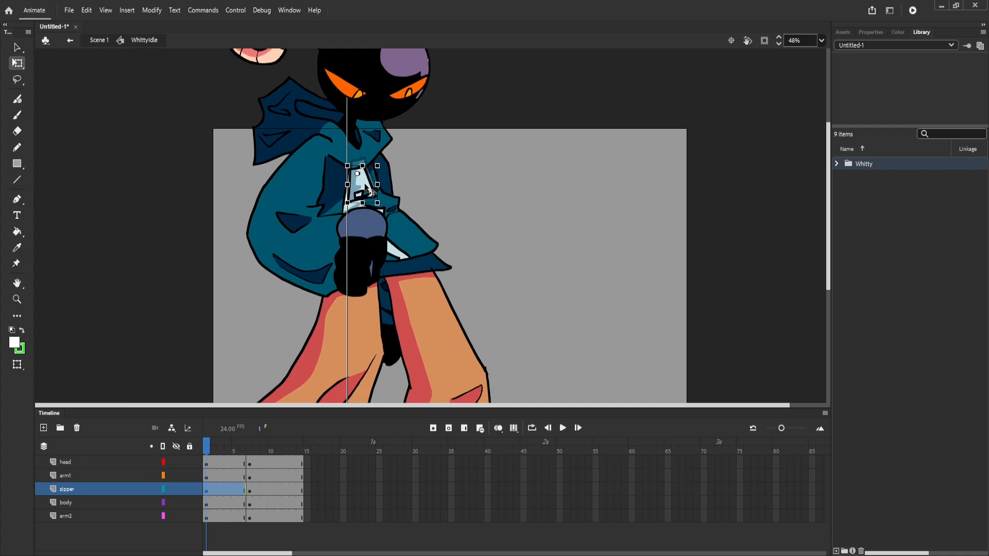
pyautogui.moveTo(212, 449)
pyautogui.mouseDown()
pyautogui.moveTo(335, 470)
pyautogui.moveTo(196, 446)
pyautogui.mouseUp()
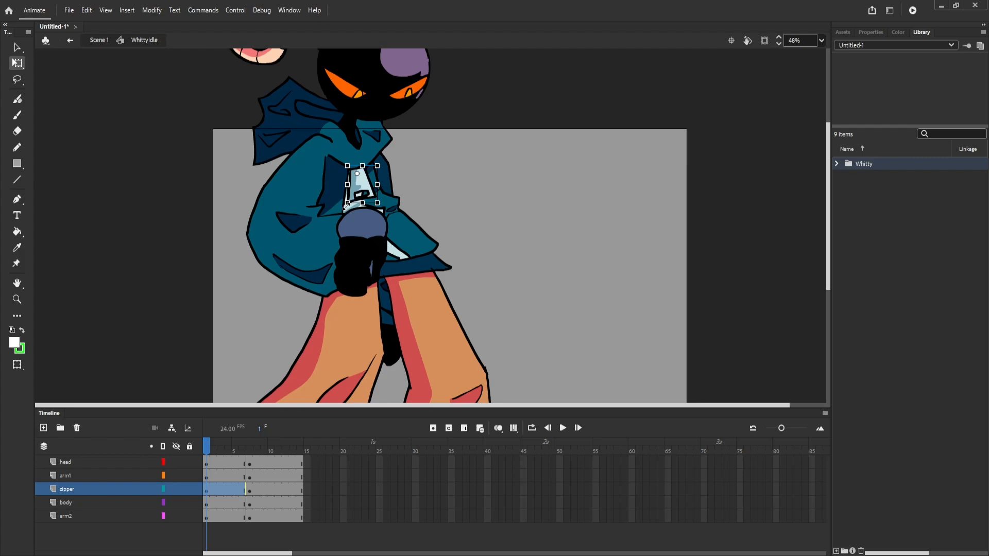
# Try rotating the zipper counterclockwise in the first keyframe, undo the rotation, and scrub the opening frames.
pyautogui.moveTo(345, 207); pyautogui.dragTo(341, 210)
pyautogui.moveTo(342, 211); pyautogui.dragTo(353, 222)
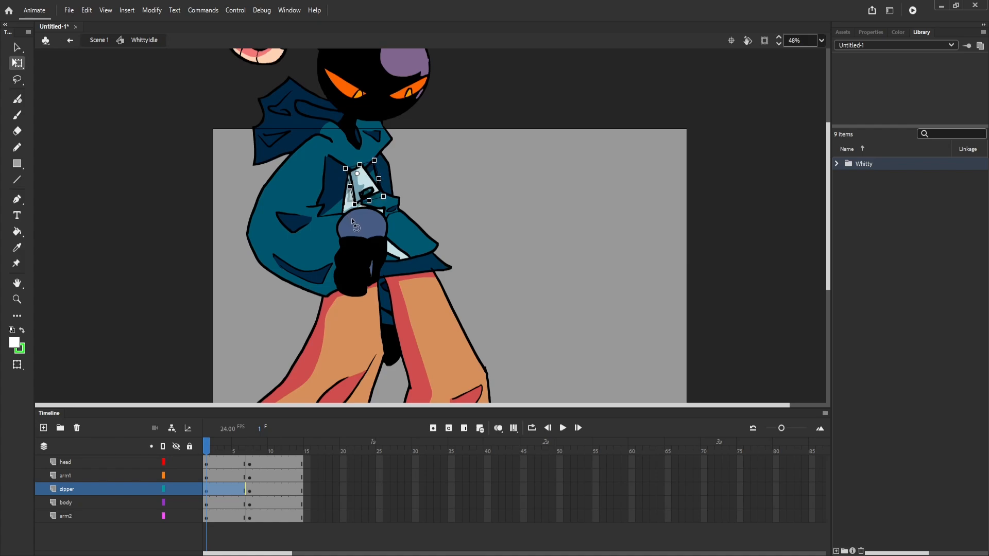
pyautogui.hotkey('ctrl', 'z')
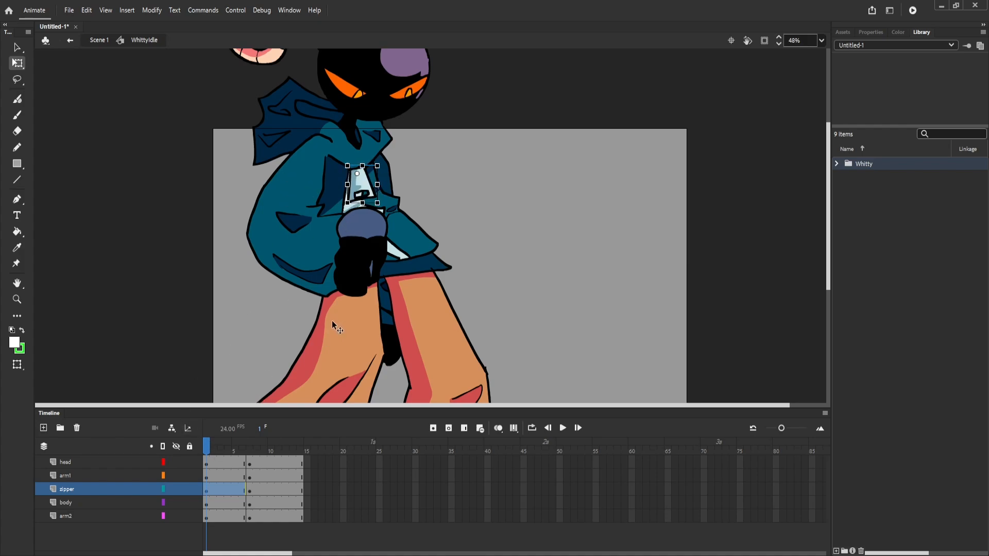
pyautogui.moveTo(213, 450); pyautogui.dragTo(190, 448)
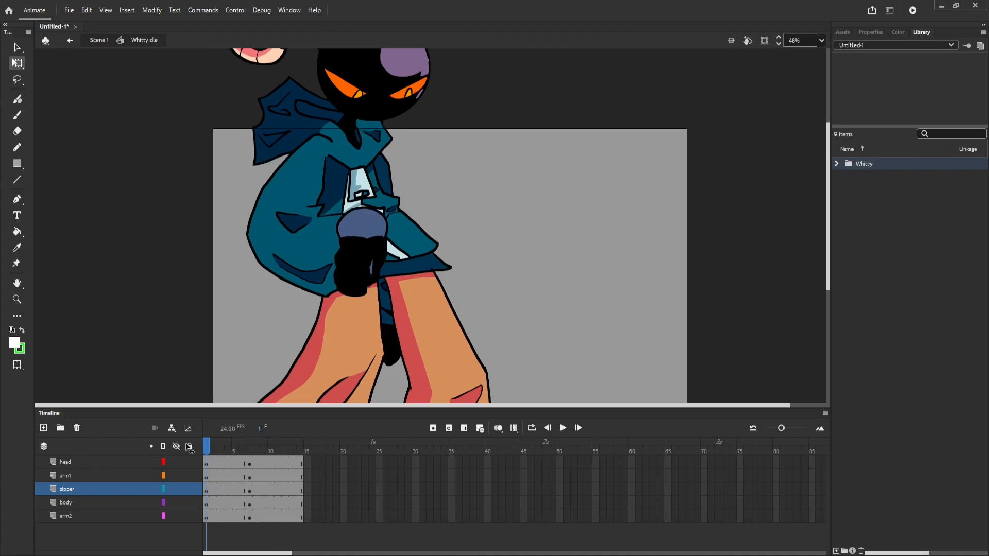
# Rotate the front arm slightly clockwise in the first keyframe and scrub the opening frames.
pyautogui.scroll(-3, 360, 344)
pyautogui.scroll(2, 350, 343)
pyautogui.click(351, 301)
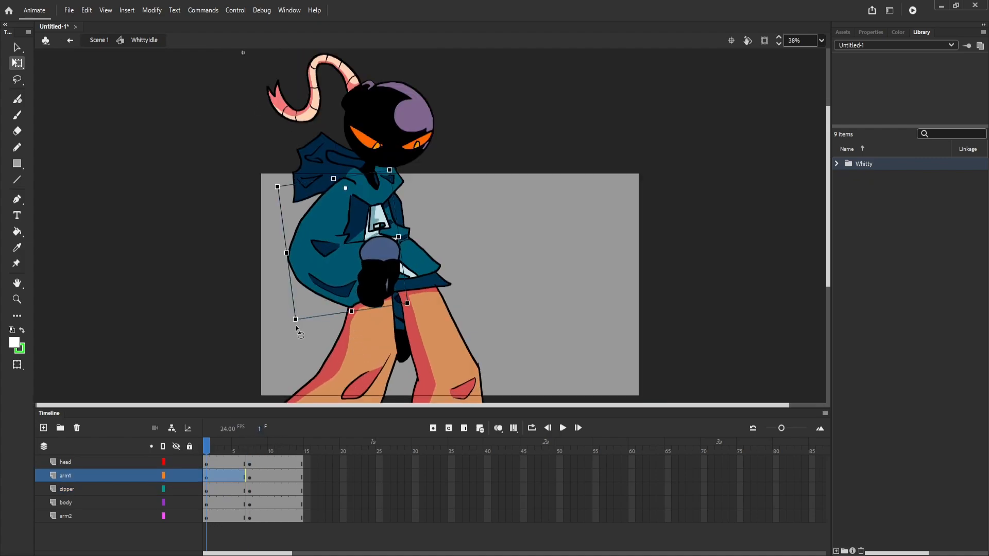
pyautogui.moveTo(296, 327); pyautogui.dragTo(282, 322)
pyautogui.moveTo(211, 443); pyautogui.dragTo(189, 430)
# Rotate the head slightly clockwise in the first keyframe and nudge it down and to the right.
pyautogui.click(365, 144)
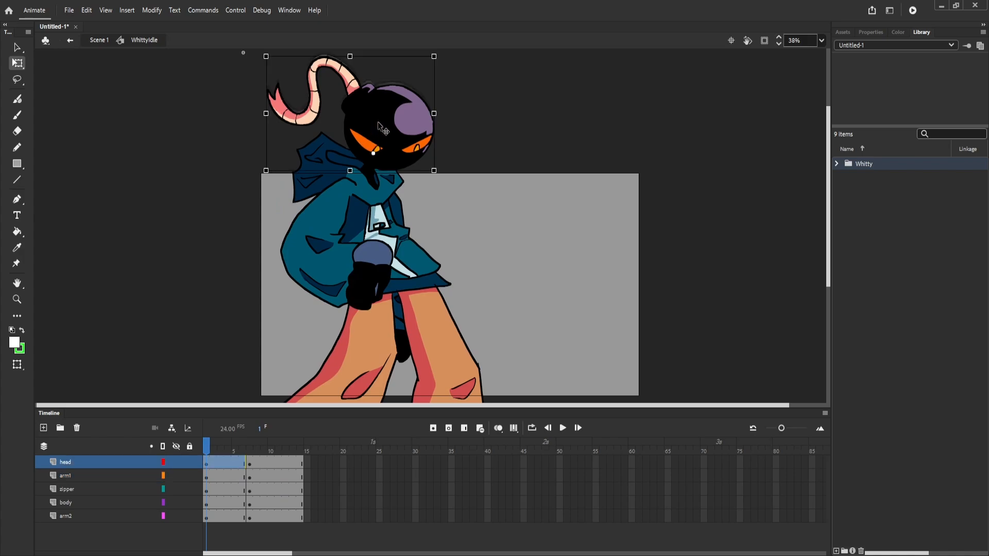
pyautogui.moveTo(435, 176)
pyautogui.mouseDown()
pyautogui.moveTo(443, 189)
pyautogui.moveTo(433, 185)
pyautogui.mouseUp()
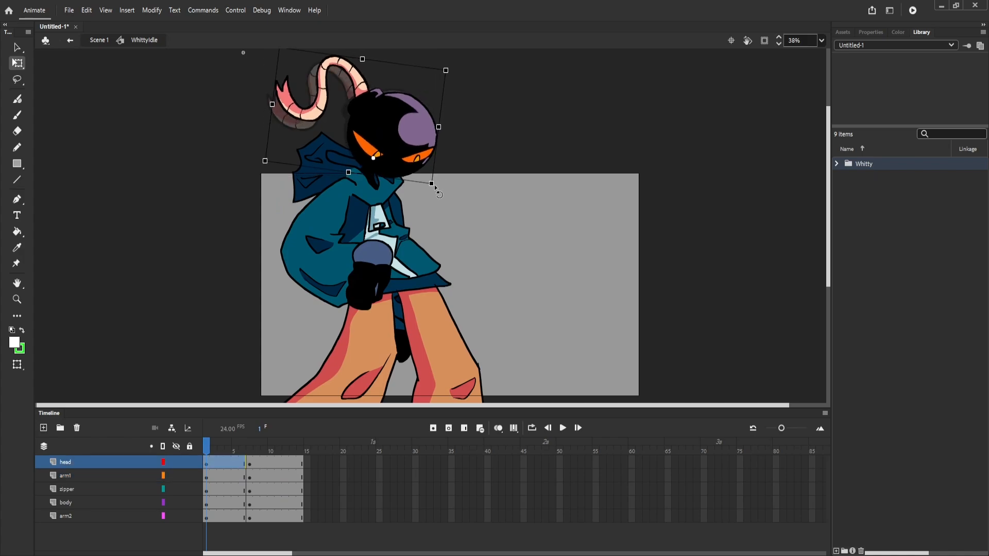
pyautogui.hotkey('shift', 'Down')
pyautogui.hotkey('shift', 'Right')
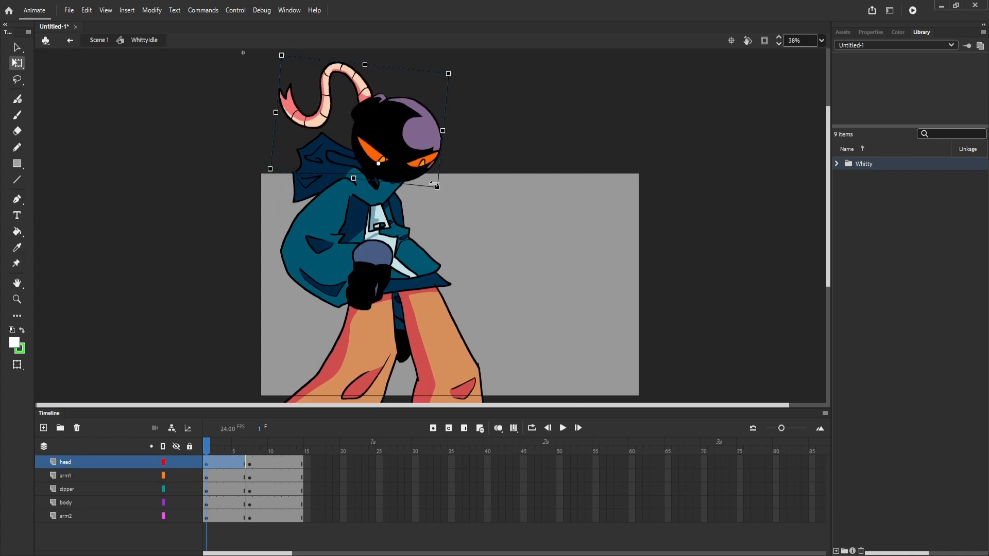
pyautogui.moveTo(207, 447); pyautogui.dragTo(228, 435)
# Rotate the front arm slightly counterclockwise in the first keyframe and scrub back to frame 1.
pyautogui.click(320, 273)
pyautogui.moveTo(282, 321); pyautogui.dragTo(273, 354)
pyautogui.moveTo(228, 446); pyautogui.dragTo(207, 457)
# Rotate the jacket's zipper slightly counterclockwise in the first keyframe and scrub the opening frames.
pyautogui.click(380, 225)
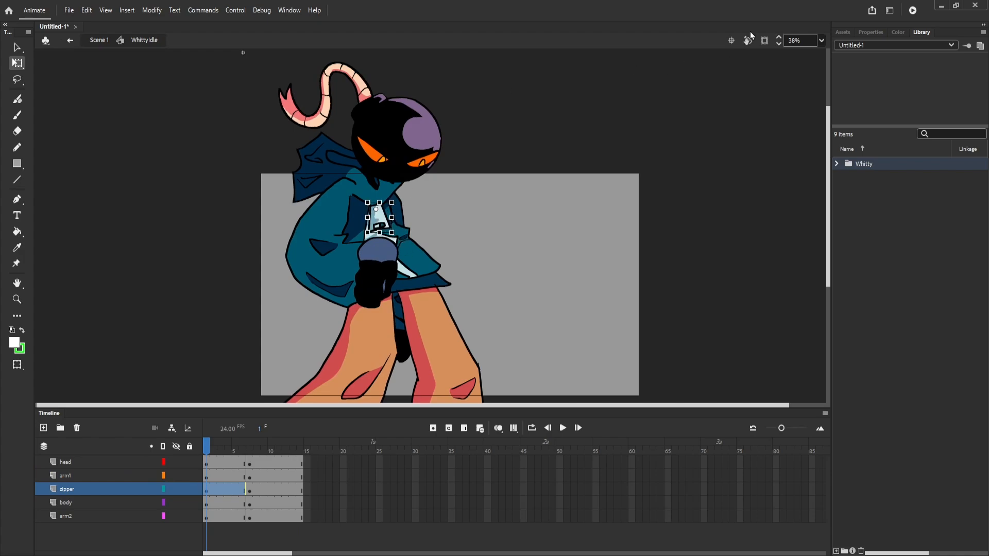
pyautogui.click(778, 38)
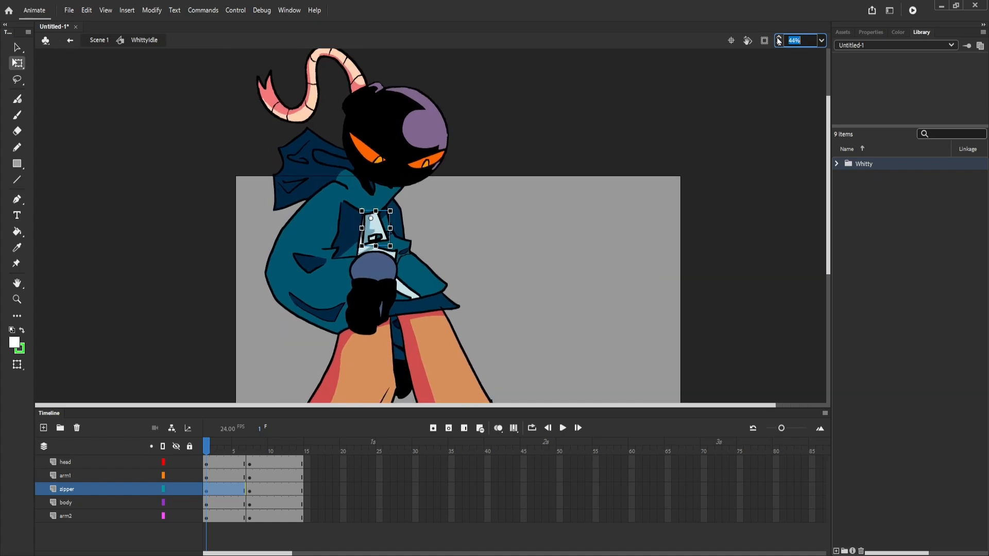
pyautogui.click(542, 153)
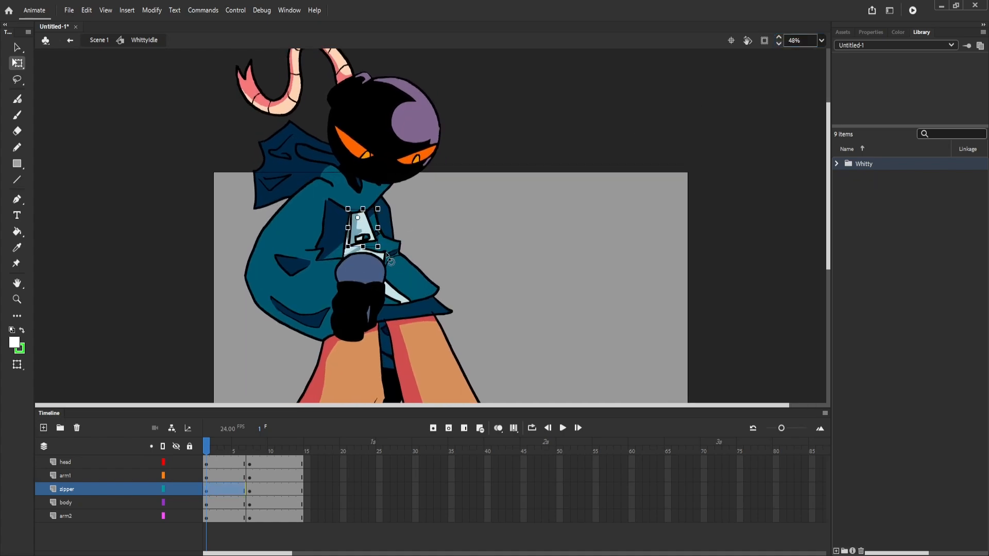
pyautogui.moveTo(385, 249); pyautogui.dragTo(385, 248)
pyautogui.click(777, 38)
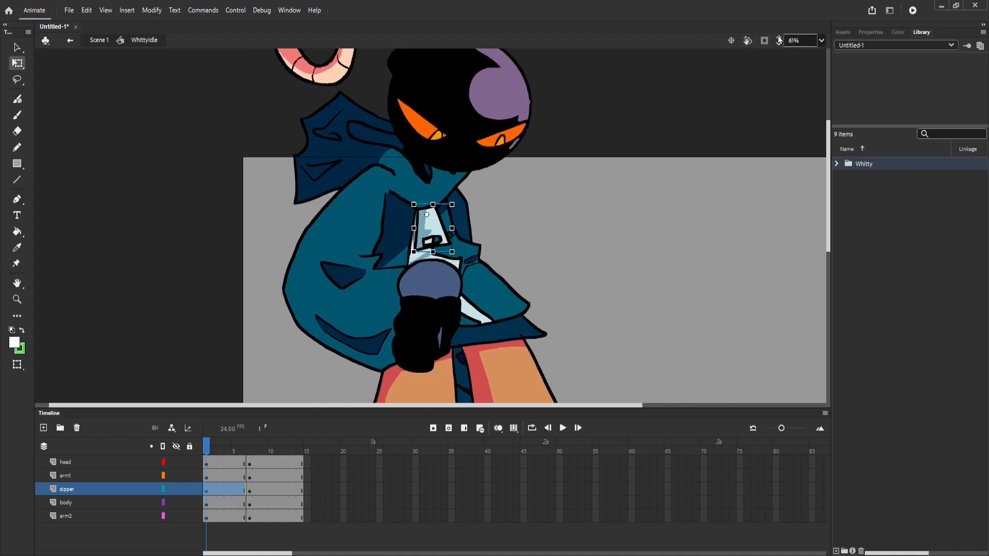
pyautogui.click(779, 38)
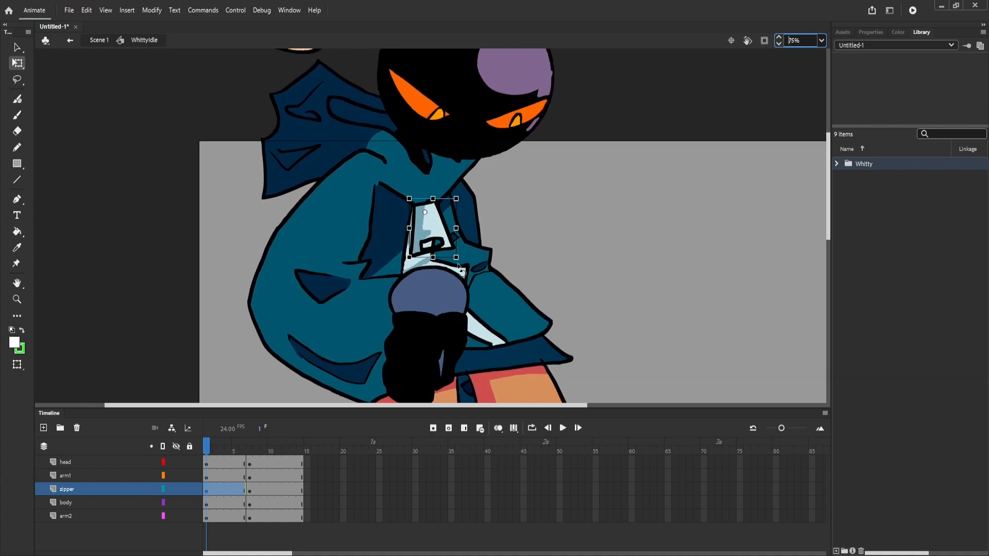
pyautogui.moveTo(466, 268); pyautogui.dragTo(473, 261)
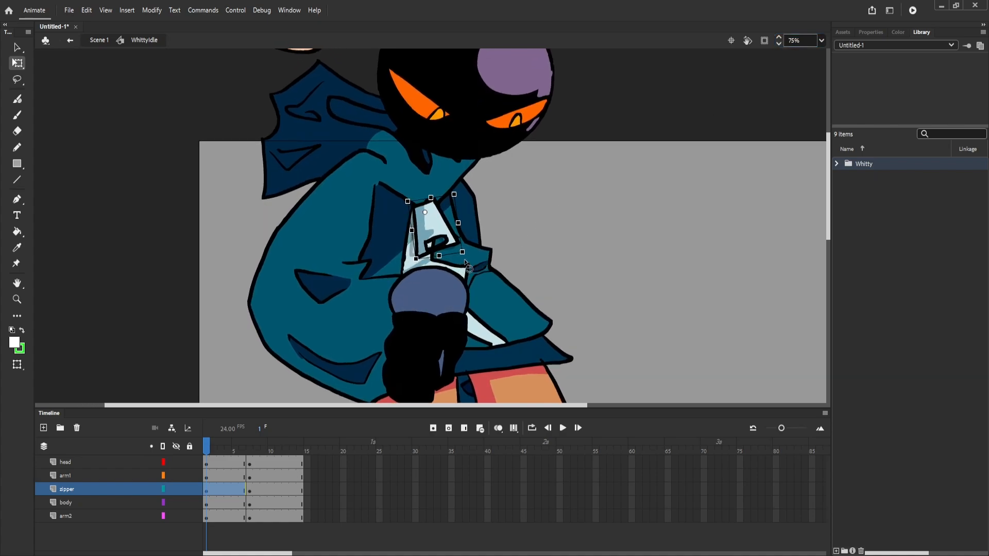
pyautogui.moveTo(209, 464); pyautogui.dragTo(245, 469)
pyautogui.click(211, 462)
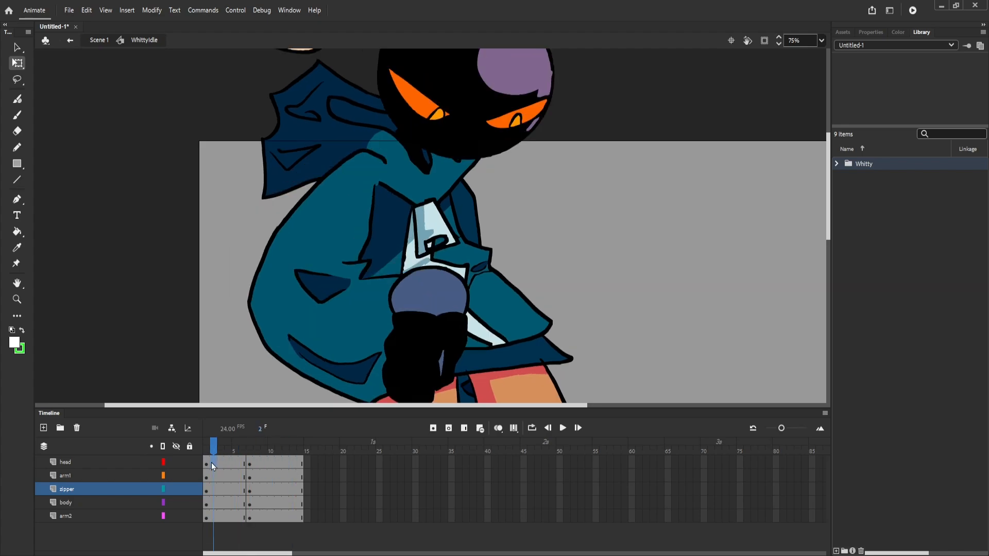
# Scrub through the idle timeline with the full figure in view to compare the squashed and normal poses.
pyautogui.hotkey('ctrl', '-')
pyautogui.hotkey('ctrl', '-')
pyautogui.hotkey('ctrl', '-')
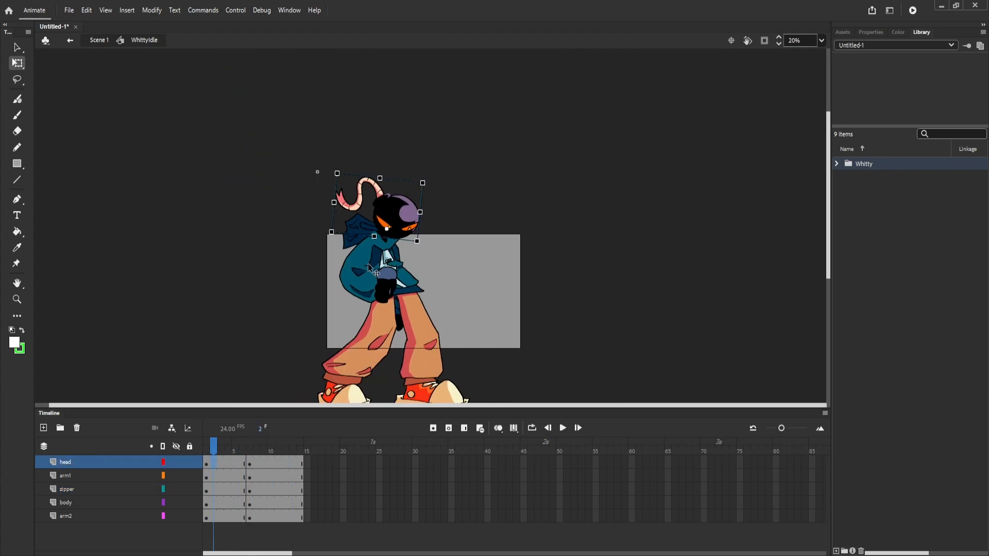
pyautogui.scroll(-5, 368, 265)
pyautogui.scroll(5, 368, 264)
pyautogui.moveTo(217, 453); pyautogui.dragTo(293, 465)
pyautogui.moveTo(179, 452)
pyautogui.mouseDown()
pyautogui.moveTo(298, 464)
pyautogui.moveTo(188, 461)
pyautogui.mouseUp()
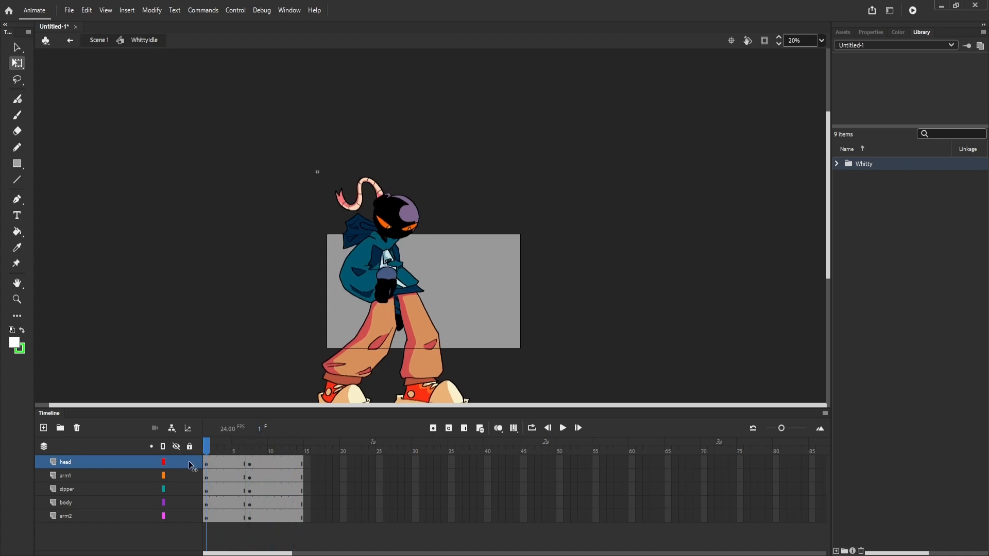
pyautogui.click(221, 516)
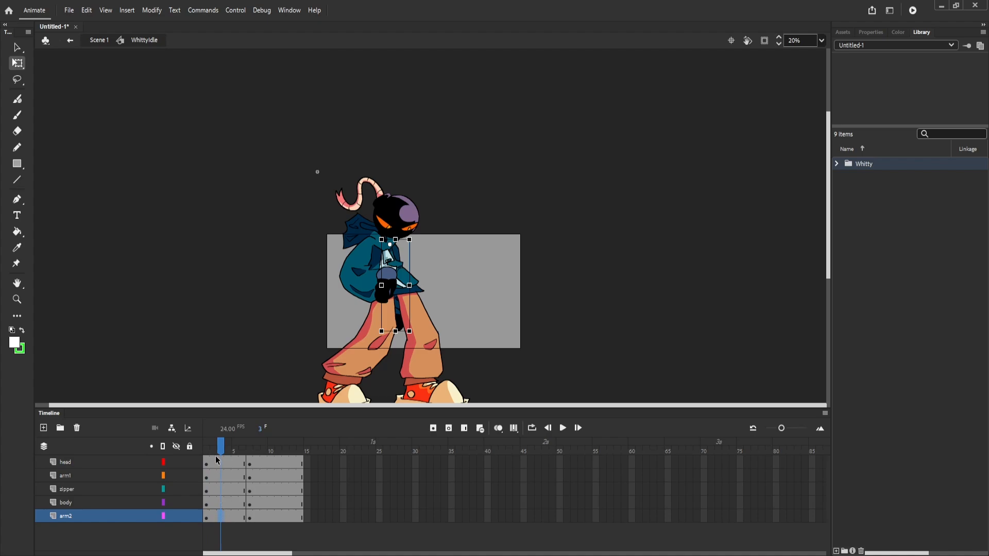
pyautogui.moveTo(206, 449); pyautogui.dragTo(292, 469)
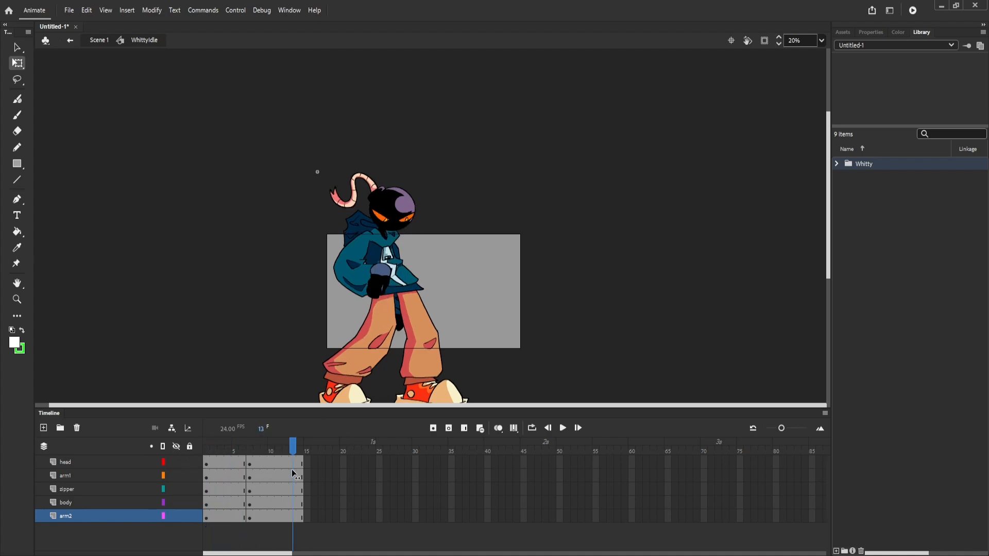
pyautogui.moveTo(291, 469); pyautogui.dragTo(220, 486)
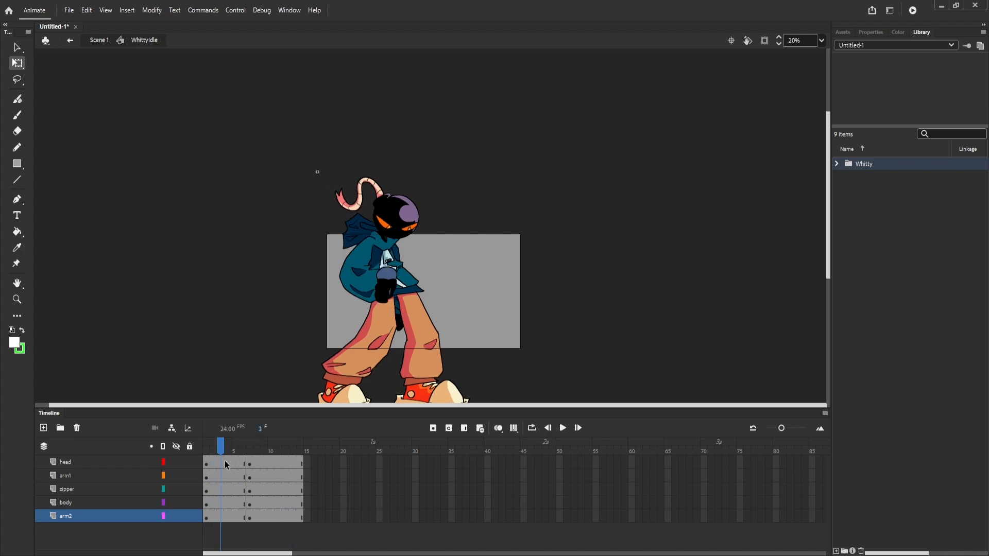
# Insert keyframes at frame 3 on all layers from head to arm2 and return to frame 1.
pyautogui.click(224, 465)
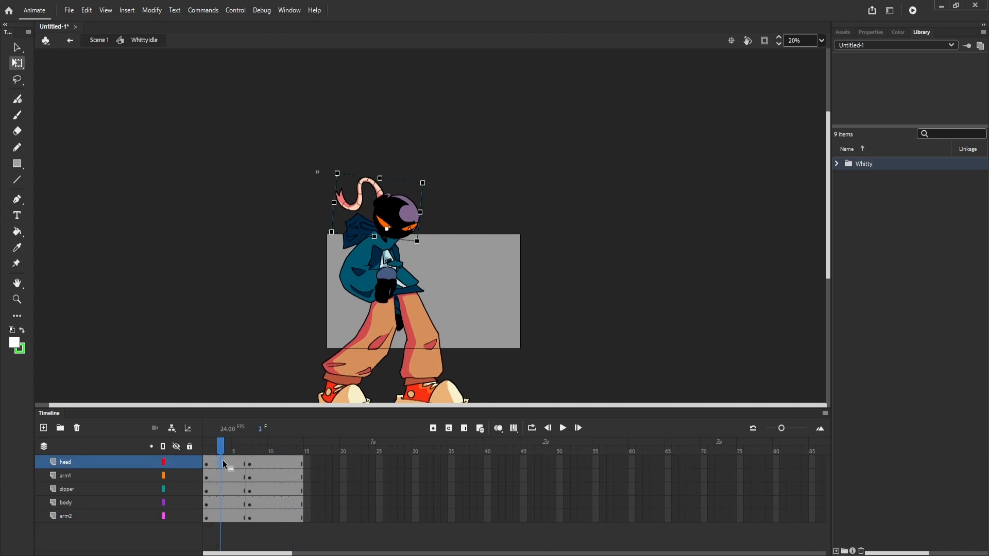
pyautogui.click(223, 518)
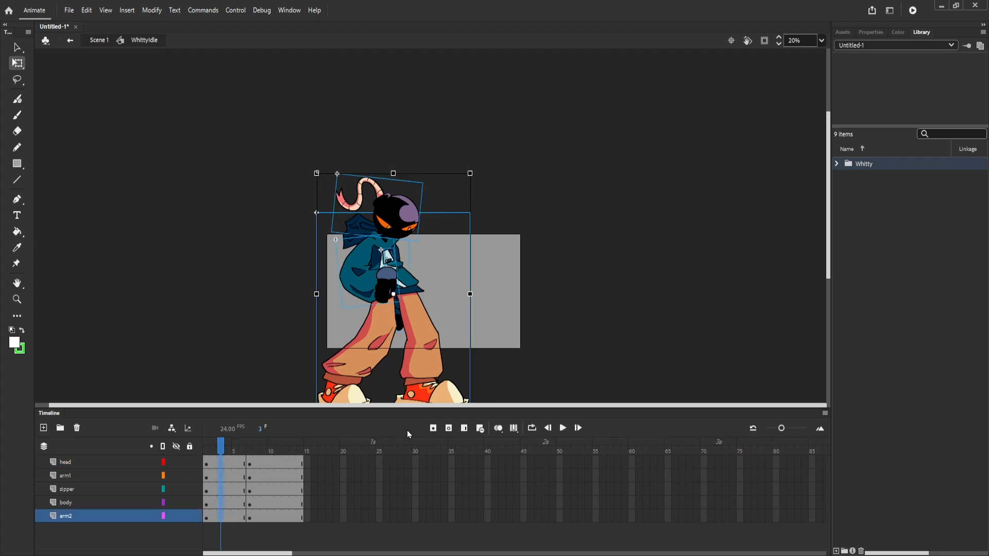
pyautogui.click(435, 429)
pyautogui.moveTo(220, 448); pyautogui.dragTo(206, 464)
pyautogui.click(234, 366)
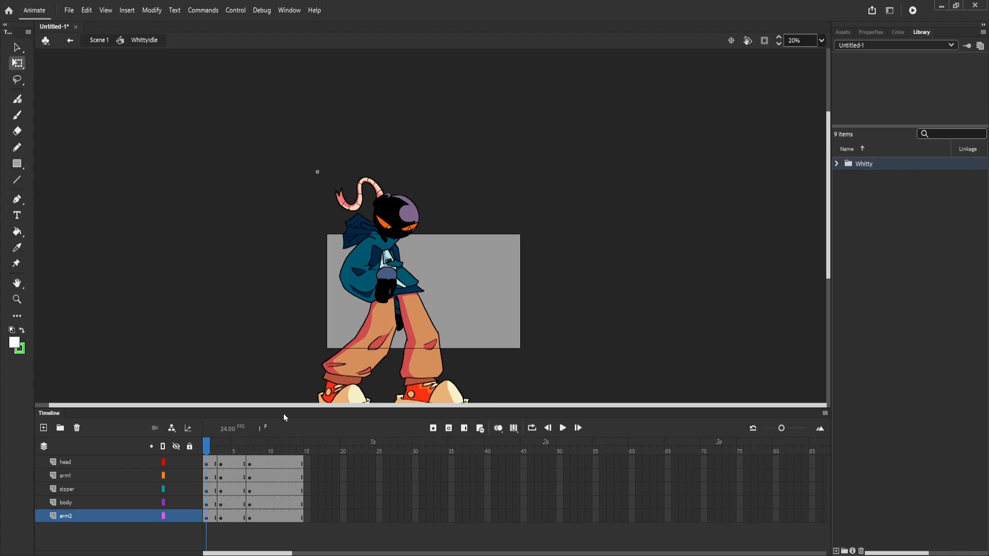
# Rotate the head slightly counterclockwise in the first keyframe and play back the animation.
pyautogui.scroll(2, 414, 256)
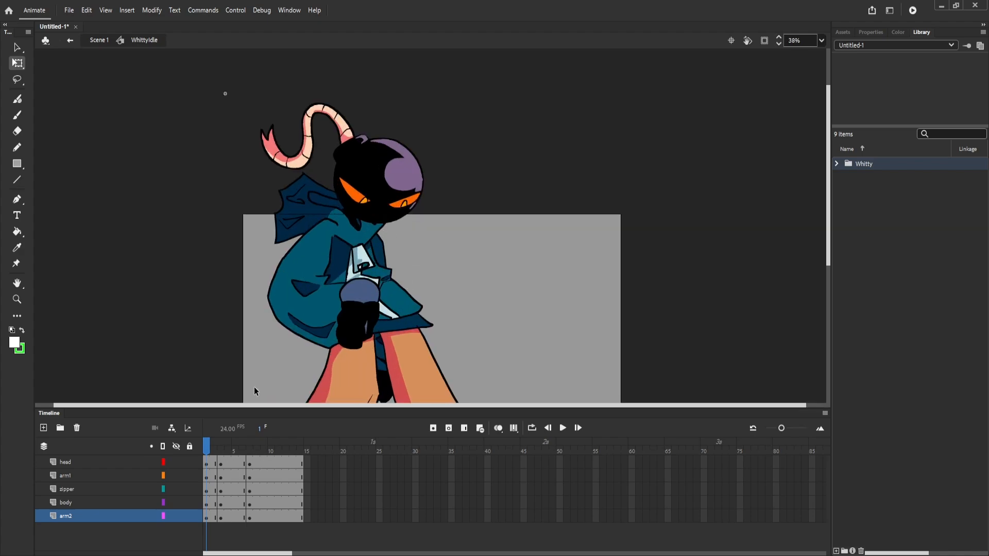
pyautogui.moveTo(202, 453)
pyautogui.mouseDown()
pyautogui.moveTo(230, 452)
pyautogui.moveTo(206, 453)
pyautogui.mouseUp()
pyautogui.click(374, 182)
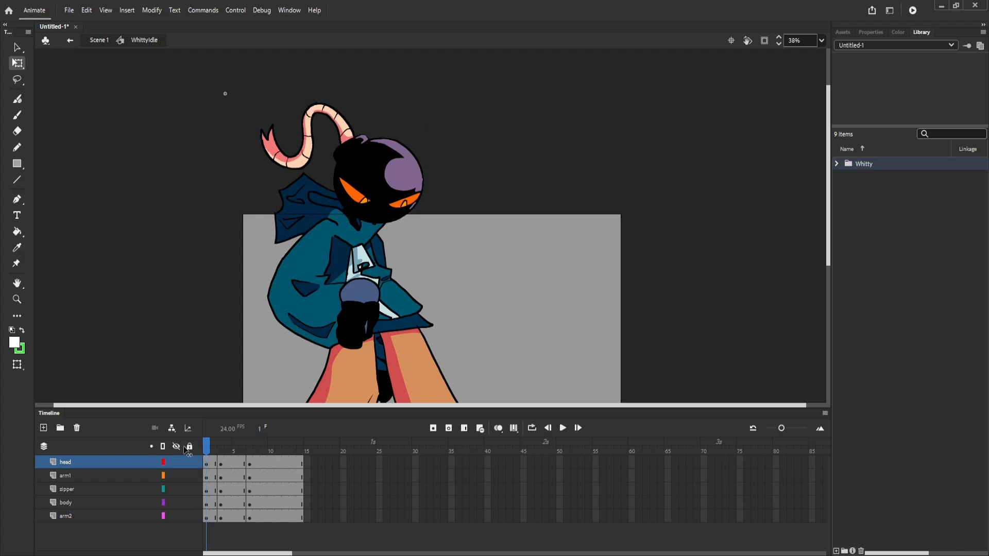
pyautogui.click(380, 138)
pyautogui.hotkey('ctrl', 'z')
pyautogui.hotkey('ctrl', 'y')
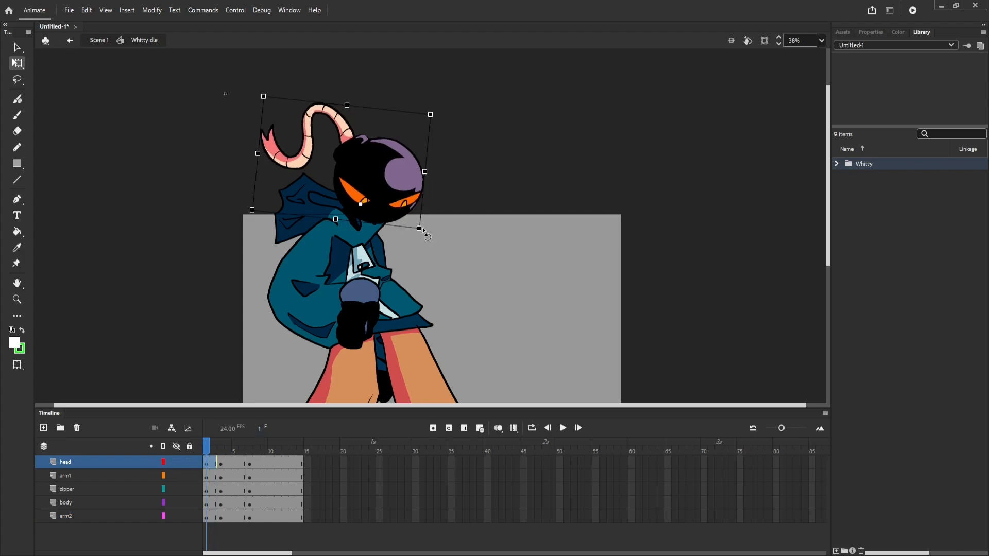
pyautogui.hotkey('ctrl', 'z')
pyautogui.hotkey('ctrl', 'y')
pyautogui.moveTo(248, 221); pyautogui.dragTo(251, 225)
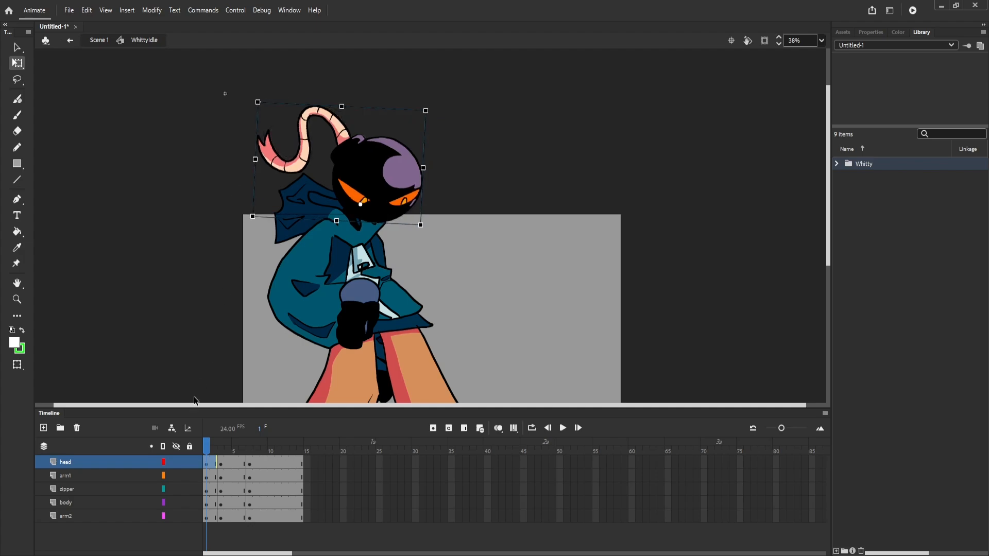
pyautogui.press('Return')
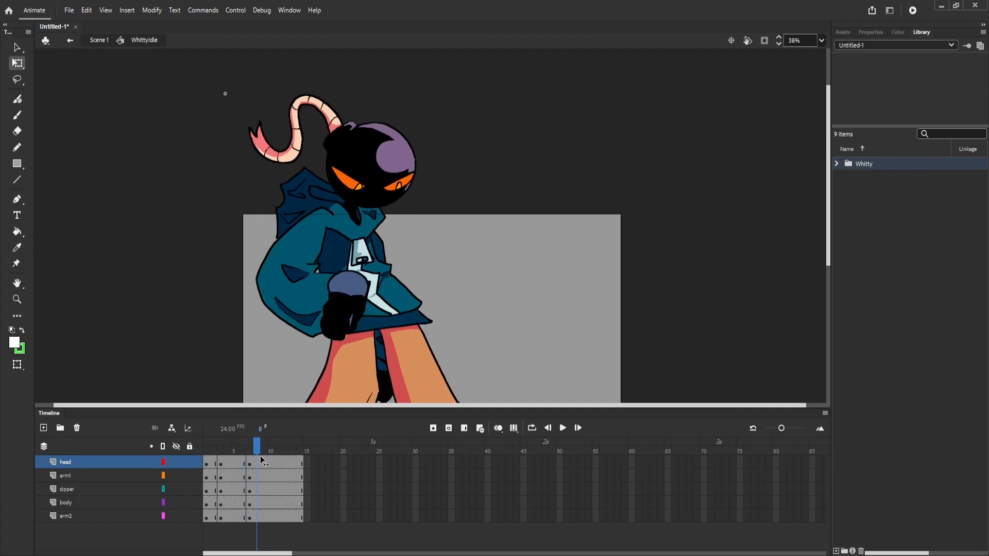
pyautogui.press('Return')
pyautogui.moveTo(263, 449); pyautogui.dragTo(178, 420)
# Compare the head and body poses between the first keyframe and the frame 3 keyframe.
pyautogui.click(378, 186)
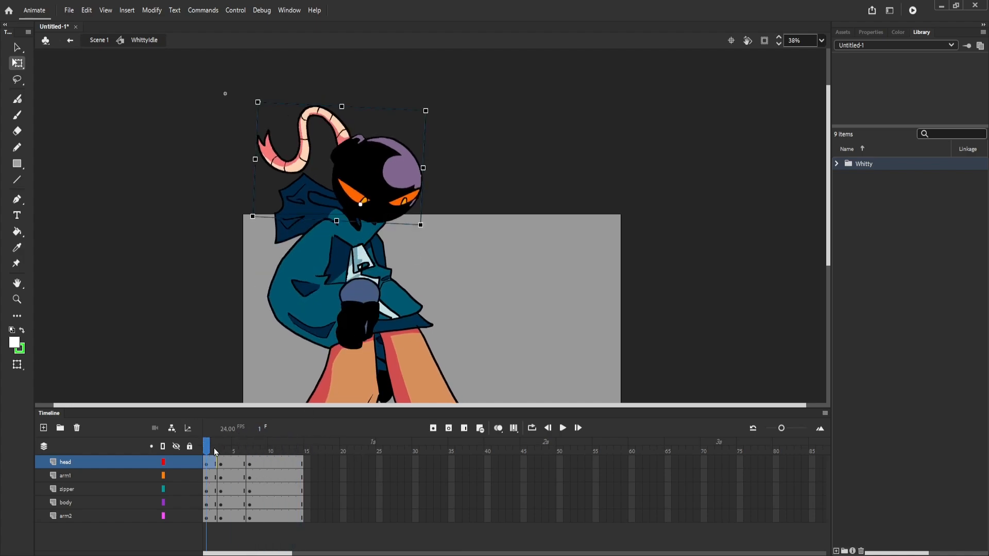
pyautogui.moveTo(213, 448)
pyautogui.mouseDown()
pyautogui.moveTo(222, 452)
pyautogui.moveTo(212, 455)
pyautogui.mouseUp()
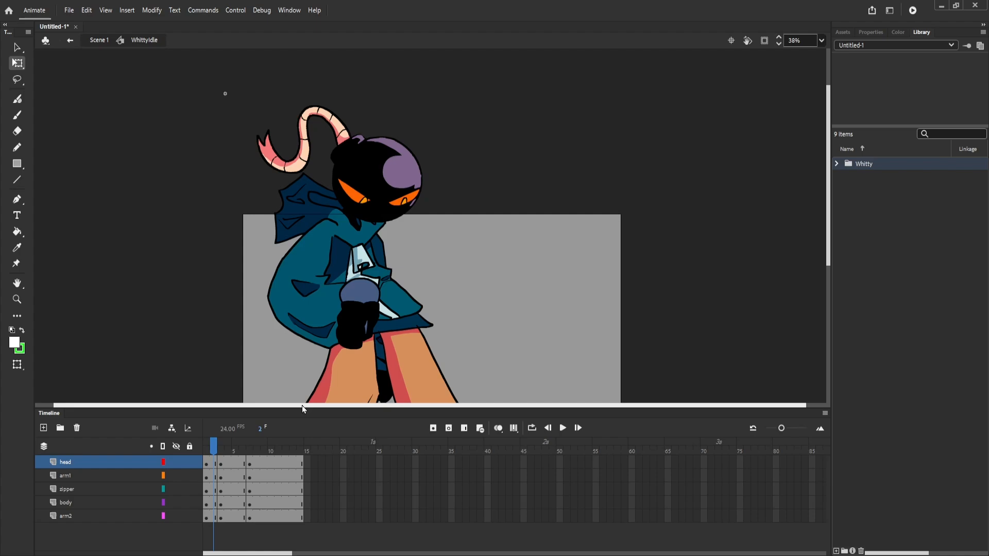
pyautogui.click(220, 452)
pyautogui.scroll(-5, 353, 289)
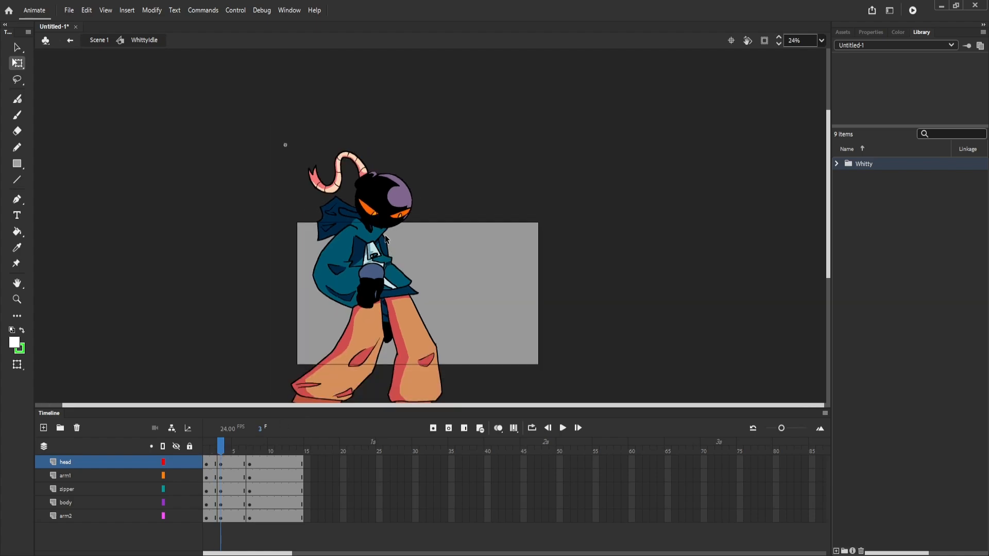
pyautogui.scroll(3, 404, 283)
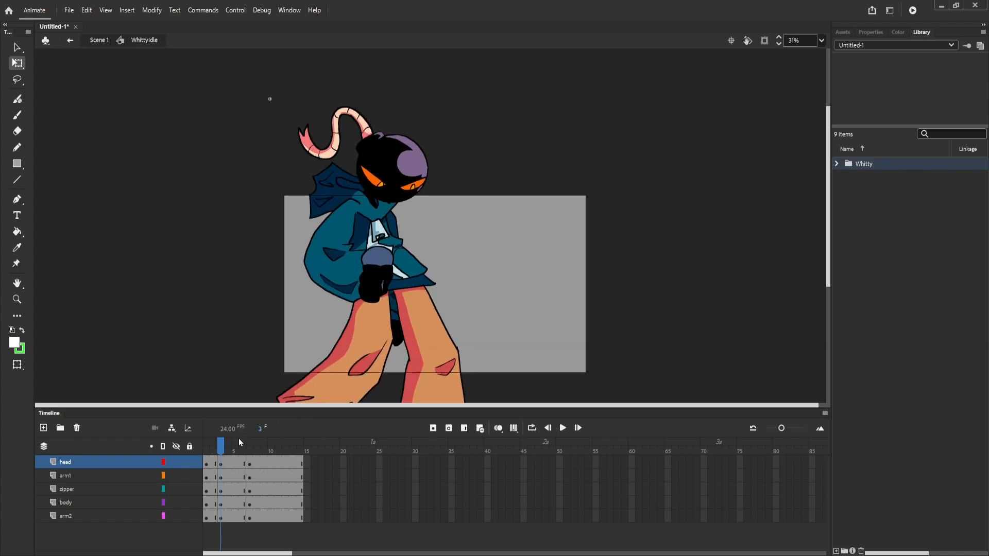
pyautogui.click(202, 451)
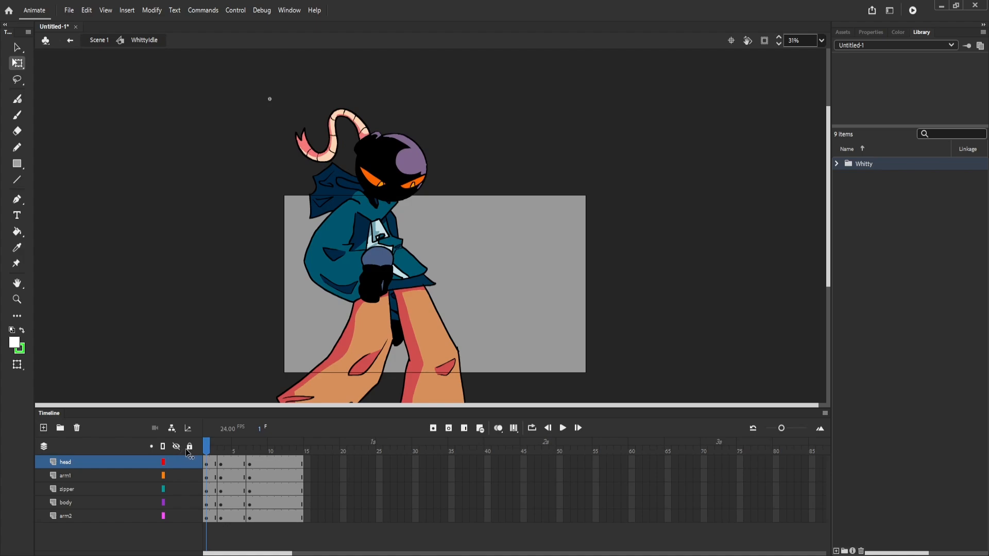
pyautogui.click(209, 503)
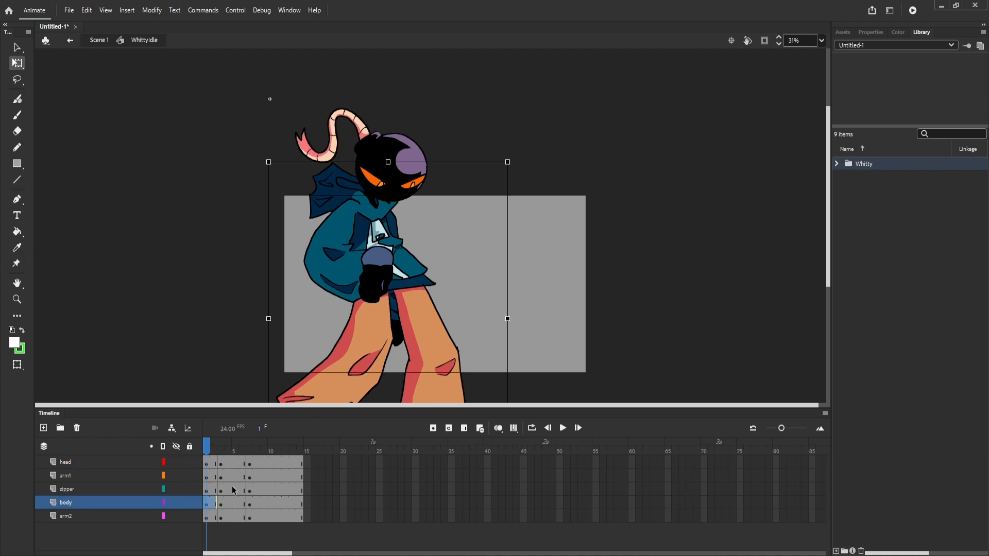
pyautogui.click(220, 504)
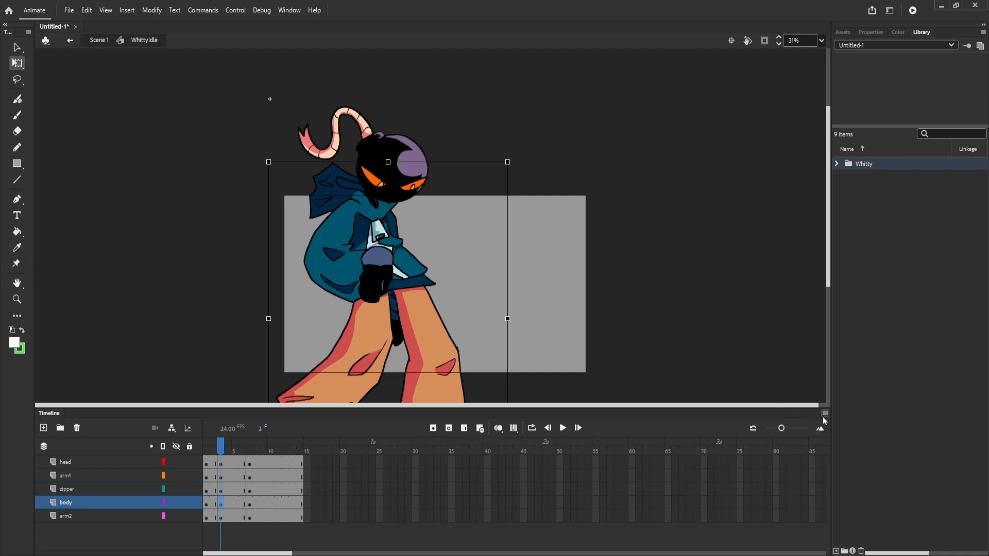
pyautogui.click(222, 453)
pyautogui.moveTo(221, 451); pyautogui.dragTo(240, 463)
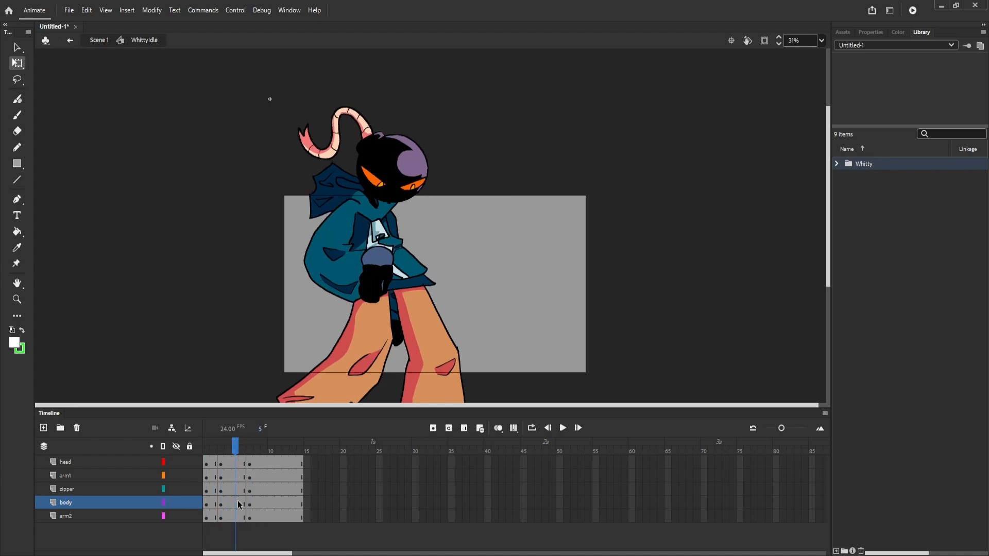
# Turn on onion skinning at frame 3 and set its range from frame 1 to frame 8.
pyautogui.click(497, 431)
pyautogui.scroll(-4, 450, 363)
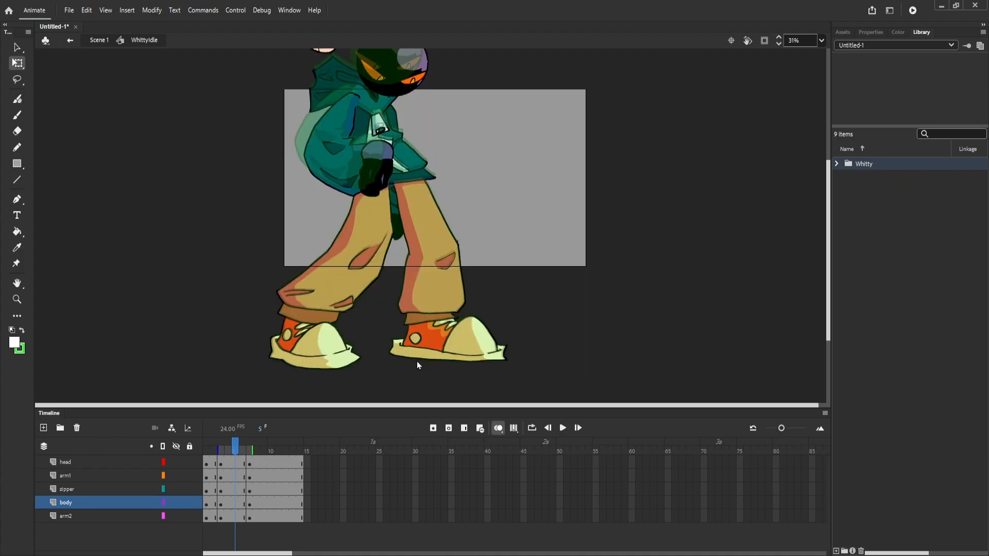
pyautogui.moveTo(253, 449); pyautogui.dragTo(307, 451)
pyautogui.moveTo(212, 449)
pyautogui.mouseDown()
pyautogui.moveTo(195, 451)
pyautogui.moveTo(274, 460)
pyautogui.moveTo(214, 445)
pyautogui.mouseUp()
pyautogui.moveTo(283, 453); pyautogui.dragTo(219, 450)
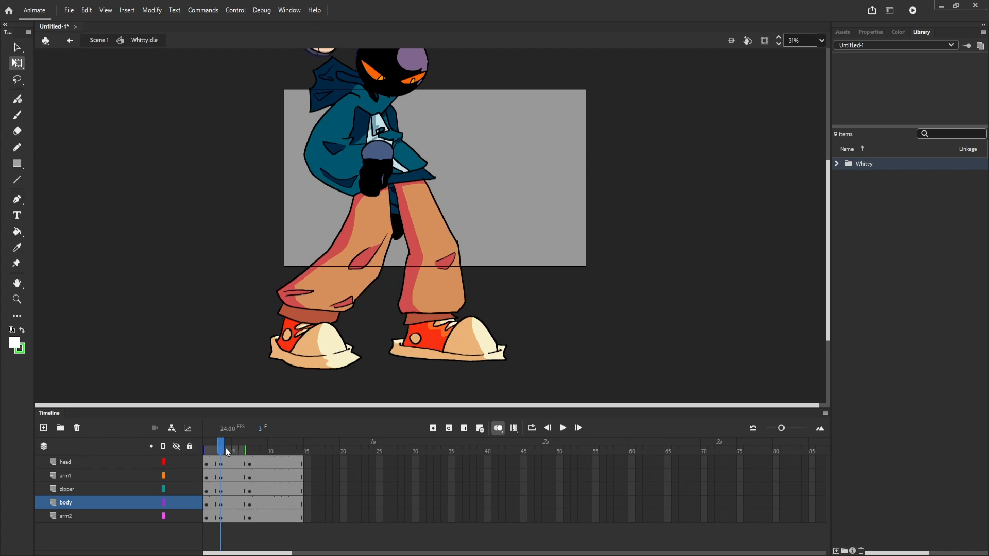
pyautogui.click(244, 448)
pyautogui.moveTo(244, 449)
pyautogui.mouseDown()
pyautogui.moveTo(279, 449)
pyautogui.moveTo(203, 448)
pyautogui.moveTo(259, 448)
pyautogui.moveTo(220, 448)
pyautogui.mouseUp()
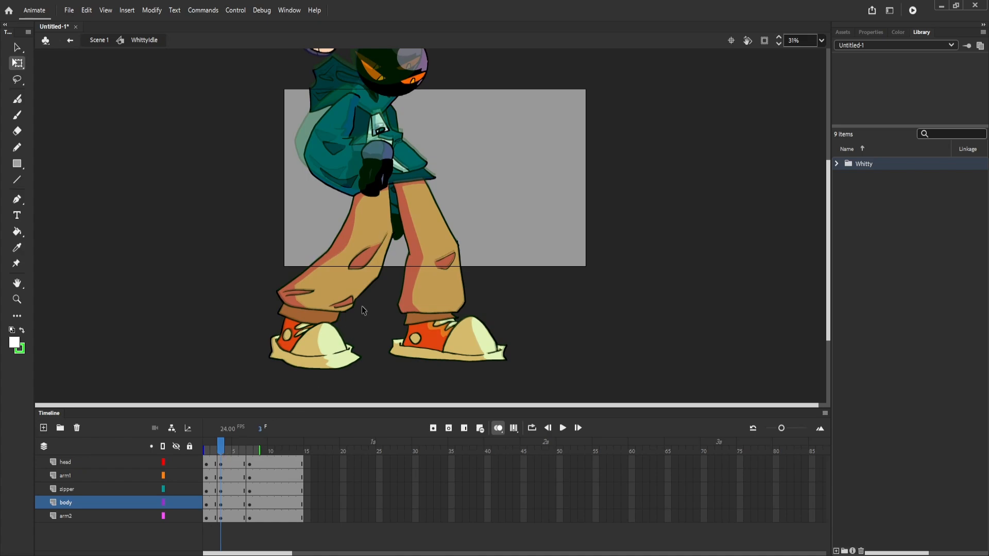
# Try narrowing the body's legs slightly from the side in the frame 3 keyframe.
pyautogui.click(780, 38)
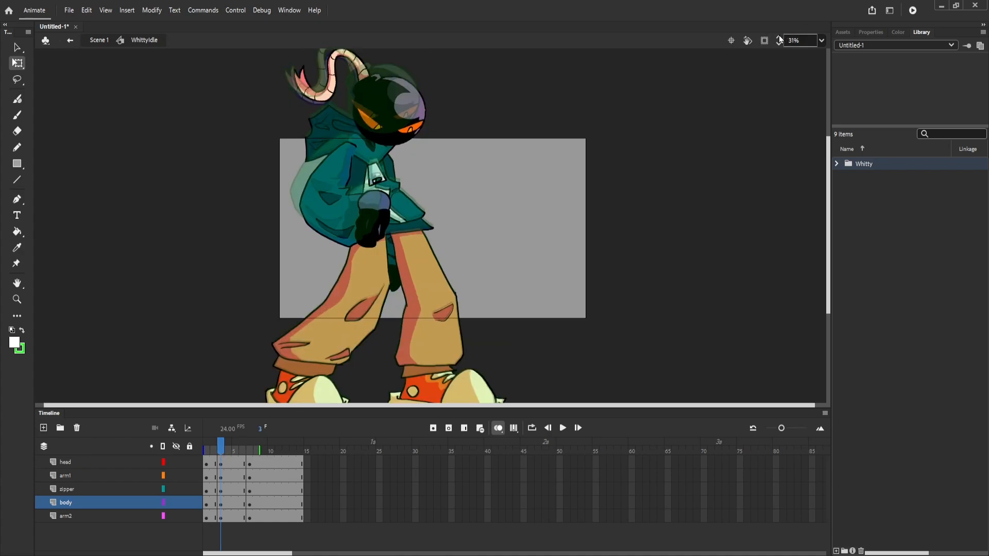
pyautogui.click(779, 38)
pyautogui.click(779, 38)
pyautogui.click(779, 38)
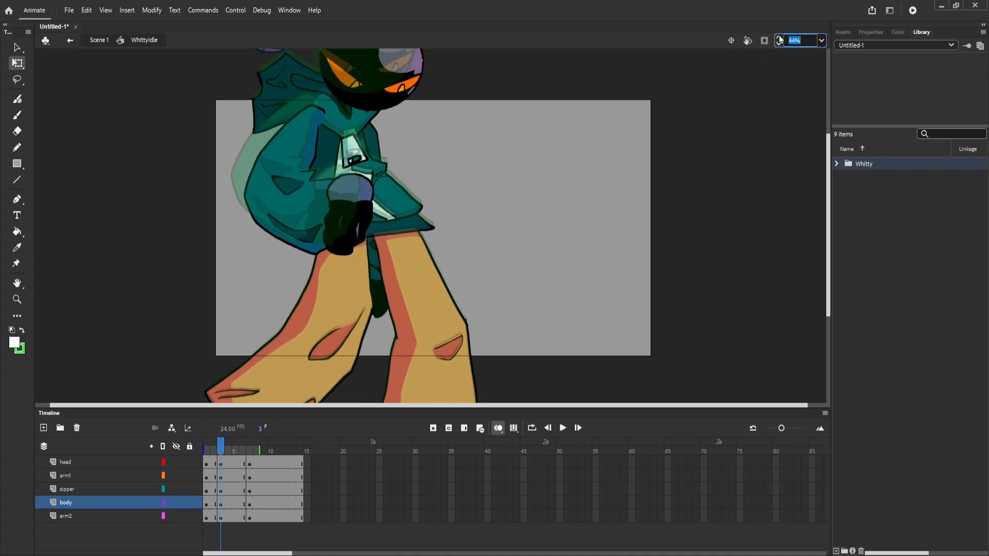
pyautogui.click(780, 38)
pyautogui.click(779, 38)
pyautogui.click(779, 38)
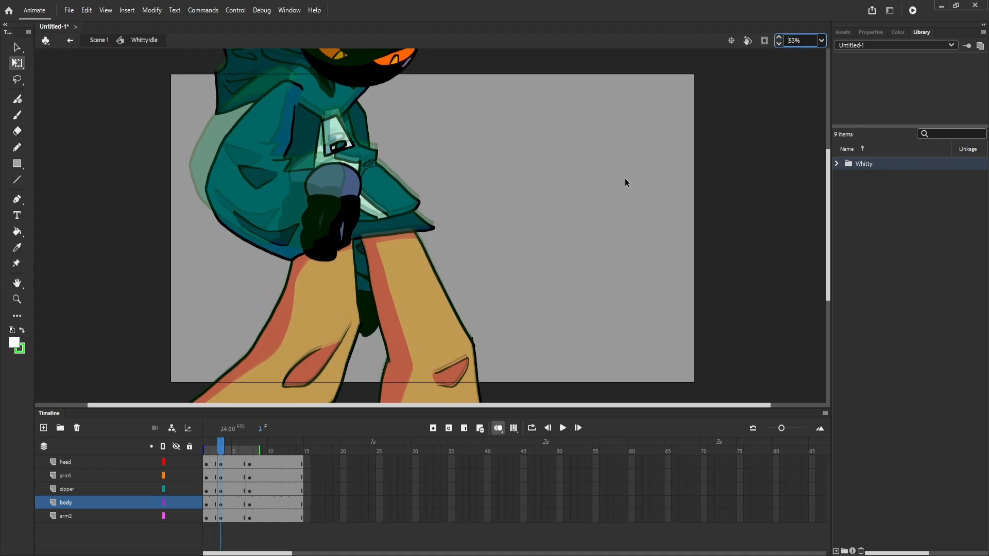
pyautogui.scroll(-3, 625, 181)
pyautogui.scroll(-7, 625, 180)
pyautogui.scroll(6, 623, 181)
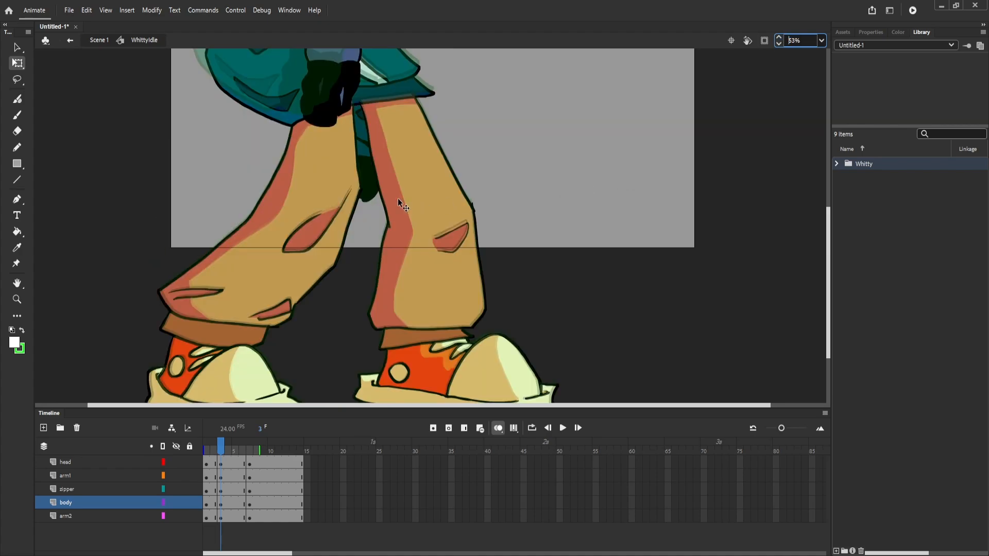
pyautogui.click(406, 232)
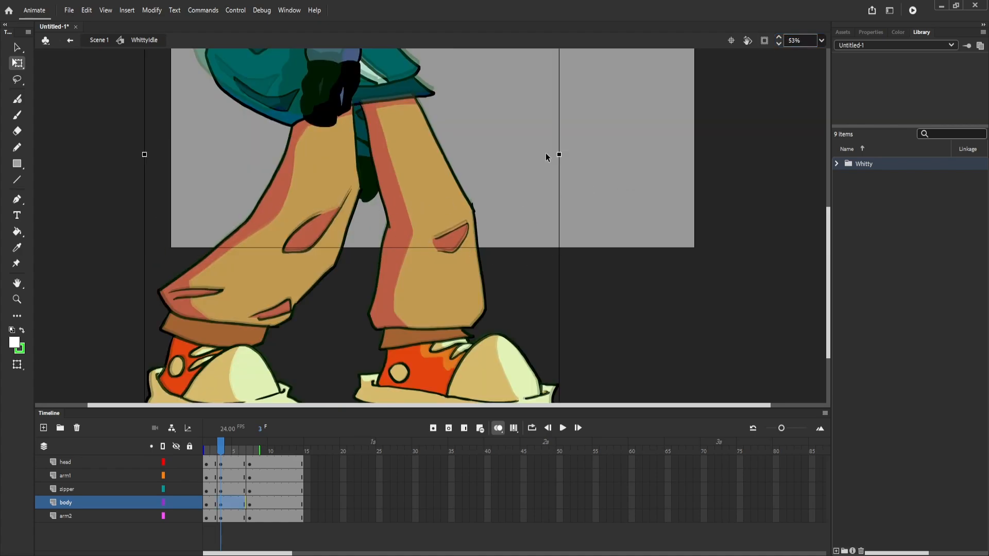
pyautogui.moveTo(558, 154)
pyautogui.mouseDown()
pyautogui.moveTo(494, 155)
pyautogui.moveTo(557, 155)
pyautogui.mouseUp()
pyautogui.hotkey('ctrl', 'z')
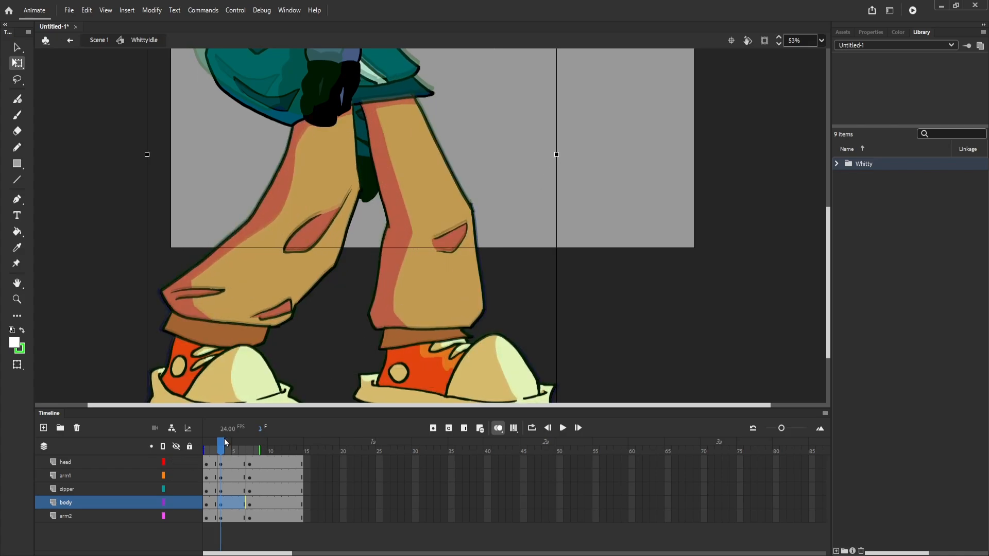
# Turn off onion skinning and scrub around frame 3 to check the body's pose.
pyautogui.moveTo(225, 442)
pyautogui.mouseDown()
pyautogui.moveTo(254, 456)
pyautogui.moveTo(223, 460)
pyautogui.mouseUp()
pyautogui.click(237, 507)
pyautogui.moveTo(222, 456)
pyautogui.mouseDown()
pyautogui.moveTo(251, 449)
pyautogui.moveTo(190, 450)
pyautogui.moveTo(255, 459)
pyautogui.moveTo(221, 469)
pyautogui.mouseUp()
pyautogui.click(197, 362)
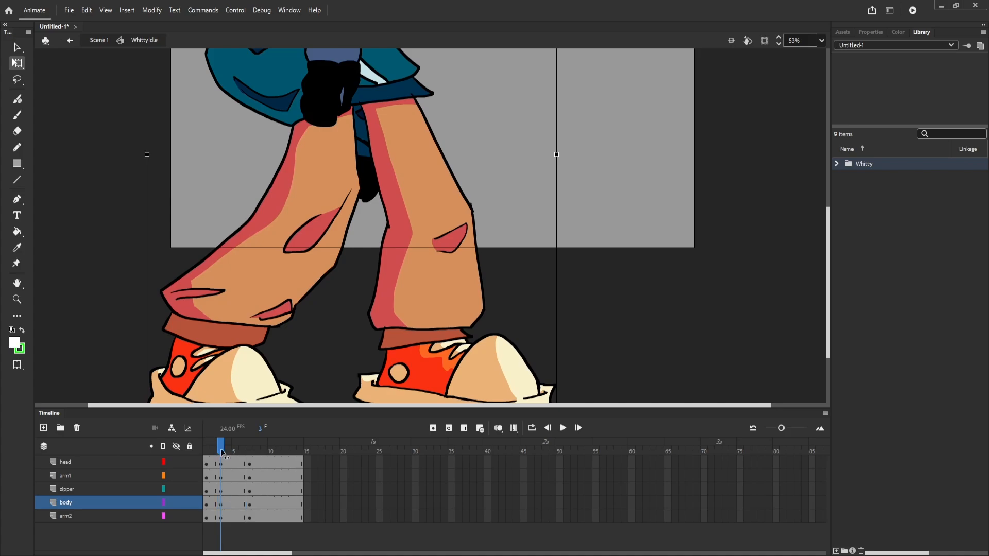
# Widen the body back to its earlier width in the keyframe that starts at frame 3 and return to frame 3.
pyautogui.moveTo(221, 450); pyautogui.dragTo(228, 470)
pyautogui.click(227, 502)
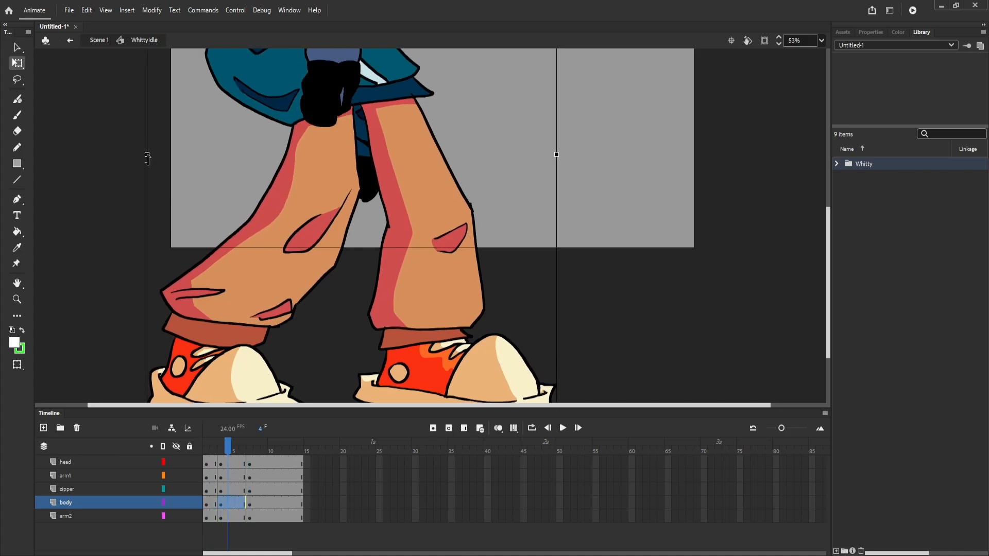
pyautogui.moveTo(146, 154); pyautogui.dragTo(144, 155)
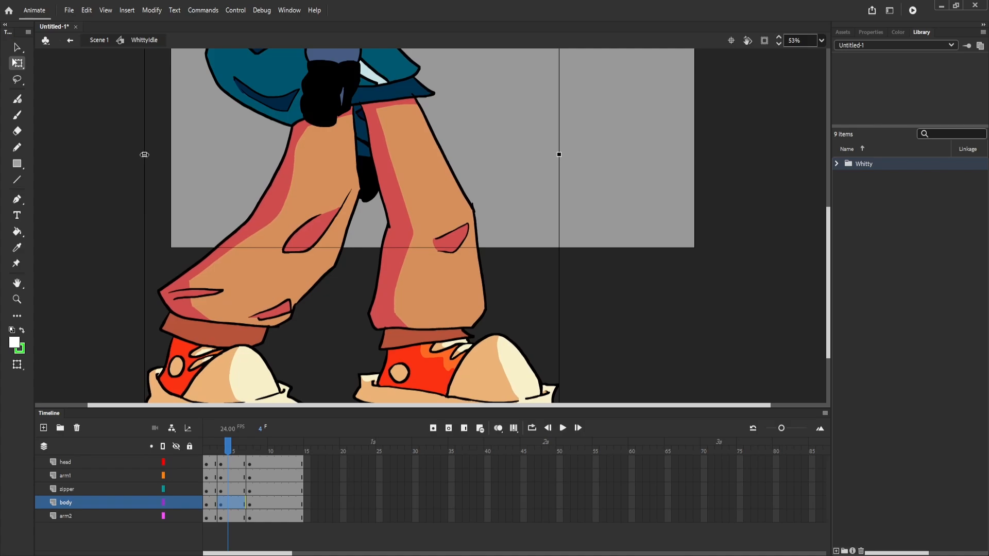
pyautogui.click(221, 448)
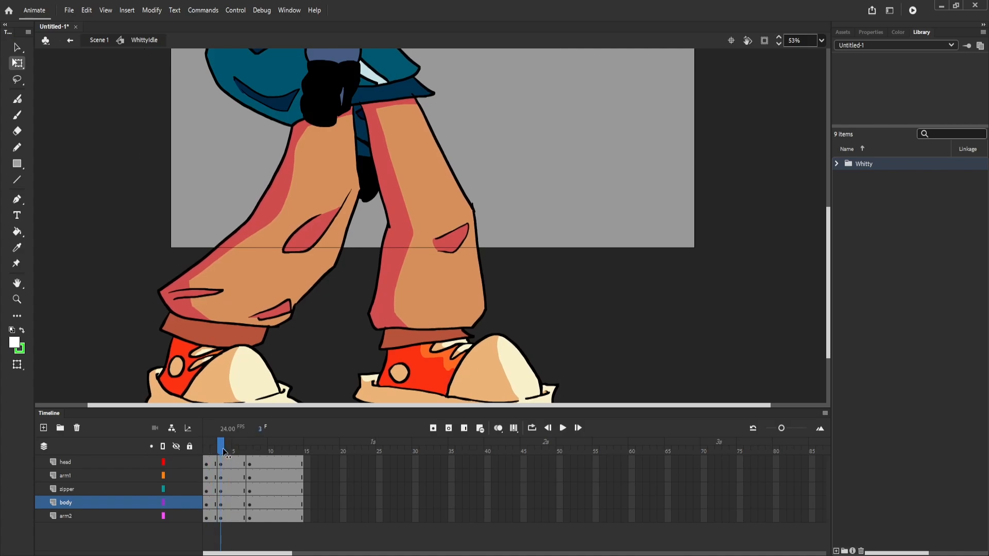
# Make the body slightly narrower and slightly taller on its frame 3 keyframe.
pyautogui.click(184, 293)
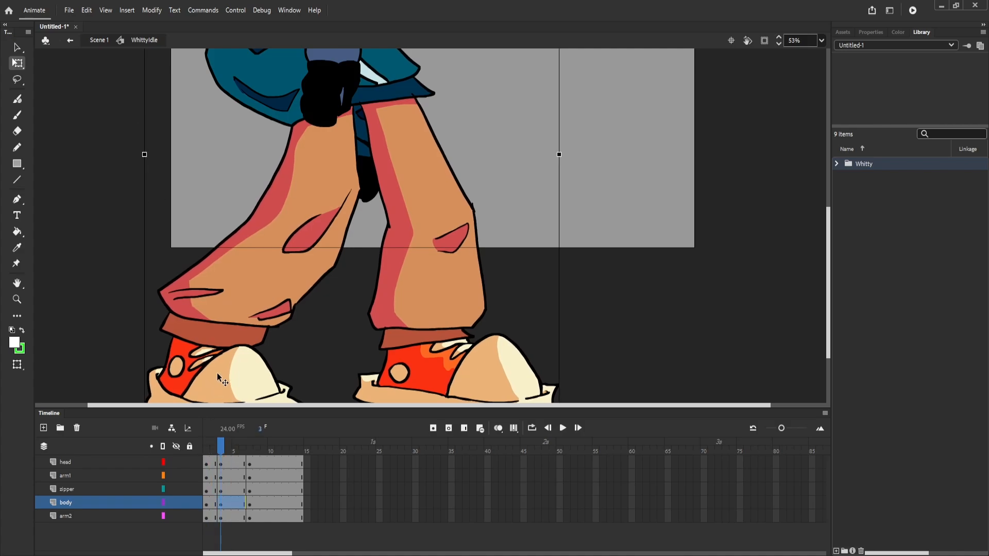
pyautogui.click(228, 451)
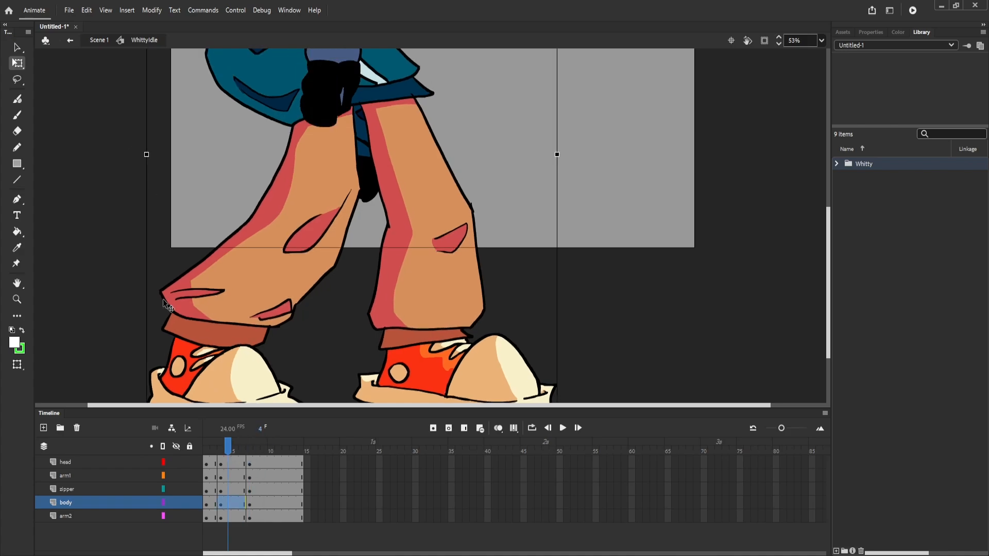
pyautogui.click(215, 443)
pyautogui.moveTo(215, 442)
pyautogui.mouseDown()
pyautogui.moveTo(259, 456)
pyautogui.moveTo(223, 457)
pyautogui.mouseUp()
pyautogui.scroll(-4, 281, 343)
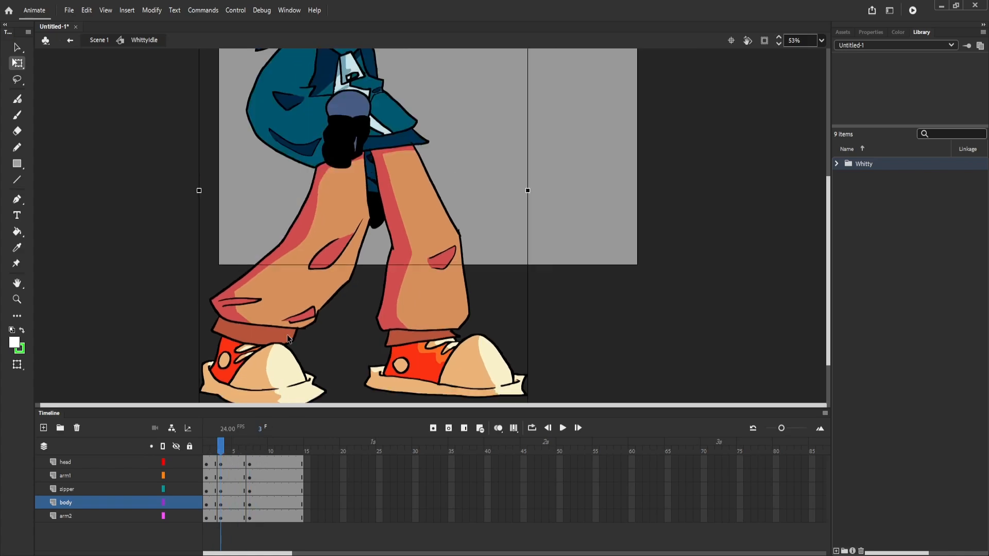
pyautogui.scroll(4, 387, 129)
pyautogui.moveTo(371, 183); pyautogui.dragTo(371, 181)
pyautogui.moveTo(223, 456); pyautogui.dragTo(266, 474)
pyautogui.click(222, 450)
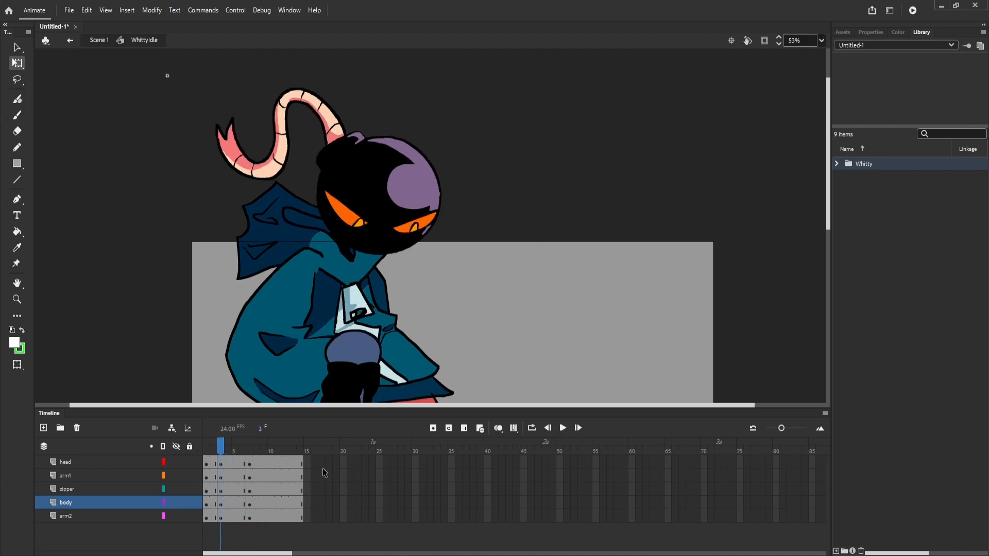
# Insert a keyframe at frame 5 on the body layer and stretch the body slightly taller, using onion skinning as a guide.
pyautogui.click(498, 428)
pyautogui.moveTo(265, 458); pyautogui.dragTo(230, 481)
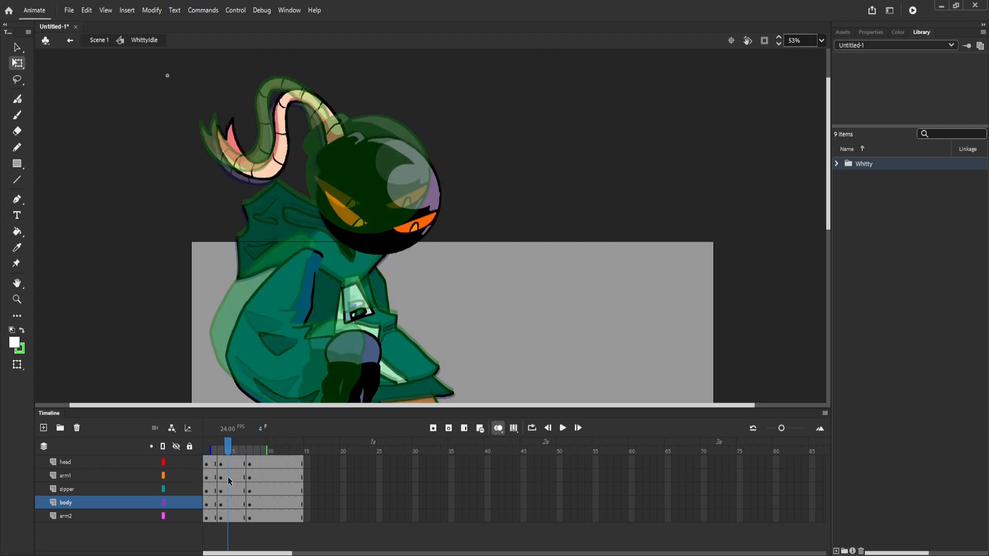
pyautogui.click(233, 504)
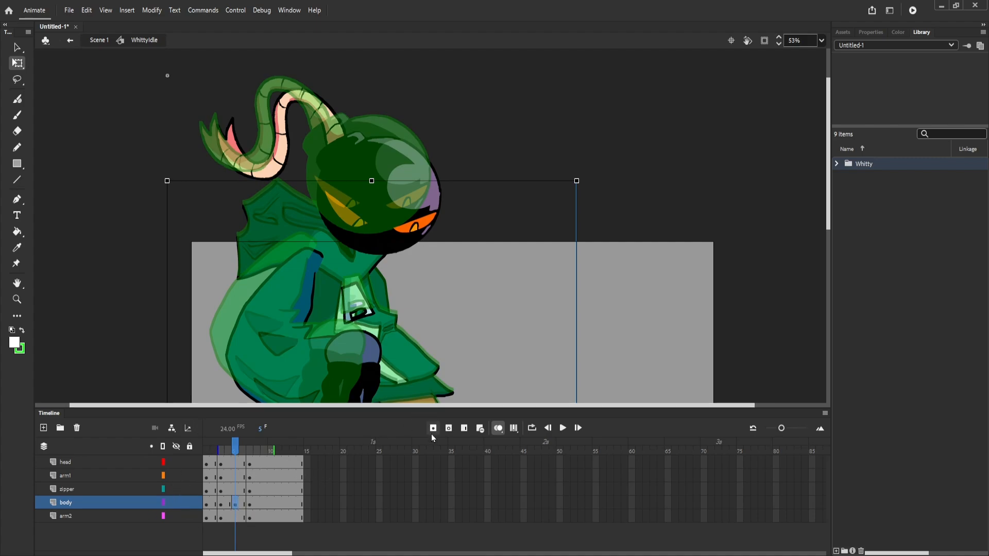
pyautogui.moveTo(373, 181); pyautogui.dragTo(373, 178)
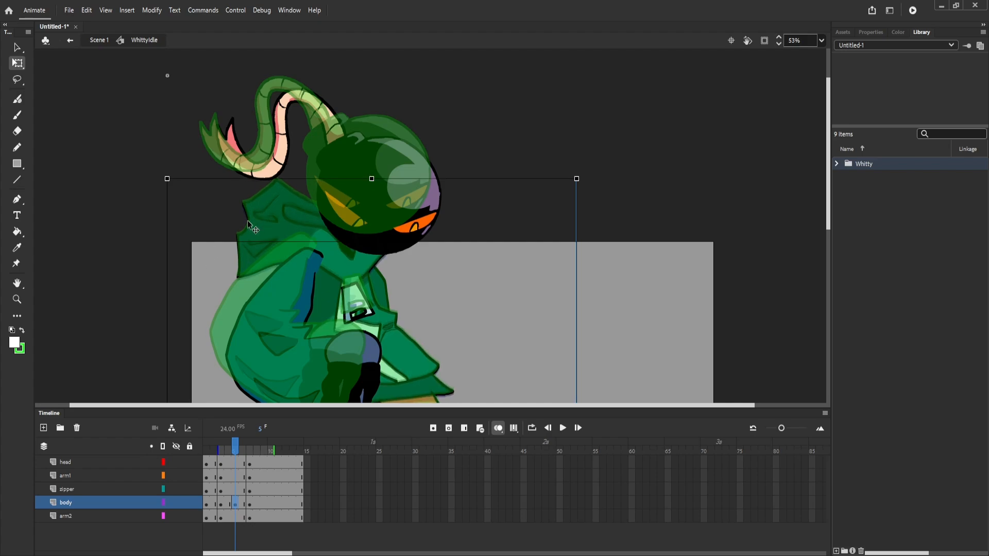
pyautogui.click(778, 38)
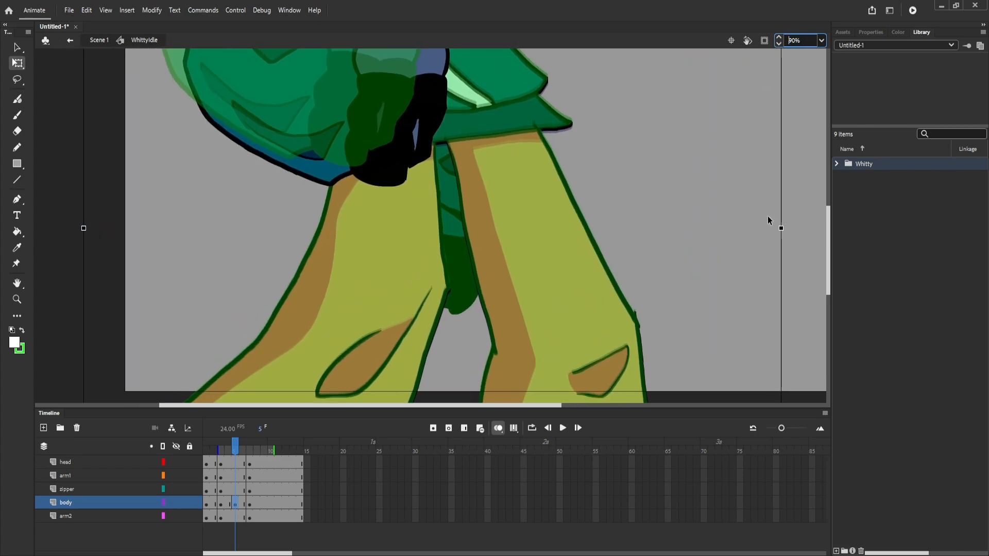
pyautogui.moveTo(781, 228)
pyautogui.mouseDown()
pyautogui.moveTo(740, 229)
pyautogui.moveTo(781, 228)
pyautogui.mouseUp()
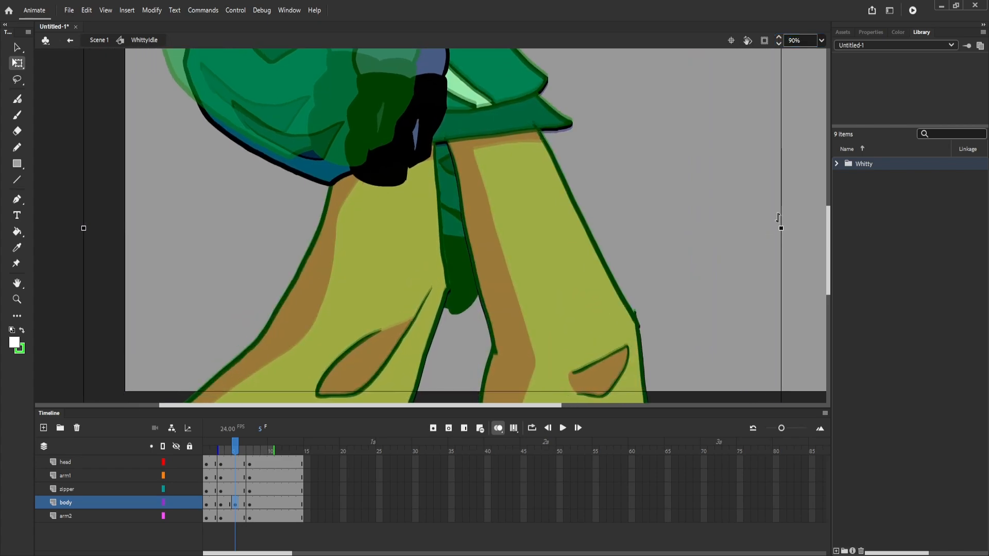
pyautogui.click(499, 429)
# Play back the idle animation with the whole figure in view to check the body's motion.
pyautogui.moveTo(258, 446); pyautogui.dragTo(242, 450)
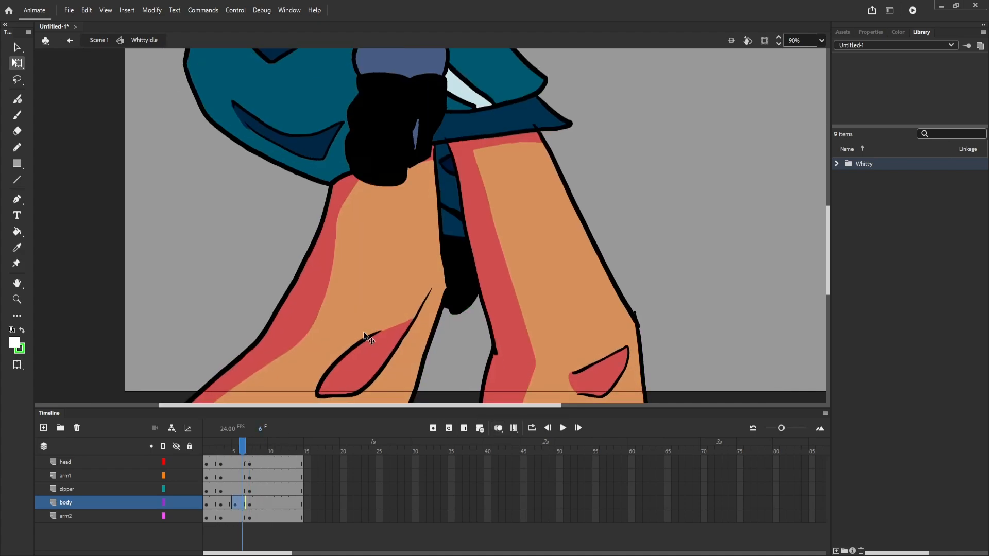
pyautogui.scroll(-5, 363, 276)
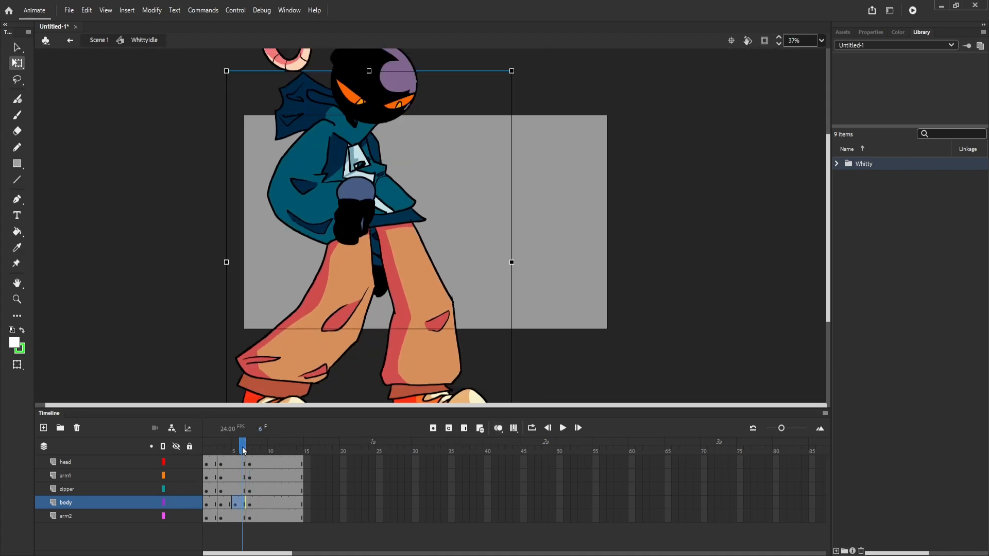
pyautogui.press('Return')
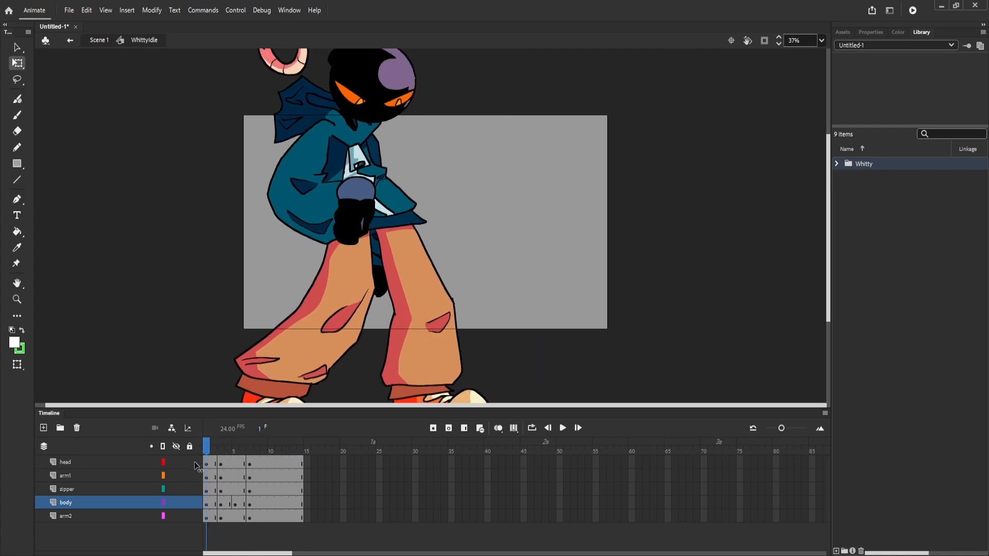
pyautogui.press('Return')
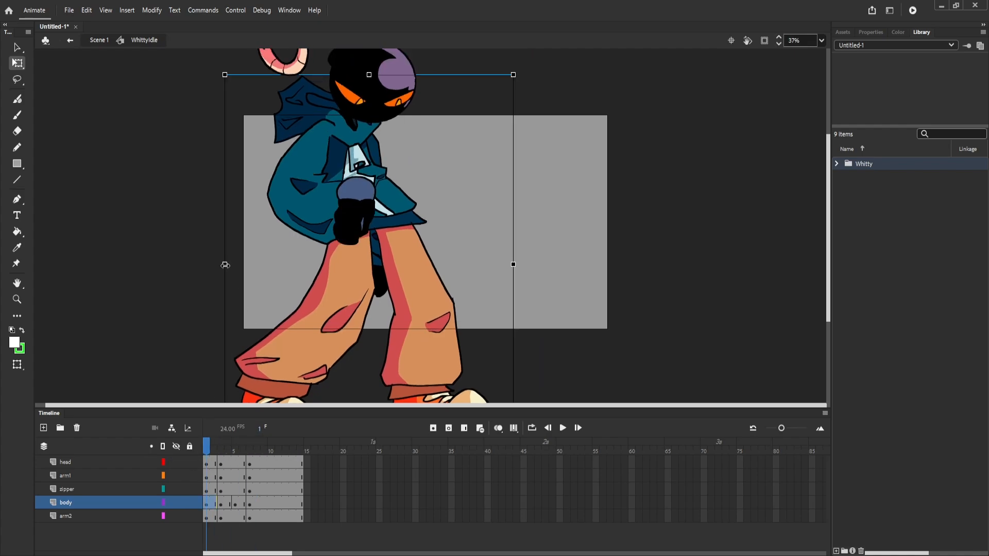
# Widen the body slightly on its frame 3 keyframe.
pyautogui.click(222, 451)
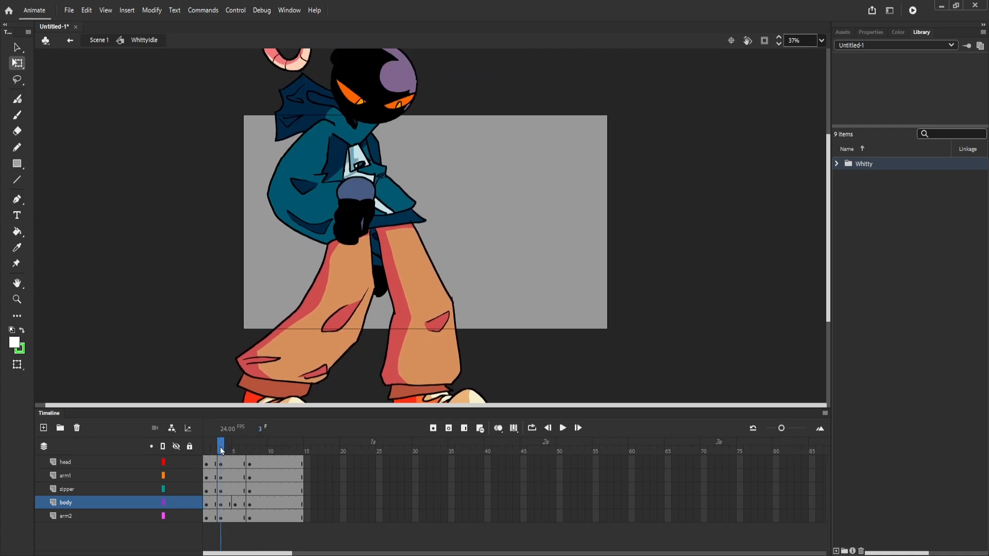
pyautogui.click(252, 287)
pyautogui.moveTo(226, 263); pyautogui.dragTo(223, 264)
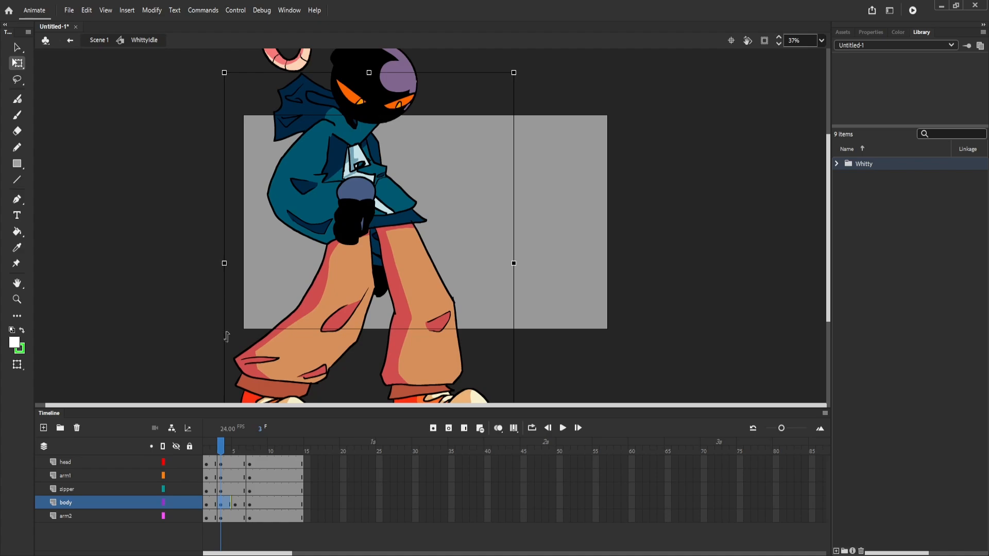
pyautogui.click(236, 452)
pyautogui.click(309, 355)
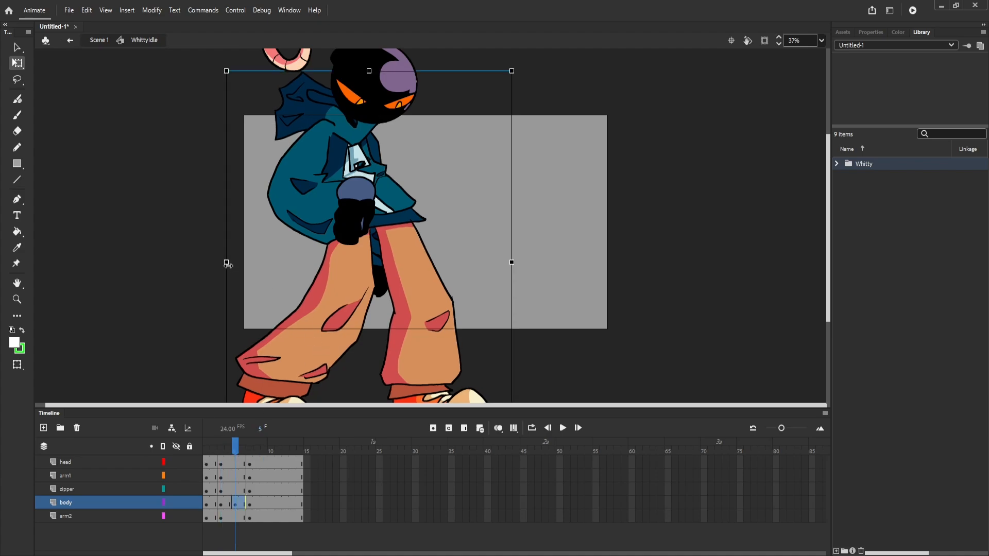
pyautogui.moveTo(224, 263); pyautogui.dragTo(221, 264)
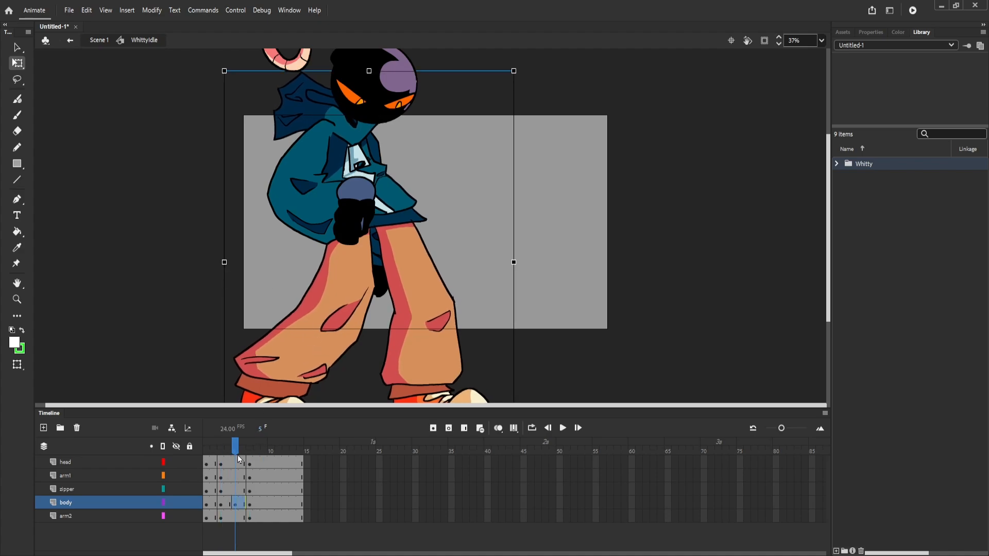
pyautogui.moveTo(238, 450); pyautogui.dragTo(236, 488)
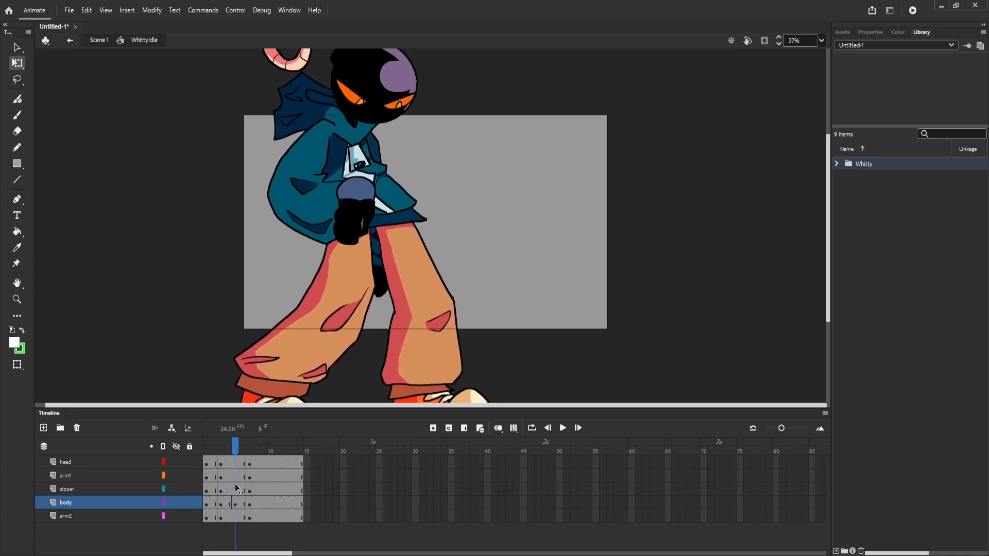
pyautogui.click(274, 384)
pyautogui.moveTo(224, 262); pyautogui.dragTo(226, 262)
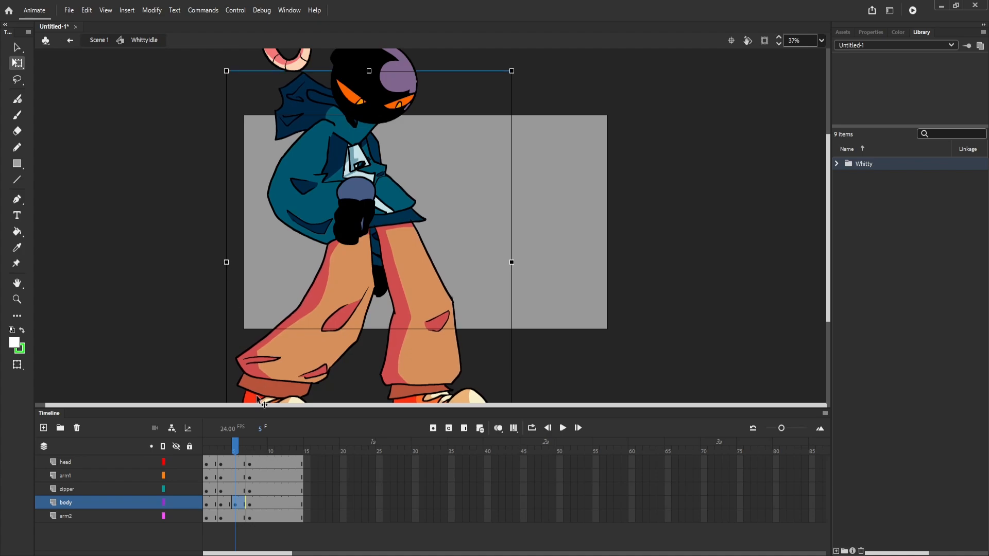
# Set a loop range covering the whole idle animation and play it back.
pyautogui.moveTo(238, 451); pyautogui.dragTo(299, 461)
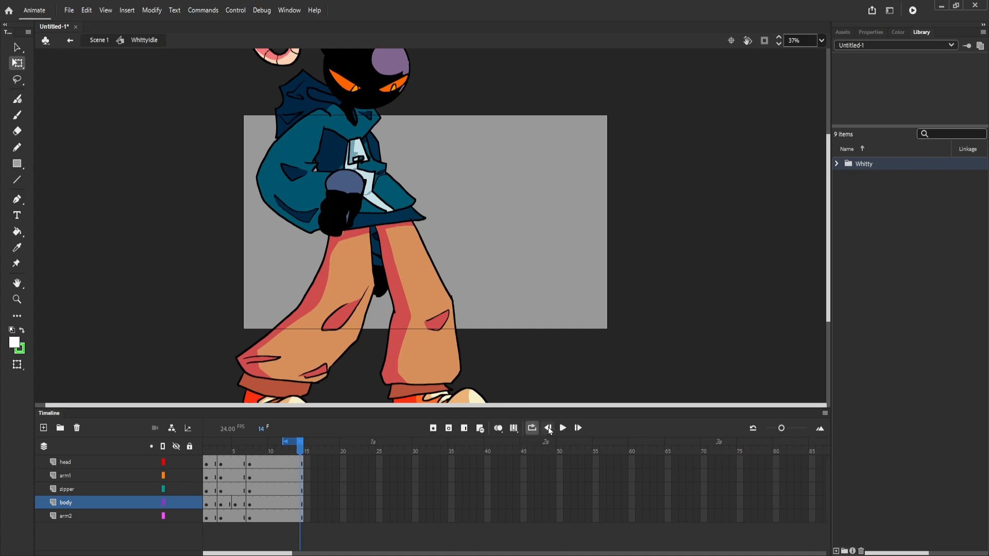
pyautogui.moveTo(283, 441); pyautogui.dragTo(320, 443)
pyautogui.click(563, 429)
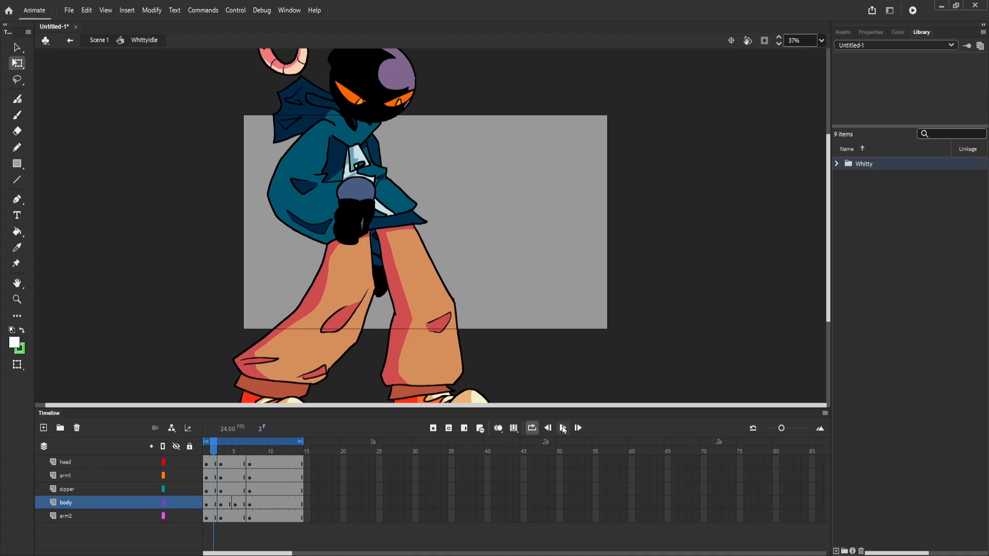
pyautogui.click(563, 428)
pyautogui.click(250, 507)
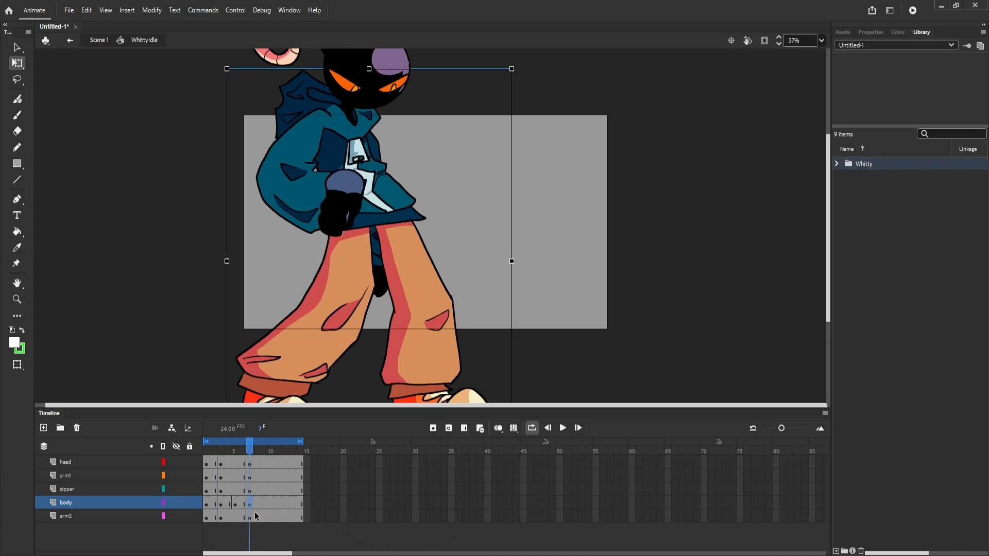
pyautogui.moveTo(231, 505); pyautogui.dragTo(235, 504)
pyautogui.moveTo(242, 452); pyautogui.dragTo(193, 458)
pyautogui.hotkey('ctrl', 'z')
pyautogui.hotkey('ctrl', 'z')
# Scrub through the frames and play the looped idle animation again to check its timing.
pyautogui.moveTo(263, 451); pyautogui.dragTo(293, 476)
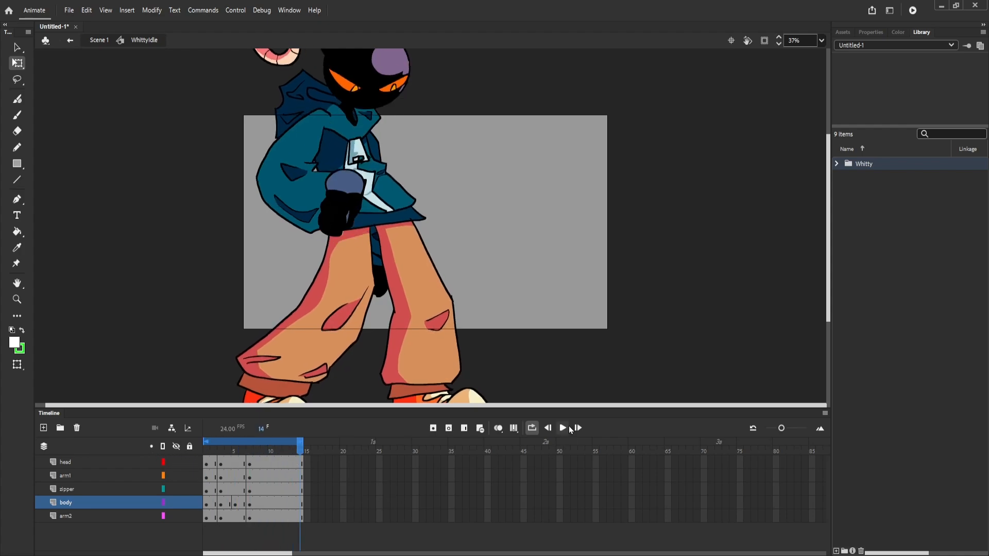
pyautogui.click(563, 429)
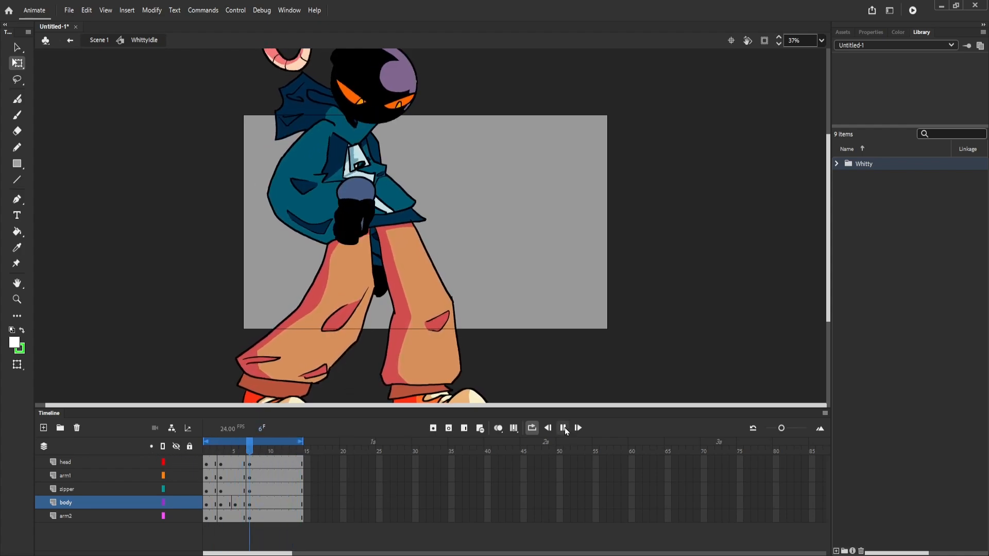
pyautogui.click(564, 428)
# Move the head layer's frame 7 keyframe to frame 9 and play back the loop.
pyautogui.moveTo(282, 455); pyautogui.dragTo(220, 452)
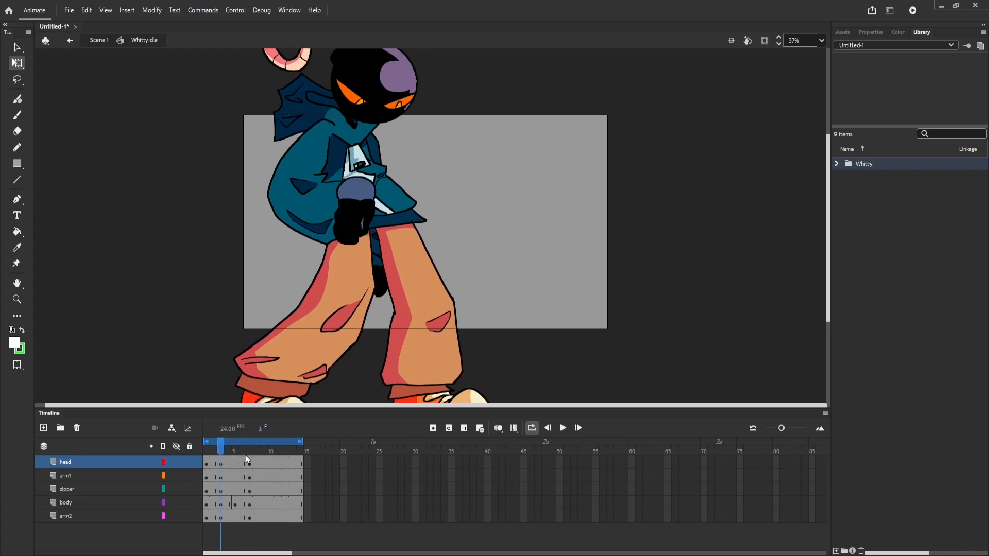
pyautogui.scroll(-4, 362, 208)
pyautogui.scroll(5, 392, 231)
pyautogui.click(390, 230)
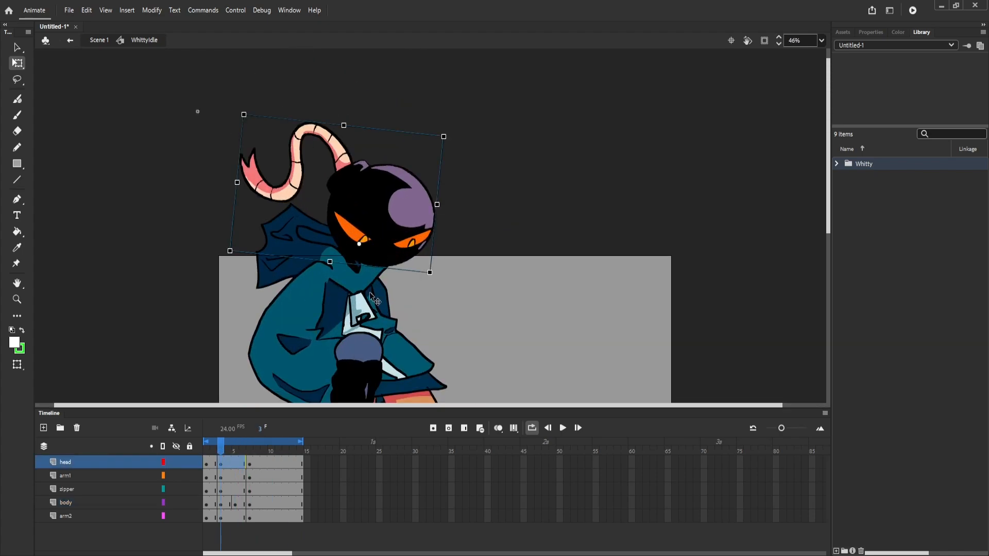
pyautogui.click(251, 462)
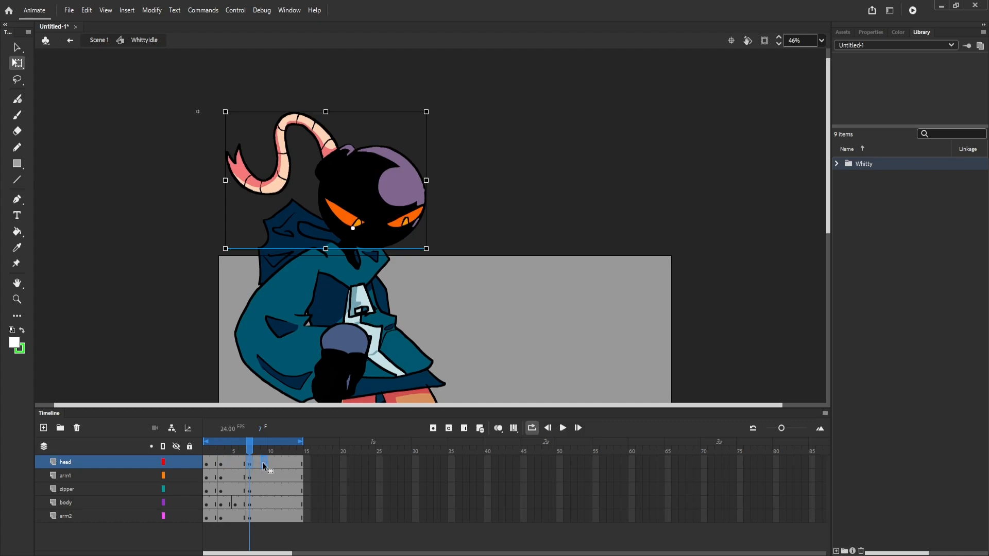
pyautogui.moveTo(263, 467); pyautogui.dragTo(263, 466)
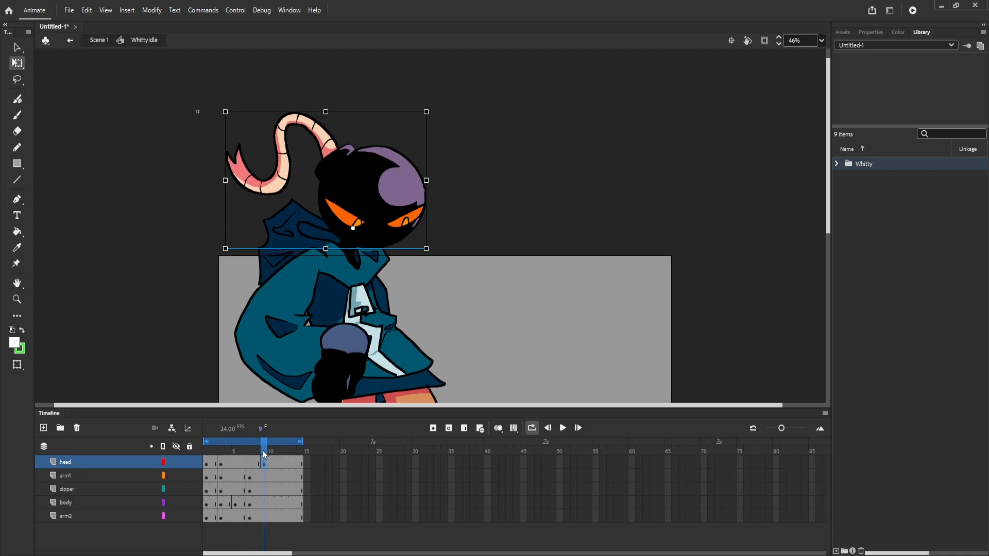
pyautogui.press('Return')
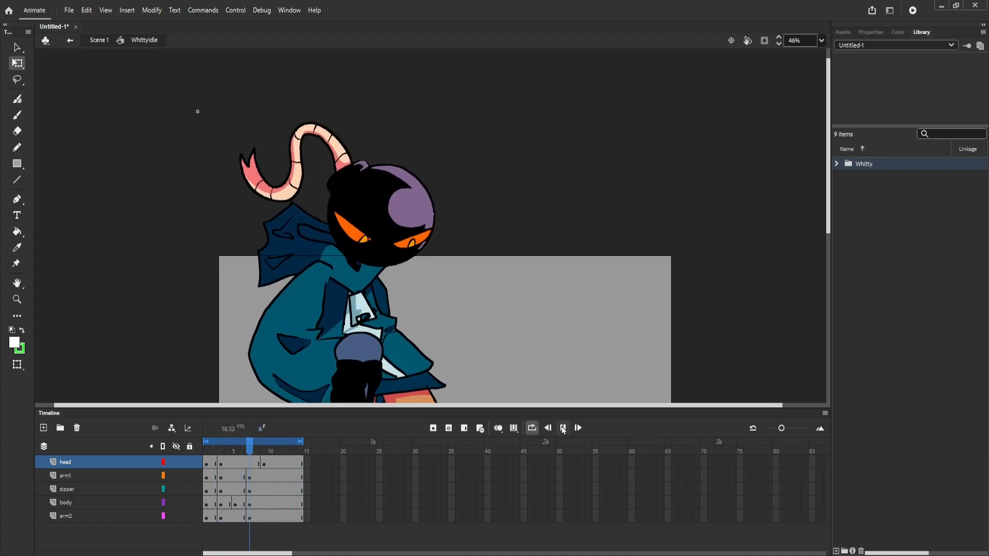
pyautogui.click(563, 429)
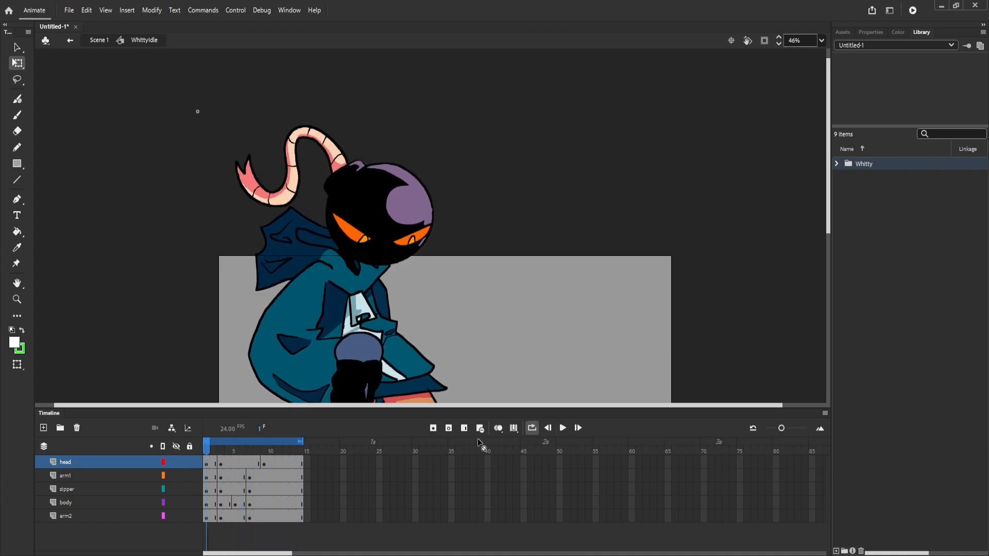
# Nudge the head up and slightly to the left on its frame 3 keyframe.
pyautogui.moveTo(208, 446)
pyautogui.mouseDown()
pyautogui.moveTo(309, 447)
pyautogui.moveTo(209, 446)
pyautogui.moveTo(220, 442)
pyautogui.mouseUp()
pyautogui.click(379, 255)
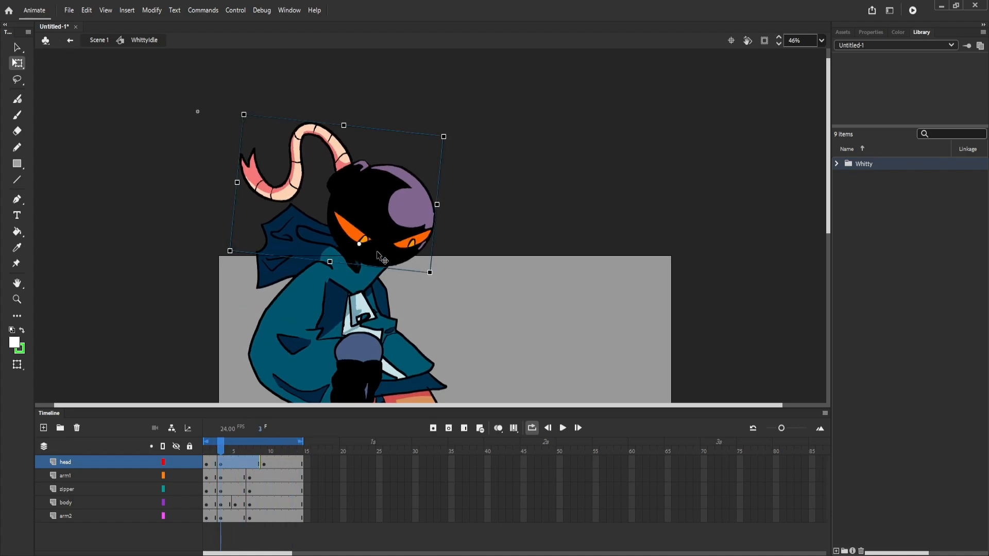
pyautogui.press('Left')
pyautogui.press('Up')
pyautogui.press('Up')
pyautogui.press('Up')
pyautogui.press('Up')
pyautogui.press('Up')
pyautogui.press('Left')
pyautogui.press('Up')
pyautogui.press('Left')
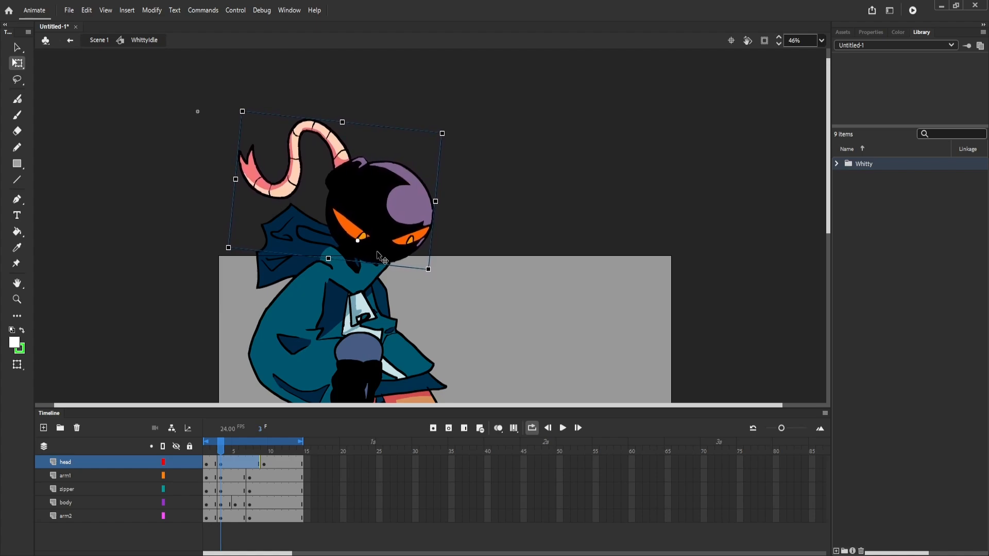
# Compare the head's position across frames 1 to 3 and play back the animation.
pyautogui.moveTo(222, 449)
pyautogui.mouseDown()
pyautogui.moveTo(213, 450)
pyautogui.moveTo(279, 458)
pyautogui.moveTo(209, 462)
pyautogui.mouseUp()
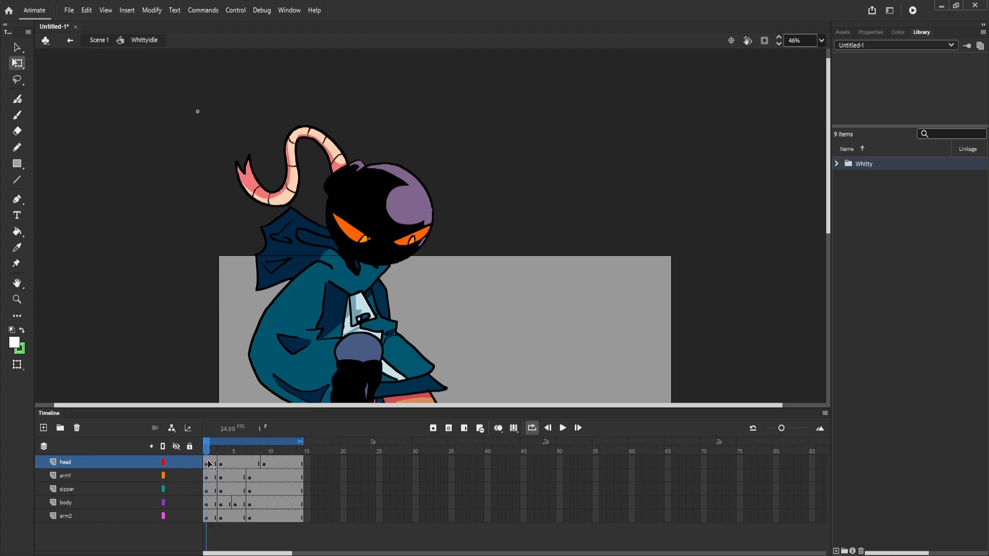
pyautogui.click(358, 253)
pyautogui.click(208, 446)
pyautogui.moveTo(210, 447); pyautogui.dragTo(198, 466)
pyautogui.press('Return')
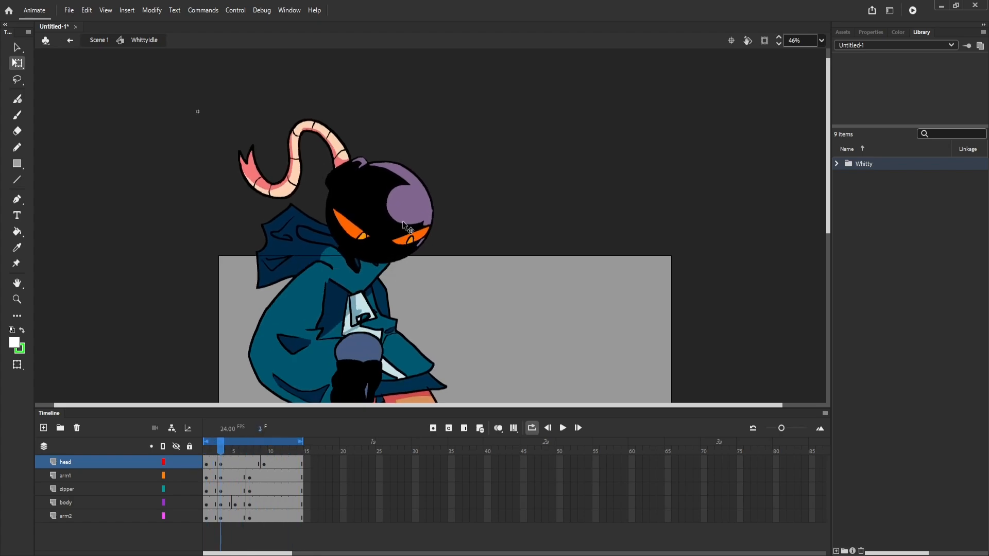
pyautogui.click(220, 464)
pyautogui.moveTo(222, 445); pyautogui.dragTo(213, 469)
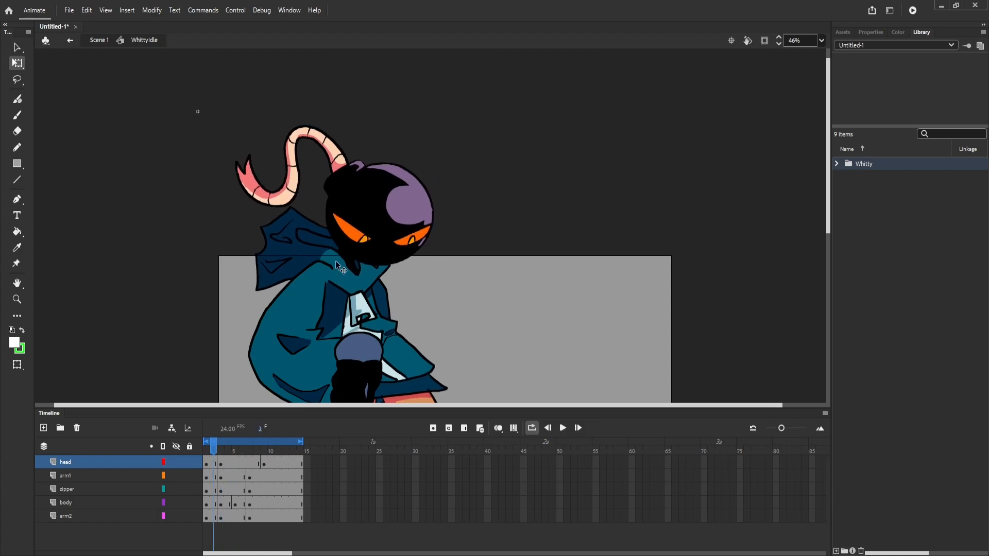
# Insert a keyframe on the head layer at frame 5, continuing from its frame 3 pose.
pyautogui.click(221, 452)
pyautogui.click(221, 464)
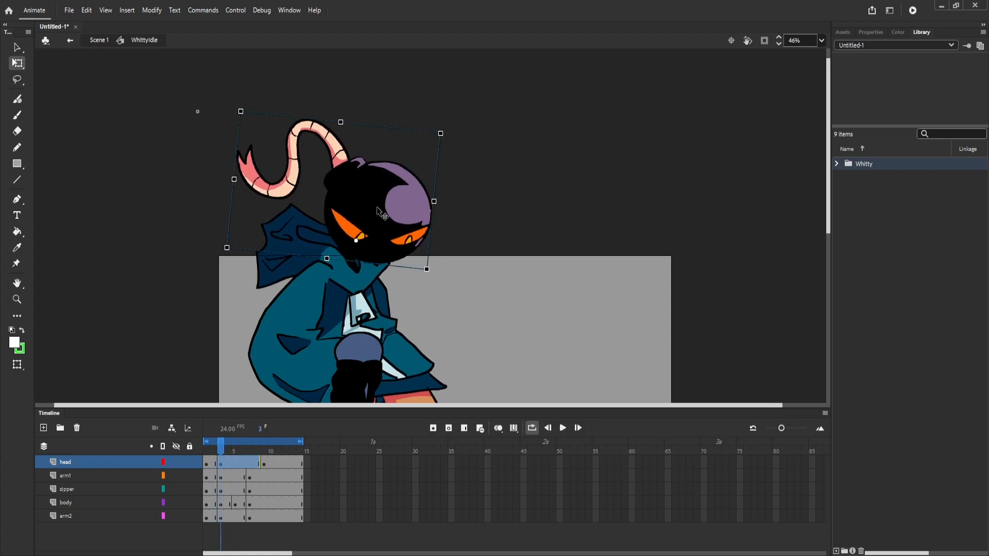
pyautogui.click(235, 462)
pyautogui.click(431, 429)
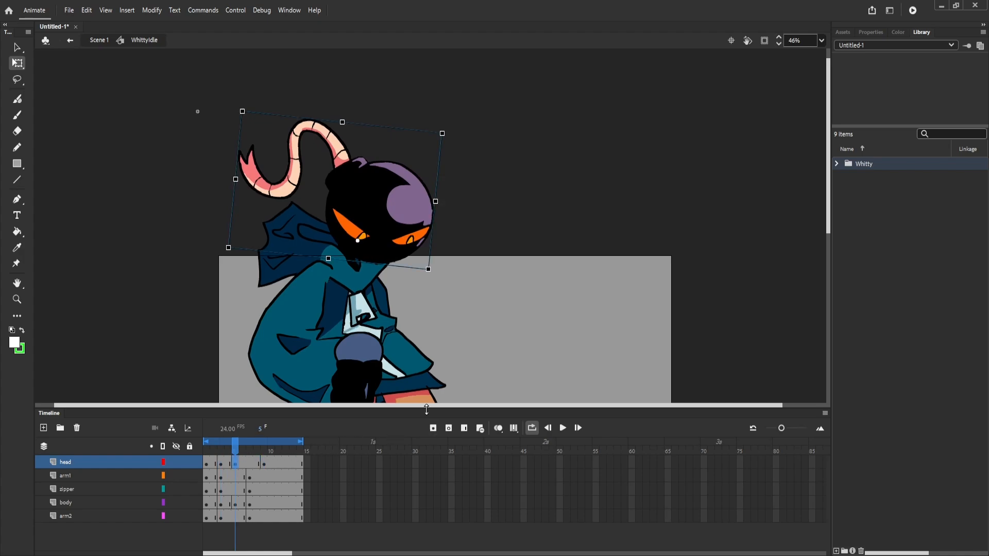
# Rotate the head slightly counterclockwise on its frame 5 keyframe and nudge it up a little.
pyautogui.click(221, 452)
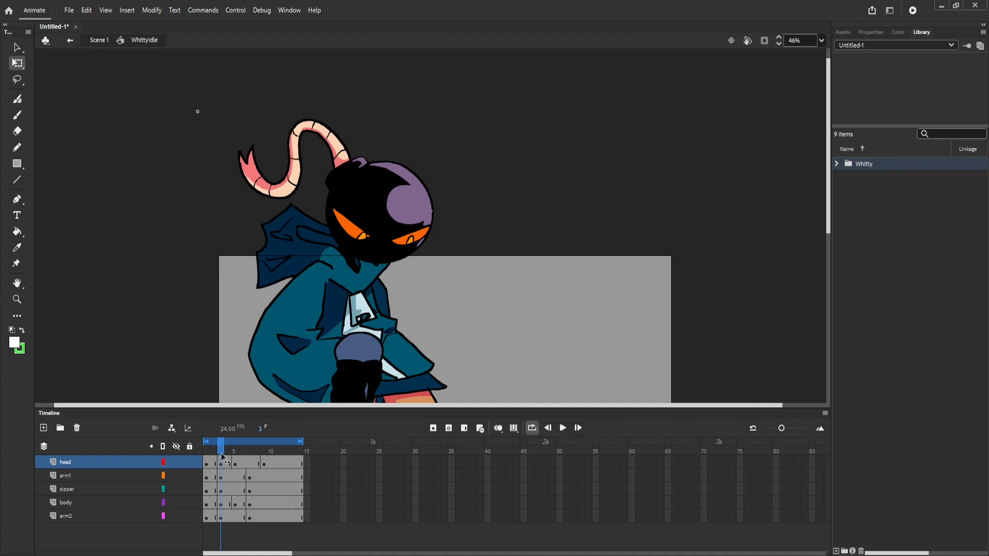
pyautogui.moveTo(221, 455); pyautogui.dragTo(238, 462)
pyautogui.click(402, 262)
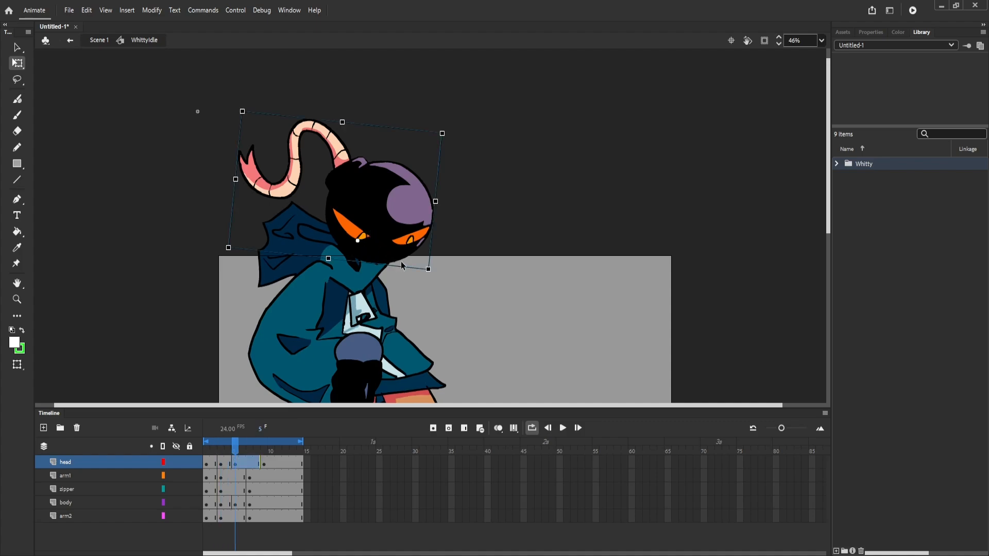
pyautogui.moveTo(433, 274); pyautogui.dragTo(434, 265)
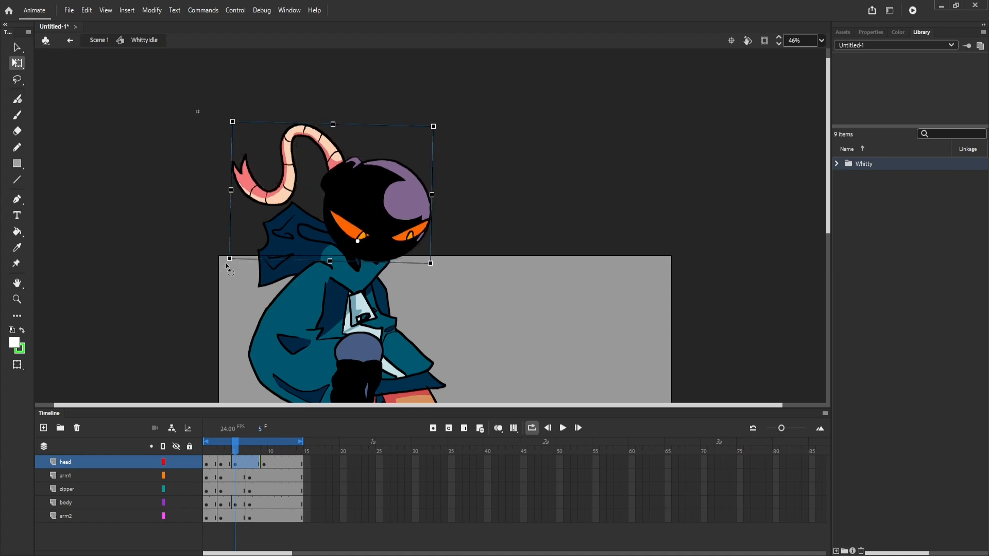
pyautogui.moveTo(227, 266); pyautogui.dragTo(228, 258)
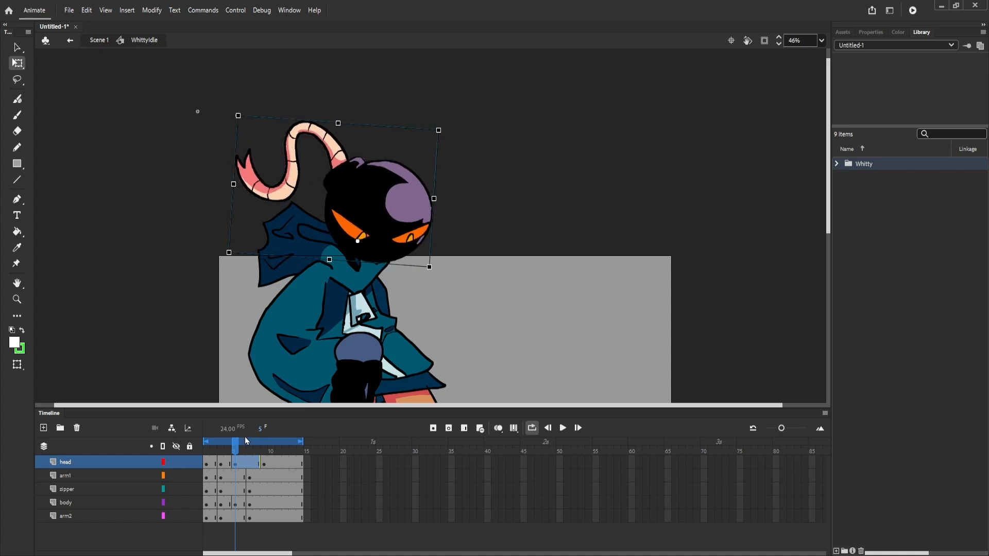
pyautogui.moveTo(236, 447); pyautogui.dragTo(253, 462)
pyautogui.click(370, 183)
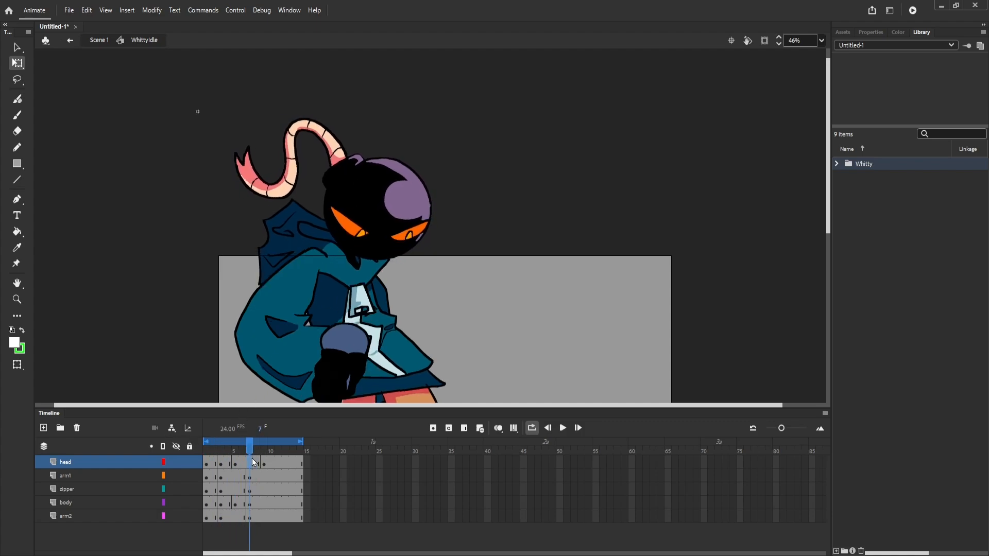
# Move the head layer's frame 9 keyframe to frame 7 and insert a new keyframe with the same pose at frame 9.
pyautogui.click(263, 467)
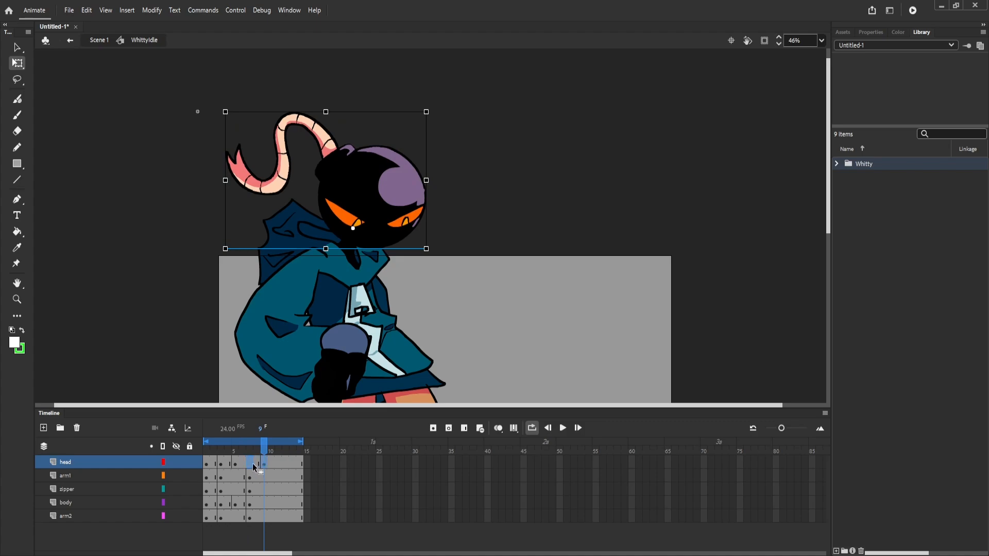
pyautogui.moveTo(252, 463); pyautogui.dragTo(250, 464)
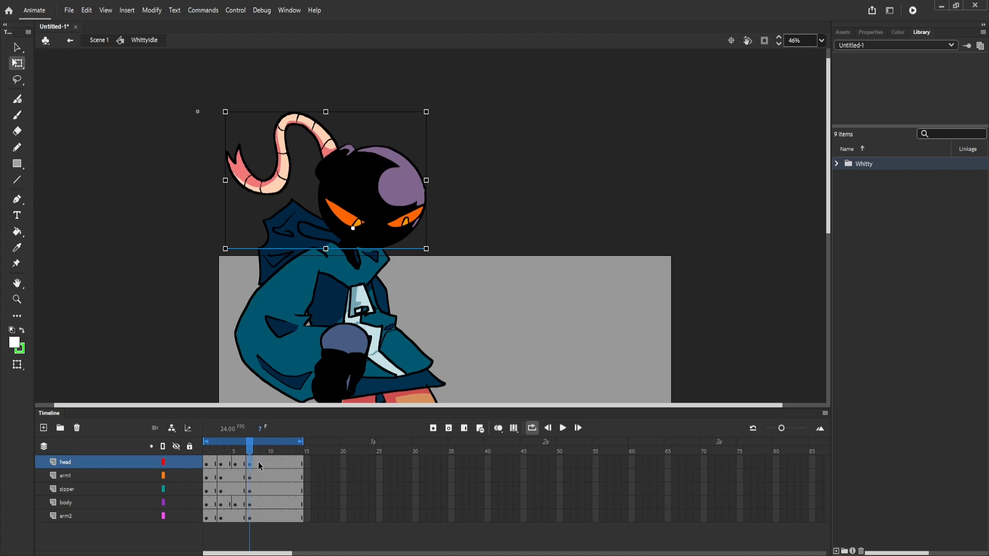
pyautogui.click(429, 432)
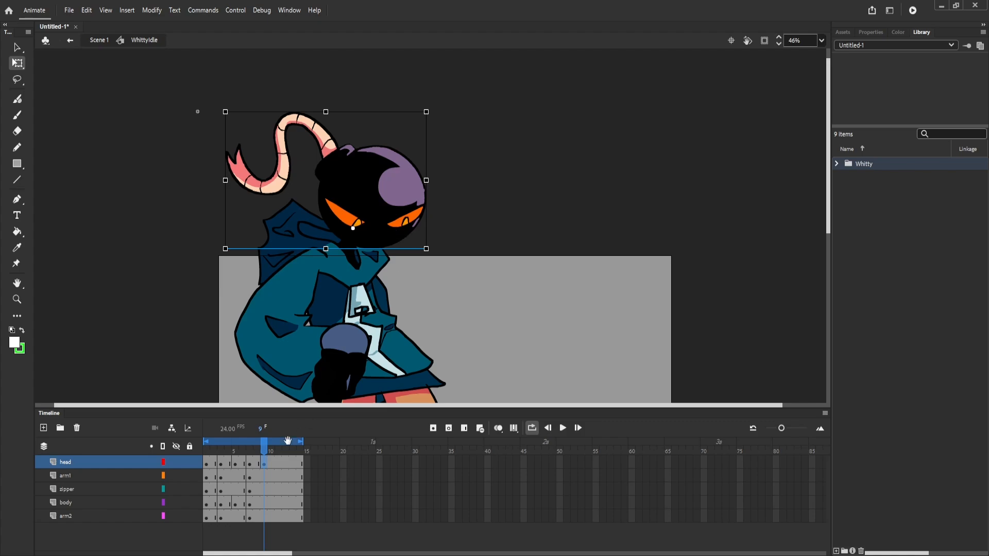
# Nudge the head slightly down and to the right on its frame 7 keyframe and tilt it a few degrees clockwise.
pyautogui.moveTo(266, 457); pyautogui.dragTo(257, 455)
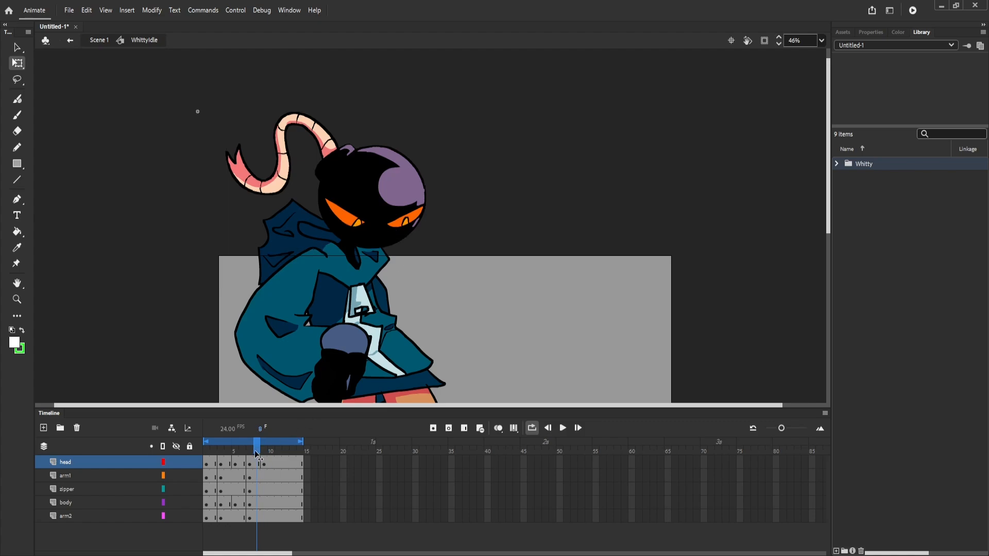
pyautogui.click(409, 238)
pyautogui.press('Down')
pyautogui.press('Down')
pyautogui.press('Right')
pyautogui.press('Right')
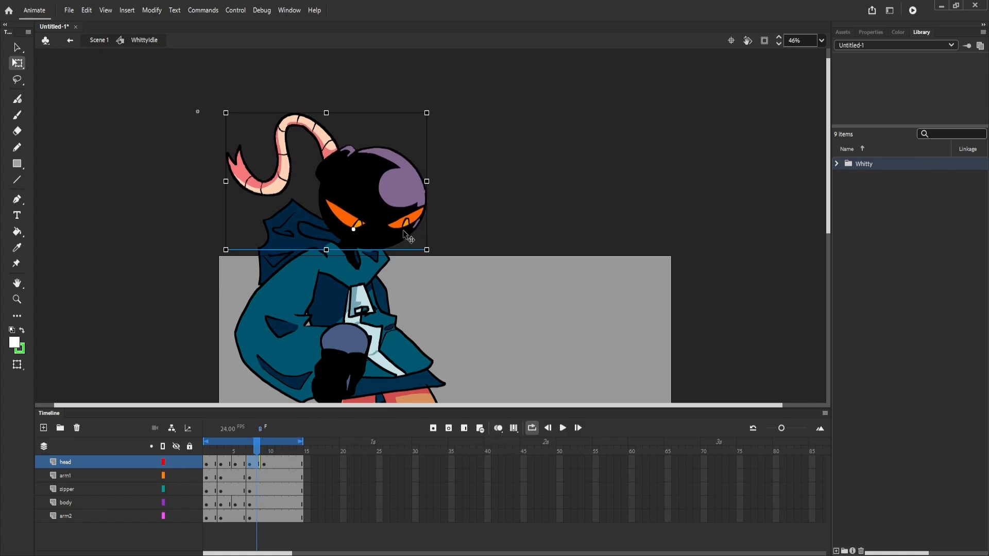
pyautogui.press('Down')
pyautogui.press('Down')
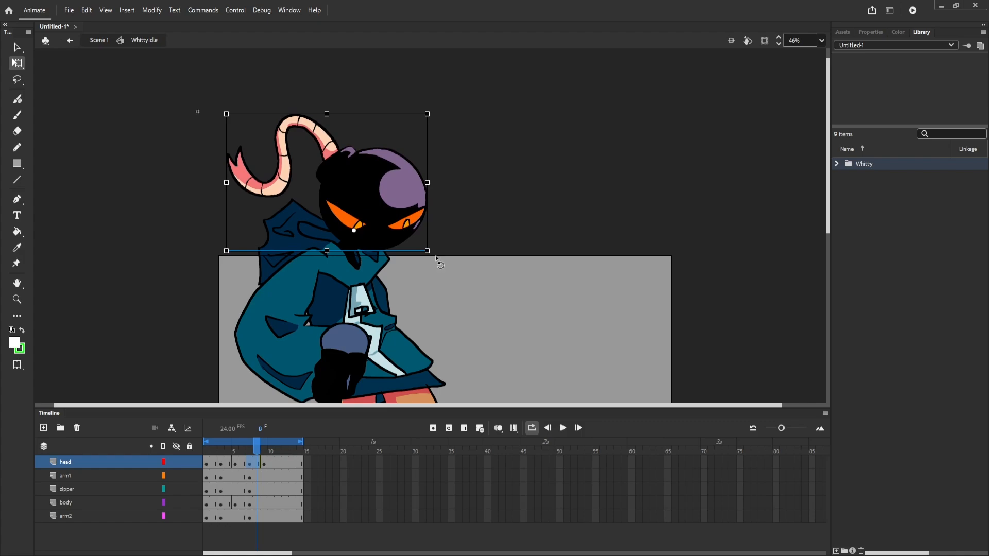
pyautogui.moveTo(436, 263); pyautogui.dragTo(439, 264)
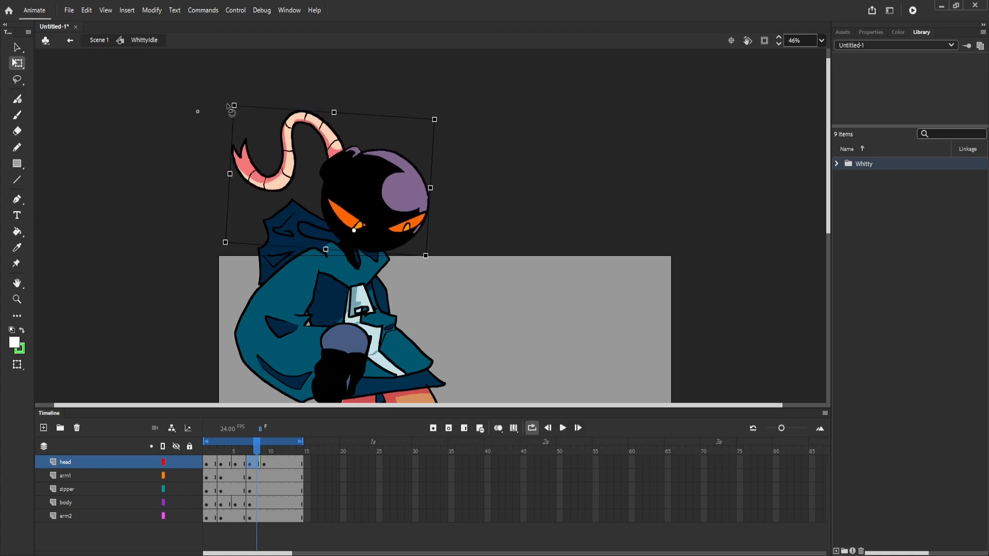
pyautogui.moveTo(228, 103); pyautogui.dragTo(227, 106)
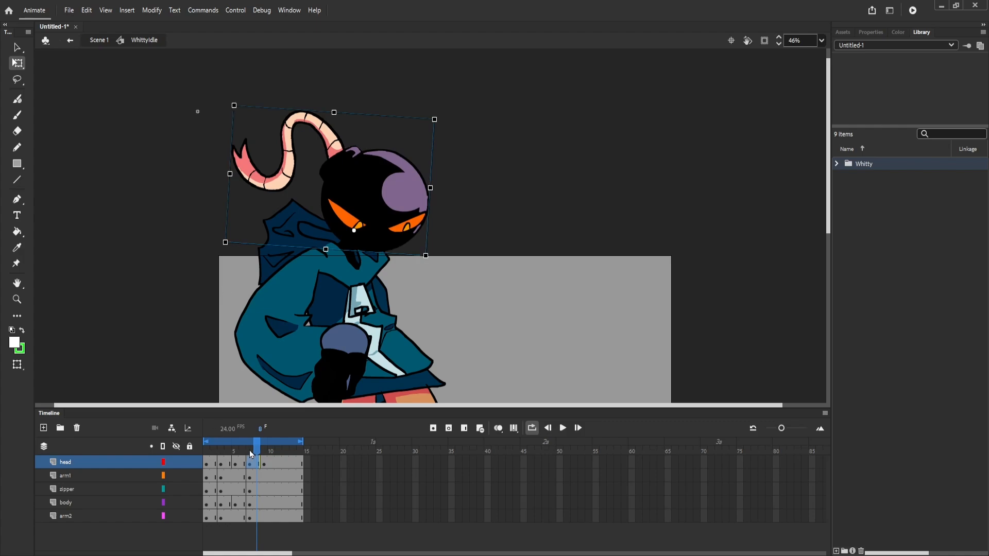
# Play back the looped idle to check the head's motion through the frame 5 and frame 7 keyframes.
pyautogui.moveTo(253, 449)
pyautogui.mouseDown()
pyautogui.moveTo(205, 449)
pyautogui.moveTo(252, 452)
pyautogui.mouseUp()
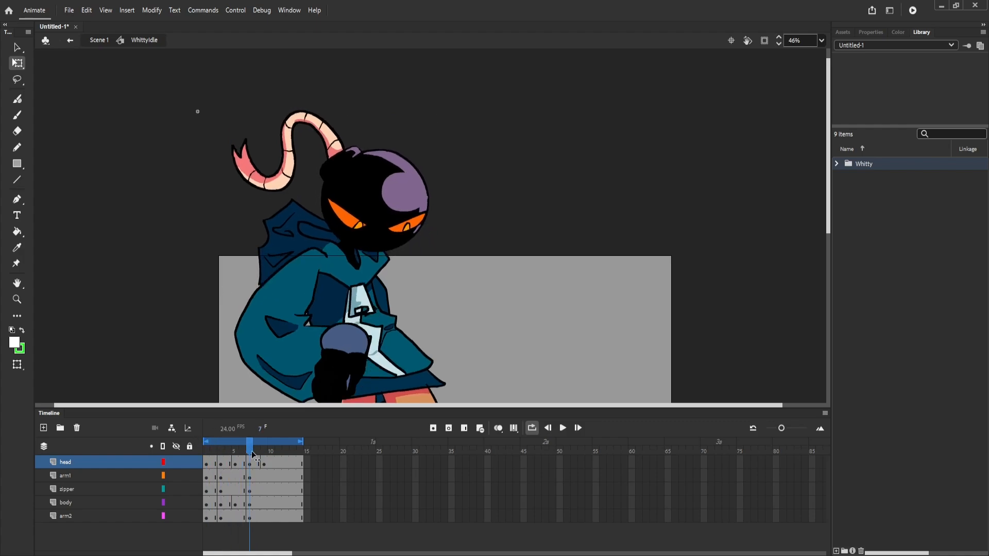
pyautogui.click(563, 429)
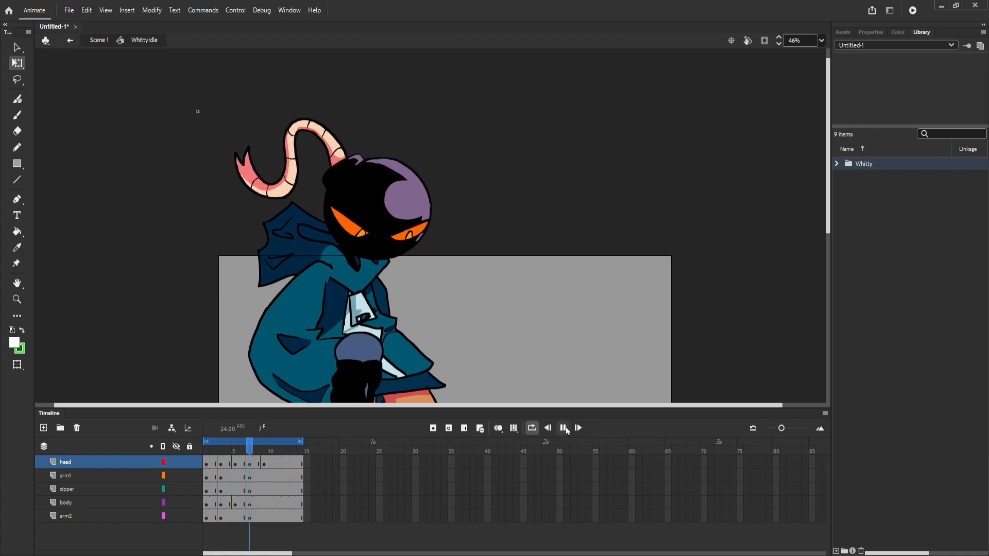
pyautogui.click(563, 429)
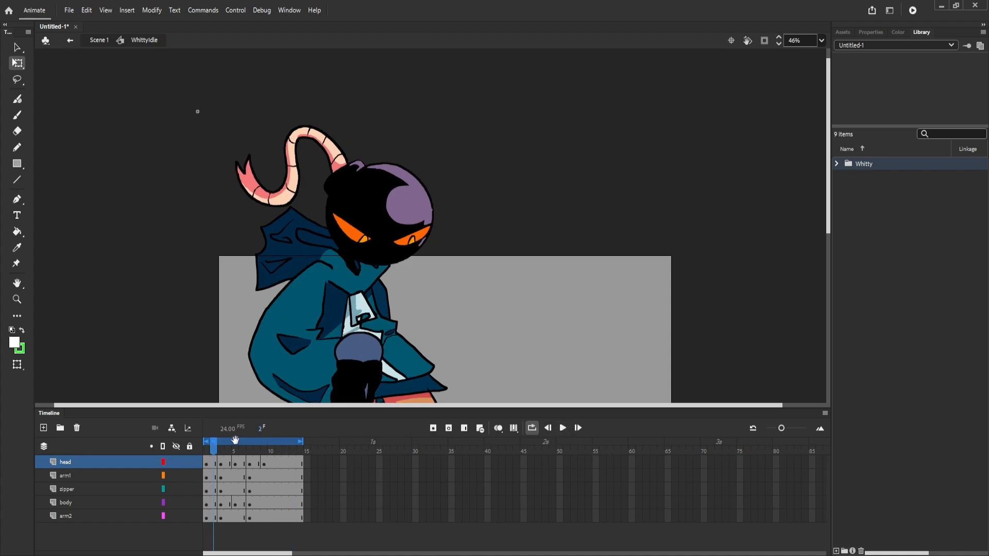
# Tilt the head slightly further clockwise on its keyframes at frames 5, 3 and 1.
pyautogui.moveTo(215, 451); pyautogui.dragTo(242, 448)
pyautogui.click(369, 245)
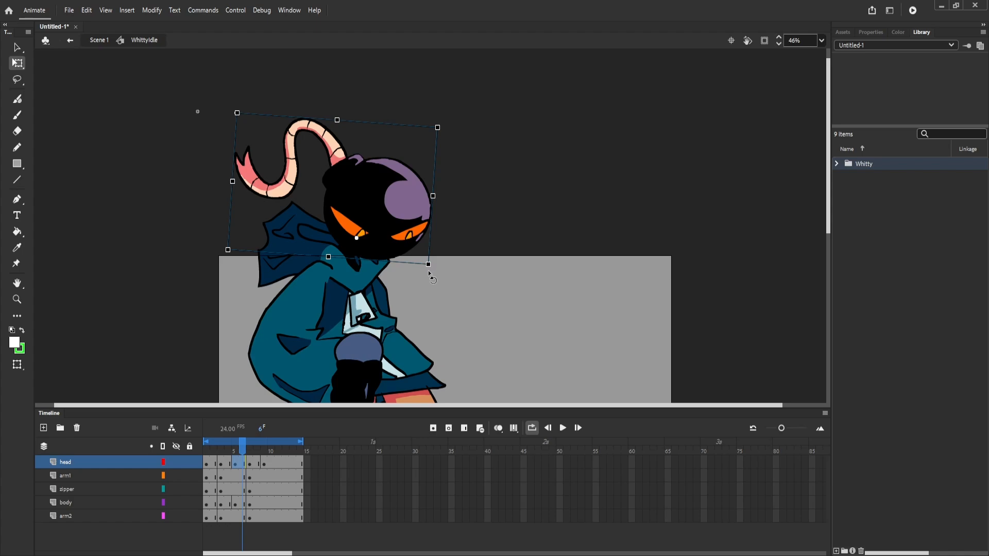
pyautogui.moveTo(225, 259); pyautogui.dragTo(219, 251)
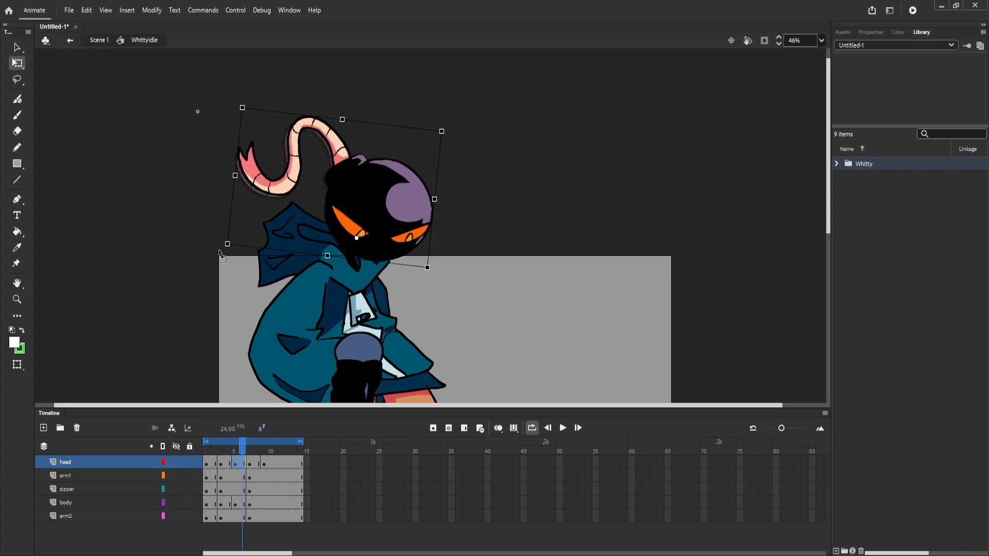
pyautogui.moveTo(242, 449); pyautogui.dragTo(220, 451)
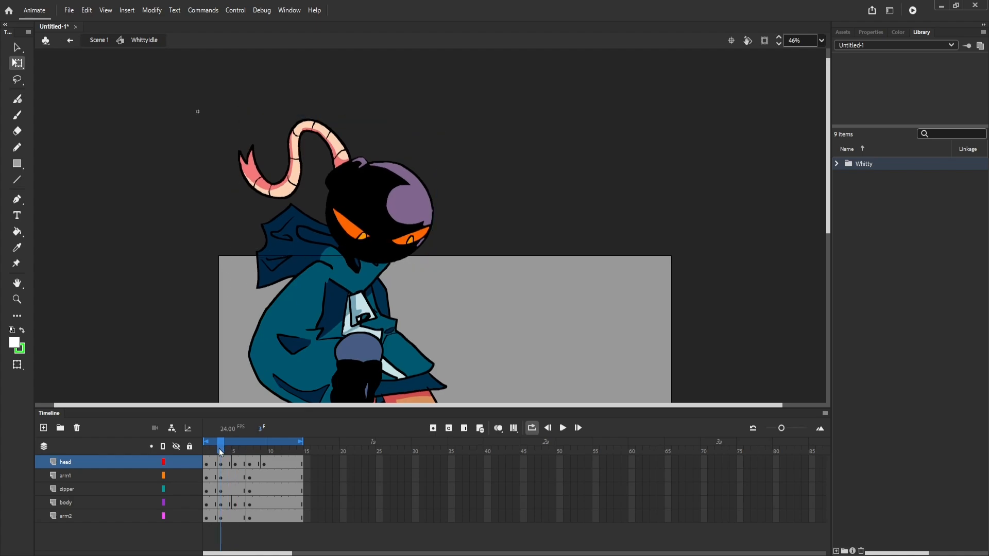
pyautogui.moveTo(223, 251); pyautogui.dragTo(222, 245)
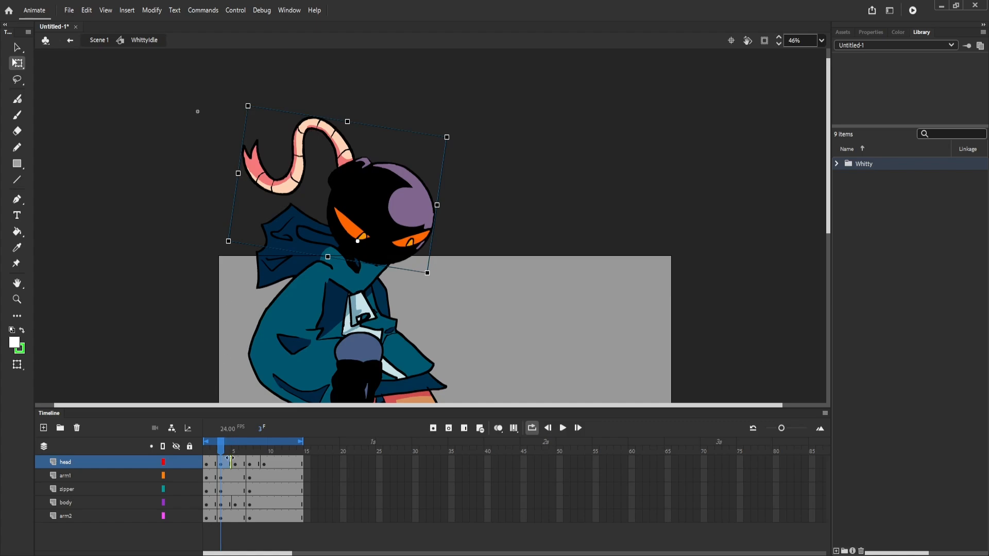
pyautogui.click(211, 452)
pyautogui.click(365, 202)
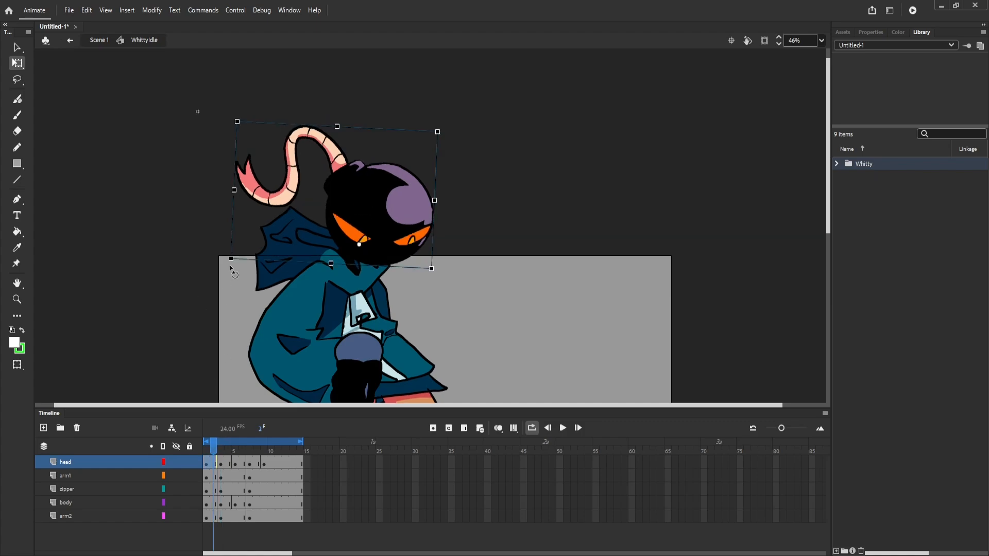
pyautogui.moveTo(232, 269); pyautogui.dragTo(224, 259)
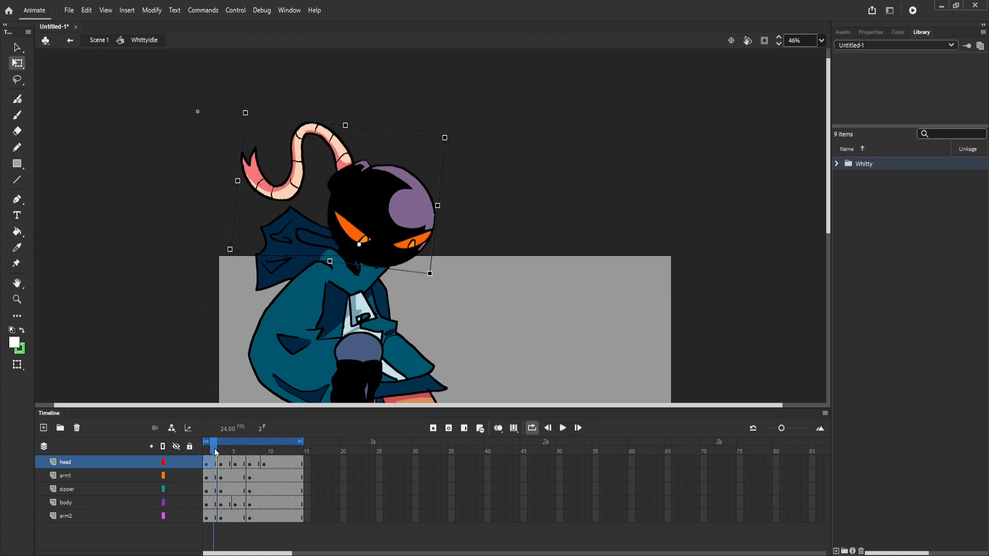
# Scrub between frames 1 and 5 to compare the head's tilt and height.
pyautogui.moveTo(215, 452); pyautogui.dragTo(238, 456)
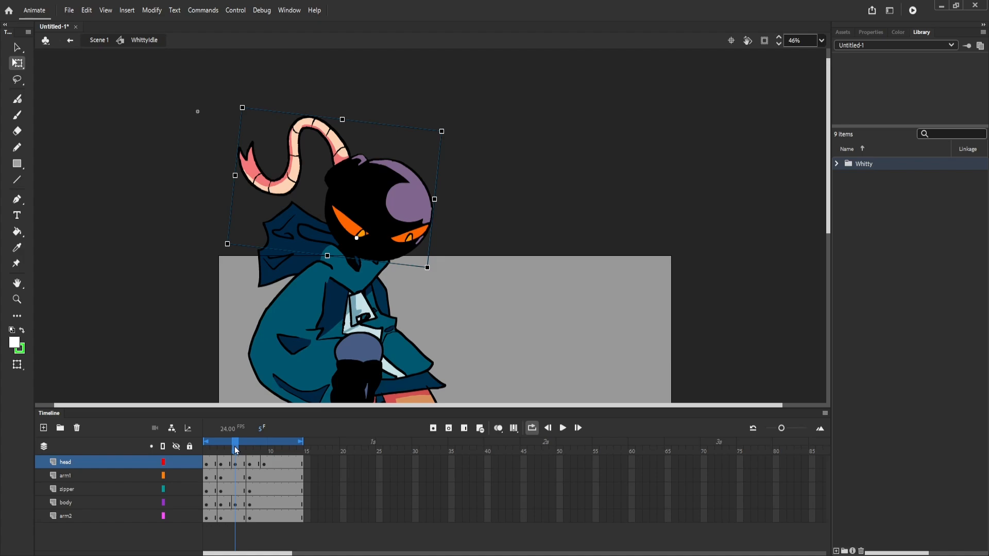
pyautogui.moveTo(236, 451); pyautogui.dragTo(197, 447)
pyautogui.click(395, 226)
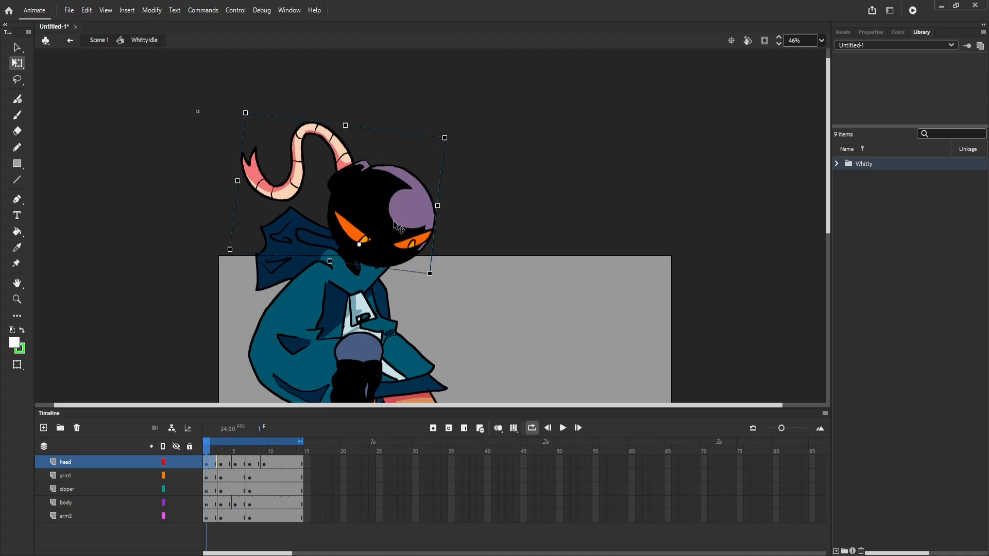
pyautogui.click(235, 452)
pyautogui.click(346, 260)
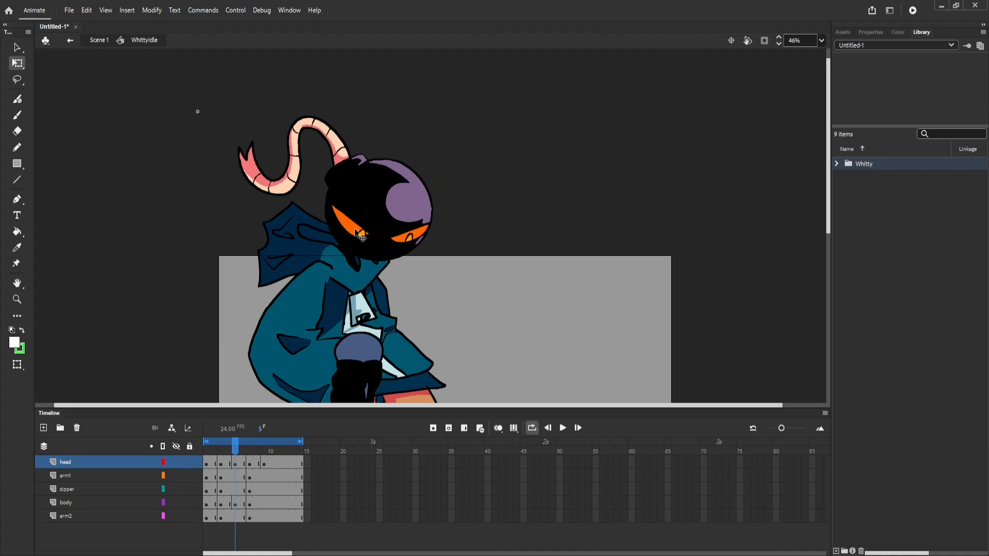
# Nudge the head up on its frame 5 keyframe and rotate it slightly counterclockwise.
pyautogui.moveTo(239, 444)
pyautogui.mouseDown()
pyautogui.moveTo(222, 458)
pyautogui.moveTo(230, 466)
pyautogui.moveTo(207, 464)
pyautogui.moveTo(272, 466)
pyautogui.moveTo(242, 461)
pyautogui.moveTo(268, 456)
pyautogui.moveTo(226, 452)
pyautogui.moveTo(245, 459)
pyautogui.mouseUp()
pyautogui.click(381, 227)
pyautogui.click(434, 209)
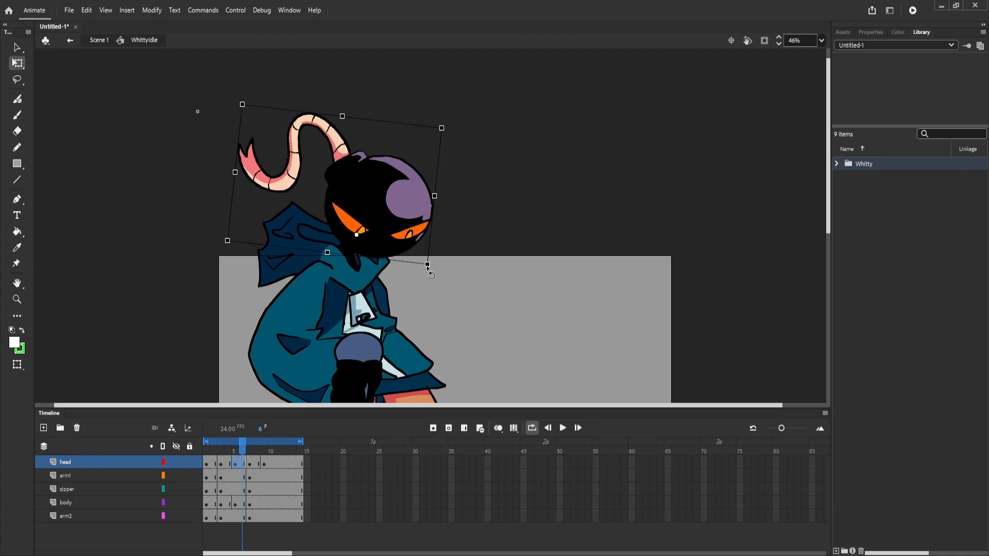
pyautogui.moveTo(227, 247); pyautogui.dragTo(227, 253)
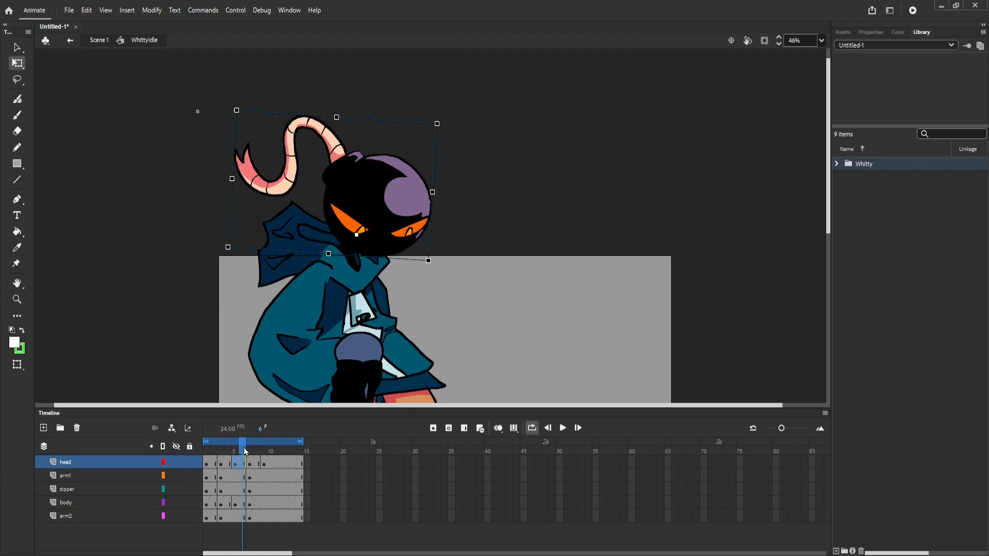
# Rotate the head slightly counterclockwise on its frame 7 keyframe, working at 70% zoom.
pyautogui.moveTo(244, 451); pyautogui.dragTo(252, 452)
pyautogui.click(318, 235)
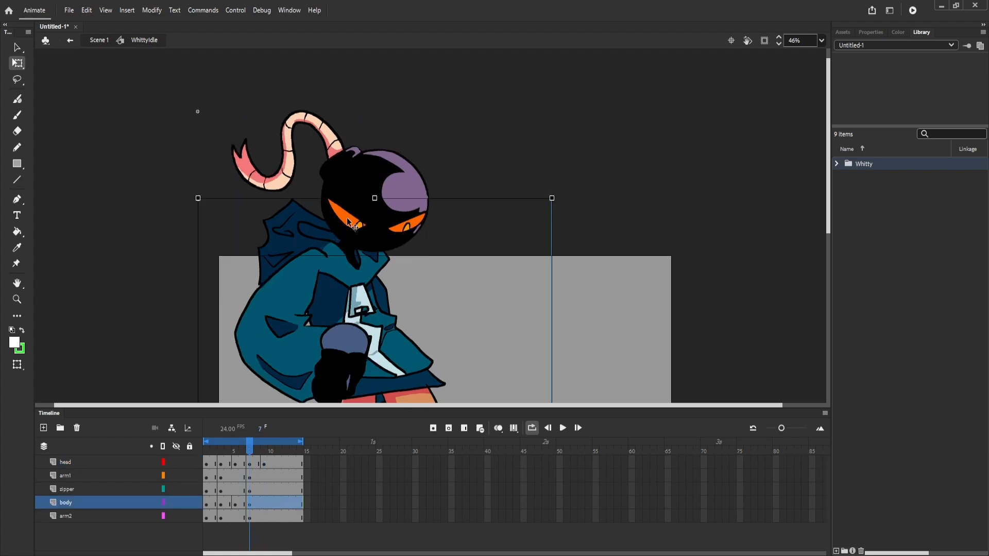
pyautogui.click(348, 223)
pyautogui.moveTo(224, 250); pyautogui.dragTo(225, 249)
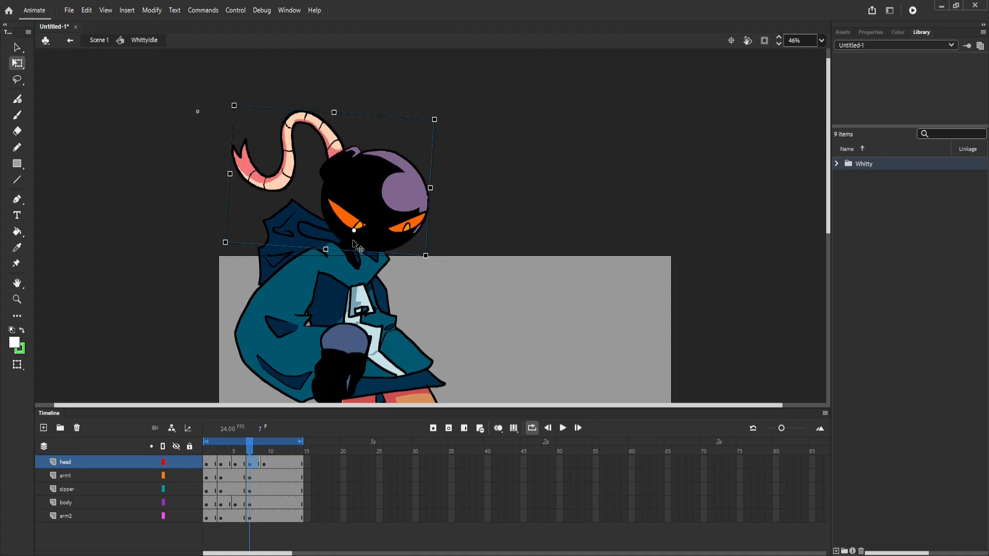
pyautogui.click(778, 36)
pyautogui.click(779, 37)
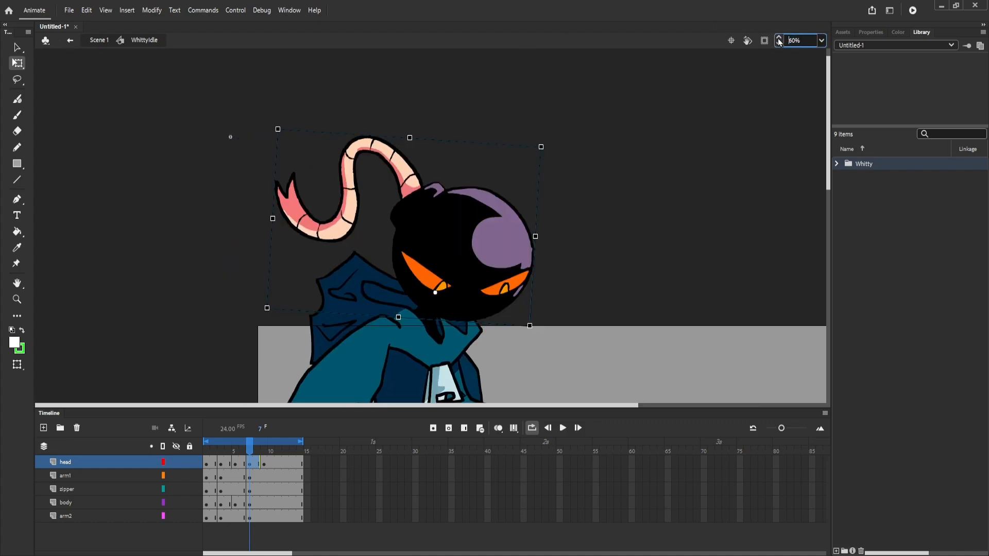
pyautogui.click(778, 37)
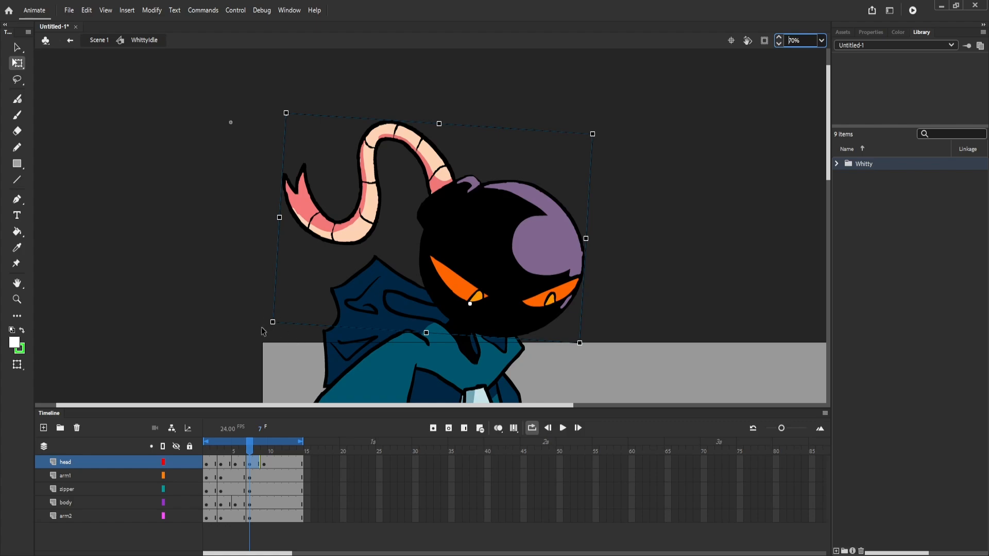
pyautogui.moveTo(268, 333); pyautogui.dragTo(271, 340)
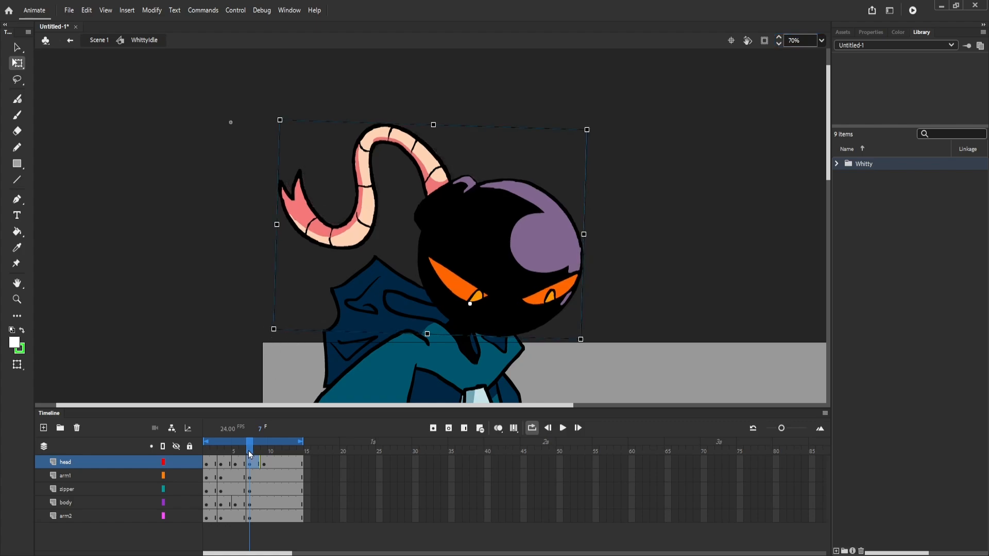
# Nudge the head up very slightly on its frame 7 keyframe and scrub to frame 14 to check the motion.
pyautogui.moveTo(249, 451)
pyautogui.mouseDown()
pyautogui.moveTo(271, 452)
pyautogui.moveTo(256, 453)
pyautogui.mouseUp()
pyautogui.click(504, 291)
pyautogui.moveTo(503, 294); pyautogui.dragTo(503, 292)
pyautogui.moveTo(259, 450); pyautogui.dragTo(305, 459)
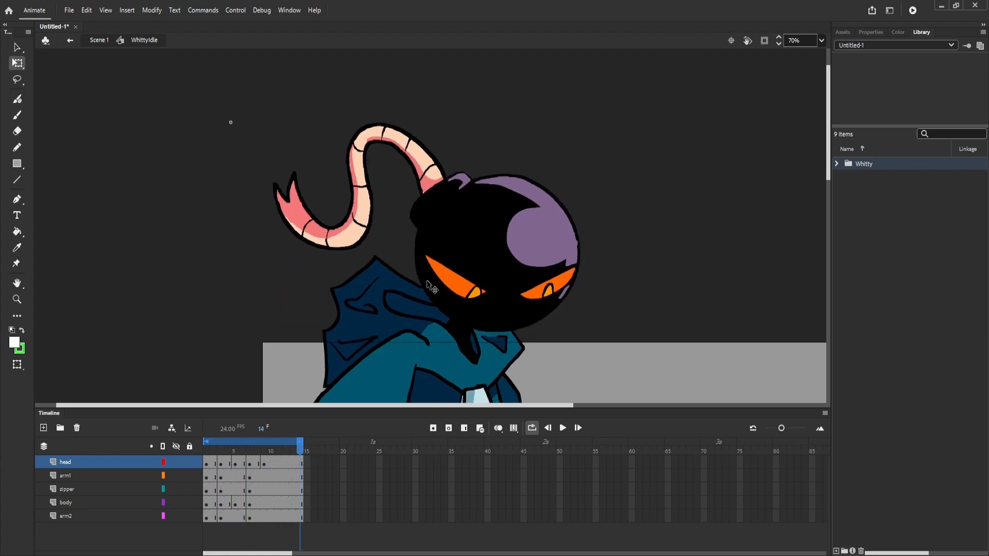
# Play back the idle animation with the whole upper body in view and stop it.
pyautogui.scroll(-1, 343, 176)
pyautogui.click(562, 428)
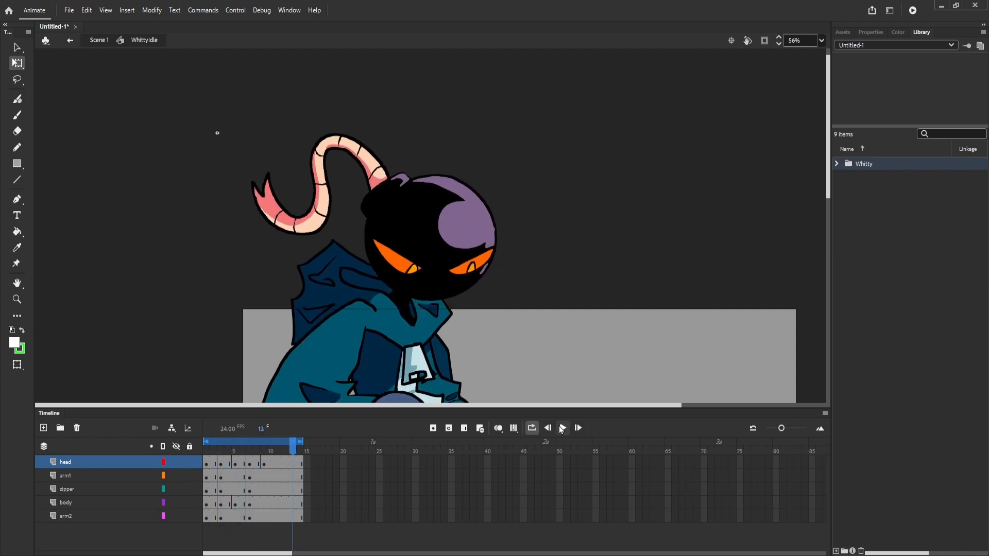
pyautogui.click(562, 429)
# Hide the arm1, zipper and arm2 layers and play the loop to check only the head and body motion.
pyautogui.click(175, 476)
pyautogui.click(175, 489)
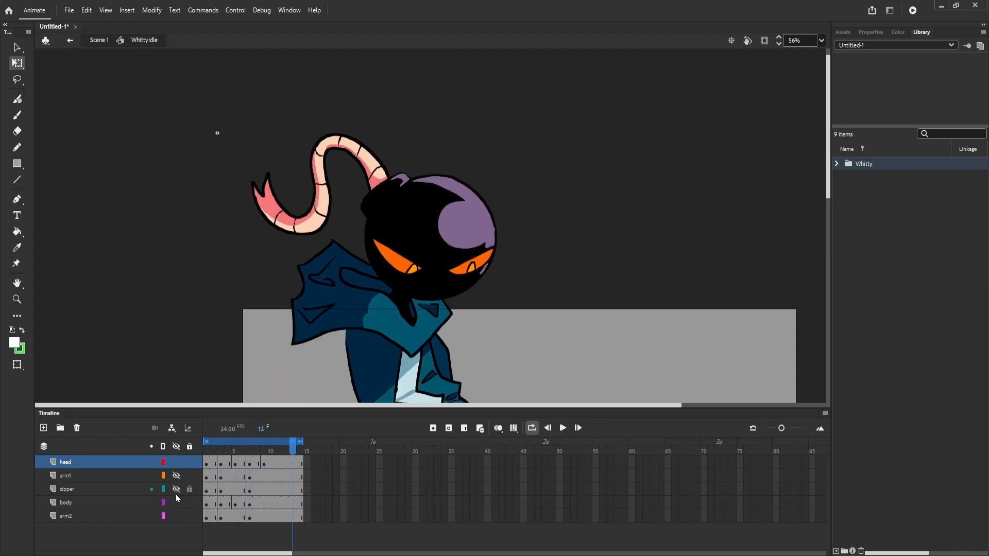
pyautogui.click(176, 490)
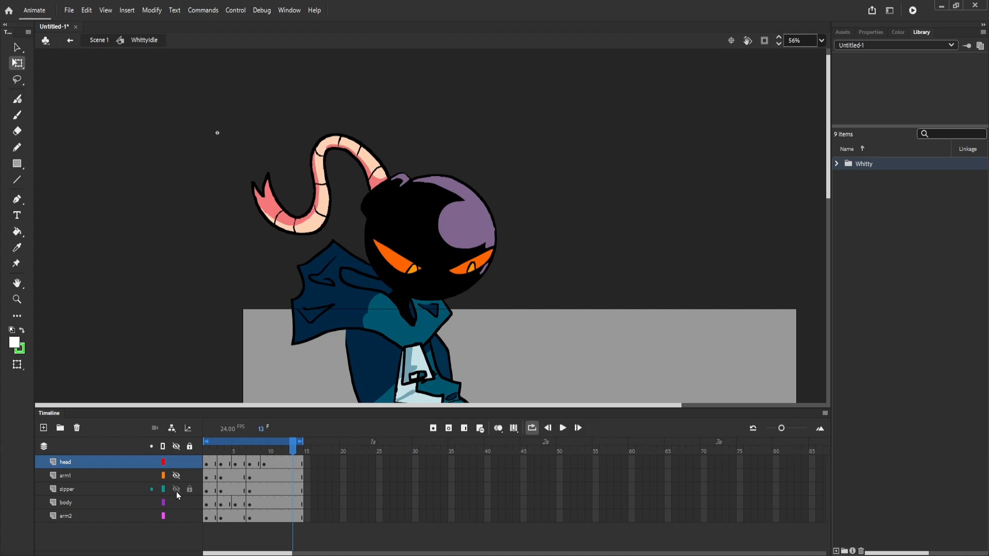
pyautogui.click(176, 489)
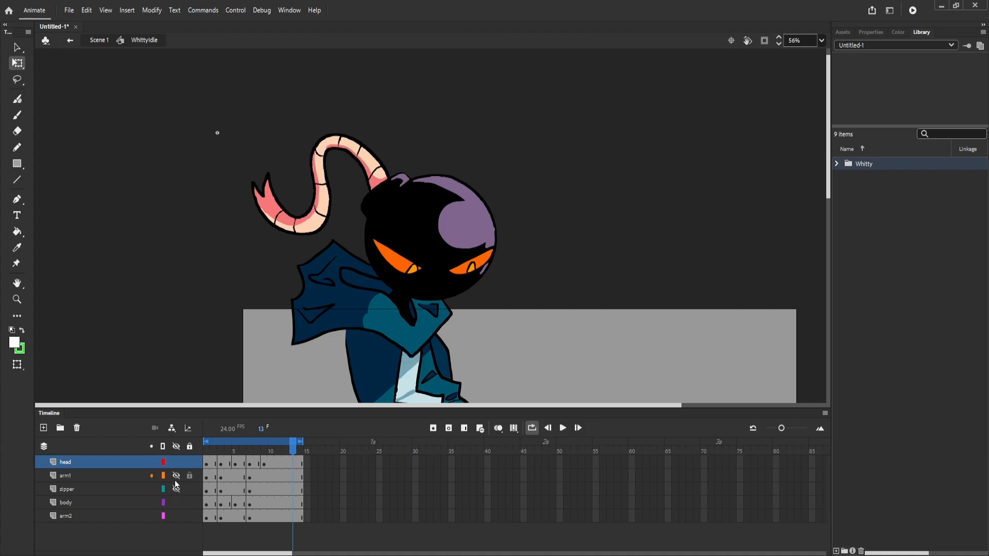
pyautogui.click(176, 516)
pyautogui.scroll(-2, 417, 317)
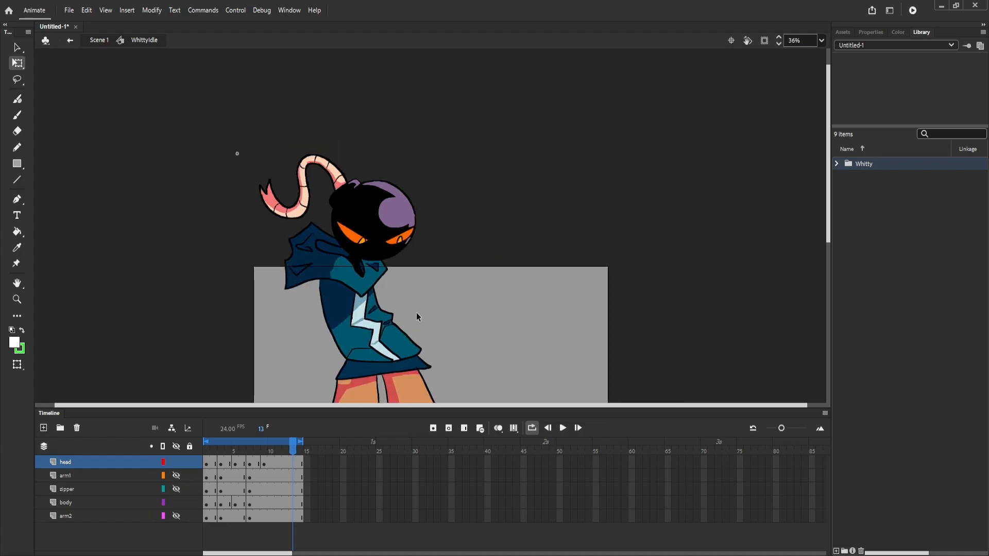
pyautogui.scroll(-1, 417, 316)
pyautogui.click(563, 428)
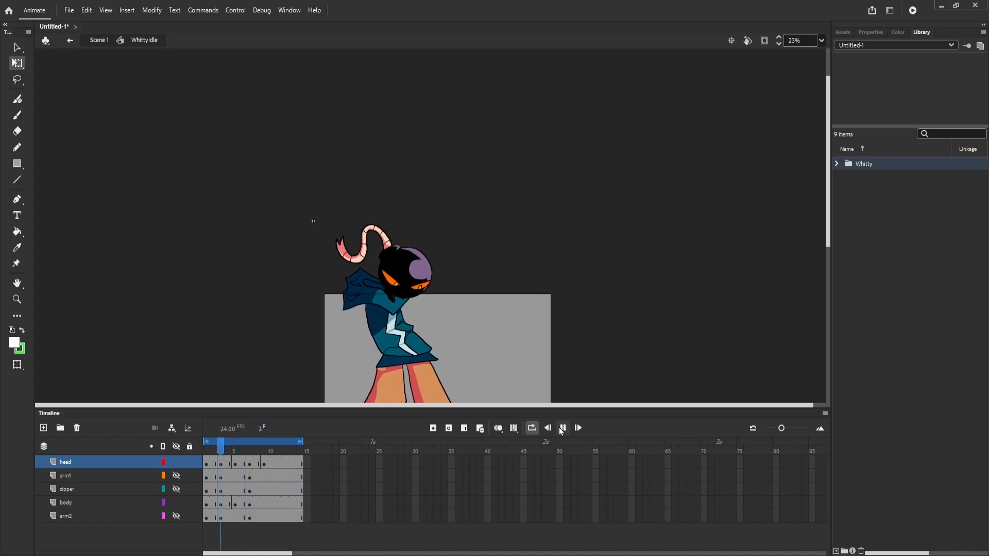
pyautogui.click(562, 428)
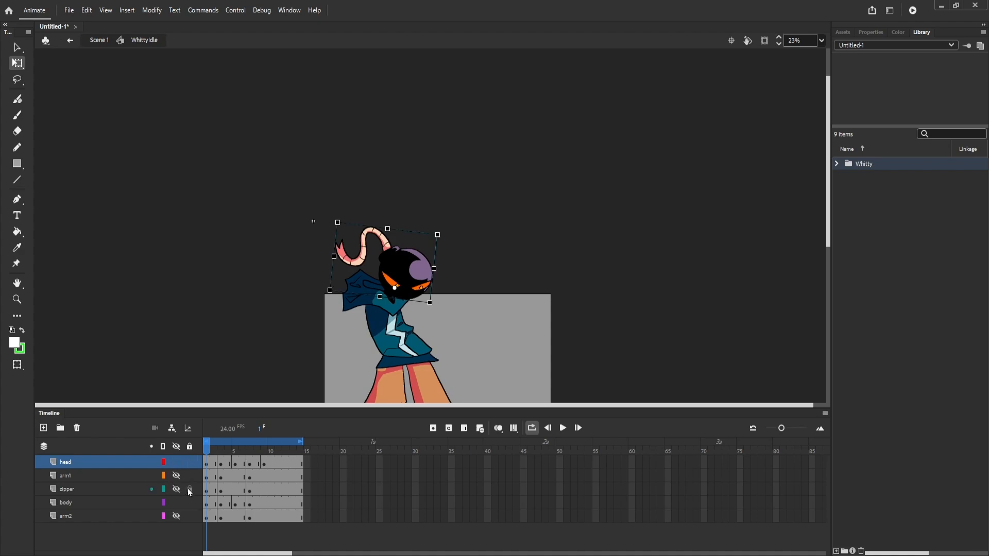
# Make the arm1, zipper and arm2 layers visible again.
pyautogui.click(178, 475)
pyautogui.scroll(2, 376, 351)
pyautogui.click(372, 354)
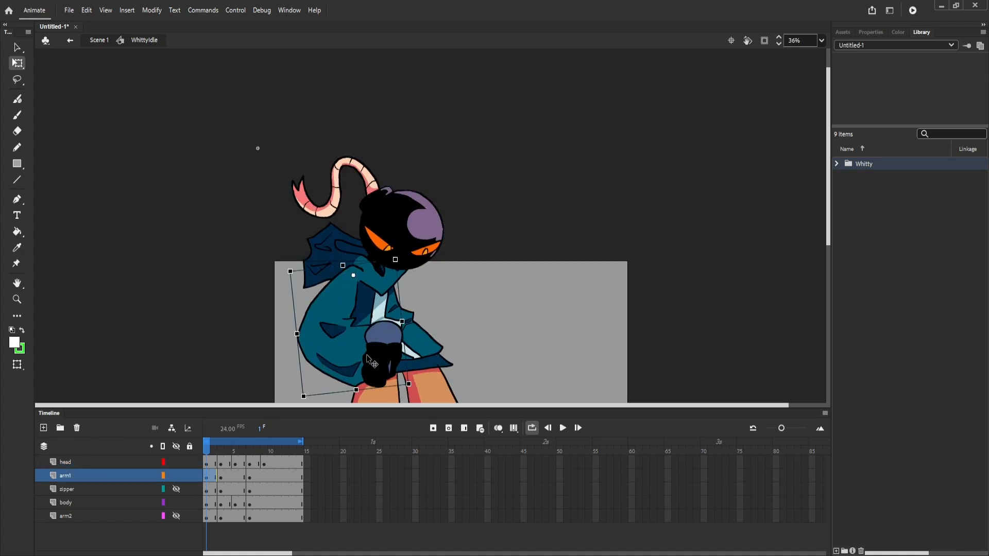
pyautogui.click(176, 488)
pyautogui.click(179, 529)
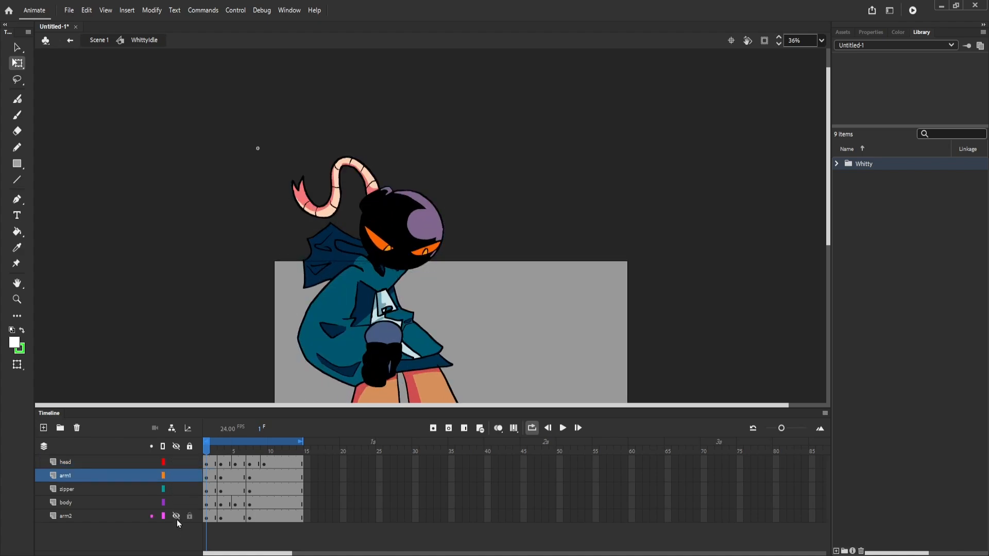
pyautogui.click(112, 489)
# Nudge arm1 up and slightly left on its frame 3 keyframe.
pyautogui.click(352, 341)
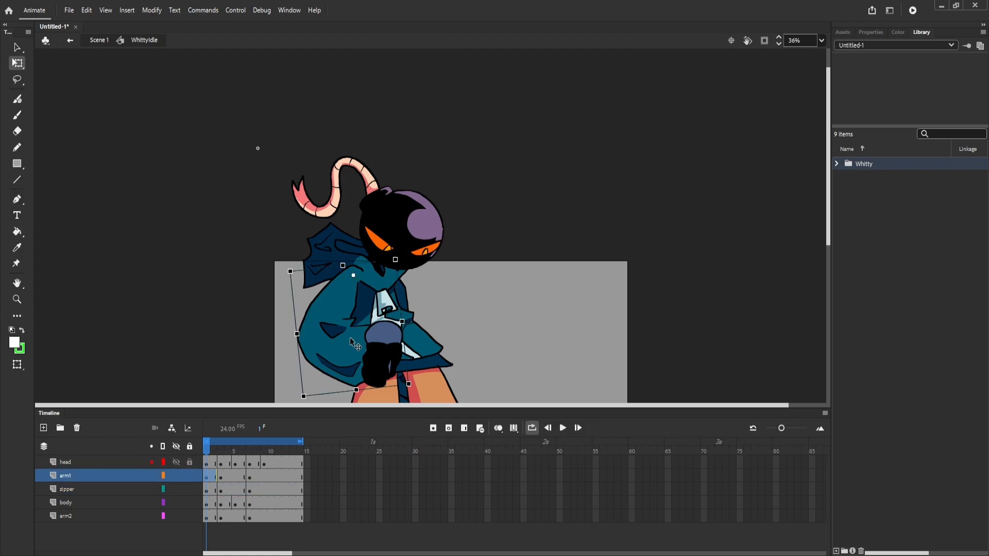
pyautogui.moveTo(211, 452); pyautogui.dragTo(221, 448)
pyautogui.click(329, 362)
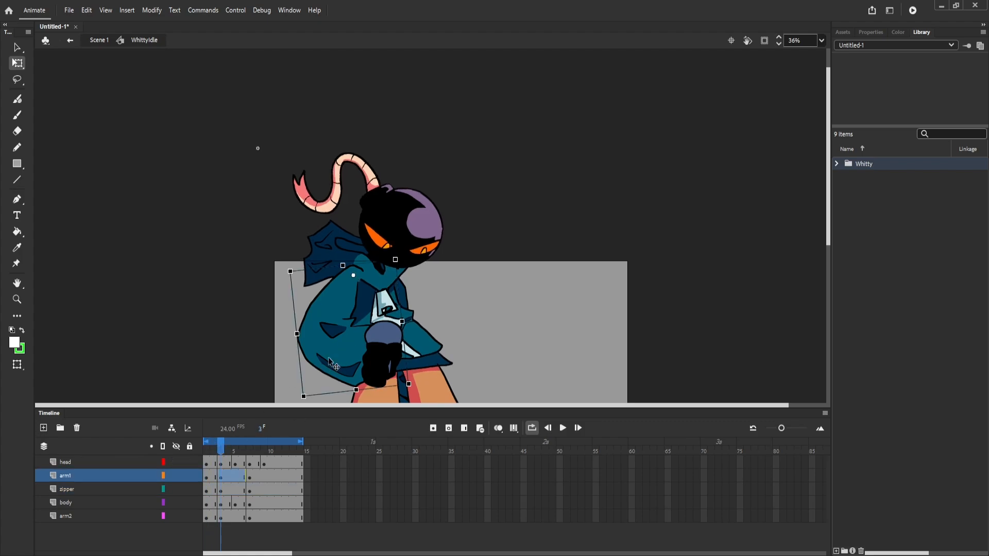
pyautogui.press('Up')
pyautogui.press('Up')
pyautogui.press('Left')
pyautogui.press('Up')
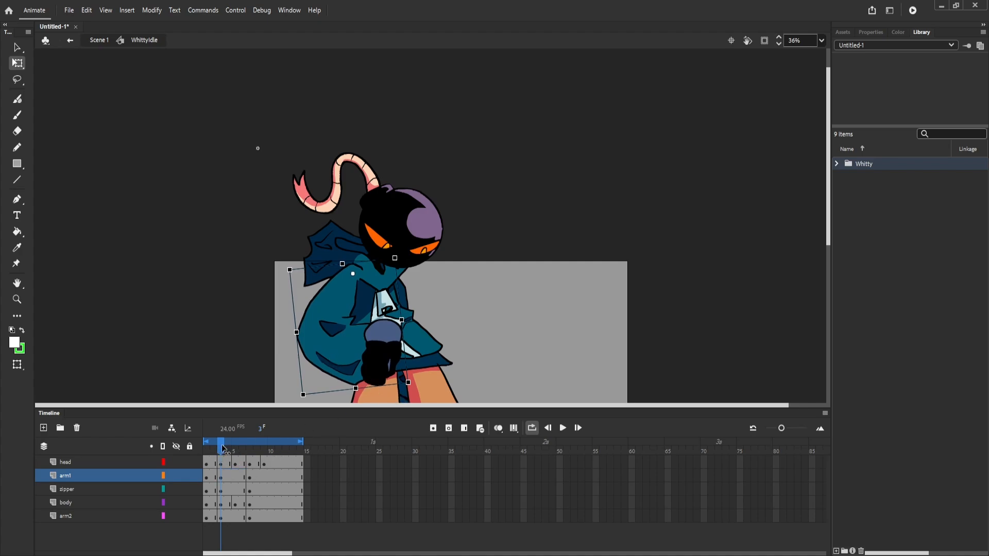
# Rotate arm1 clockwise on its frame 1 keyframe so the hand swings outward from the body.
pyautogui.moveTo(222, 449); pyautogui.dragTo(196, 453)
pyautogui.click(376, 342)
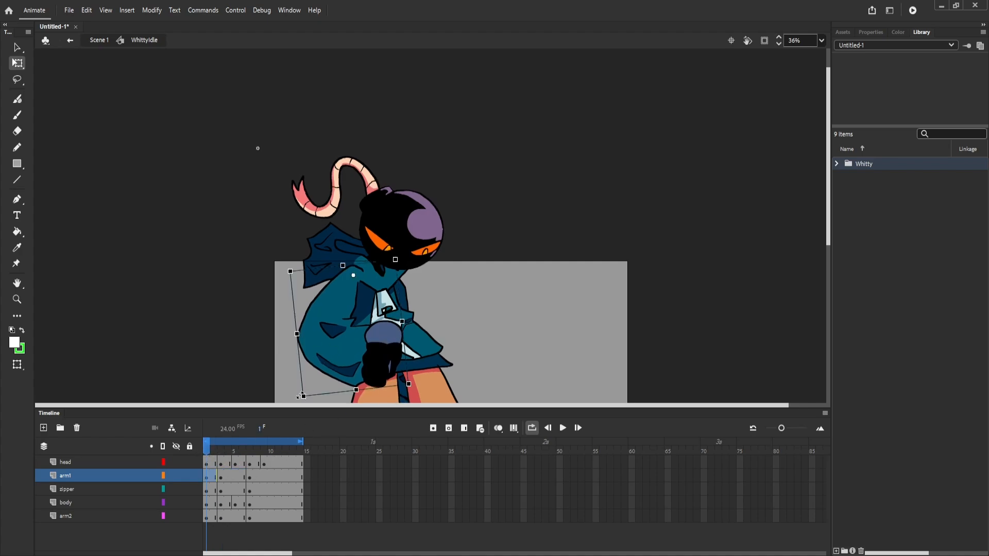
pyautogui.scroll(-4, 386, 322)
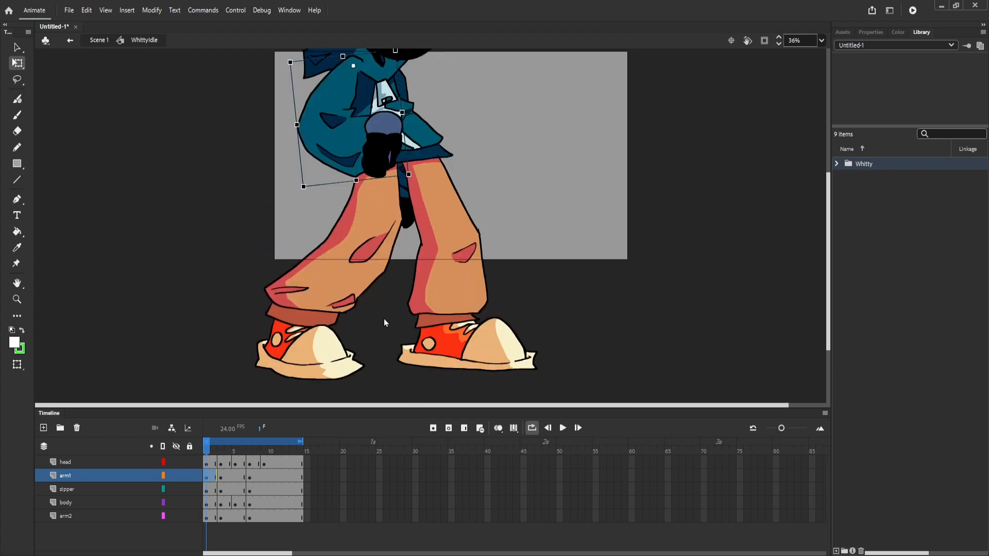
pyautogui.scroll(2, 371, 317)
pyautogui.moveTo(300, 305); pyautogui.dragTo(281, 292)
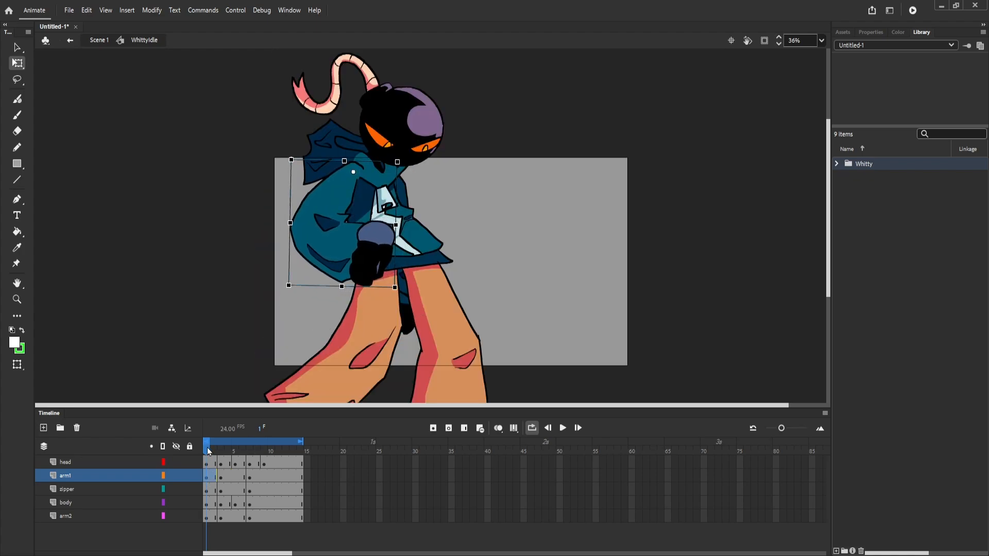
# Compare neighbouring frames with onion skinning, rotate arm1 slightly back counterclockwise on frame 1, and turn onion skinning off.
pyautogui.moveTo(207, 449); pyautogui.dragTo(181, 441)
pyautogui.click(359, 274)
pyautogui.click(498, 428)
pyautogui.moveTo(289, 295)
pyautogui.mouseDown()
pyautogui.moveTo(298, 299)
pyautogui.moveTo(295, 290)
pyautogui.mouseUp()
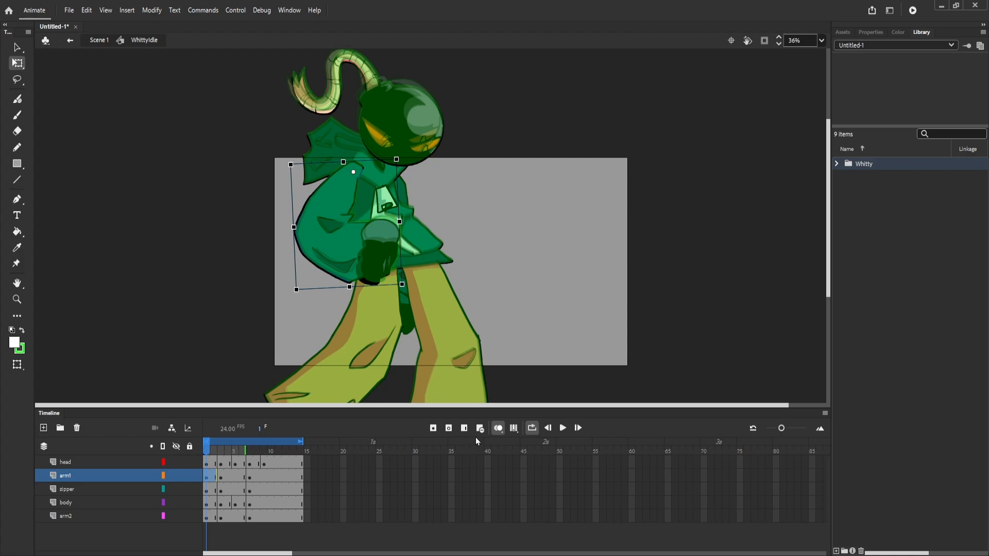
pyautogui.click(498, 428)
# Add an arm1 keyframe at frame 5, rotate the arm slightly clockwise, and nudge it up and slightly right.
pyautogui.moveTo(206, 444); pyautogui.dragTo(226, 460)
pyautogui.click(239, 478)
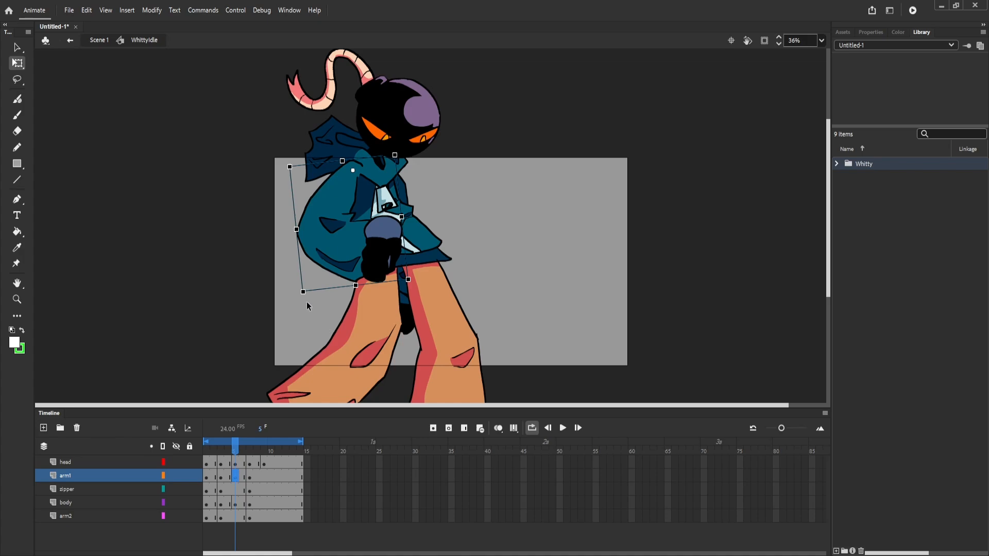
pyautogui.moveTo(305, 297); pyautogui.dragTo(297, 297)
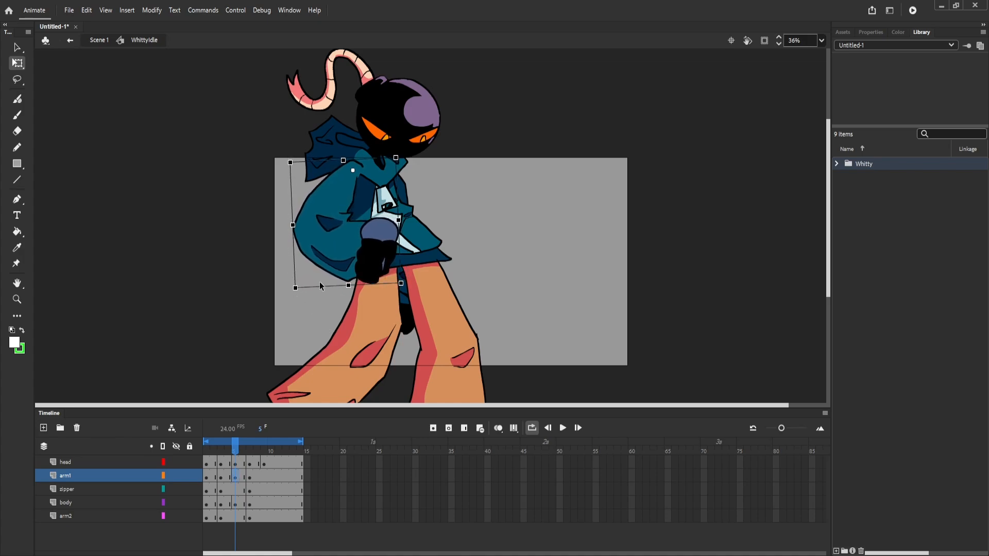
pyautogui.press('Up')
pyautogui.press('Right')
pyautogui.press('Up')
pyautogui.press('Up')
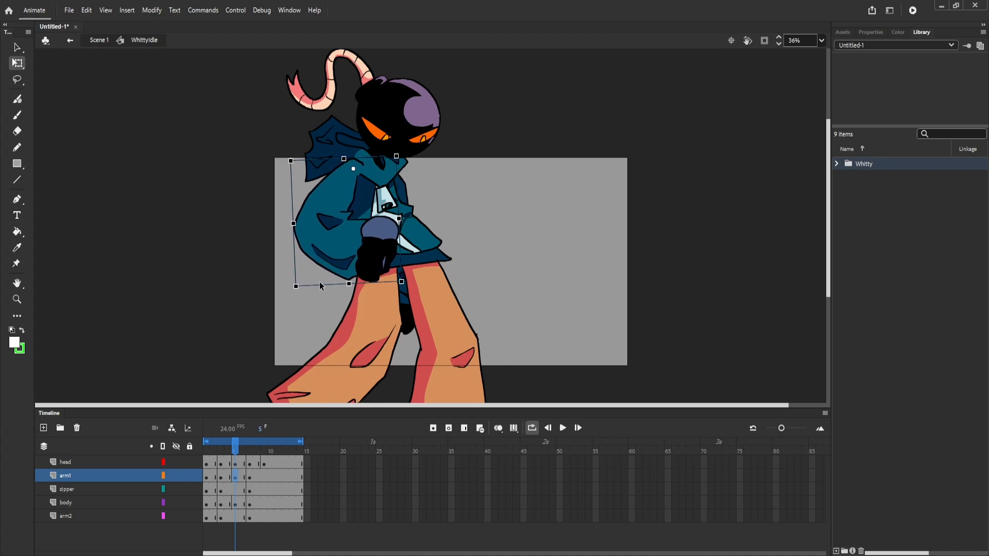
# Nudge arm1 up and left on its frame 5 keyframe and slightly left on its frame 3 keyframe.
pyautogui.click(206, 448)
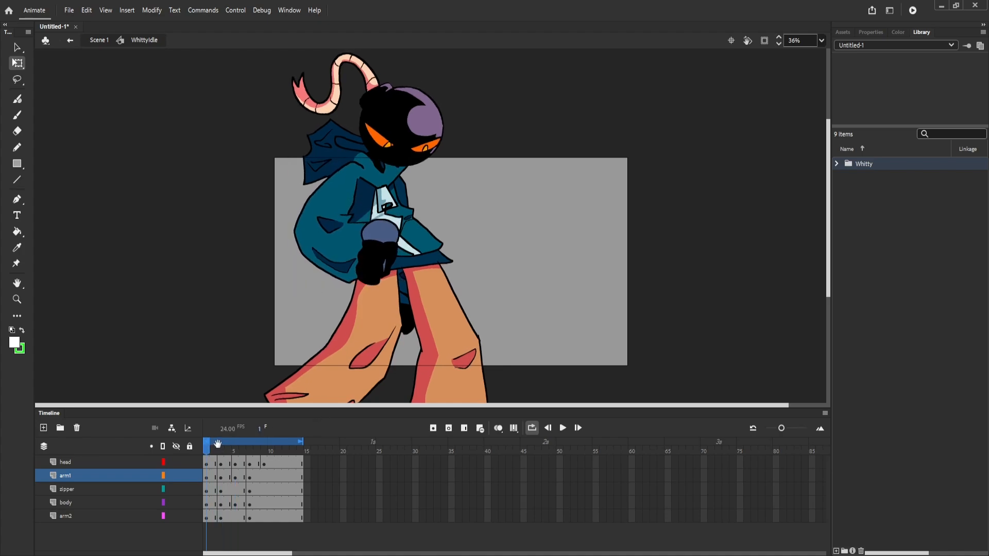
pyautogui.moveTo(217, 444); pyautogui.dragTo(242, 457)
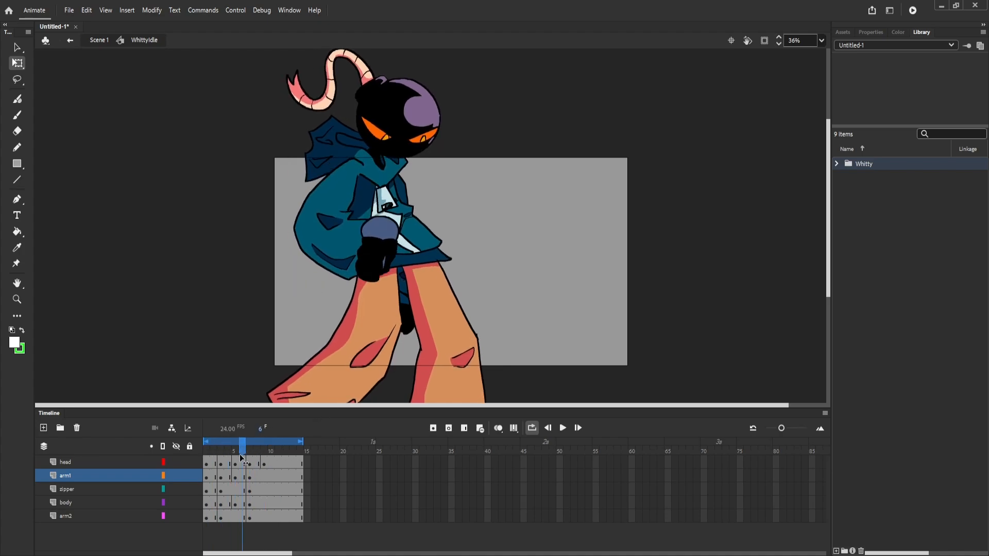
pyautogui.click(333, 240)
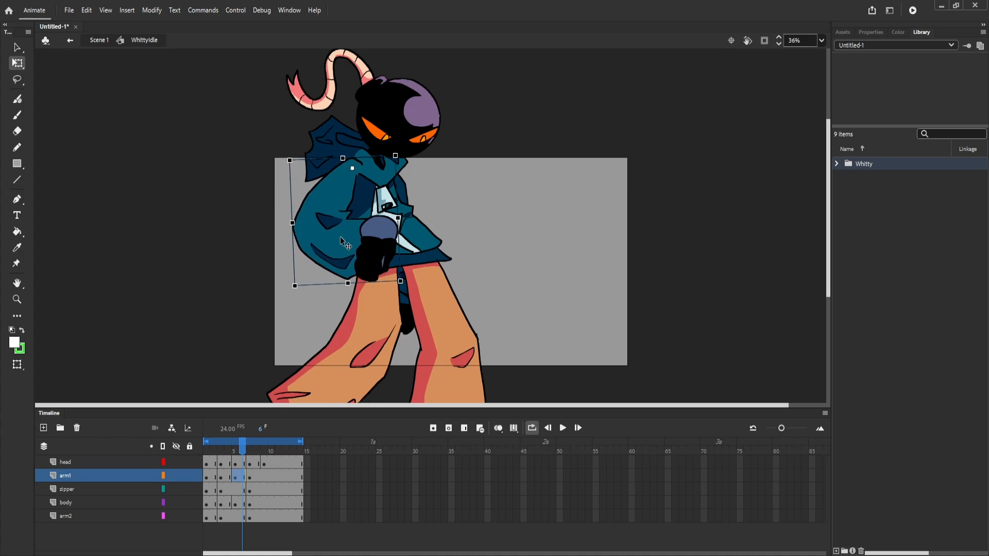
pyautogui.moveTo(241, 453)
pyautogui.mouseDown()
pyautogui.moveTo(256, 456)
pyautogui.moveTo(244, 460)
pyautogui.mouseUp()
pyautogui.click(328, 277)
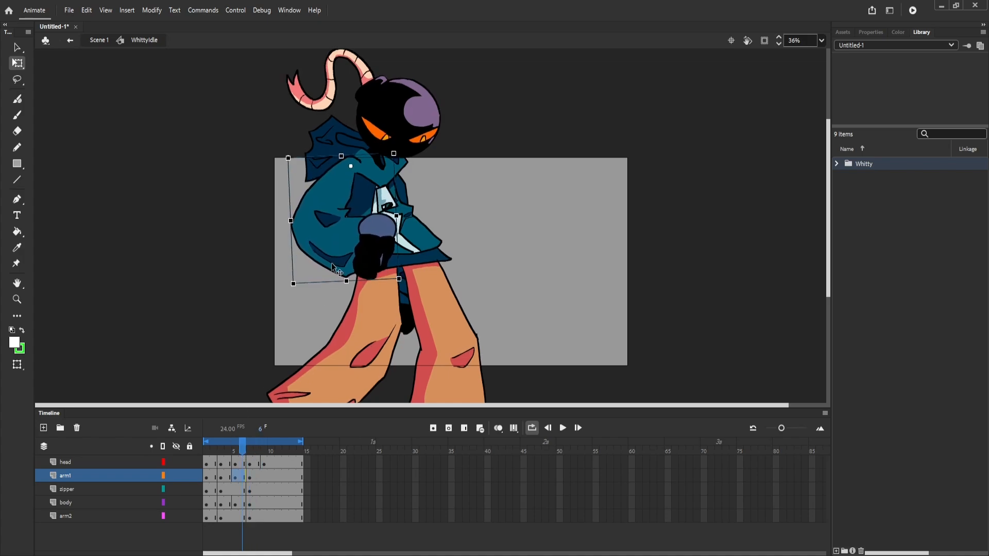
pyautogui.moveTo(249, 440); pyautogui.dragTo(227, 451)
pyautogui.click(345, 199)
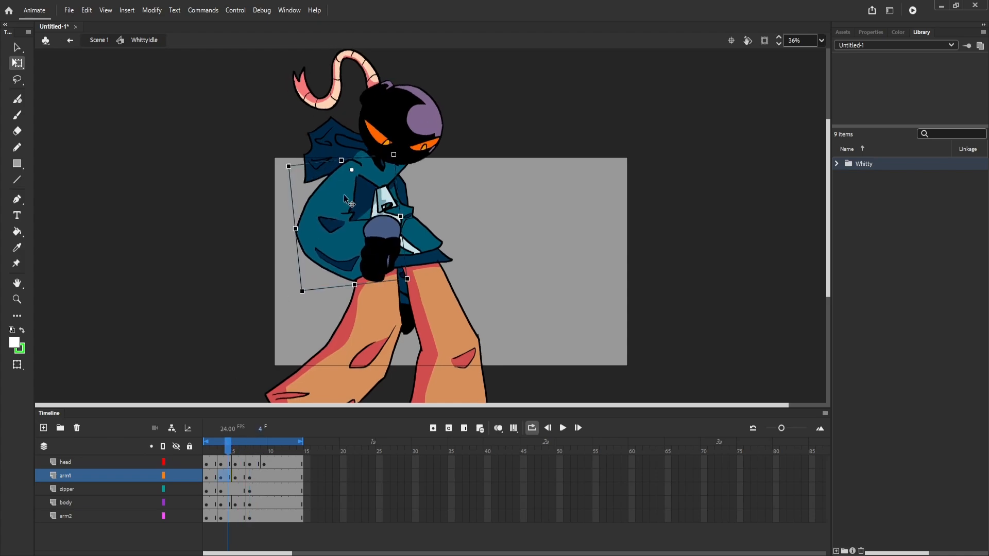
# Shift arm1 very slightly right on its frame 1 keyframe and scrub to frame 2 to check it.
pyautogui.moveTo(229, 438); pyautogui.dragTo(207, 442)
pyautogui.click(323, 274)
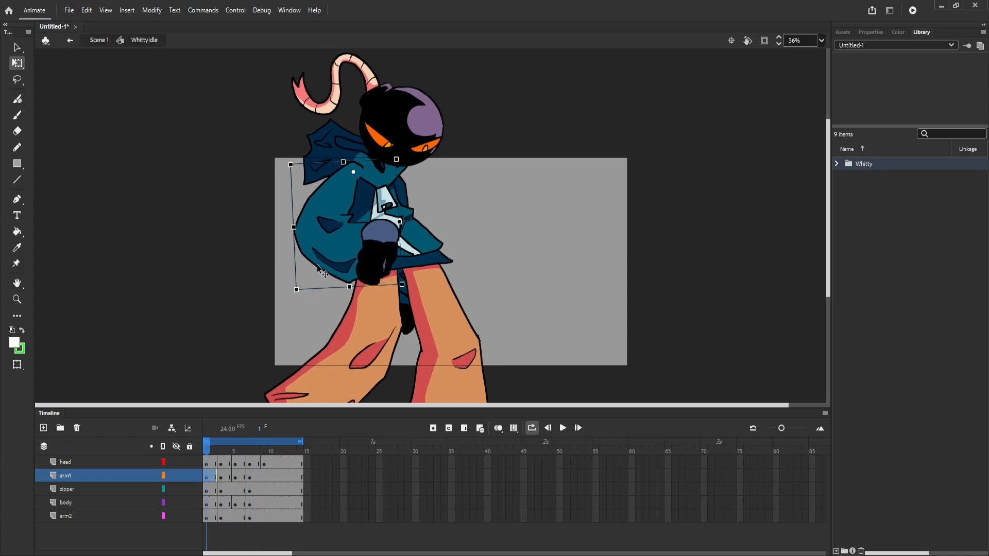
pyautogui.moveTo(324, 273); pyautogui.dragTo(324, 274)
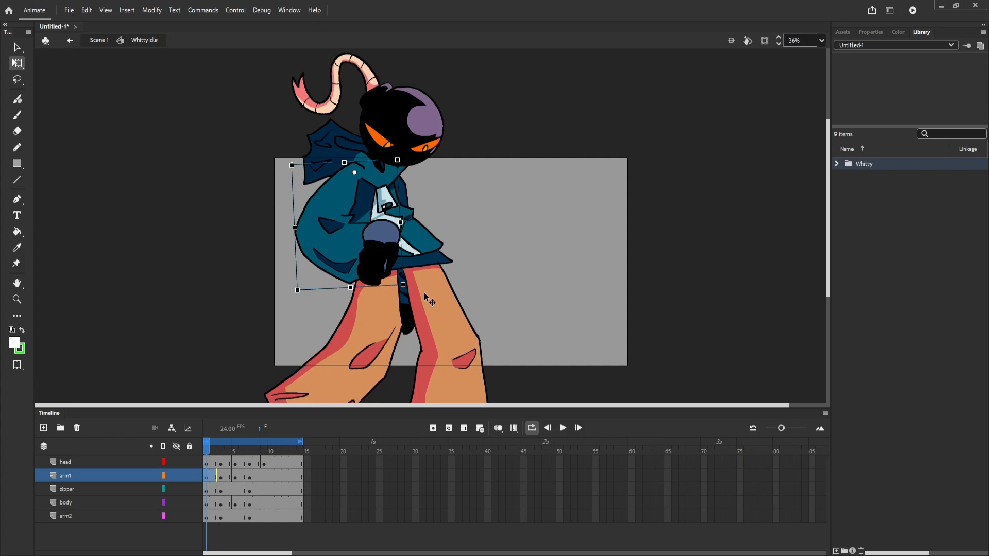
pyautogui.moveTo(412, 285); pyautogui.dragTo(412, 285)
pyautogui.moveTo(212, 444)
pyautogui.mouseDown()
pyautogui.moveTo(229, 454)
pyautogui.moveTo(214, 452)
pyautogui.mouseUp()
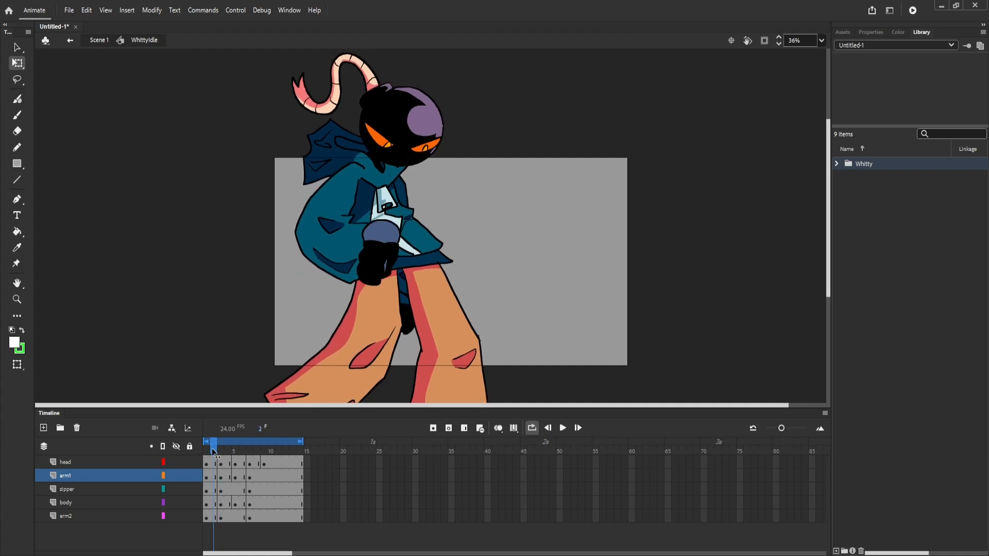
# Shift arm1 left and partly back to the right on its frame 1 keyframe, and scrub to frame 3 to compare.
pyautogui.moveTo(212, 452)
pyautogui.mouseDown()
pyautogui.moveTo(279, 465)
pyautogui.moveTo(242, 466)
pyautogui.moveTo(235, 451)
pyautogui.moveTo(209, 459)
pyautogui.mouseUp()
pyautogui.click(355, 263)
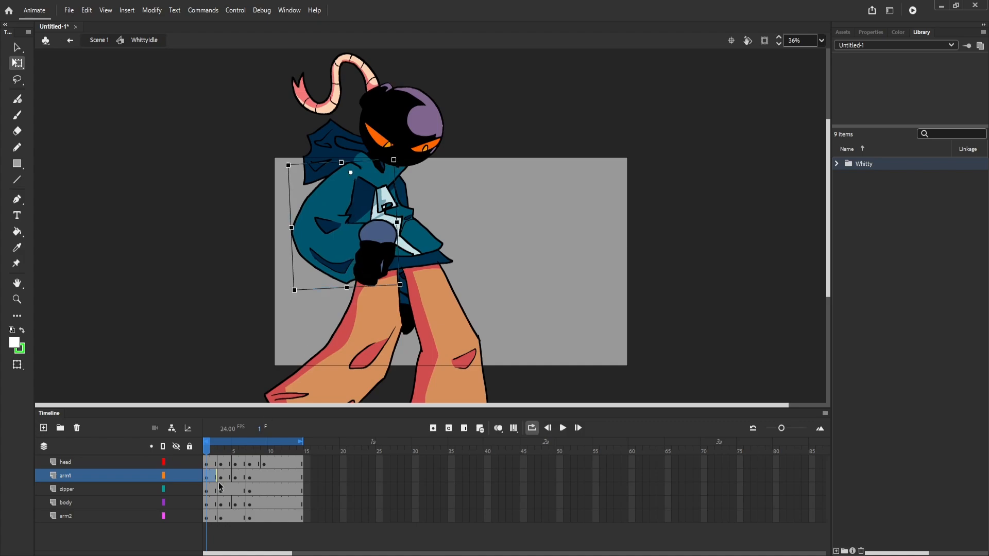
pyautogui.click(180, 308)
pyautogui.moveTo(217, 446)
pyautogui.mouseDown()
pyautogui.moveTo(270, 445)
pyautogui.moveTo(245, 437)
pyautogui.moveTo(177, 444)
pyautogui.moveTo(237, 447)
pyautogui.moveTo(198, 446)
pyautogui.mouseUp()
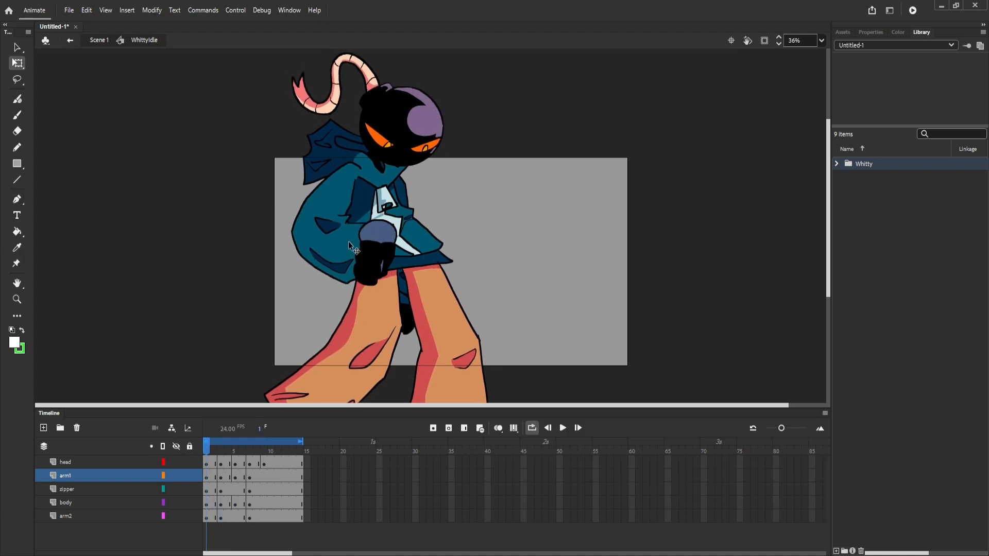
pyautogui.moveTo(350, 241); pyautogui.dragTo(354, 244)
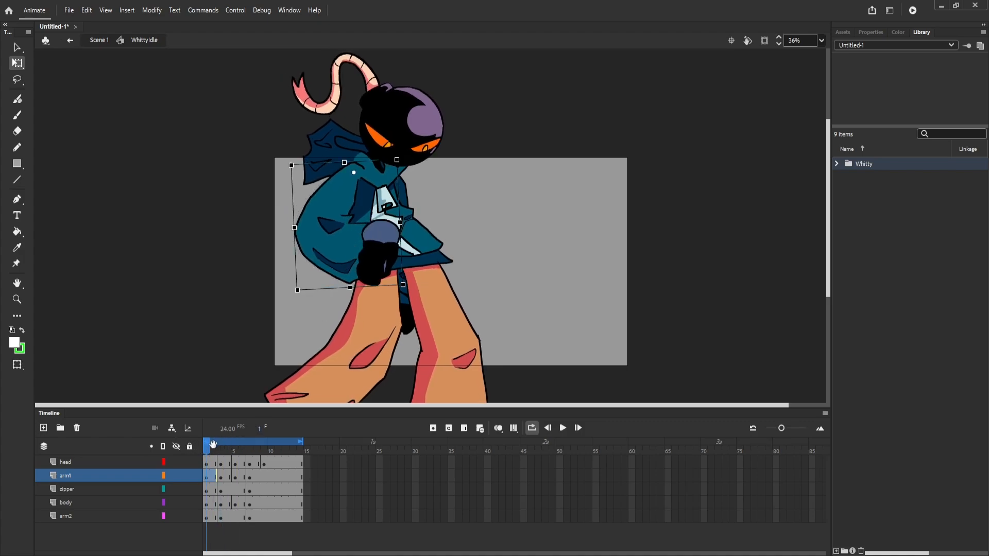
pyautogui.click(211, 348)
pyautogui.moveTo(215, 449)
pyautogui.mouseDown()
pyautogui.moveTo(239, 449)
pyautogui.moveTo(215, 453)
pyautogui.moveTo(223, 461)
pyautogui.mouseUp()
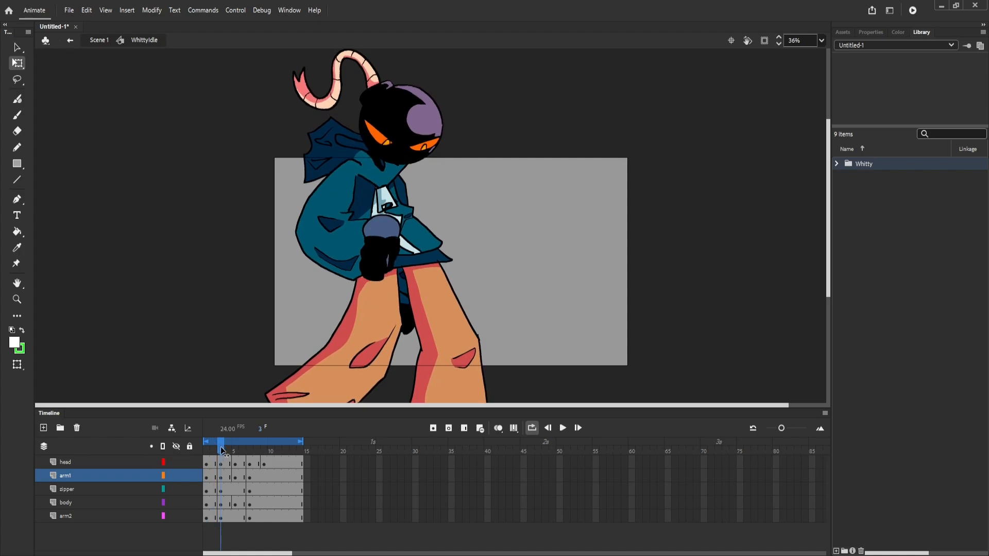
# Nudge arm1 slightly left on the keyframe spanning frames 1 and 2, and scrub to frame 14 to review the motion.
pyautogui.moveTo(221, 451); pyautogui.dragTo(214, 448)
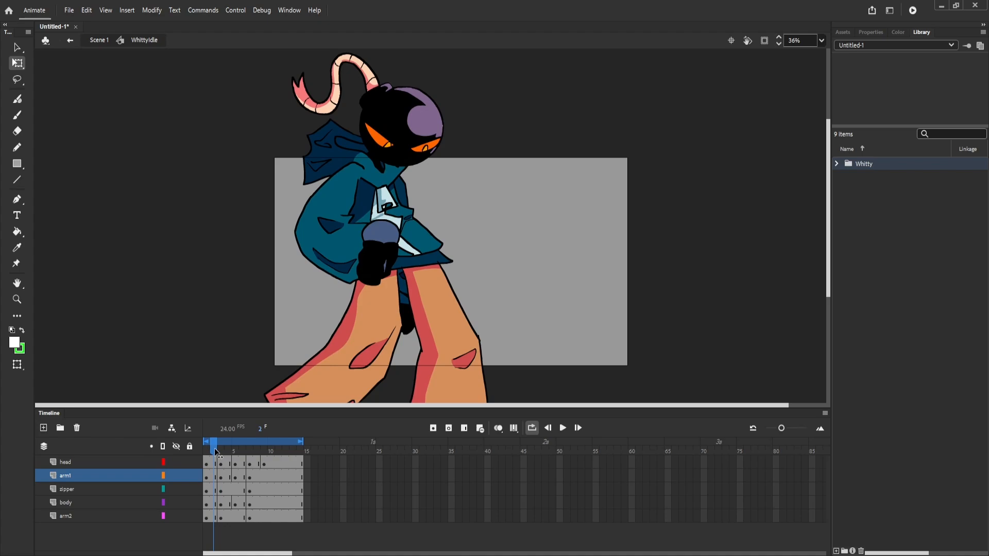
pyautogui.click(332, 233)
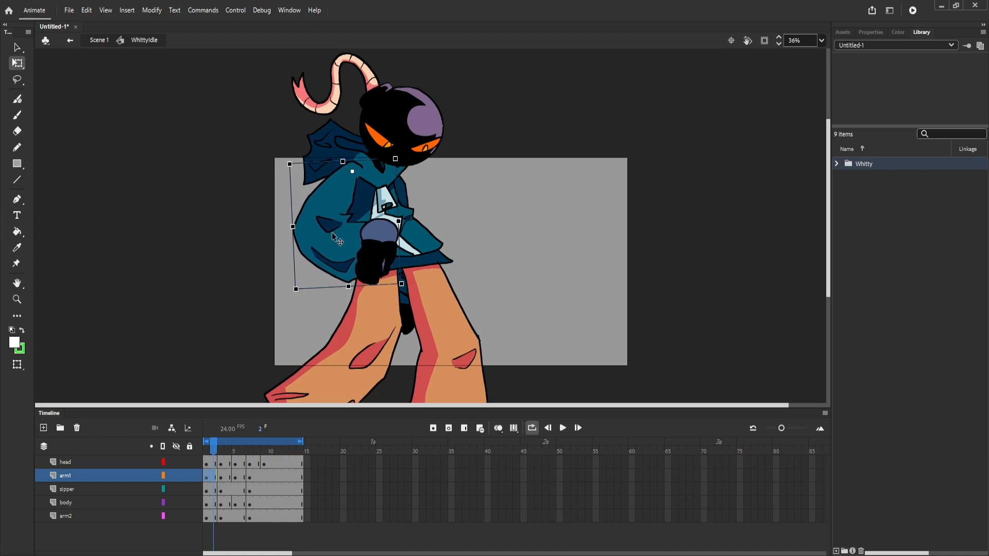
pyautogui.press('Left')
pyautogui.press('Left')
pyautogui.press('Left')
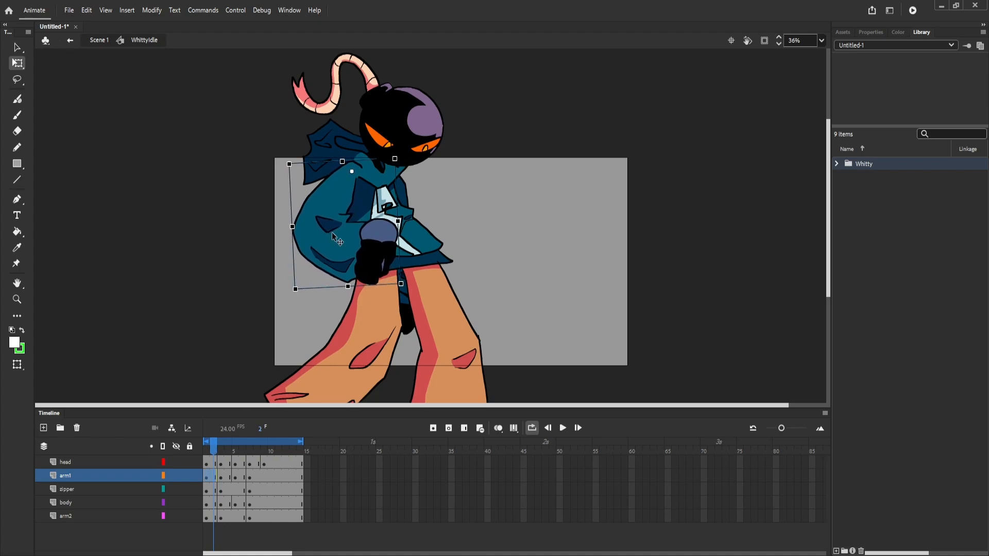
pyautogui.moveTo(214, 443); pyautogui.dragTo(336, 458)
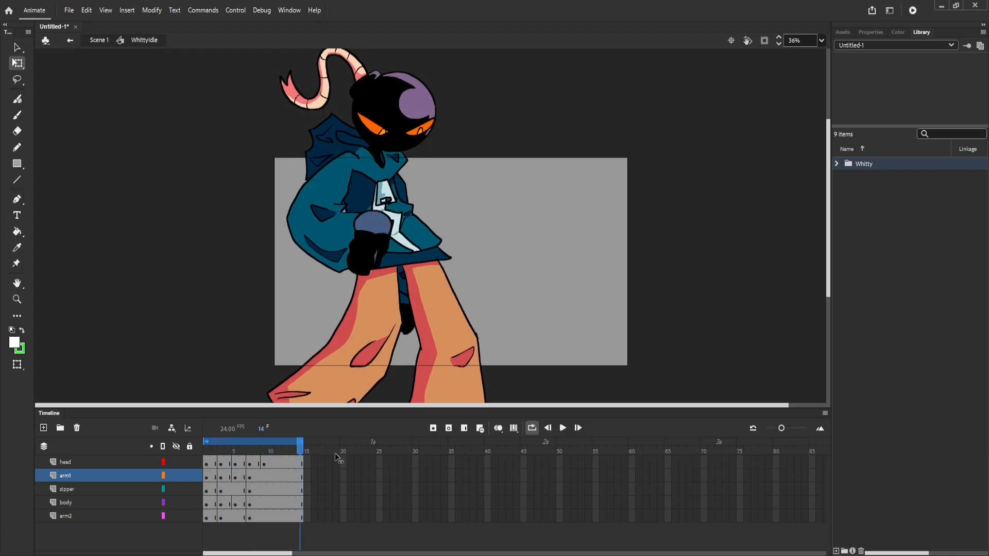
# Play the idle loop and scrub back to frame 1 to review the arm motion.
pyautogui.click(562, 428)
pyautogui.click(563, 428)
pyautogui.moveTo(244, 447); pyautogui.dragTo(202, 450)
# Fine-tune arm1's rotation on its frame 1 and frame 3 keyframes, scrubbing between them to compare the poses.
pyautogui.click(371, 253)
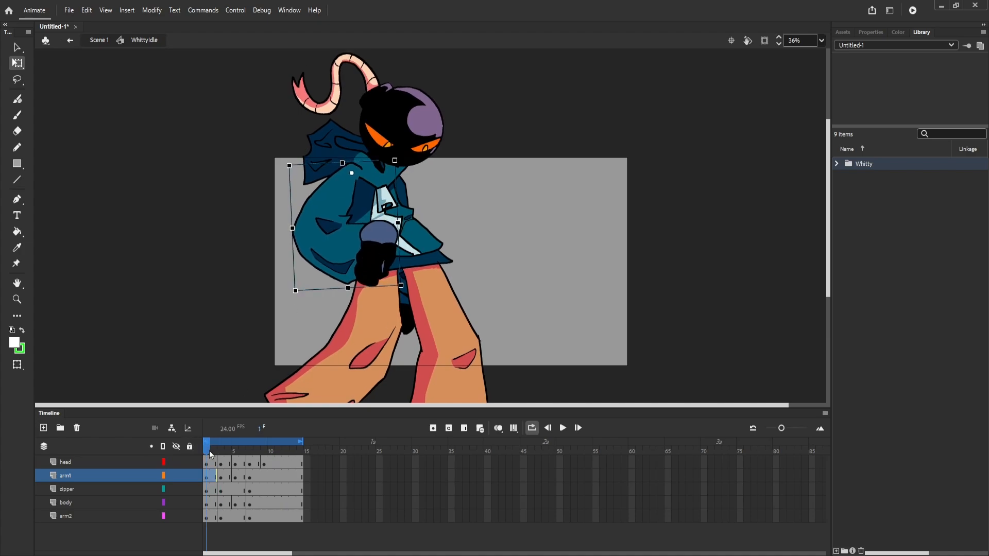
pyautogui.moveTo(208, 452)
pyautogui.mouseDown()
pyautogui.moveTo(230, 452)
pyautogui.moveTo(222, 447)
pyautogui.mouseUp()
pyautogui.moveTo(291, 293); pyautogui.dragTo(301, 299)
pyautogui.moveTo(231, 450); pyautogui.dragTo(206, 452)
pyautogui.moveTo(294, 299); pyautogui.dragTo(302, 304)
pyautogui.moveTo(229, 452); pyautogui.dragTo(206, 455)
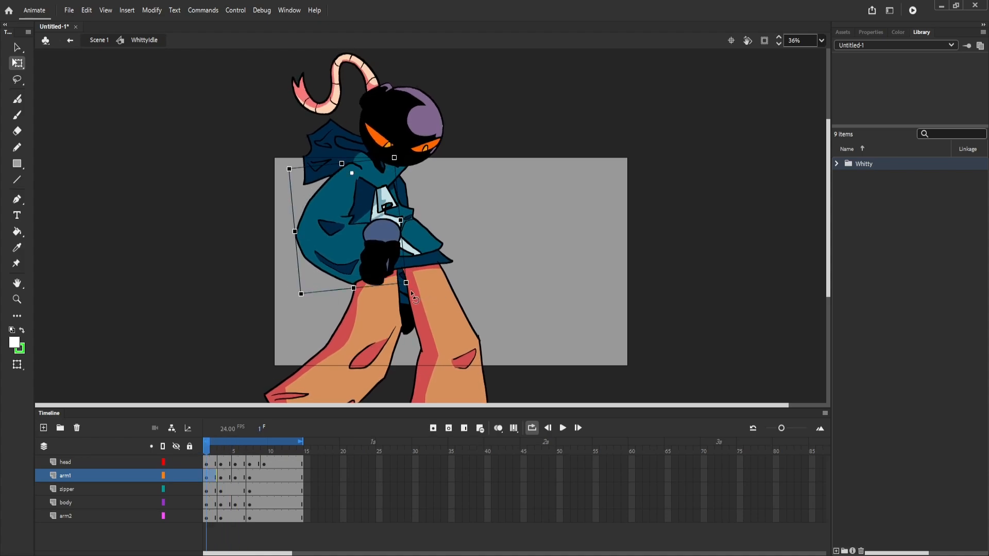
pyautogui.moveTo(410, 290); pyautogui.dragTo(408, 295)
# Scrub through the timeline, play the loop to check arm1's motion, and return to frame 1.
pyautogui.moveTo(208, 452); pyautogui.dragTo(484, 437)
pyautogui.click(562, 430)
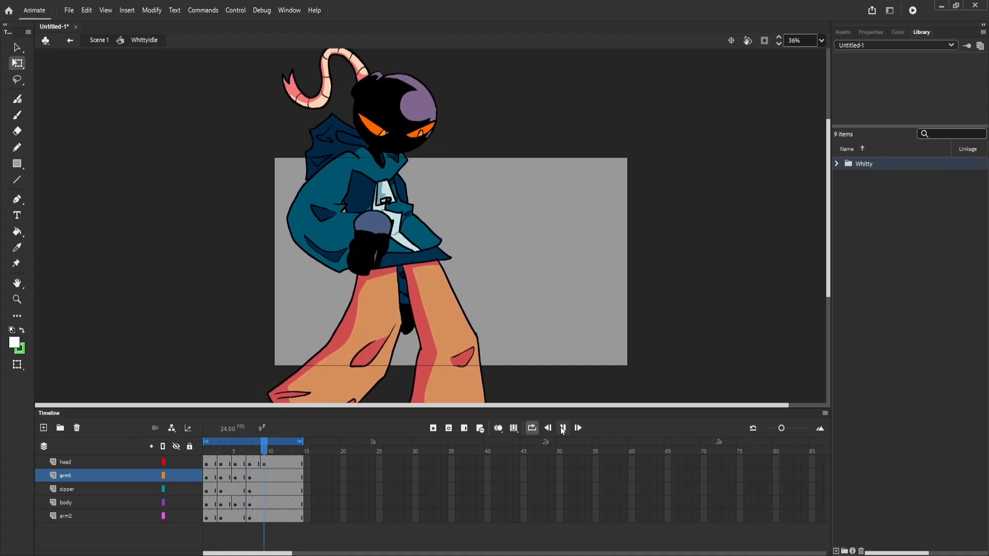
pyautogui.click(562, 428)
pyautogui.moveTo(287, 453); pyautogui.dragTo(175, 449)
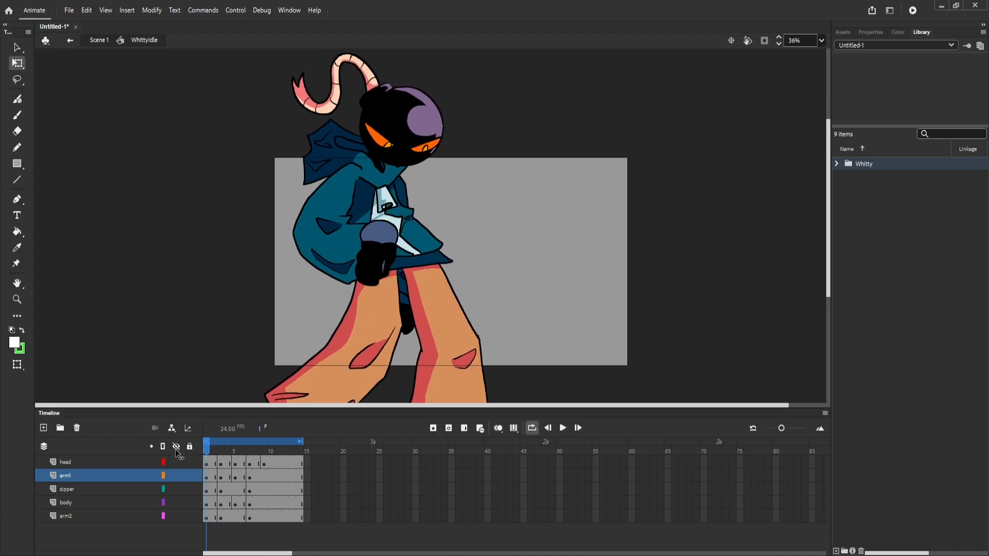
# Clear arm2's keyframes after frame 1, extend its span back to frame 14, and play the result.
pyautogui.click(400, 308)
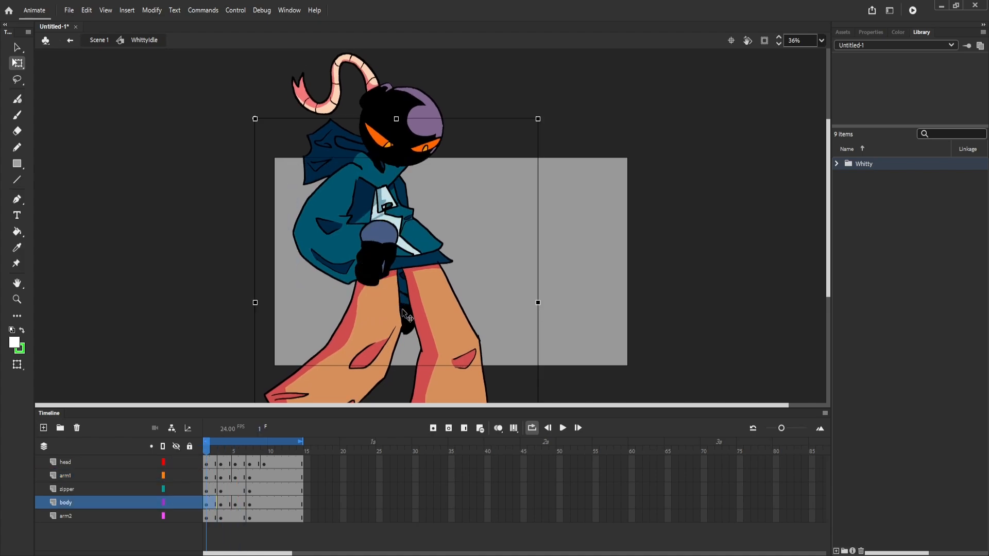
pyautogui.click(405, 308)
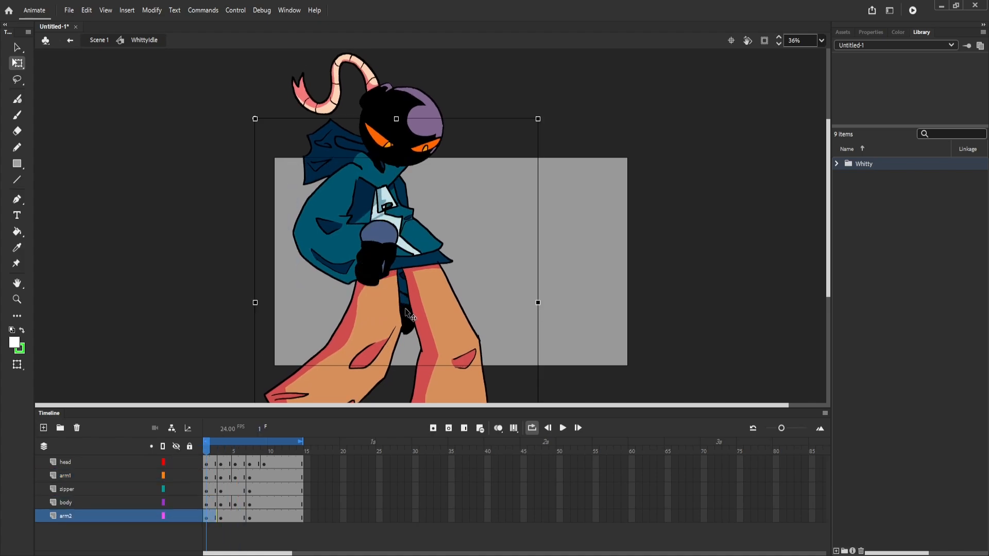
pyautogui.click(206, 452)
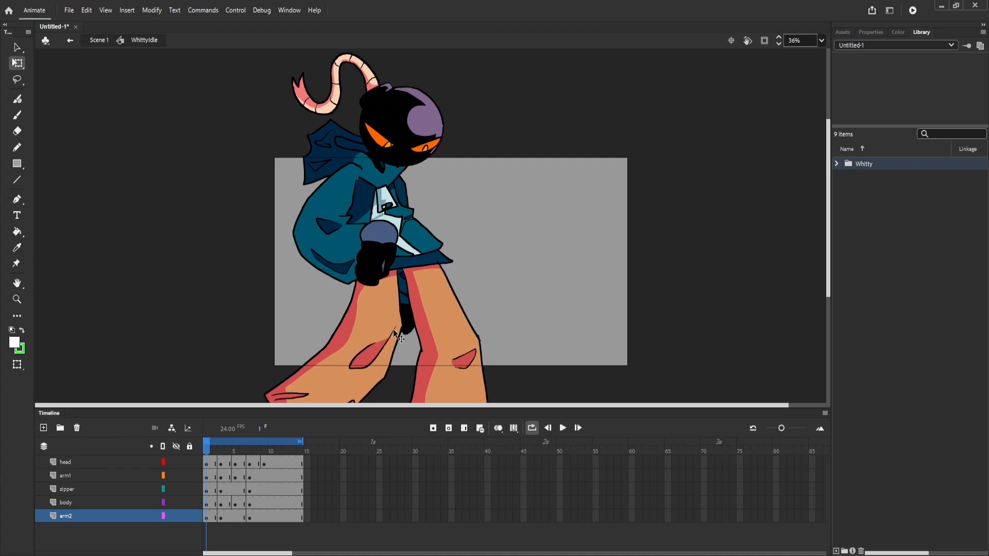
pyautogui.click(407, 325)
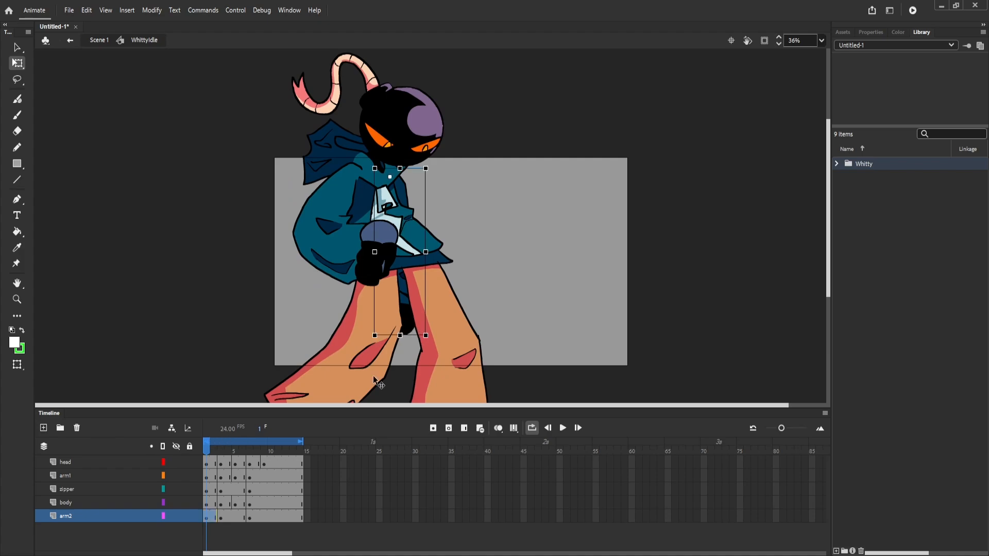
pyautogui.moveTo(244, 518); pyautogui.dragTo(202, 522)
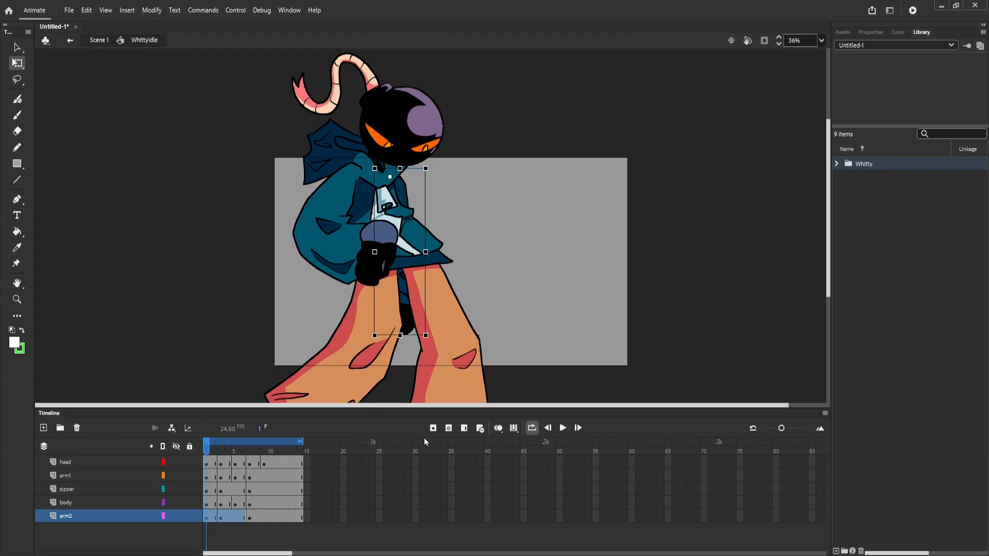
pyautogui.click(479, 429)
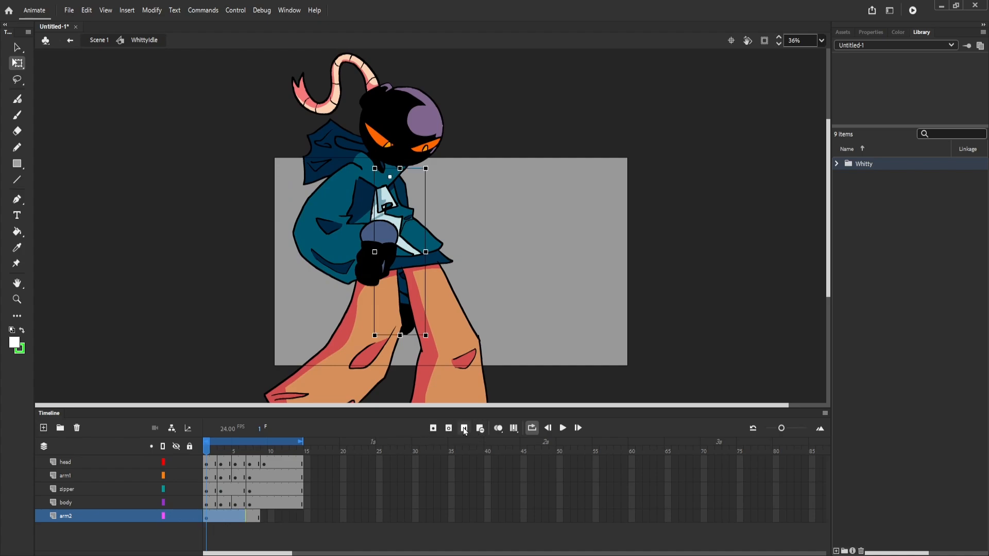
pyautogui.click(464, 429)
pyautogui.press('Return')
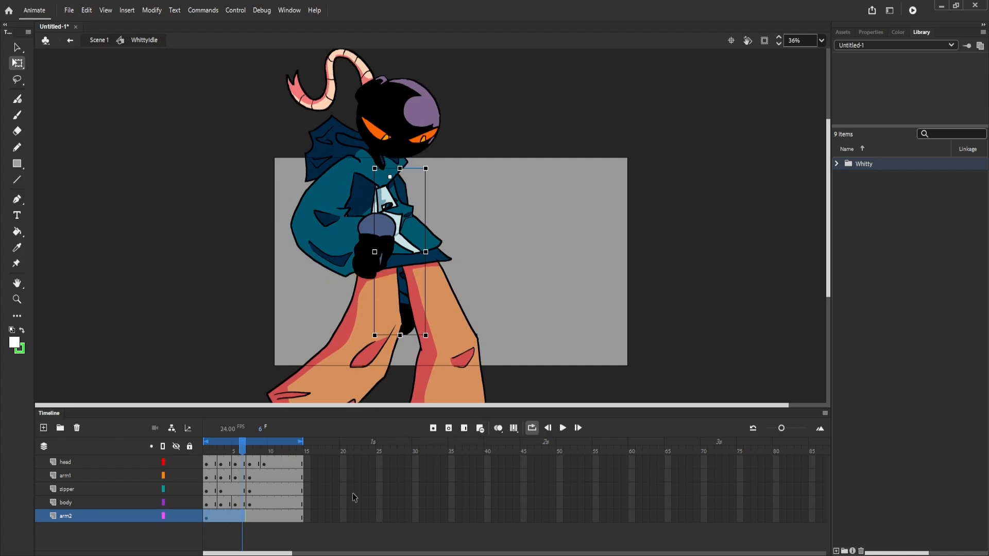
# Insert a keyframe on the arm2 layer at frame 7 and scrub back to frame 1.
pyautogui.click(249, 517)
pyautogui.moveTo(250, 450); pyautogui.dragTo(198, 464)
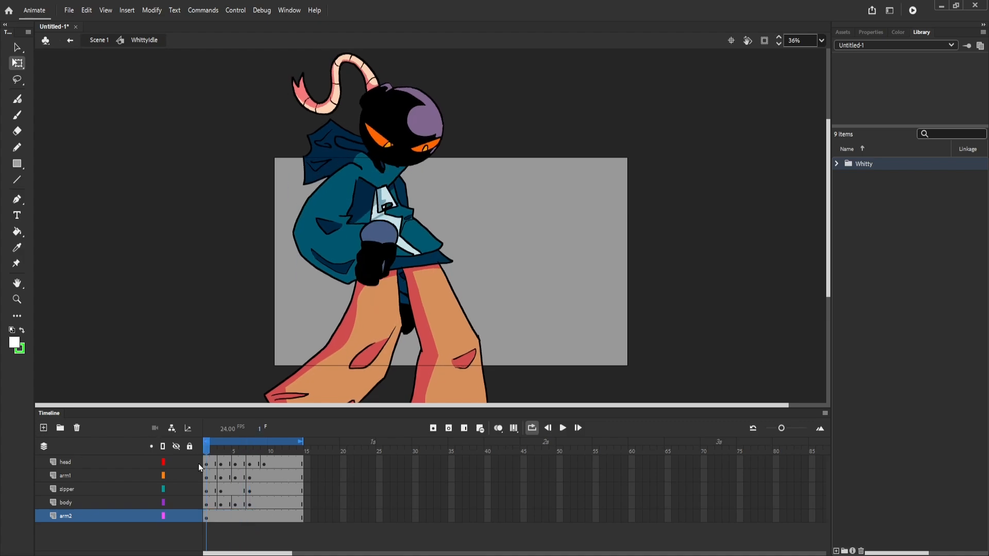
pyautogui.click(250, 517)
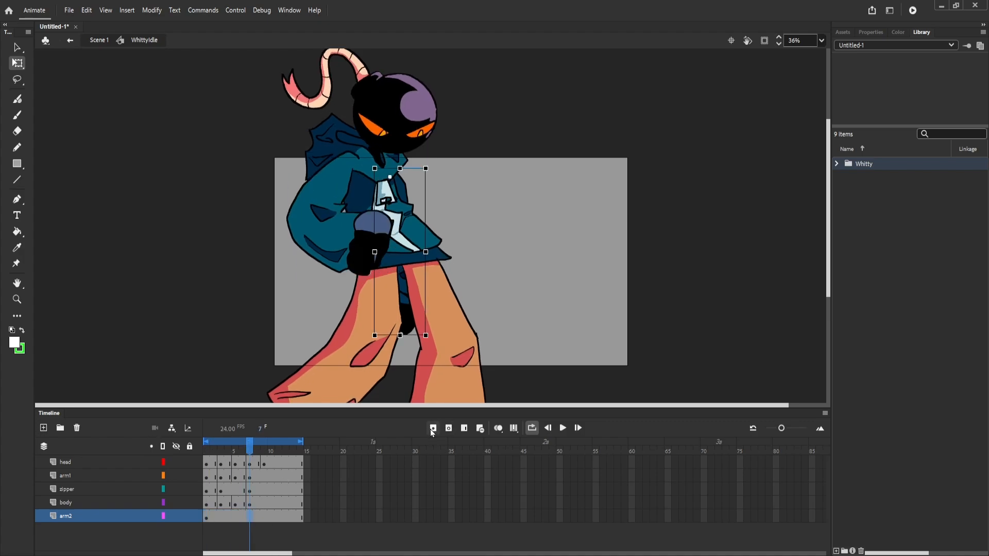
pyautogui.moveTo(264, 451); pyautogui.dragTo(196, 446)
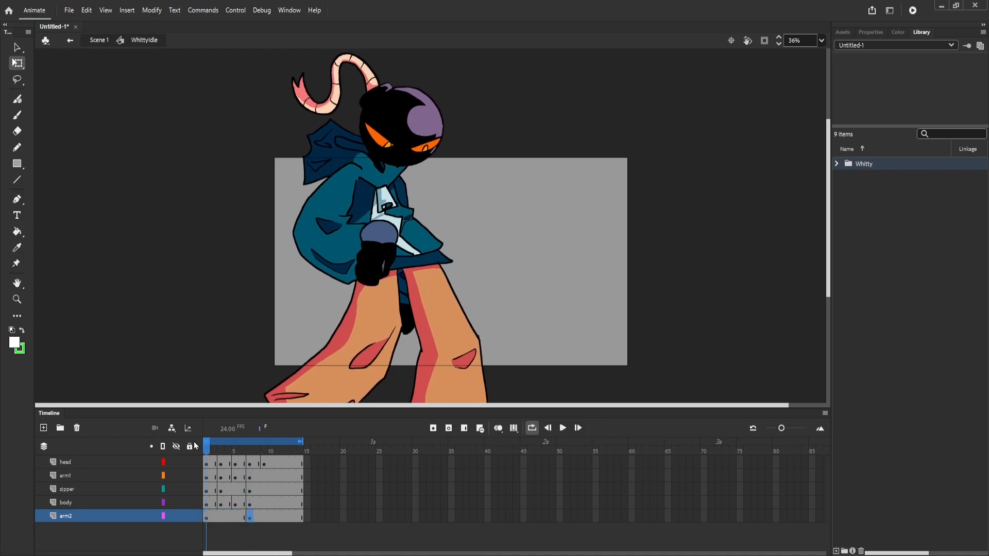
# Lower arm2 slightly on its frame 1 keyframe and rotate it so the hand swings left behind the leg.
pyautogui.click(405, 320)
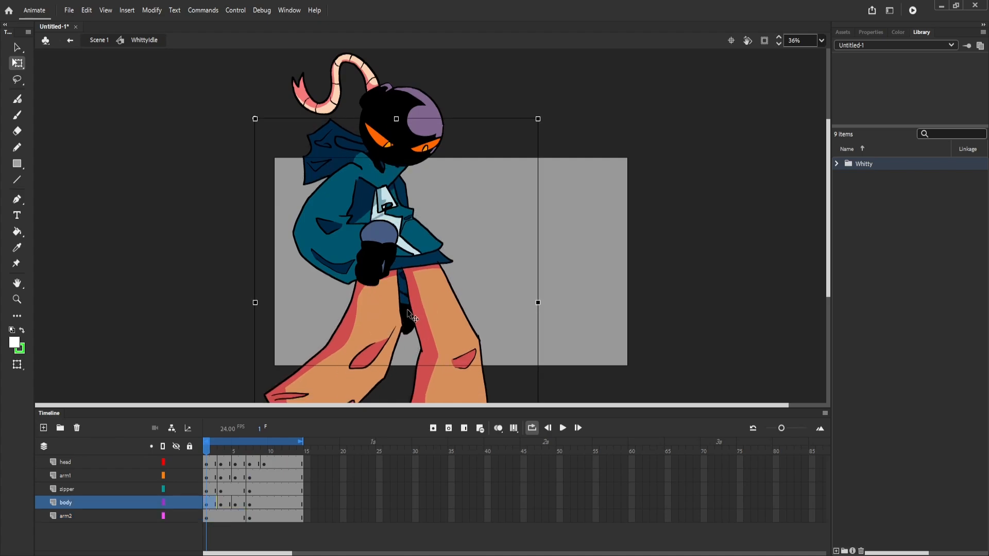
pyautogui.click(412, 319)
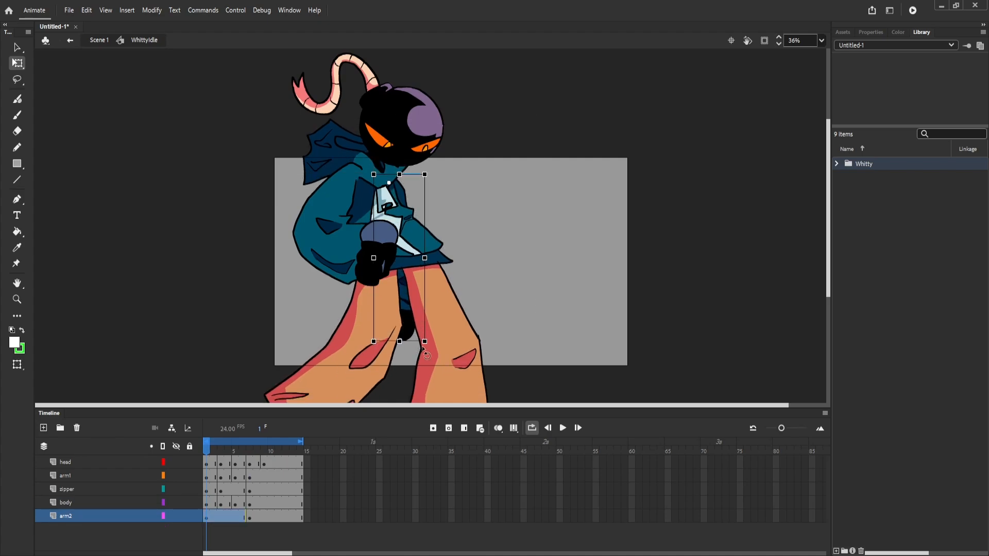
pyautogui.moveTo(425, 346)
pyautogui.mouseDown()
pyautogui.moveTo(415, 357)
pyautogui.moveTo(424, 363)
pyautogui.mouseUp()
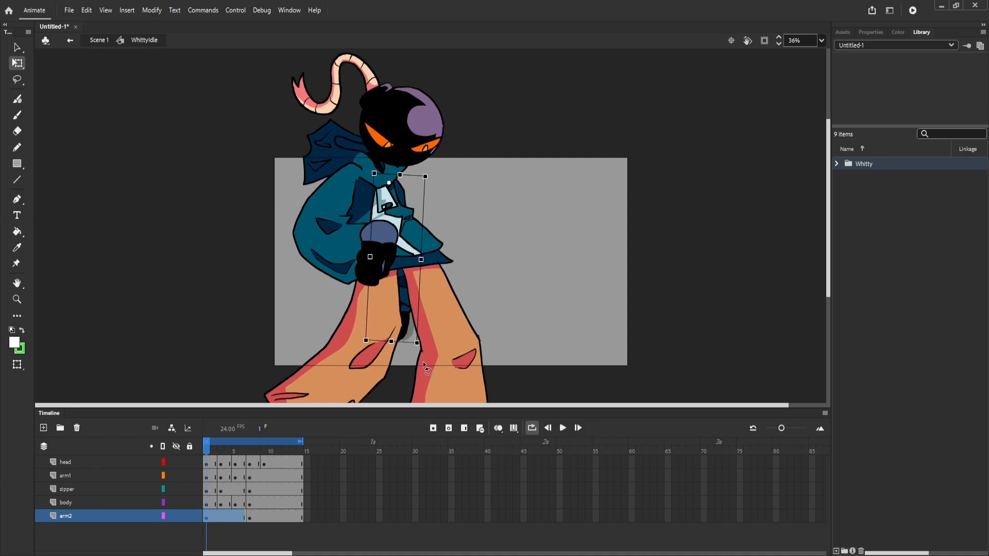
pyautogui.moveTo(323, 240); pyautogui.dragTo(284, 233)
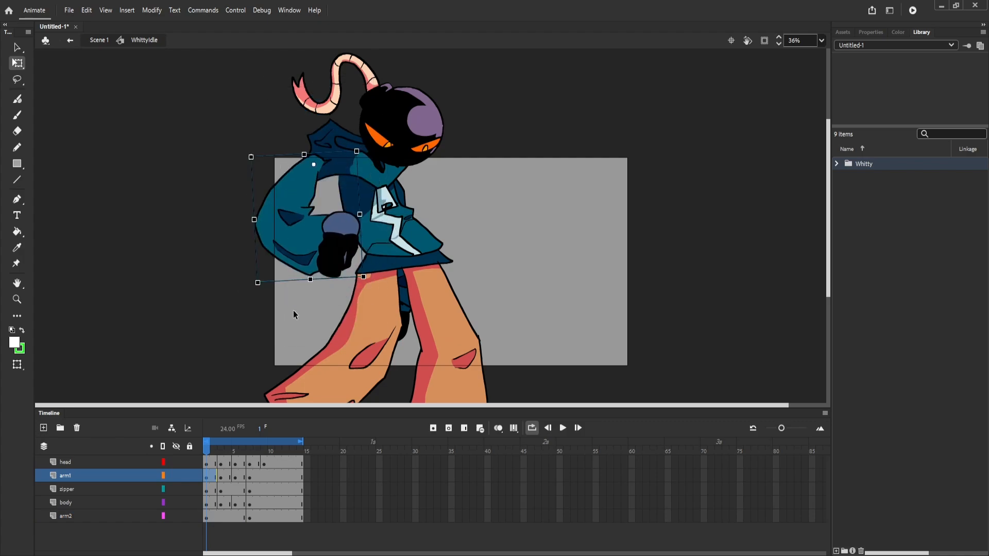
pyautogui.hotkey('ctrl', 'z')
pyautogui.moveTo(210, 453)
pyautogui.mouseDown()
pyautogui.moveTo(289, 456)
pyautogui.moveTo(205, 445)
pyautogui.mouseUp()
pyautogui.click(408, 325)
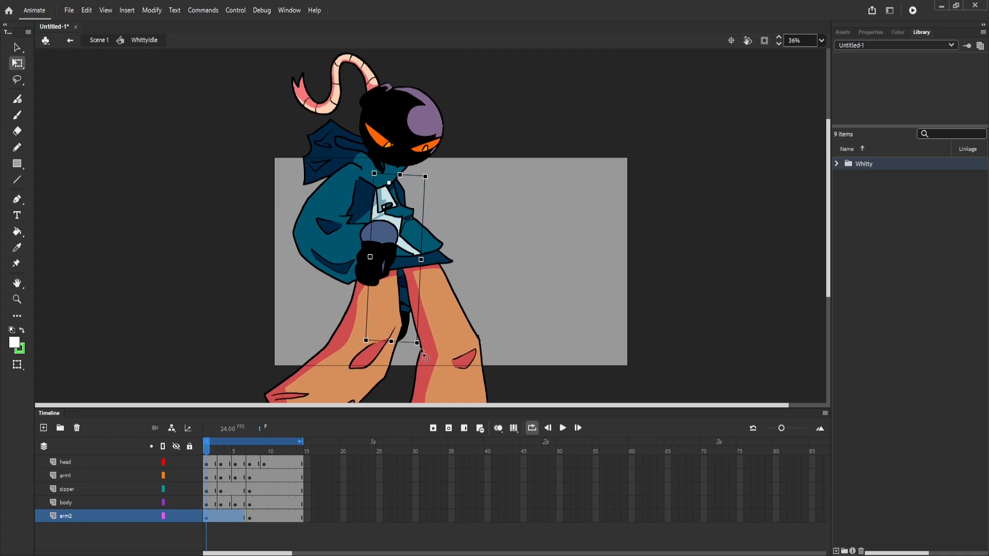
pyautogui.moveTo(418, 355); pyautogui.dragTo(412, 355)
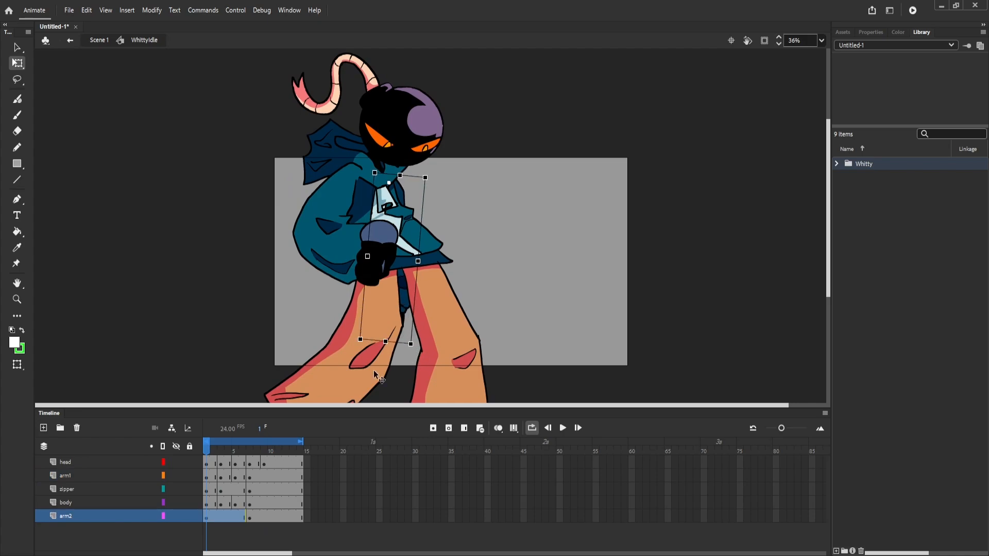
# Insert an arm2 keyframe at frame 3 and rotate arm2 slightly back to the right on its frame 1 keyframe.
pyautogui.click(221, 517)
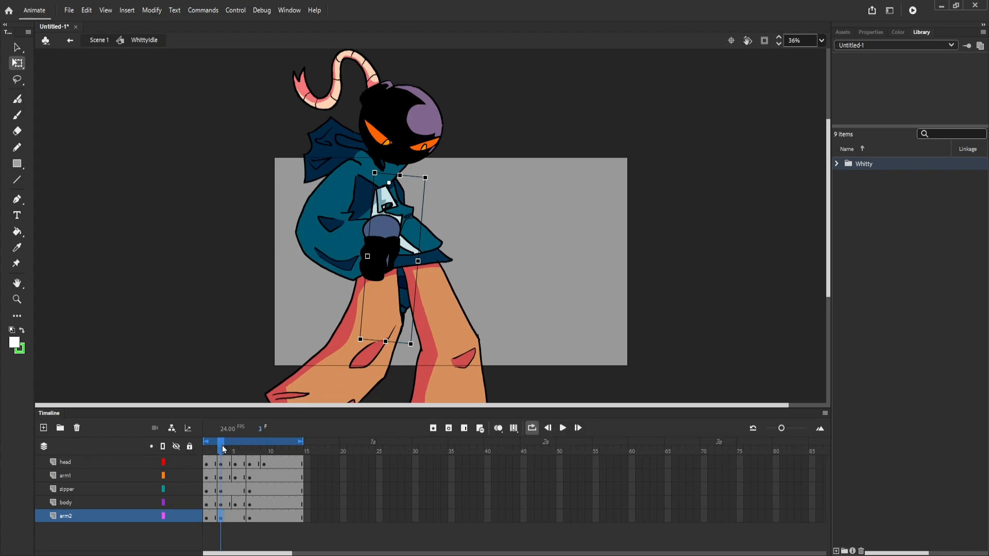
pyautogui.moveTo(224, 449); pyautogui.dragTo(205, 450)
pyautogui.click(407, 309)
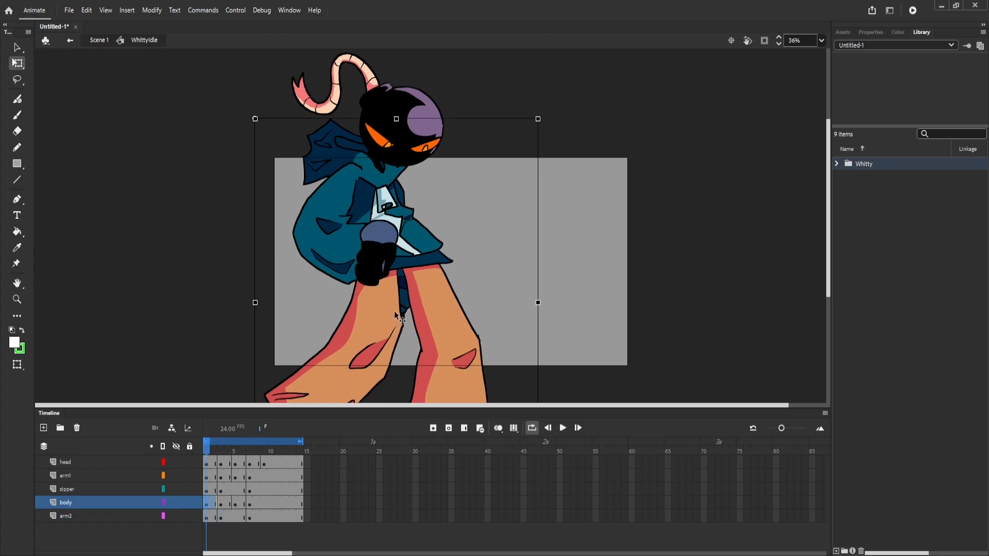
pyautogui.click(404, 298)
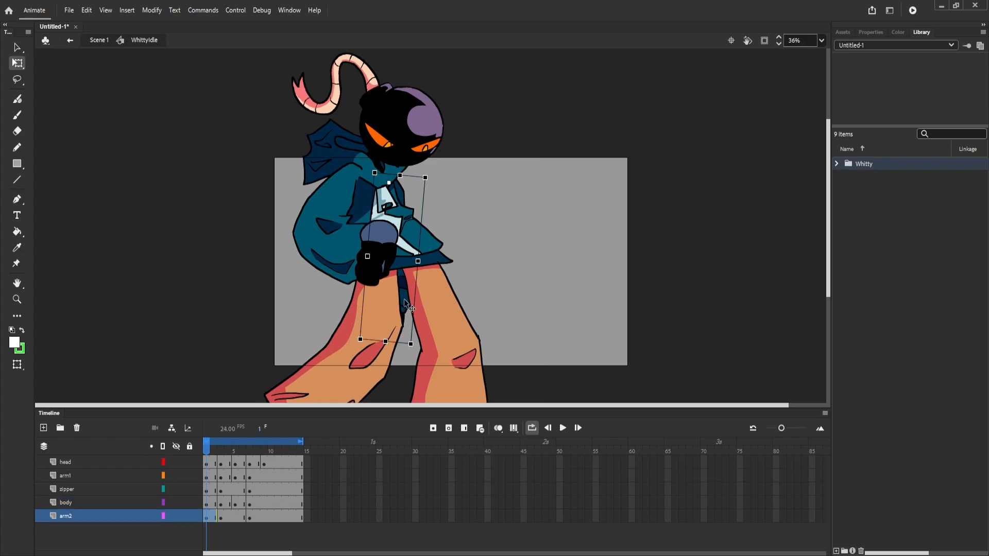
pyautogui.moveTo(363, 351); pyautogui.dragTo(362, 353)
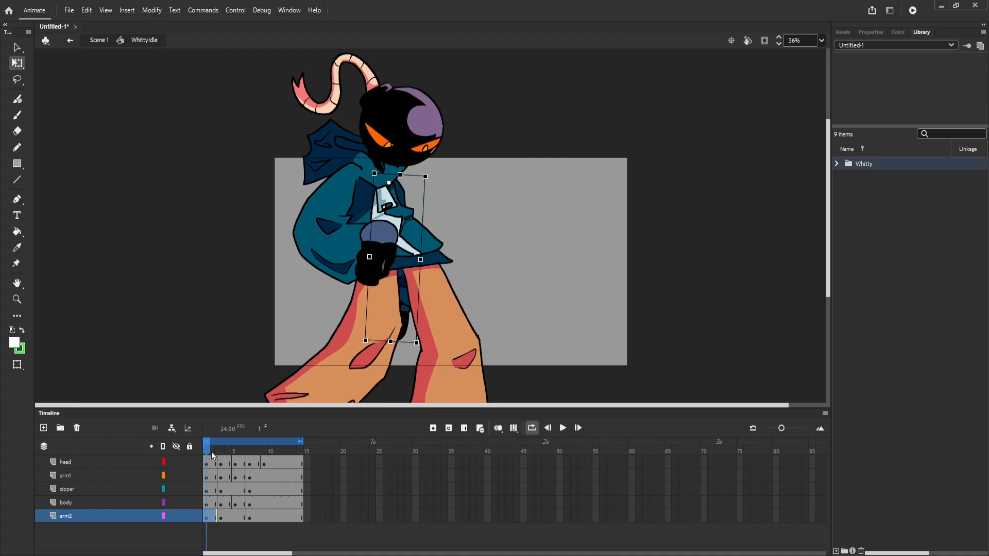
# Rotate arm2 so its hand swings slightly left again on the keyframe spanning frames 1 and 2.
pyautogui.moveTo(211, 453); pyautogui.dragTo(215, 451)
pyautogui.click(418, 308)
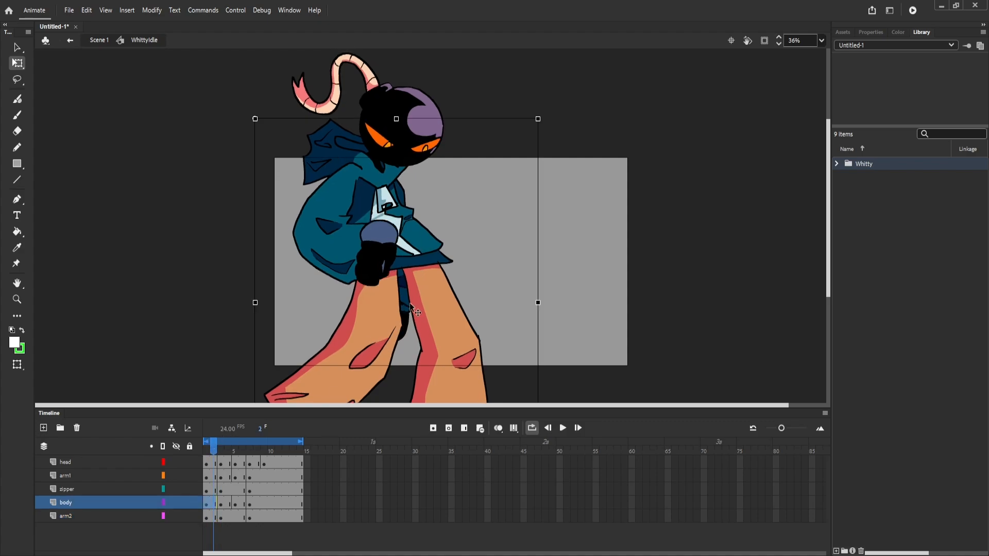
pyautogui.click(398, 322)
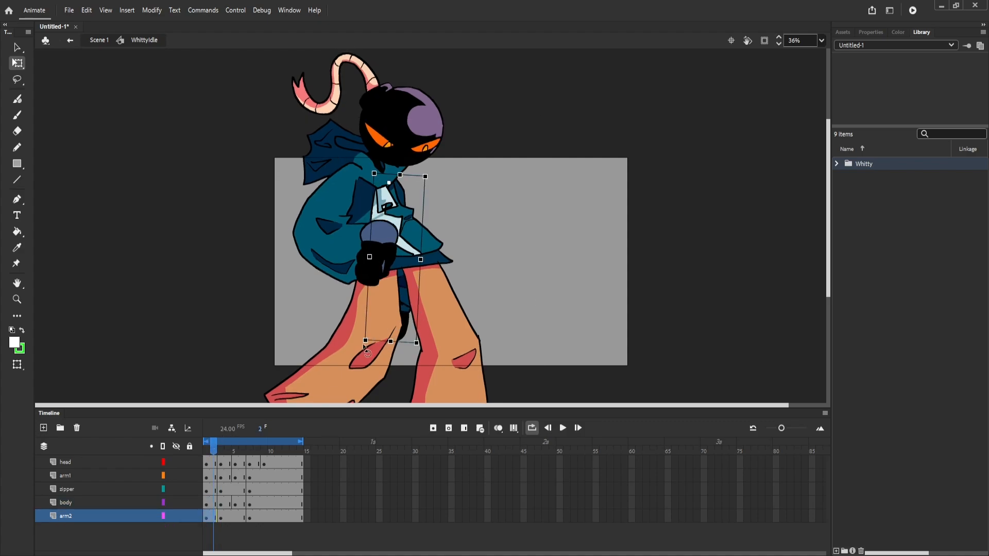
pyautogui.moveTo(364, 350); pyautogui.dragTo(357, 354)
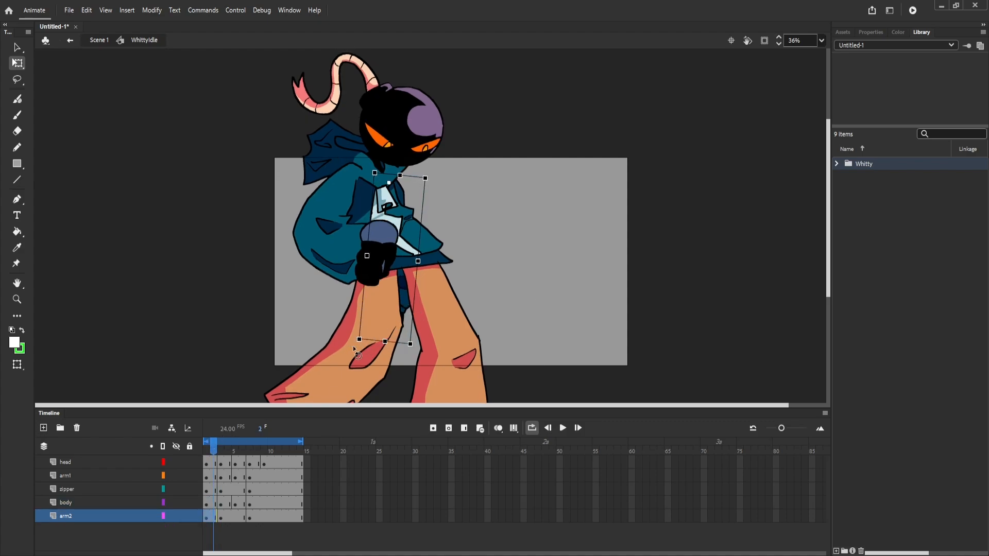
# Hide the body layer and make tiny rotation adjustments to the exposed arm2 at frame 2.
pyautogui.click(177, 502)
pyautogui.moveTo(215, 447); pyautogui.dragTo(214, 447)
pyautogui.click(388, 322)
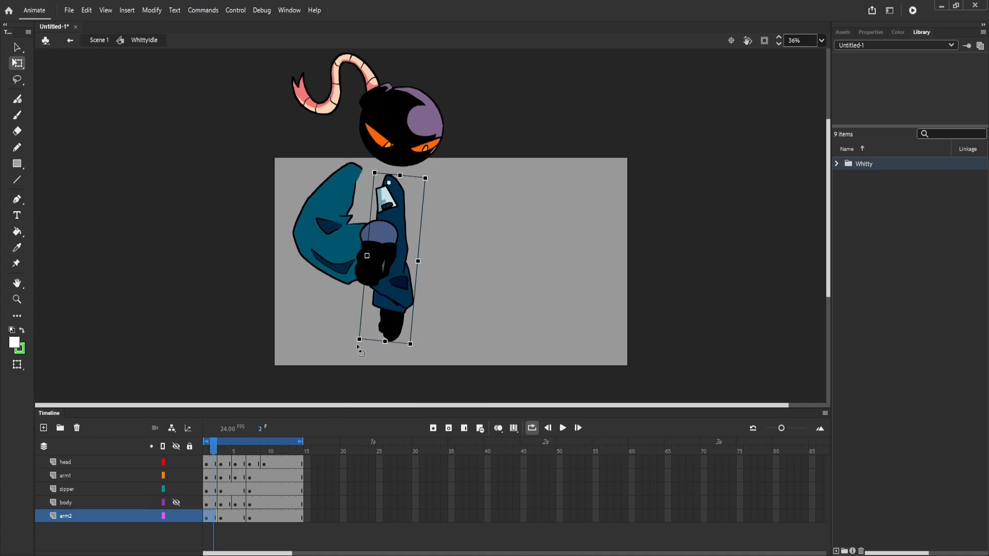
pyautogui.moveTo(358, 346); pyautogui.dragTo(361, 347)
pyautogui.moveTo(416, 346); pyautogui.dragTo(417, 351)
# Compare the arm poses across frames with onion skinning, and turn it off again at frame 1.
pyautogui.click(498, 429)
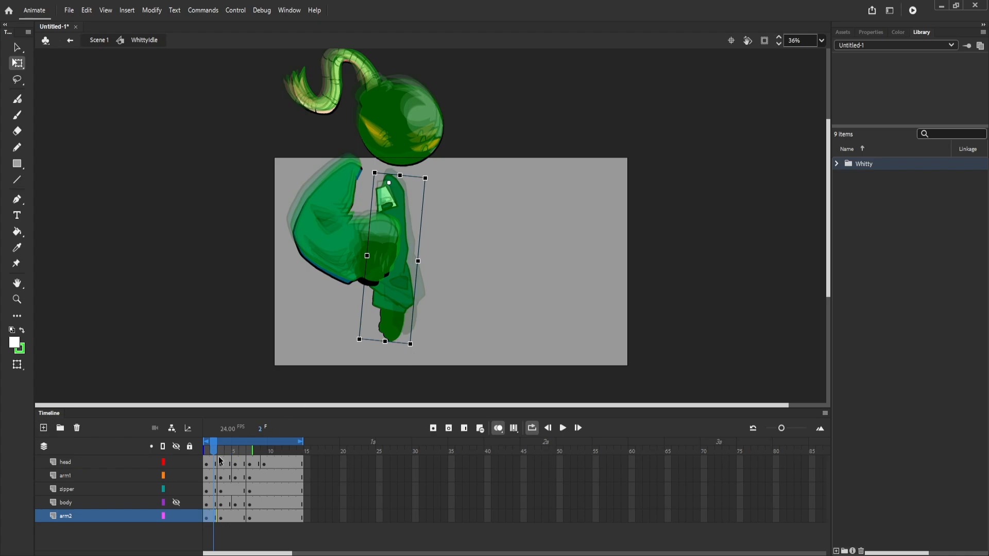
pyautogui.moveTo(213, 444)
pyautogui.mouseDown()
pyautogui.moveTo(299, 444)
pyautogui.moveTo(206, 449)
pyautogui.mouseUp()
pyautogui.click(498, 429)
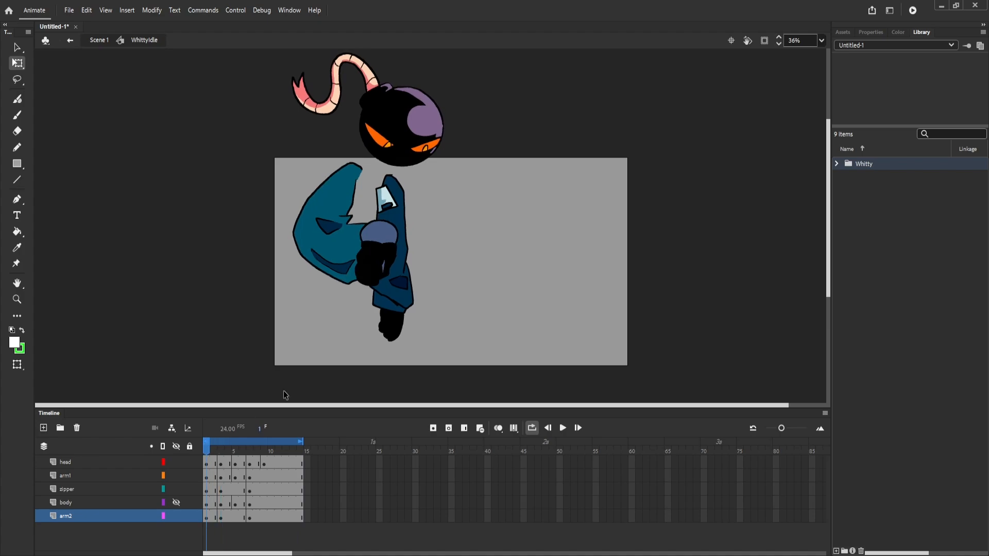
# Rotate arm2 slightly right and back to the left on its frame 1 keyframe, and show the body layer again.
pyautogui.click(389, 334)
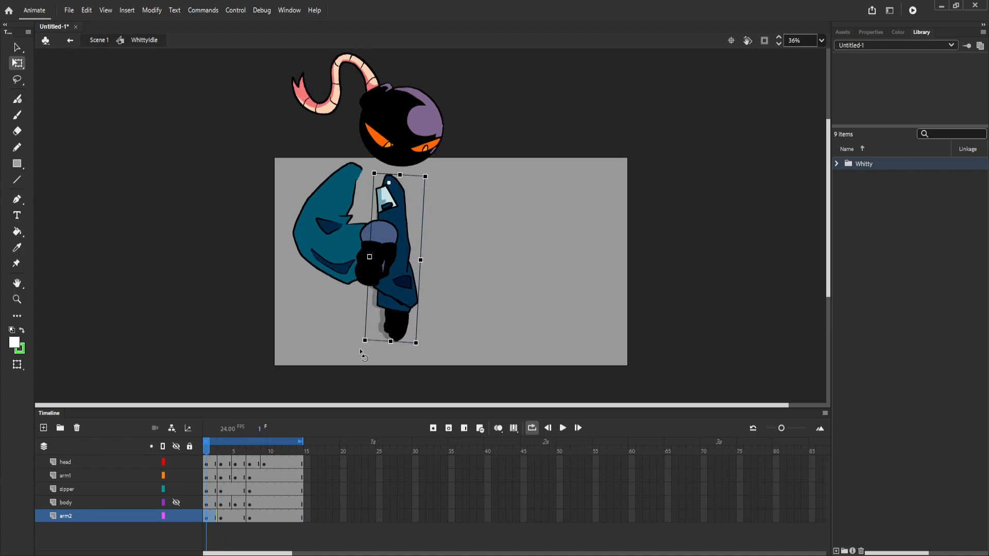
pyautogui.moveTo(359, 352); pyautogui.dragTo(391, 353)
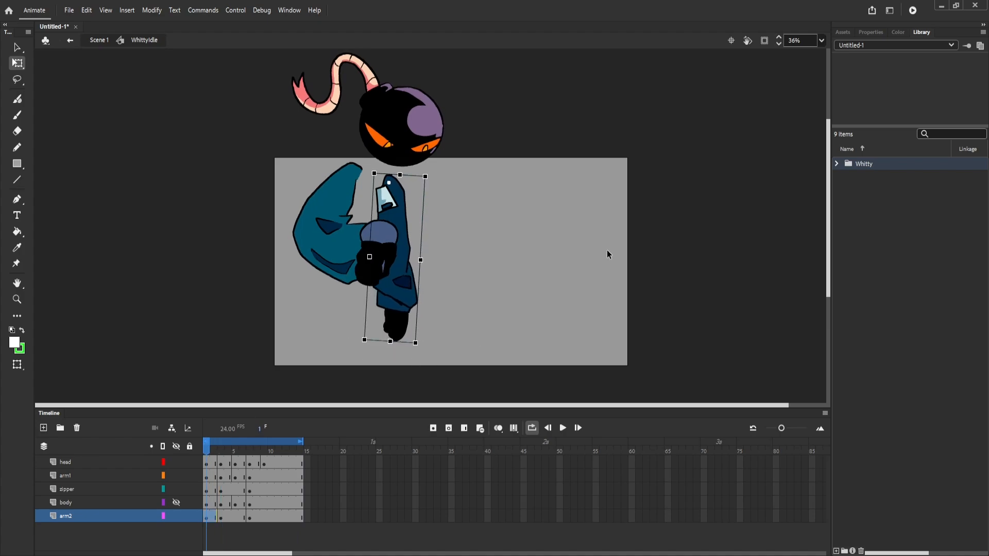
pyautogui.click(779, 37)
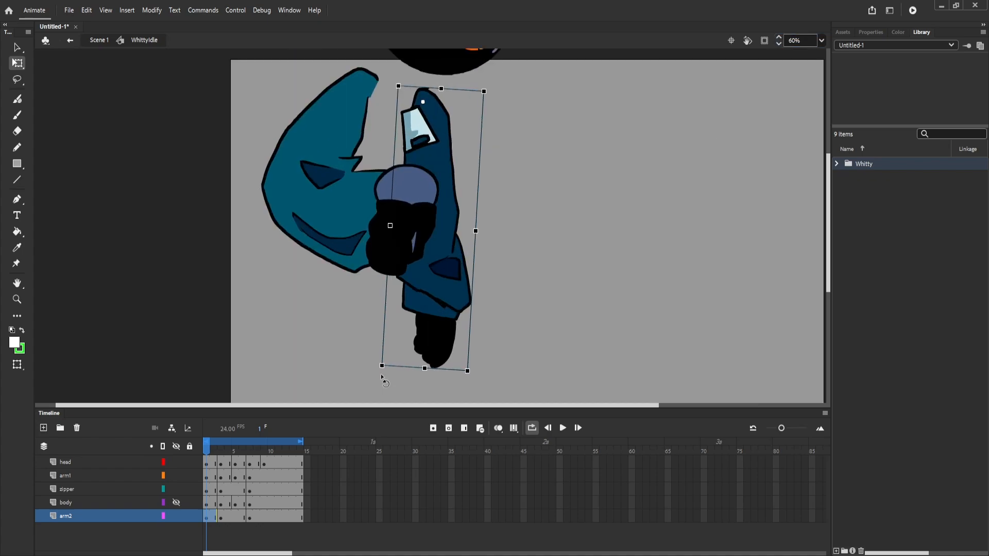
pyautogui.moveTo(207, 451)
pyautogui.mouseDown()
pyautogui.moveTo(220, 454)
pyautogui.moveTo(206, 448)
pyautogui.mouseUp()
pyautogui.click(215, 459)
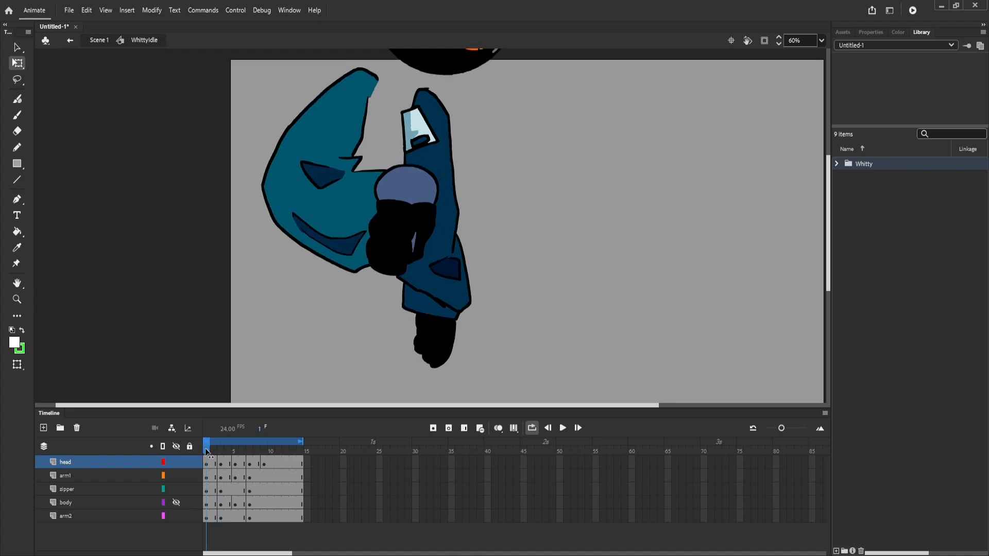
pyautogui.click(438, 324)
pyautogui.moveTo(472, 382); pyautogui.dragTo(467, 384)
pyautogui.click(176, 504)
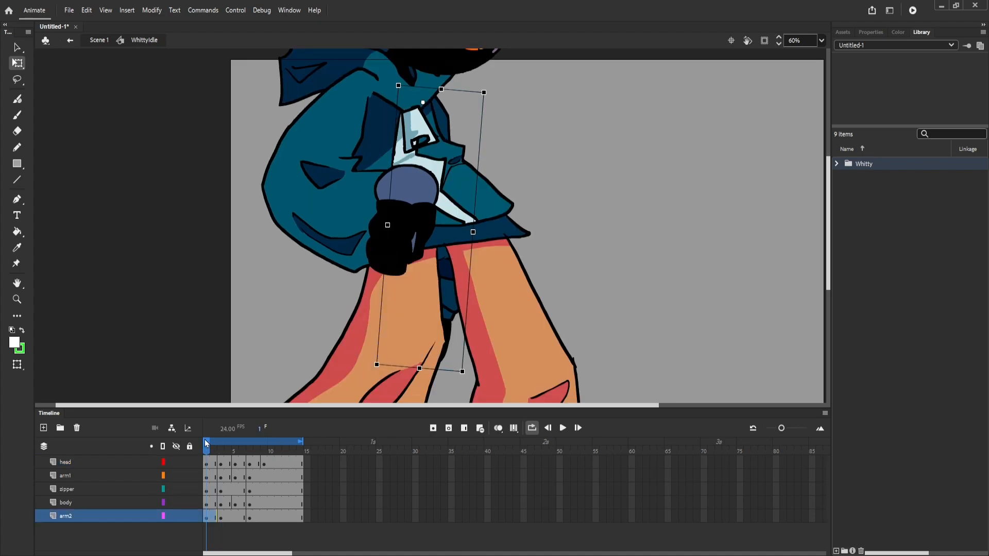
# Nudge arm2 slightly up and to the right on its frame 3 keyframe.
pyautogui.moveTo(212, 444); pyautogui.dragTo(220, 444)
pyautogui.click(128, 515)
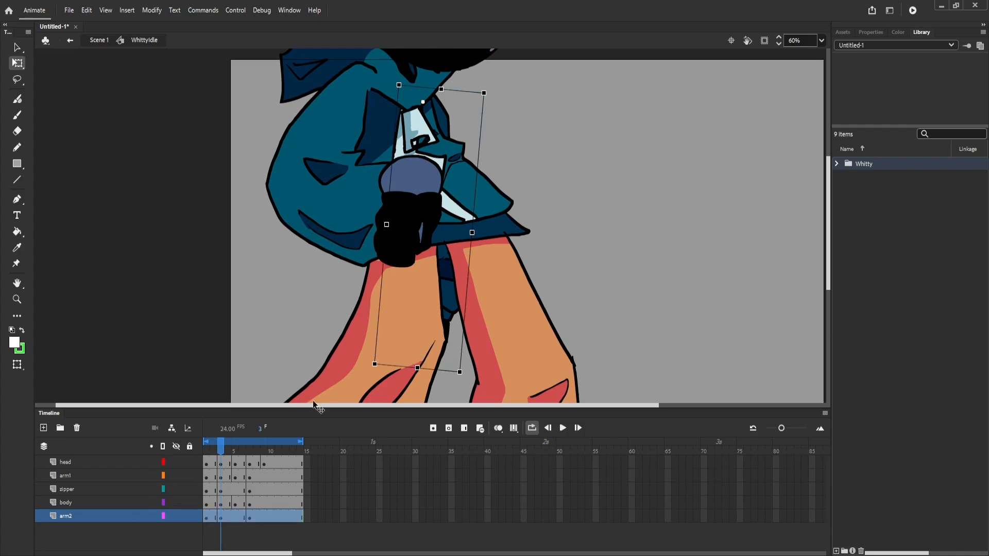
pyautogui.press('Up')
pyautogui.press('Right')
pyautogui.press('Up')
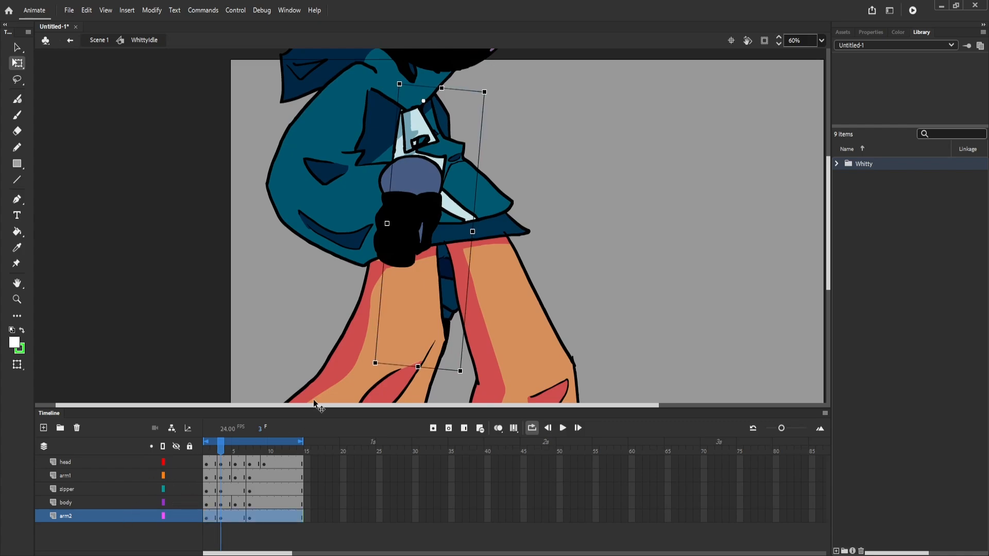
pyautogui.press('Right')
pyautogui.press('Up')
pyautogui.press('Right')
pyautogui.press('Up')
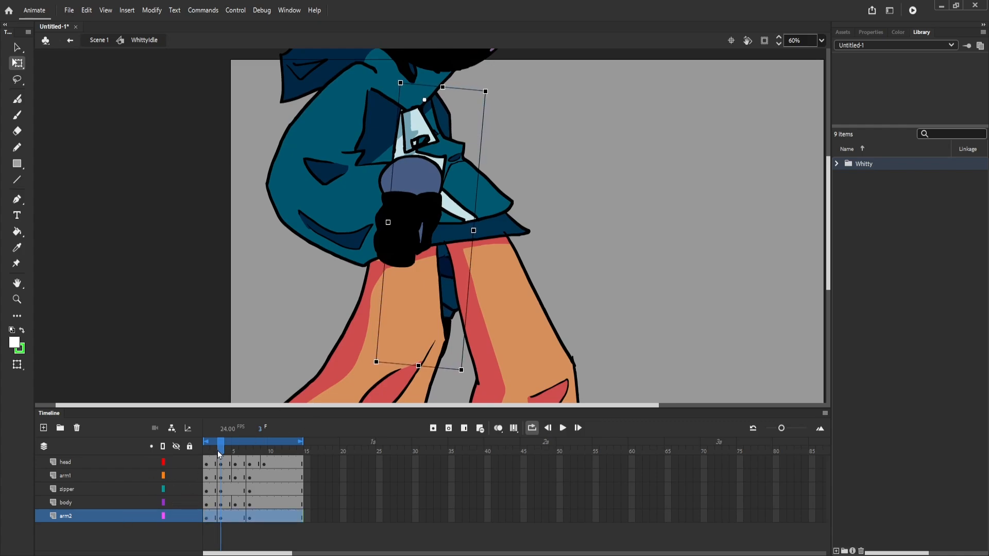
# Add an arm2 keyframe at frame 5 and rotate the arm there so its hand swings slightly right.
pyautogui.moveTo(220, 456); pyautogui.dragTo(256, 454)
pyautogui.click(234, 516)
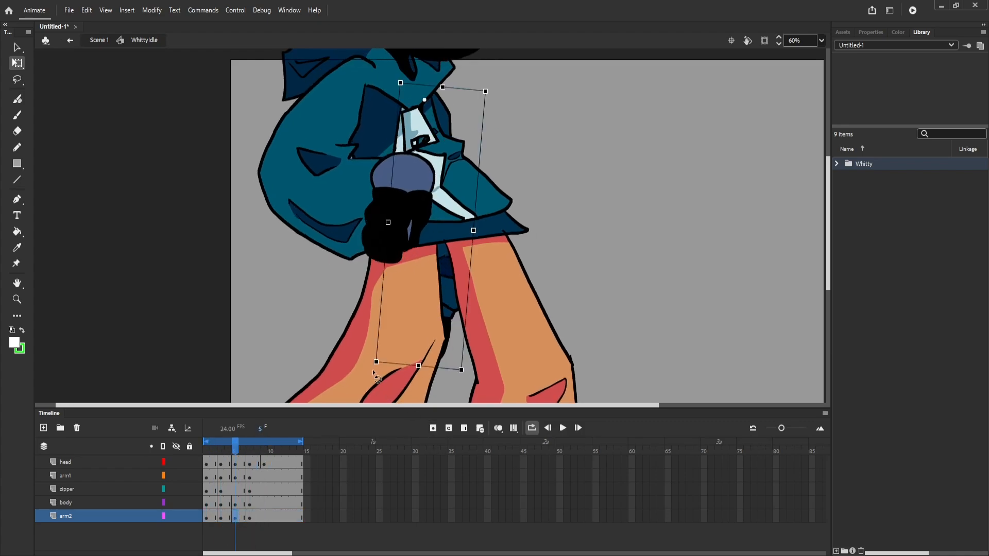
pyautogui.moveTo(376, 371); pyautogui.dragTo(383, 376)
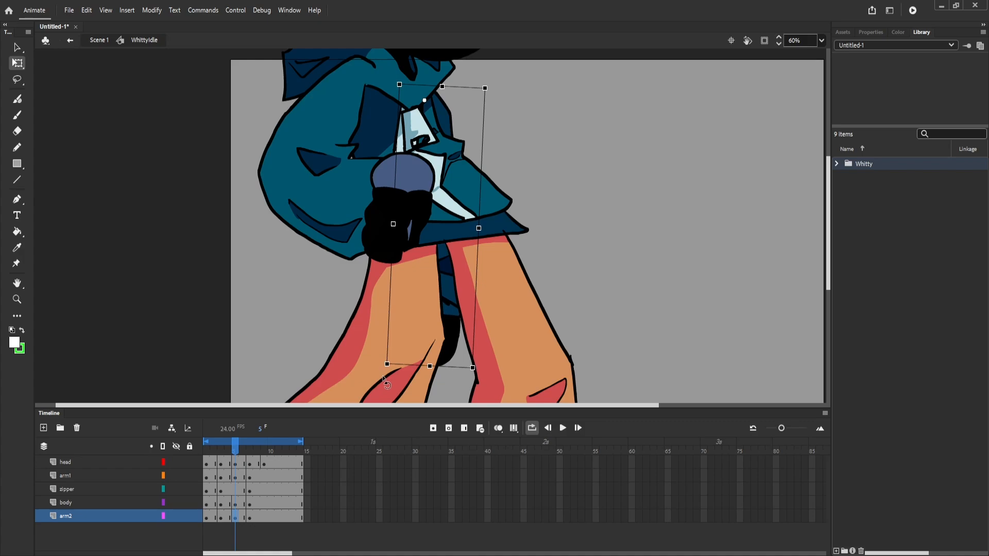
# Move arm2 up and to the right in small increments on its frame 5 keyframe.
pyautogui.press('Up')
pyautogui.press('Up')
pyautogui.press('Up')
pyautogui.press('Up')
pyautogui.press('Up')
pyautogui.press('Right')
pyautogui.press('Right')
pyautogui.press('Right')
pyautogui.press('Right')
pyautogui.press('Right')
pyautogui.press('Right')
pyautogui.press('Right')
pyautogui.press('Up')
pyautogui.press('Up')
pyautogui.press('Up')
pyautogui.press('Up')
pyautogui.press('Up')
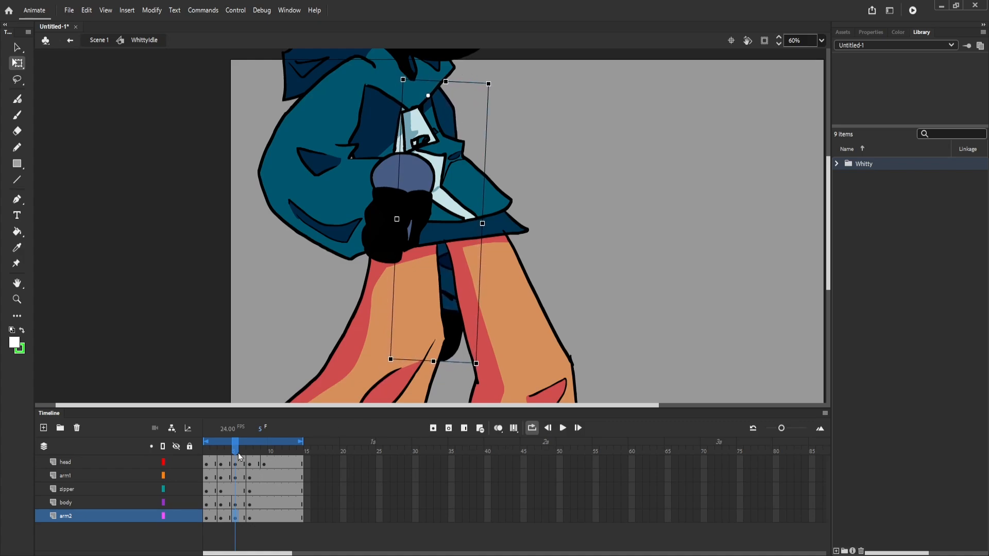
# Compare frames 5 and 6, and nudge arm2 slightly down and left on the keyframe spanning them.
pyautogui.moveTo(238, 453)
pyautogui.mouseDown()
pyautogui.moveTo(255, 454)
pyautogui.moveTo(243, 449)
pyautogui.mouseUp()
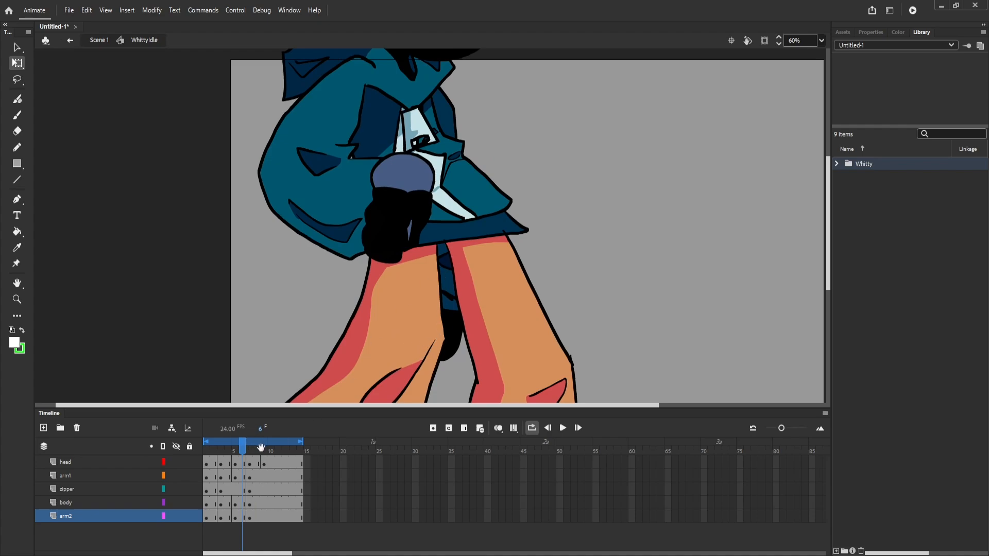
pyautogui.moveTo(245, 447); pyautogui.dragTo(240, 452)
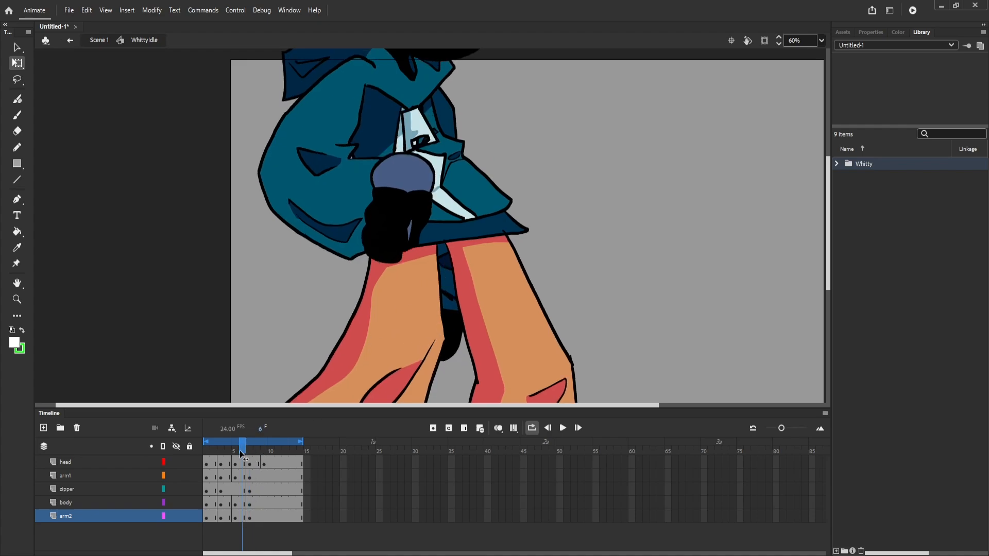
pyautogui.click(460, 334)
pyautogui.press('Down')
pyautogui.press('Down')
pyautogui.press('Down')
pyautogui.press('Left')
pyautogui.press('Left')
pyautogui.press('Left')
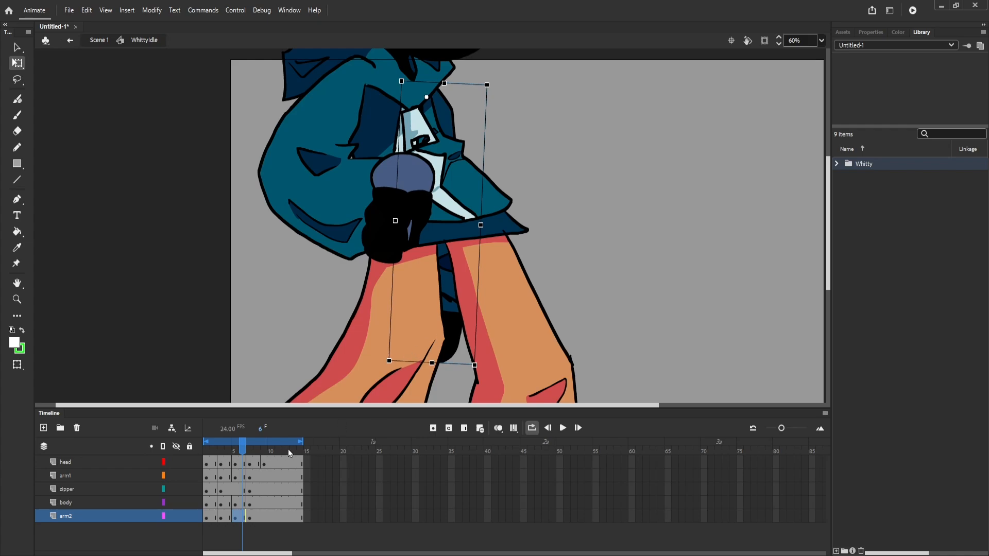
# Fine-tune arm2's horizontal position on the frame 5 keyframe.
pyautogui.moveTo(246, 451)
pyautogui.mouseDown()
pyautogui.moveTo(253, 447)
pyautogui.moveTo(238, 452)
pyautogui.mouseUp()
pyautogui.click(452, 353)
pyautogui.press('Right')
pyautogui.press('Right')
pyautogui.press('Right')
pyautogui.press('Right')
pyautogui.moveTo(241, 449)
pyautogui.mouseDown()
pyautogui.moveTo(257, 448)
pyautogui.moveTo(235, 451)
pyautogui.mouseUp()
pyautogui.click(435, 357)
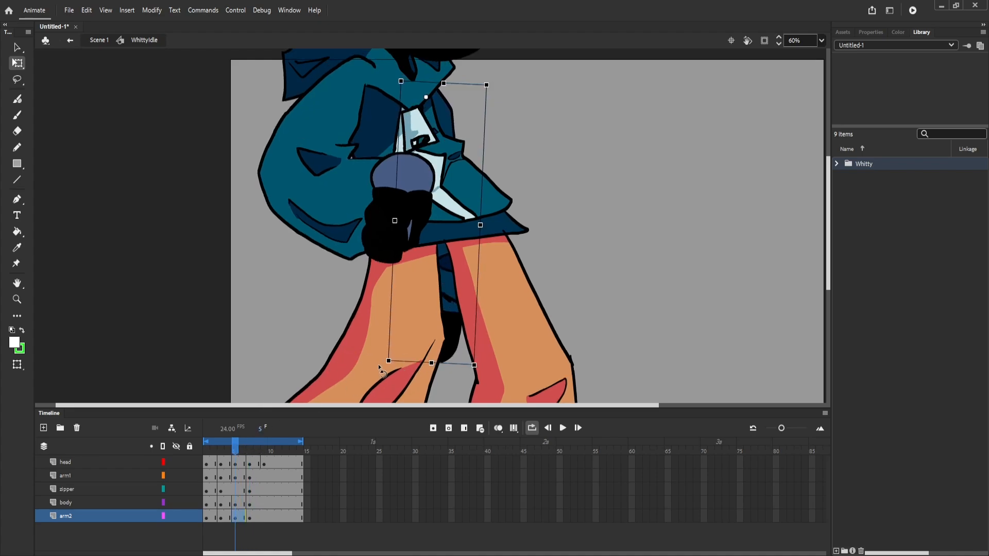
# Rotate arm2 so its hand swings slightly right on its frame 3 and frame 1 keyframes.
pyautogui.moveTo(251, 447); pyautogui.dragTo(292, 479)
pyautogui.moveTo(358, 474); pyautogui.dragTo(230, 485)
pyautogui.click(447, 305)
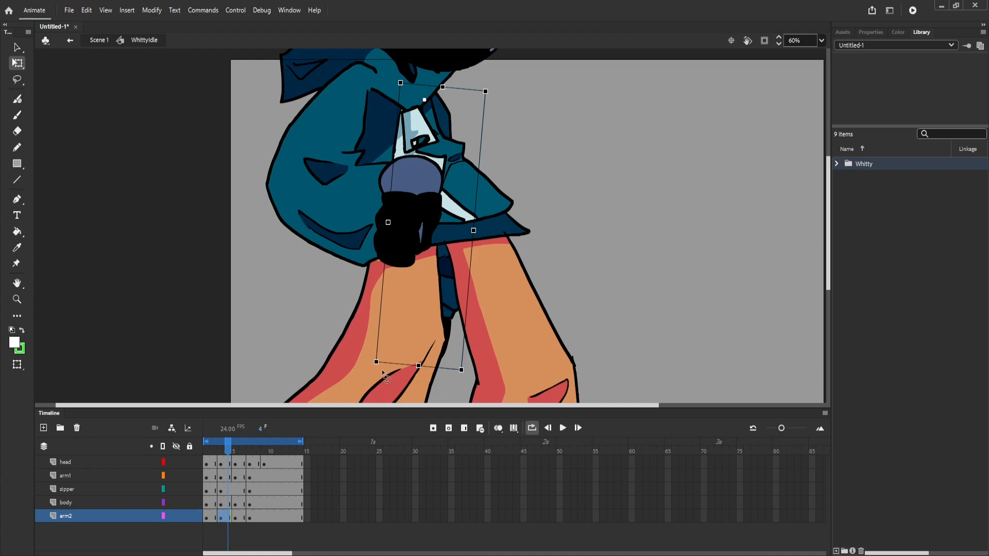
pyautogui.moveTo(376, 376); pyautogui.dragTo(378, 377)
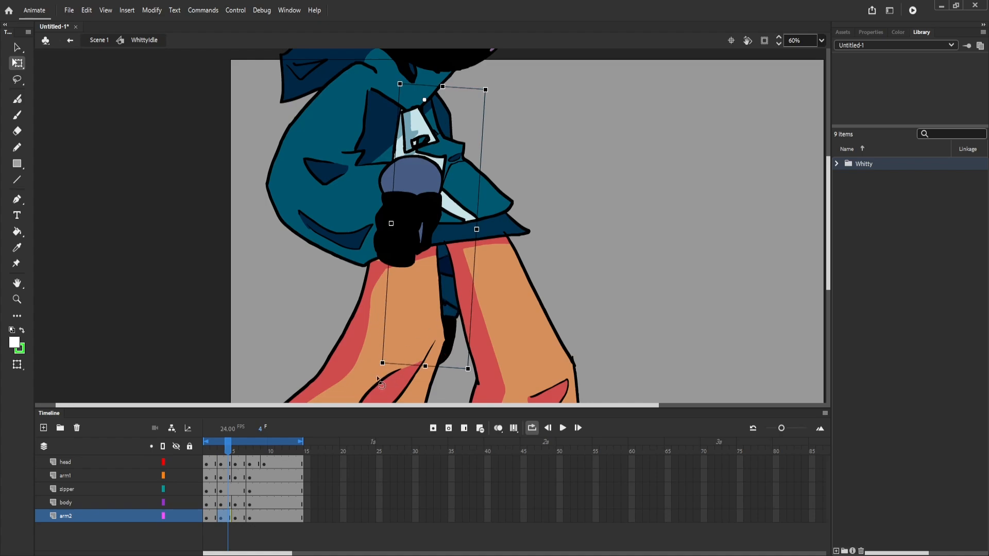
pyautogui.moveTo(228, 449); pyautogui.dragTo(197, 444)
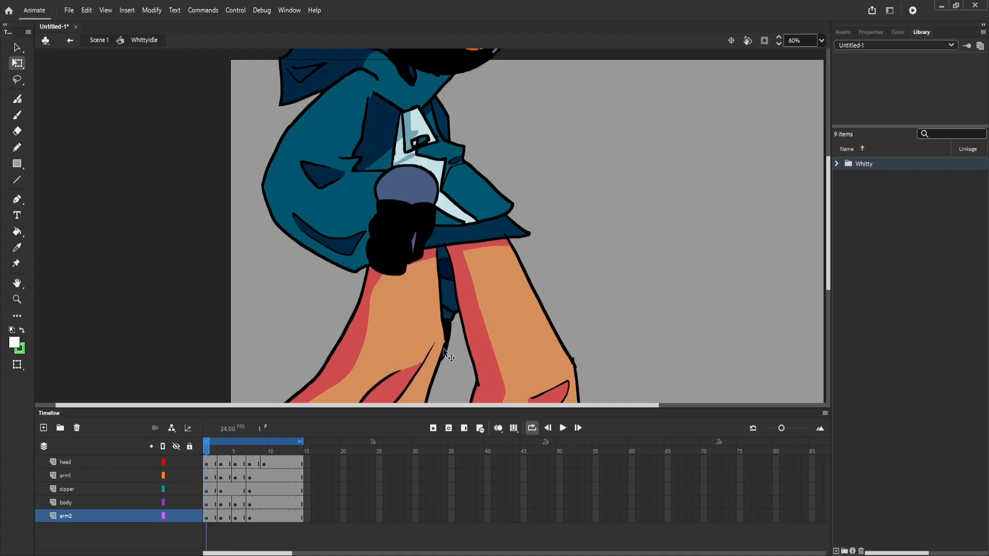
pyautogui.click(447, 305)
pyautogui.moveTo(370, 370); pyautogui.dragTo(379, 372)
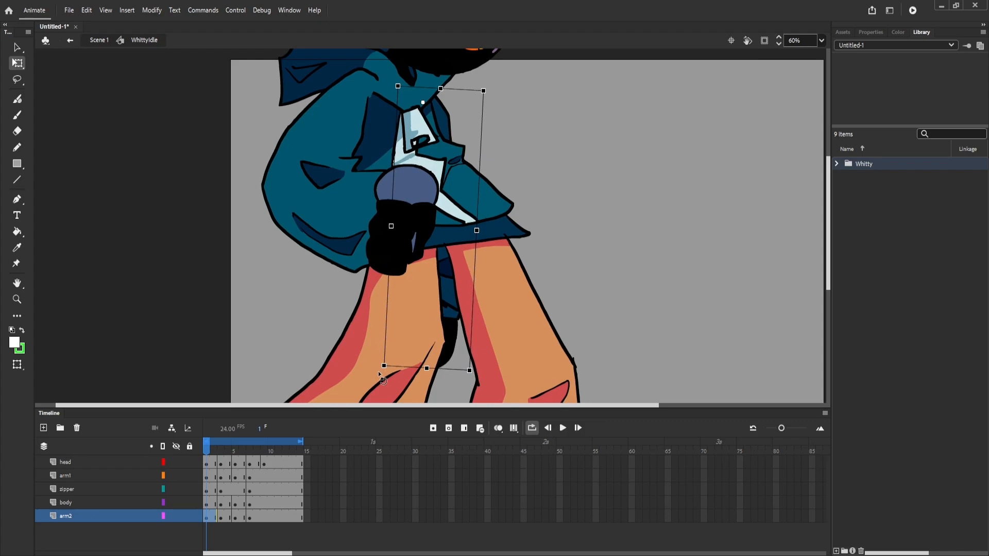
# Play the idle loop with the body shown, and again with the body layer hidden, to check arm2's motion.
pyautogui.moveTo(198, 450); pyautogui.dragTo(245, 459)
pyautogui.click(563, 428)
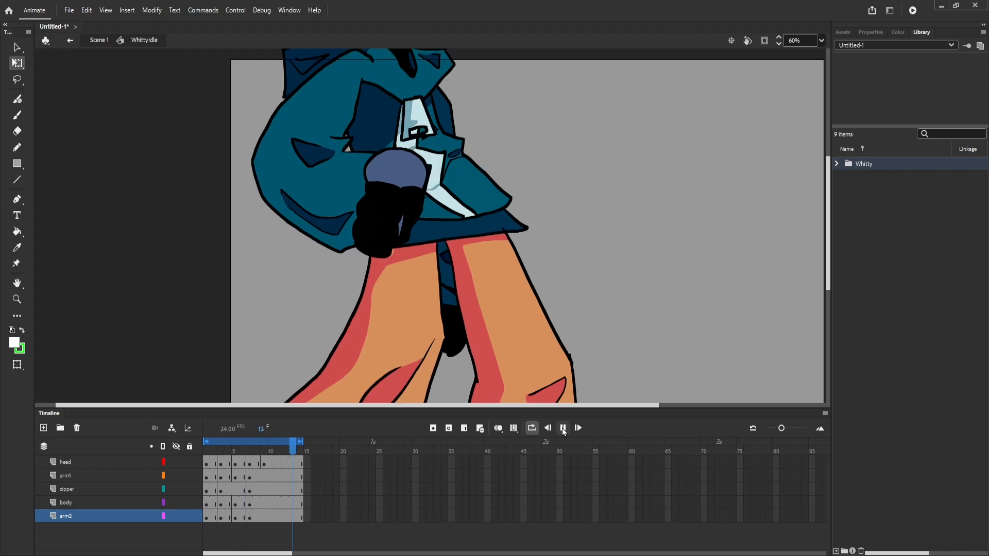
pyautogui.click(176, 502)
pyautogui.click(559, 434)
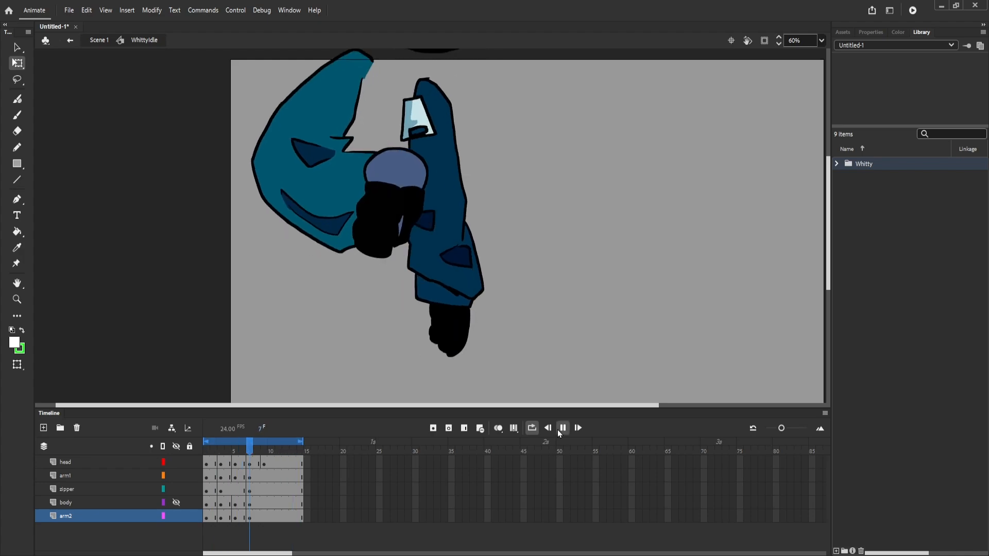
pyautogui.click(561, 431)
# Raise arm2 slightly on its frame 3 keyframe and play the loop from frame 1 to check it.
pyautogui.moveTo(262, 449); pyautogui.dragTo(227, 451)
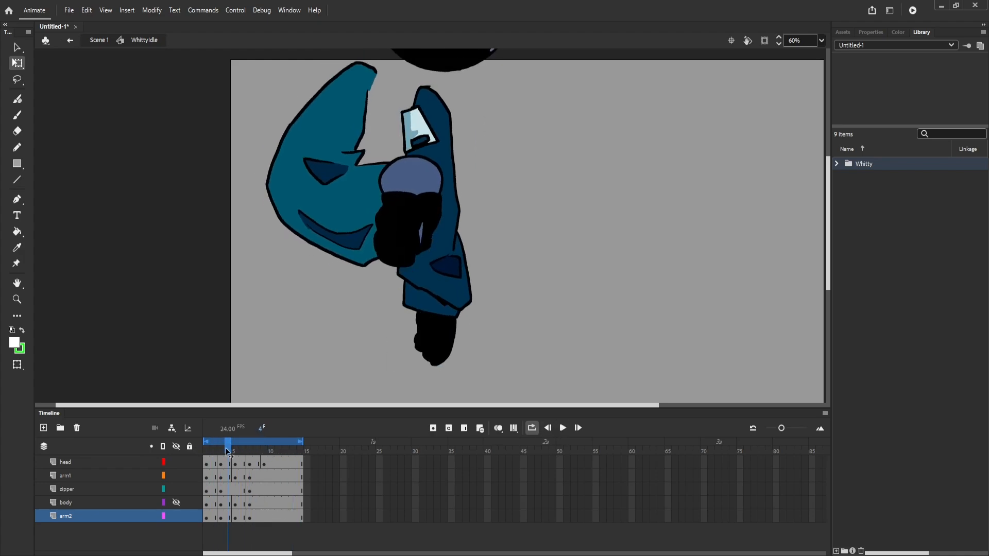
pyautogui.click(416, 292)
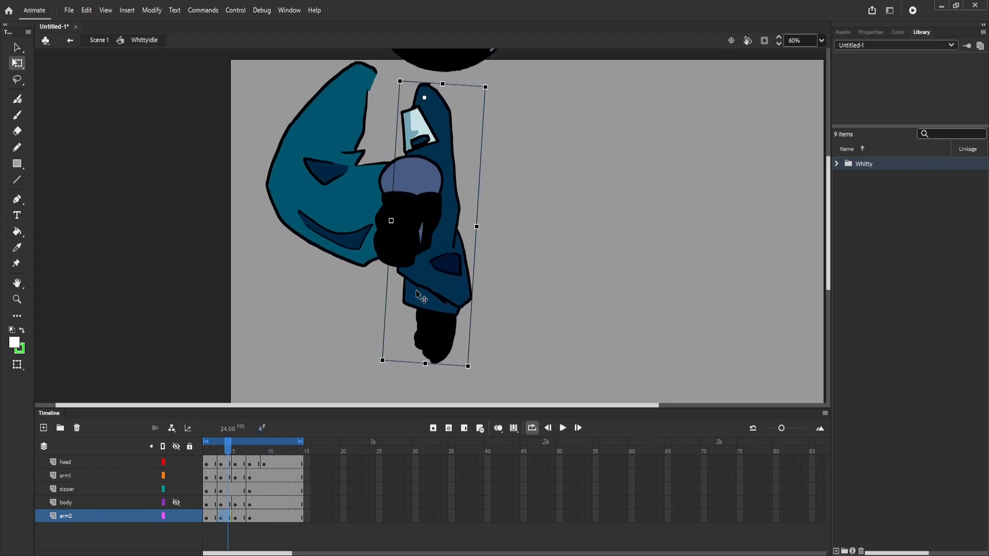
pyautogui.moveTo(227, 449); pyautogui.dragTo(210, 446)
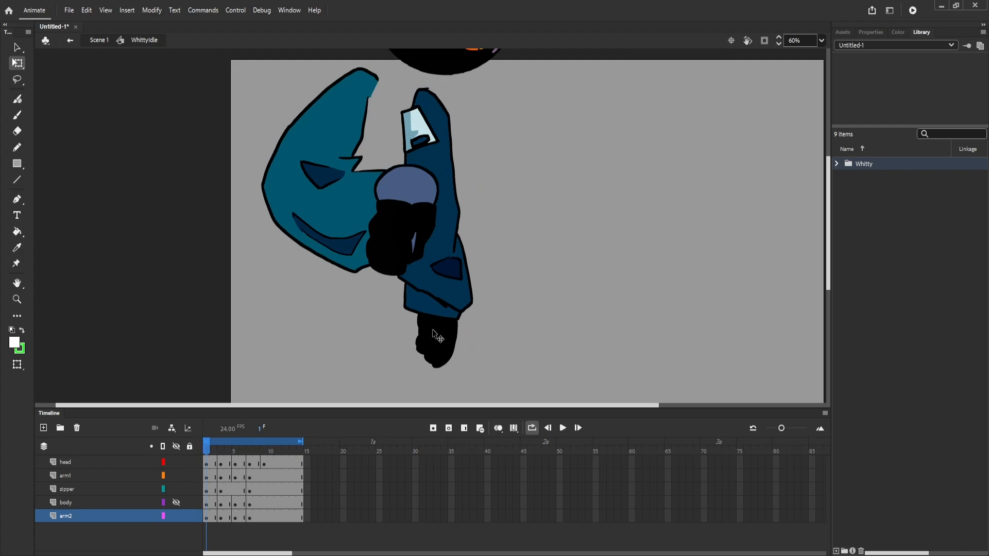
pyautogui.click(432, 329)
pyautogui.click(563, 429)
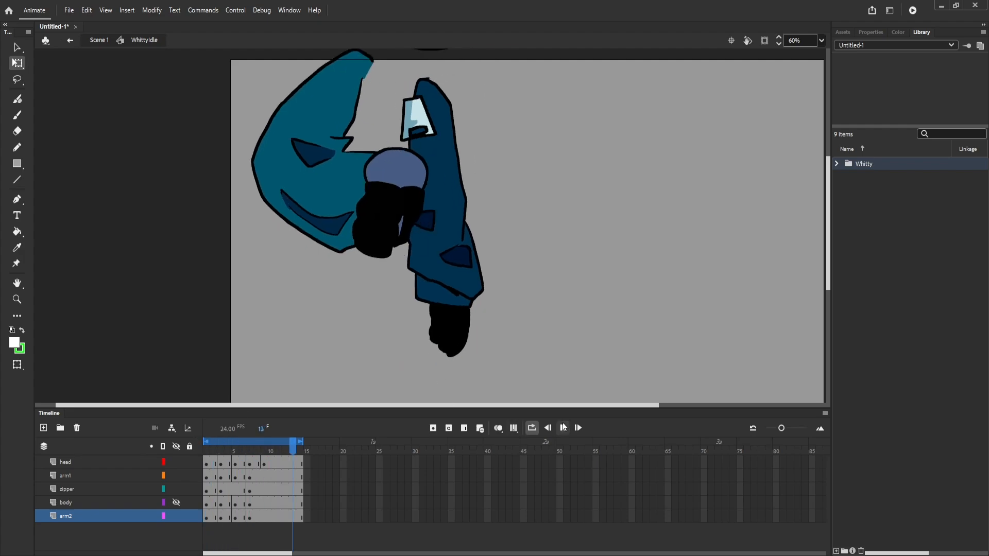
pyautogui.click(564, 428)
# Make a tiny rotation adjustment to arm2 at frame 6, shift it slightly right at frame 1, and play the loop.
pyautogui.moveTo(272, 449); pyautogui.dragTo(384, 484)
pyautogui.moveTo(302, 453); pyautogui.dragTo(242, 456)
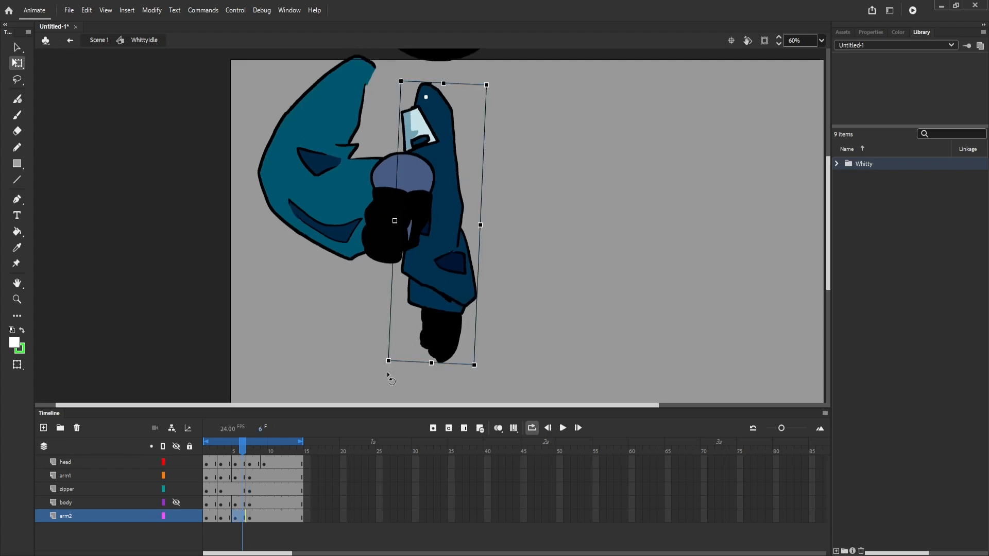
pyautogui.moveTo(388, 374); pyautogui.dragTo(387, 374)
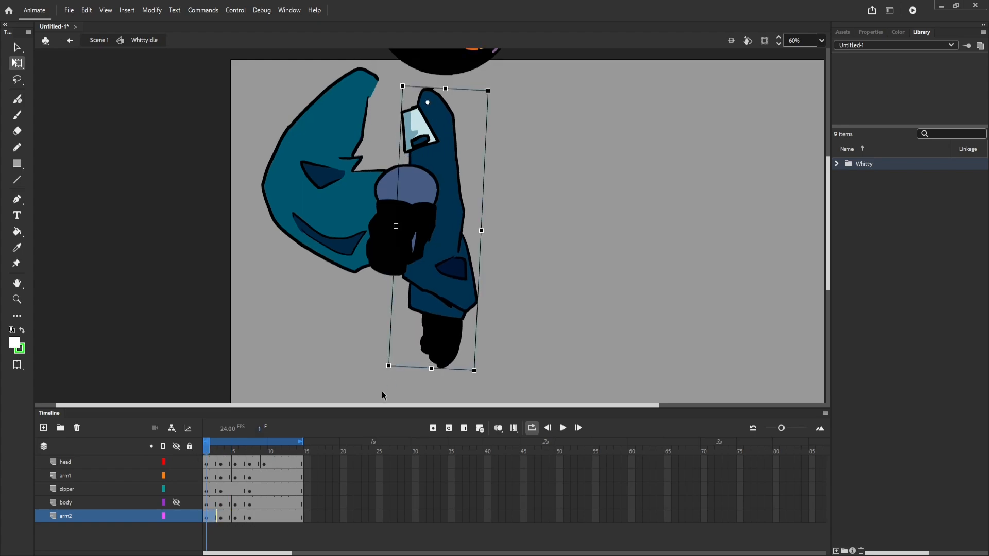
pyautogui.click(563, 428)
pyautogui.click(568, 431)
pyautogui.moveTo(292, 448); pyautogui.dragTo(205, 448)
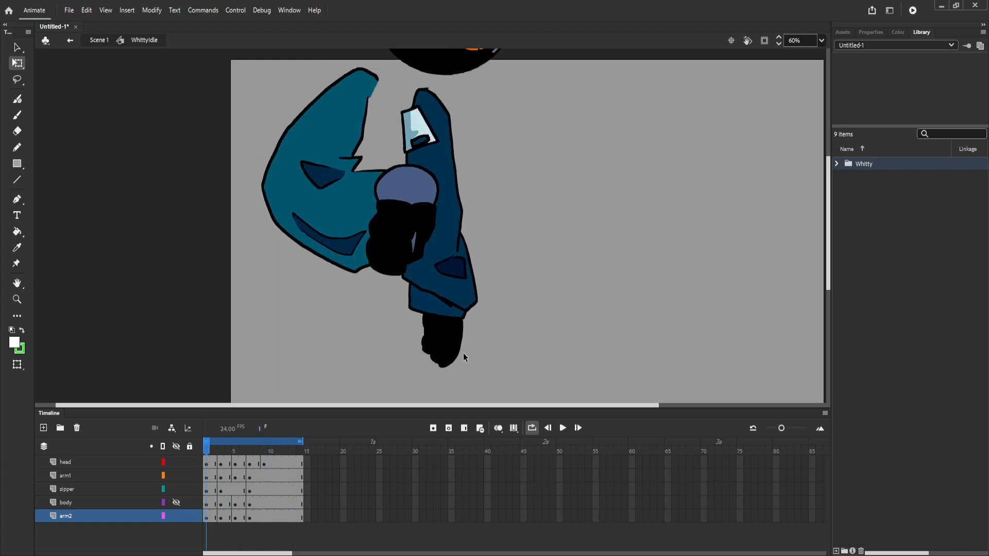
# Rotate arm2 so its hand swings slightly back left on its frame 1 and frame 3 keyframes.
pyautogui.click(450, 344)
pyautogui.moveTo(389, 376); pyautogui.dragTo(385, 375)
pyautogui.moveTo(206, 448); pyautogui.dragTo(221, 448)
pyautogui.click(451, 329)
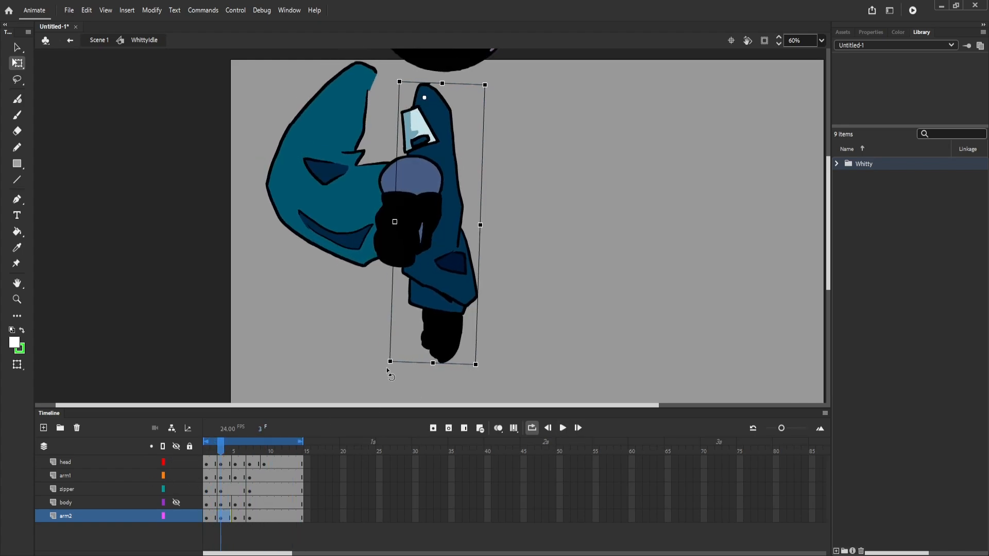
pyautogui.moveTo(391, 372); pyautogui.dragTo(386, 371)
# Play the loop from frame 1 with the body hidden to review the arm swing.
pyautogui.moveTo(208, 447)
pyautogui.mouseDown()
pyautogui.moveTo(273, 461)
pyautogui.moveTo(199, 455)
pyautogui.mouseUp()
pyautogui.click(176, 502)
pyautogui.click(563, 428)
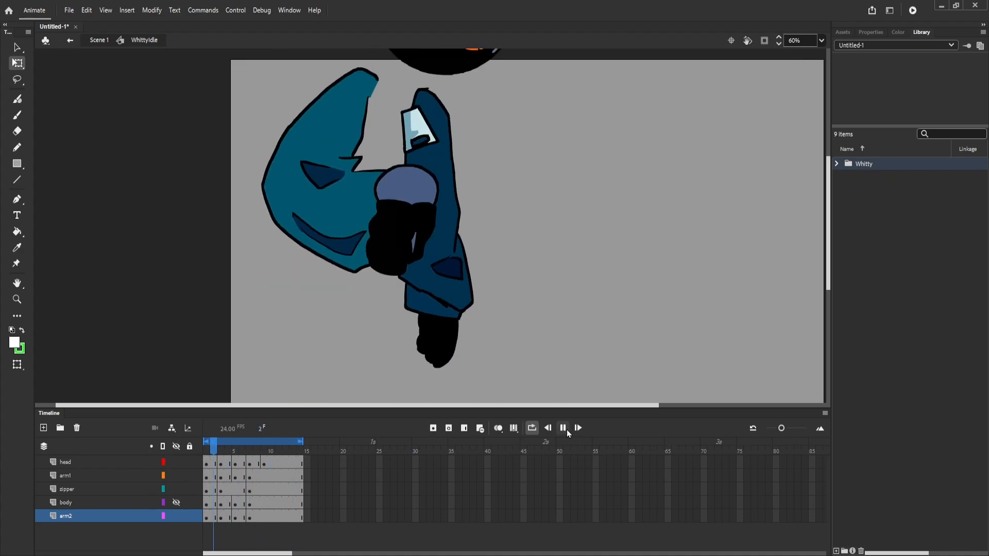
pyautogui.click(566, 431)
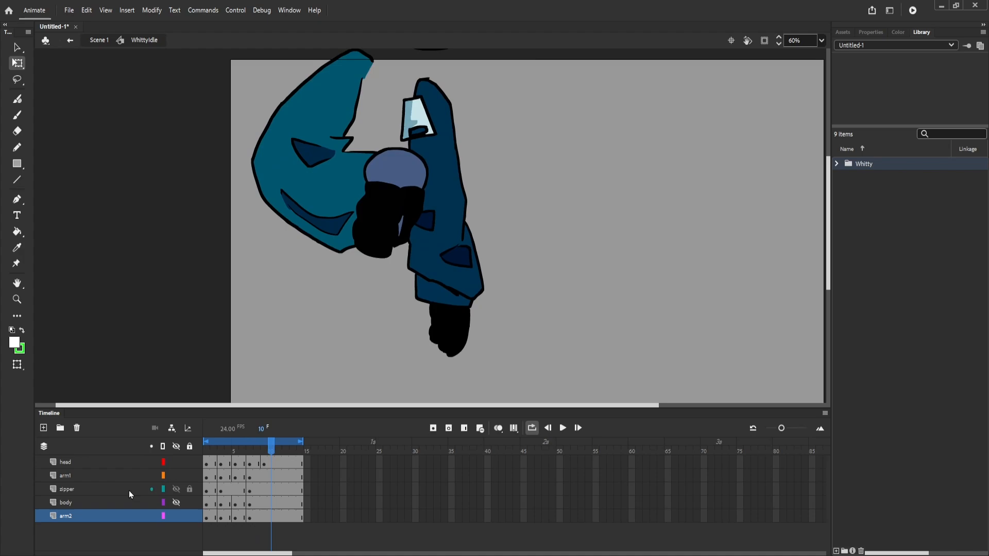
# Show the body layer again and nudge arm2 slightly down at frame 4.
pyautogui.click(177, 502)
pyautogui.moveTo(270, 444); pyautogui.dragTo(230, 460)
pyautogui.press('Down')
pyautogui.press('Down')
pyautogui.press('Down')
pyautogui.press('Down')
pyautogui.press('Left')
pyautogui.press('Left')
pyautogui.press('Down')
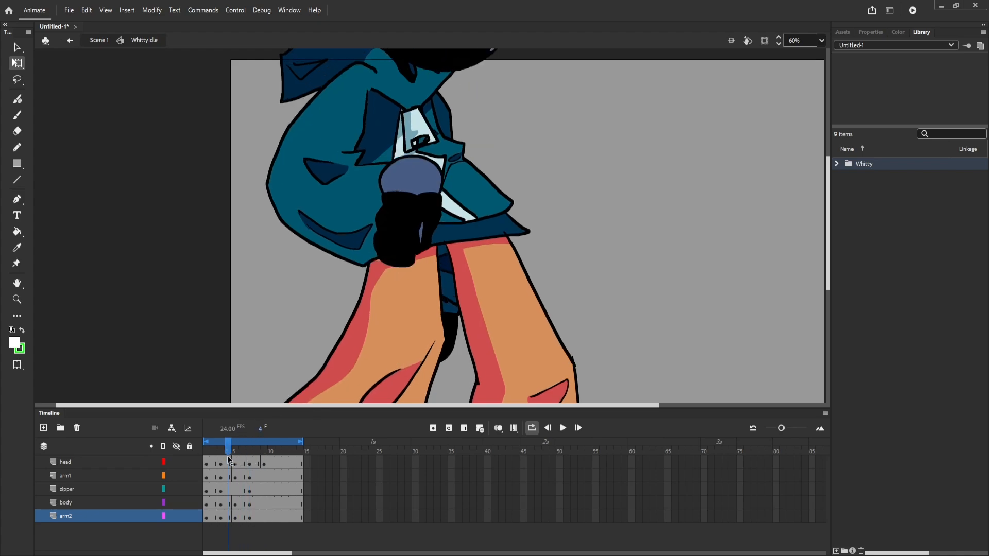
pyautogui.click(443, 122)
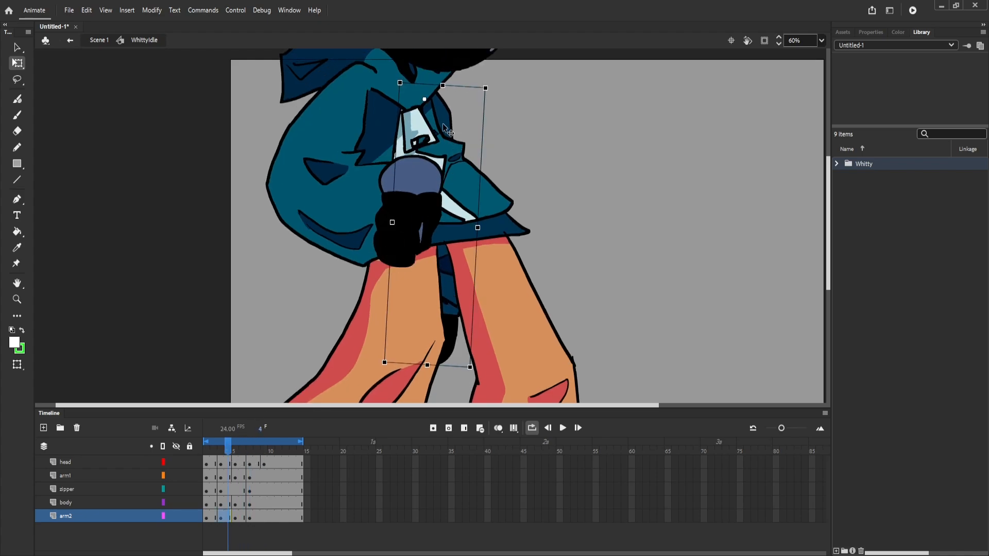
# Scrub and play the loop to check arm2's motion against the visible body.
pyautogui.moveTo(216, 451); pyautogui.dragTo(267, 455)
pyautogui.click(568, 428)
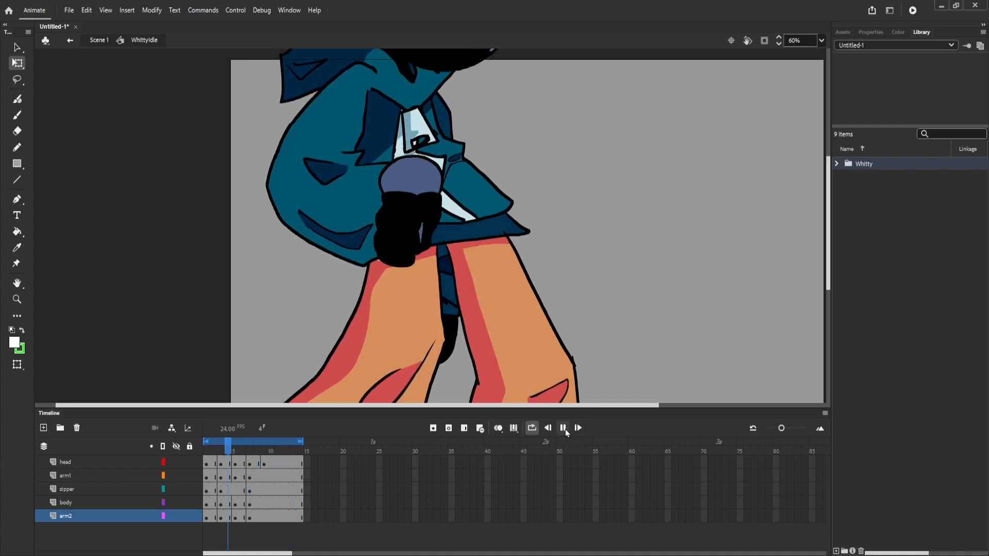
pyautogui.click(564, 428)
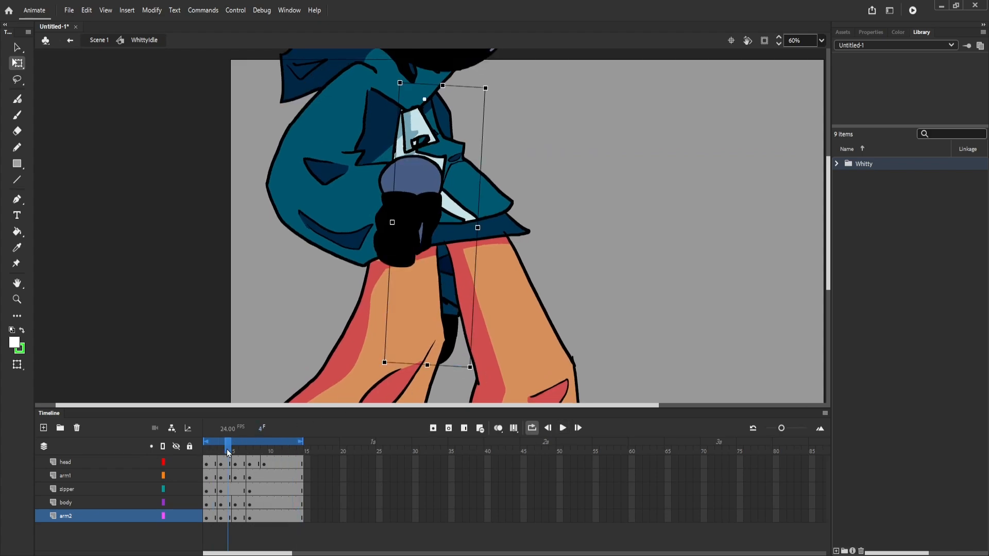
# Make slight leftward rotation adjustments to arm2 at frames 5 and 3, hiding the body layer for the latter, and play the loop.
pyautogui.moveTo(227, 451)
pyautogui.mouseDown()
pyautogui.moveTo(212, 450)
pyautogui.moveTo(235, 451)
pyautogui.mouseUp()
pyautogui.moveTo(401, 371); pyautogui.dragTo(390, 372)
pyautogui.moveTo(235, 451)
pyautogui.mouseDown()
pyautogui.moveTo(287, 454)
pyautogui.moveTo(205, 454)
pyautogui.moveTo(221, 452)
pyautogui.mouseUp()
pyautogui.click(176, 502)
pyautogui.click(453, 343)
pyautogui.moveTo(385, 375); pyautogui.dragTo(379, 372)
pyautogui.click(563, 427)
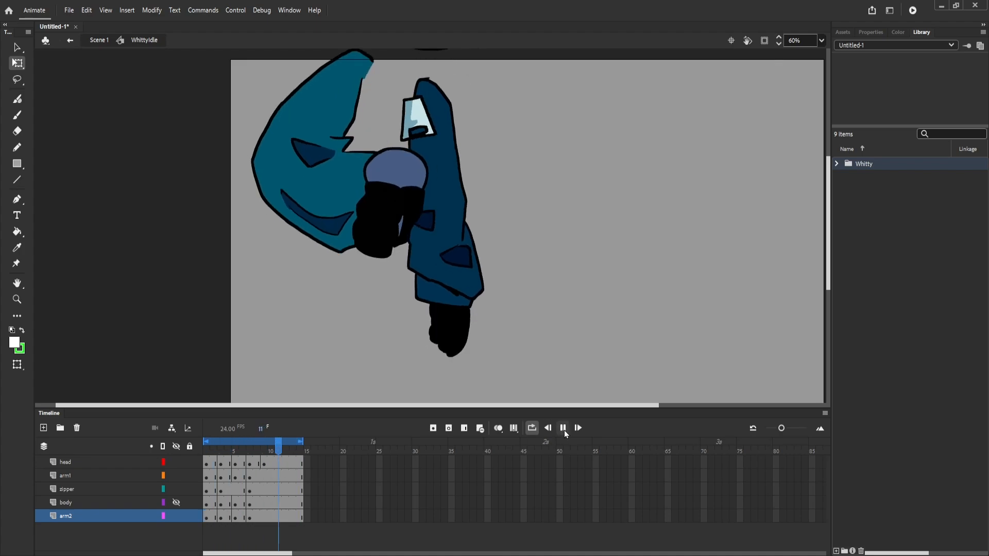
pyautogui.click(563, 430)
# Rotate arm2 slightly so its hand swings left on its frame 1 keyframe, and play the loop.
pyautogui.moveTo(268, 447); pyautogui.dragTo(207, 458)
pyautogui.click(447, 329)
pyautogui.moveTo(478, 378); pyautogui.dragTo(470, 381)
pyautogui.click(563, 427)
# Rotate arm2 slightly right at frame 6 and turn on onion skinning to compare neighbouring poses.
pyautogui.moveTo(302, 442); pyautogui.dragTo(243, 443)
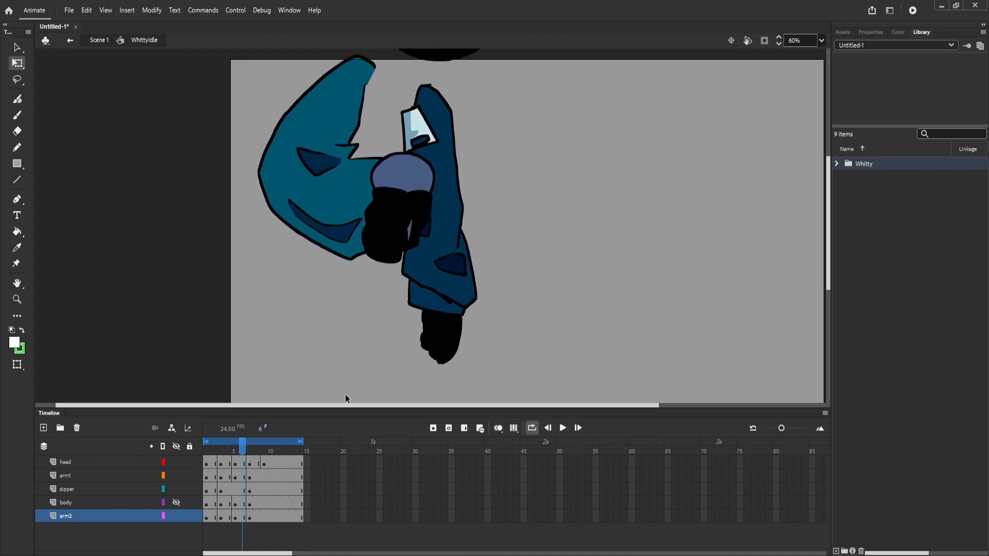
pyautogui.click(442, 338)
pyautogui.moveTo(386, 372); pyautogui.dragTo(390, 372)
pyautogui.hotkey('alt', 'shift', 'o')
# Move arm2 slightly up at frame 6 and fine-tune its horizontal position against the onion-skinned poses.
pyautogui.moveTo(442, 334); pyautogui.dragTo(442, 330)
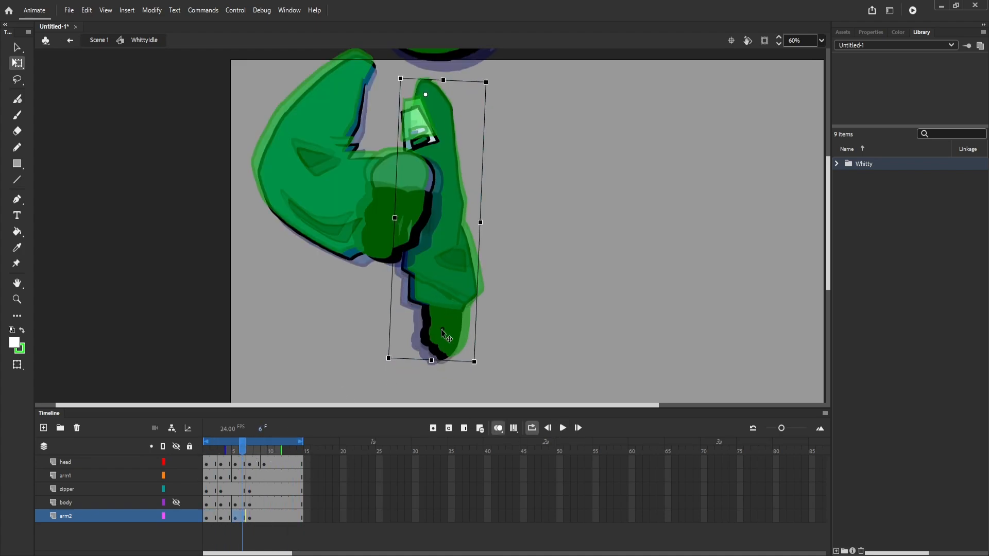
pyautogui.press('Left')
pyautogui.press('Left')
pyautogui.press('Left')
pyautogui.press('Left')
pyautogui.press('Left')
pyautogui.press('Left')
pyautogui.press('Right')
pyautogui.press('Right')
pyautogui.press('Right')
# Lower arm2 slightly on its frame 1 keyframe and play the loop.
pyautogui.moveTo(243, 447); pyautogui.dragTo(206, 449)
pyautogui.click(443, 340)
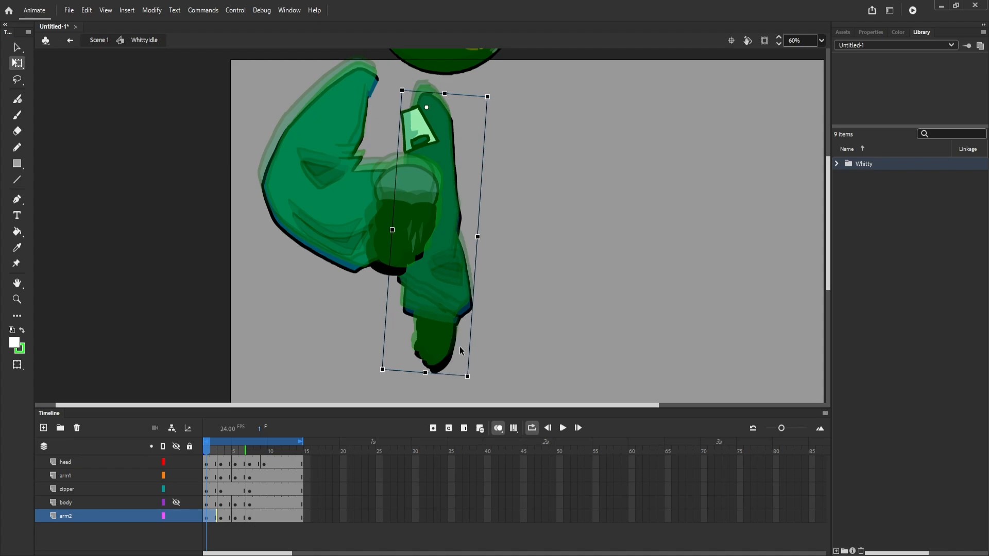
pyautogui.click(564, 432)
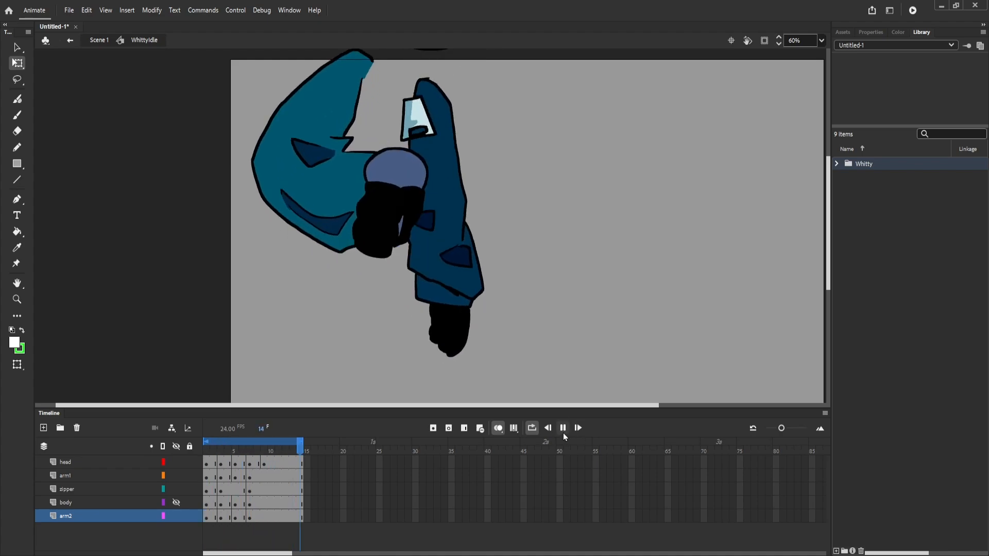
# Stop playback, unhide the body layer and play the loop with the whole character in view.
pyautogui.click(563, 435)
pyautogui.click(178, 502)
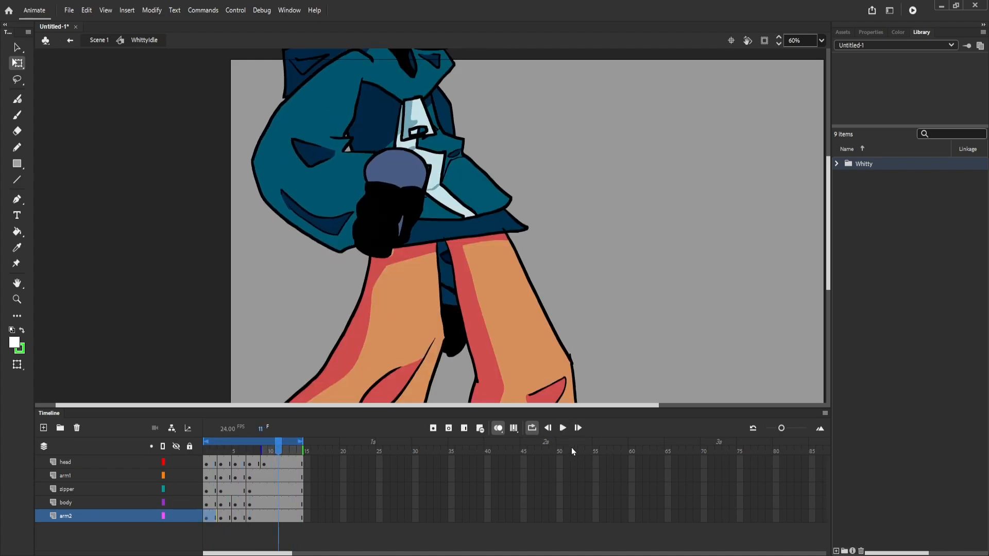
pyautogui.scroll(-5, 526, 337)
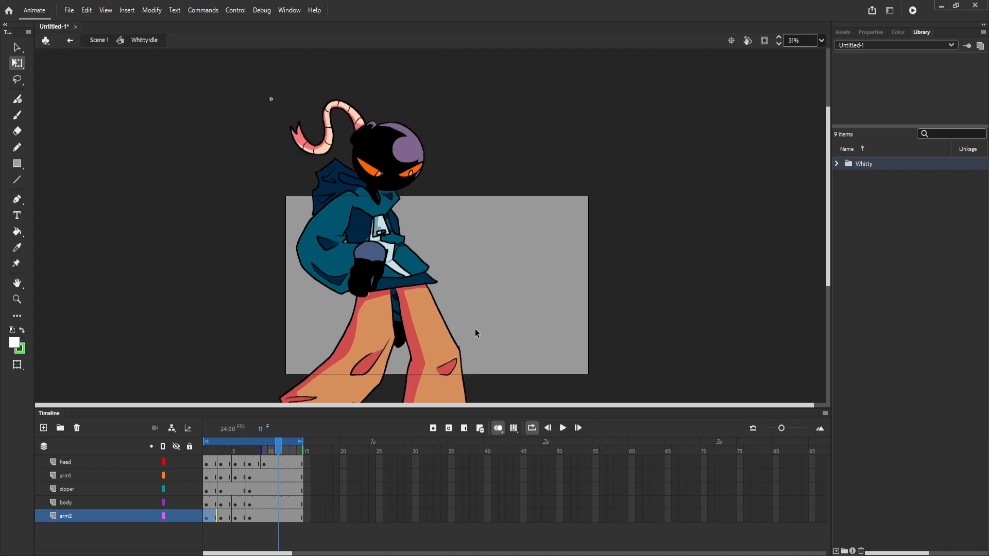
pyautogui.click(563, 432)
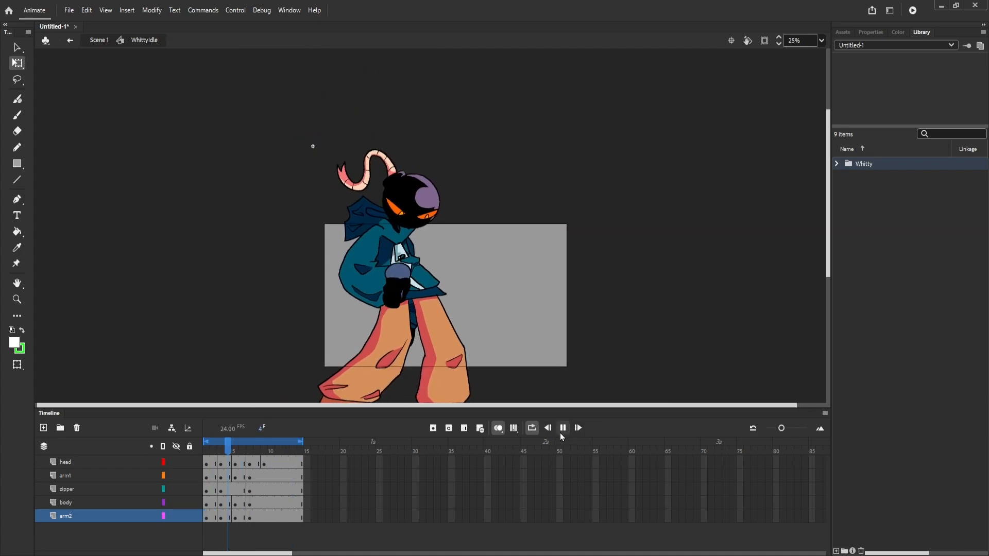
pyautogui.click(562, 435)
pyautogui.click(562, 434)
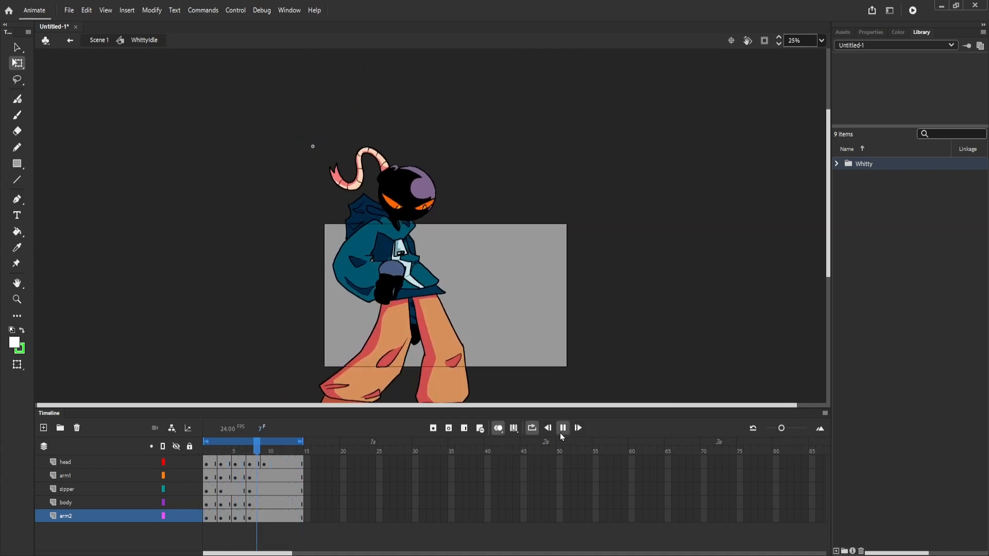
pyautogui.click(562, 434)
# Shift the zipper layer's last keyframe from frame 7 to frame 9 and turn off onion skinning.
pyautogui.scroll(3, 441, 273)
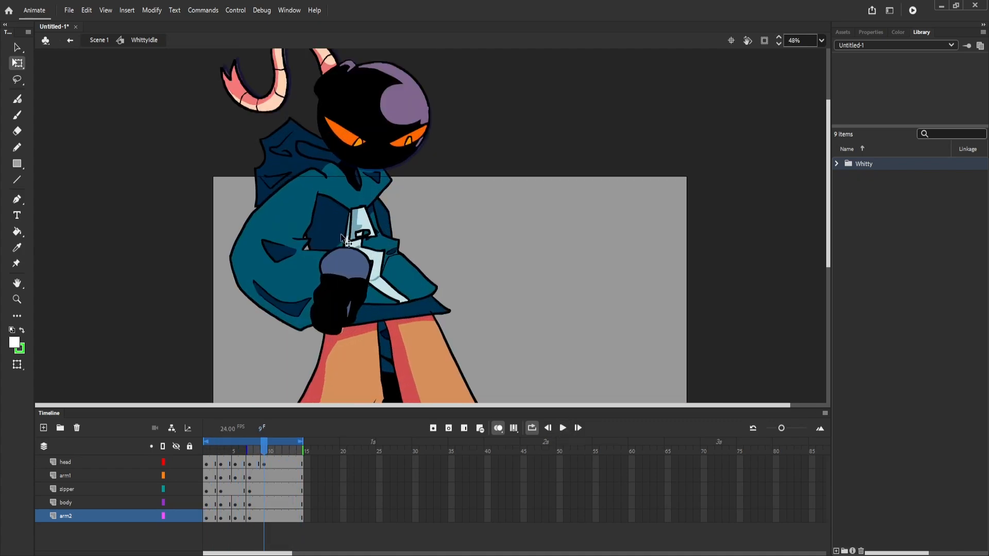
pyautogui.click(97, 489)
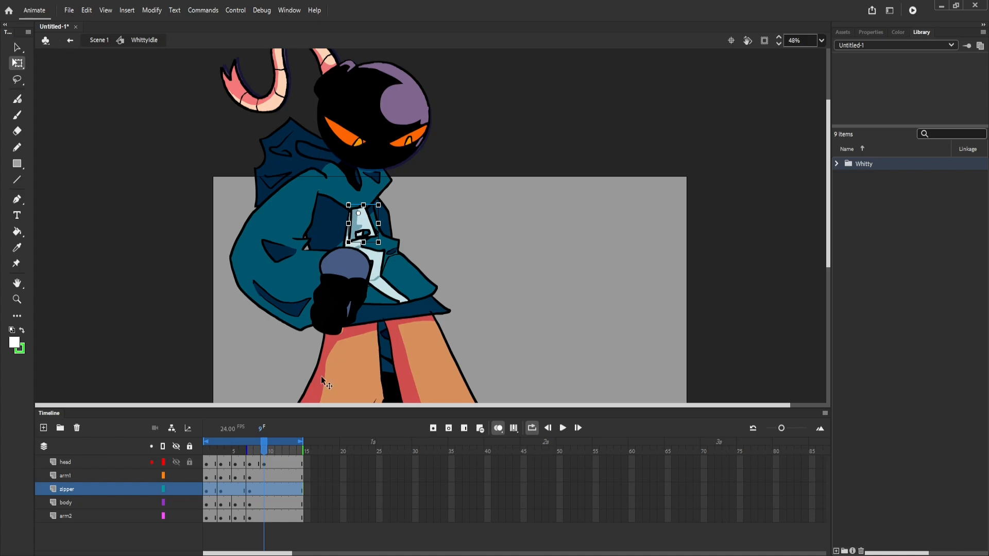
pyautogui.moveTo(249, 490); pyautogui.dragTo(188, 439)
pyautogui.click(497, 430)
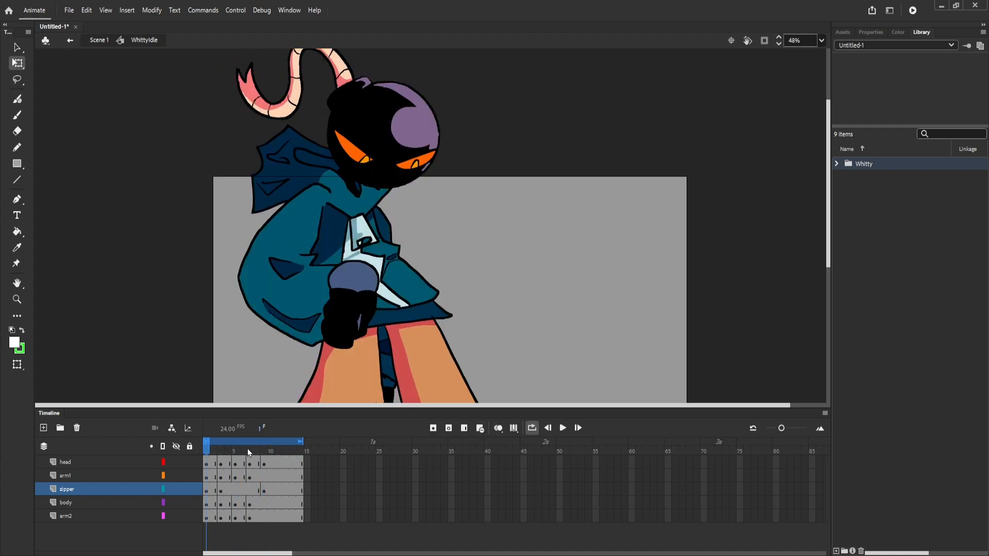
# Compare the zipper's first keyframes, and rotate it slightly clockwise on its frame 1 keyframe.
pyautogui.click(220, 453)
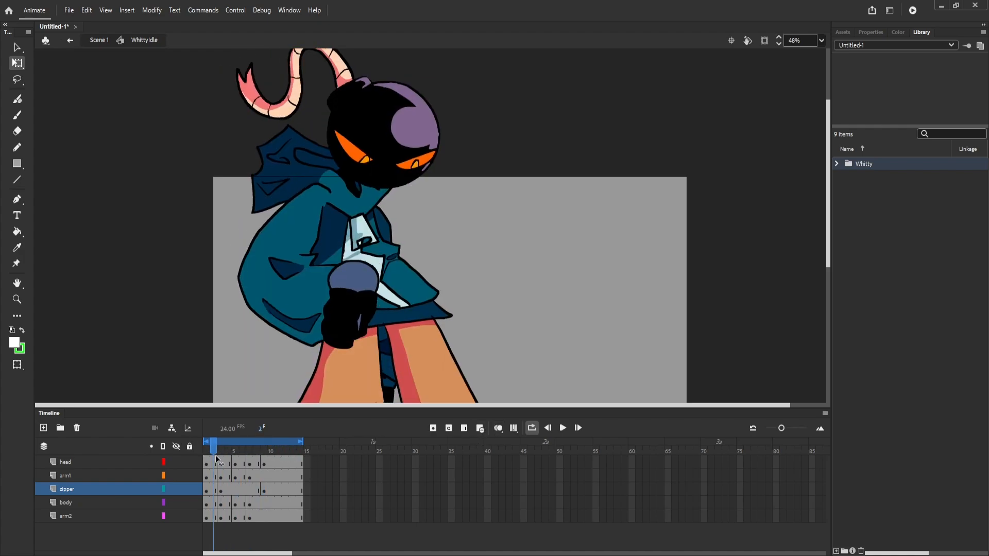
pyautogui.click(359, 228)
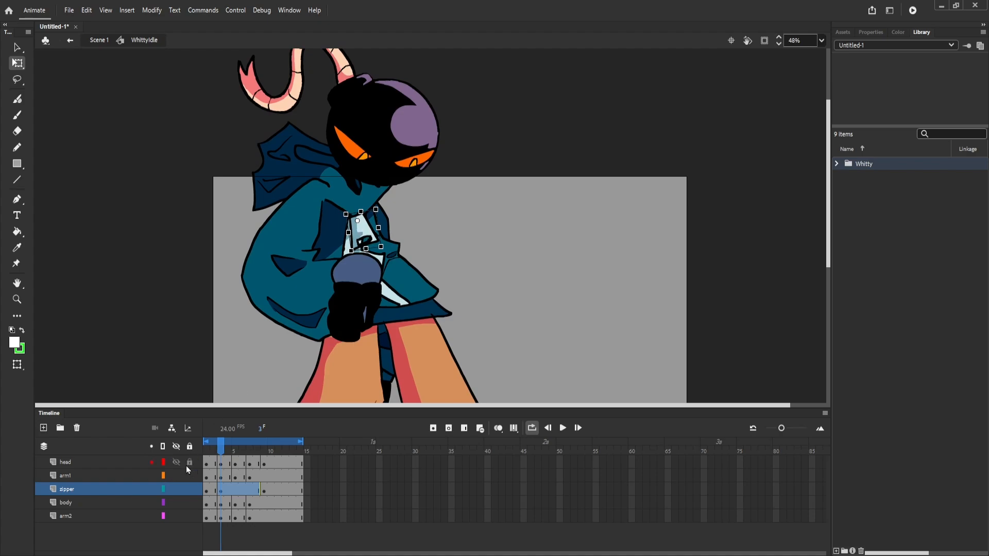
pyautogui.moveTo(216, 453); pyautogui.dragTo(206, 453)
pyautogui.click(340, 249)
pyautogui.click(352, 245)
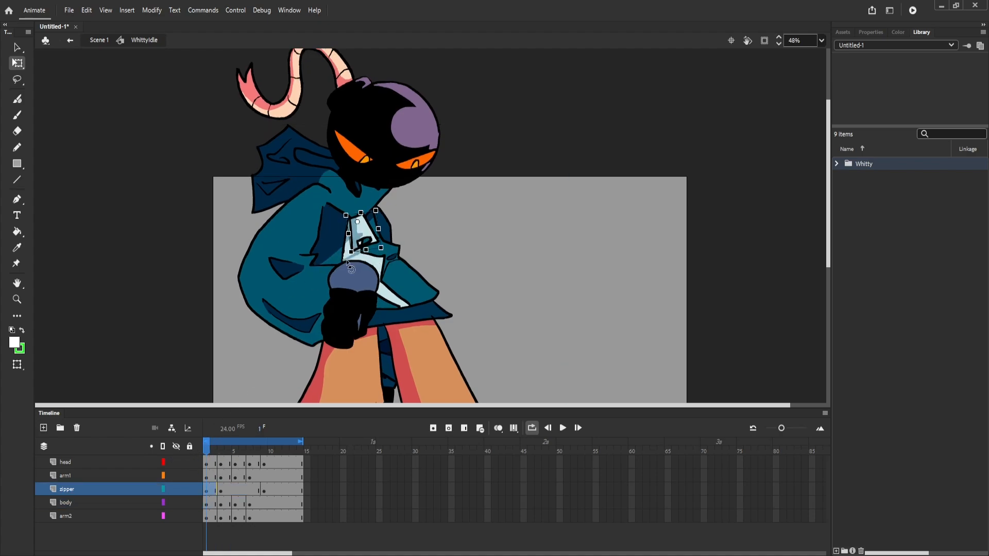
pyautogui.click(778, 37)
pyautogui.click(778, 37)
pyautogui.click(778, 37)
pyautogui.click(779, 37)
pyautogui.click(778, 37)
pyautogui.click(778, 37)
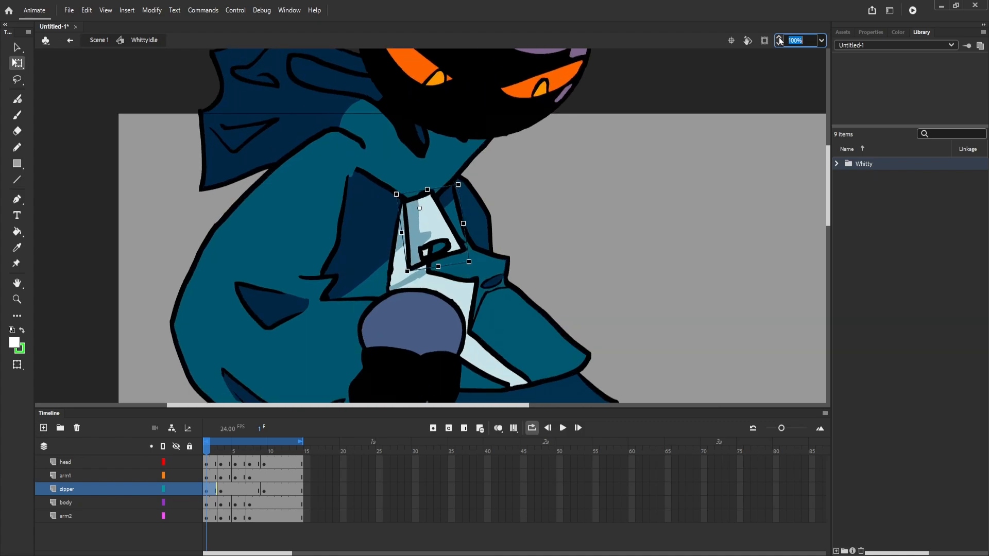
pyautogui.click(779, 38)
pyautogui.click(778, 37)
pyautogui.moveTo(404, 285); pyautogui.dragTo(395, 284)
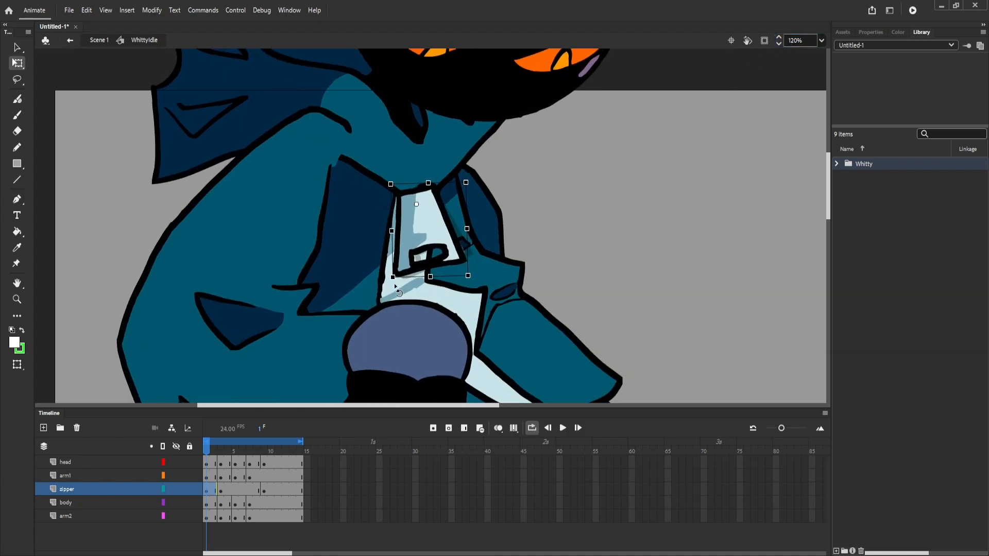
# Add a zipper keyframe at frame 5 and rotate the zipper slightly clockwise there.
pyautogui.moveTo(201, 452); pyautogui.dragTo(225, 456)
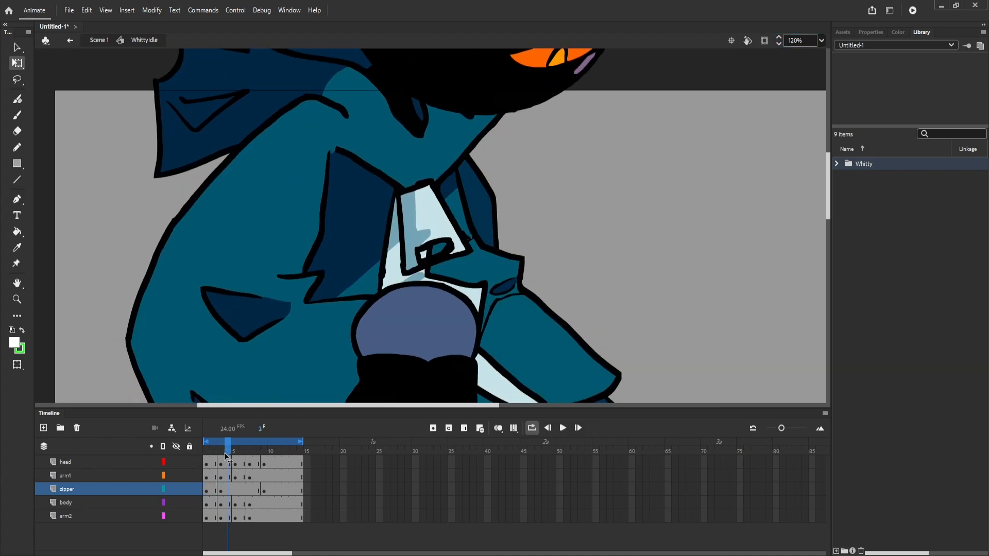
pyautogui.click(236, 491)
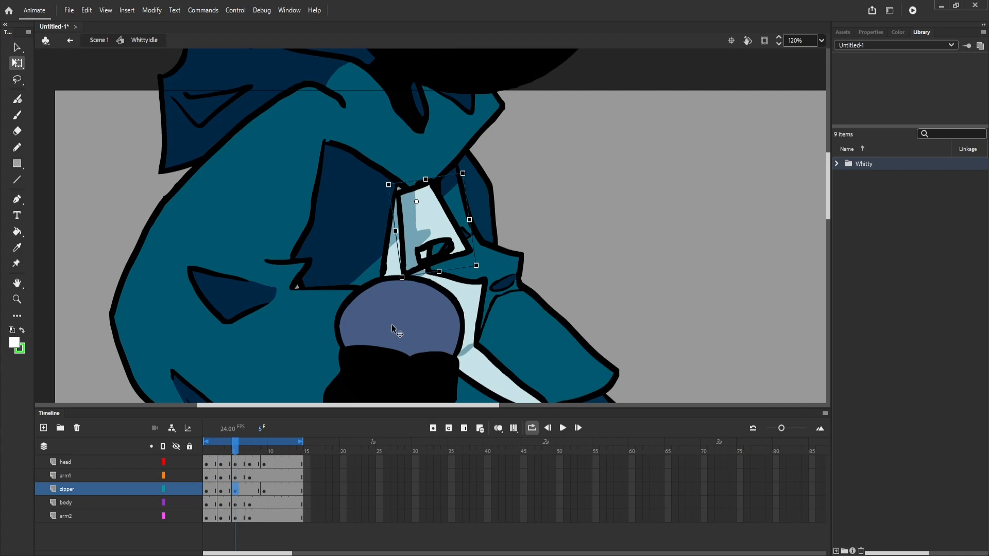
pyautogui.moveTo(404, 286); pyautogui.dragTo(395, 286)
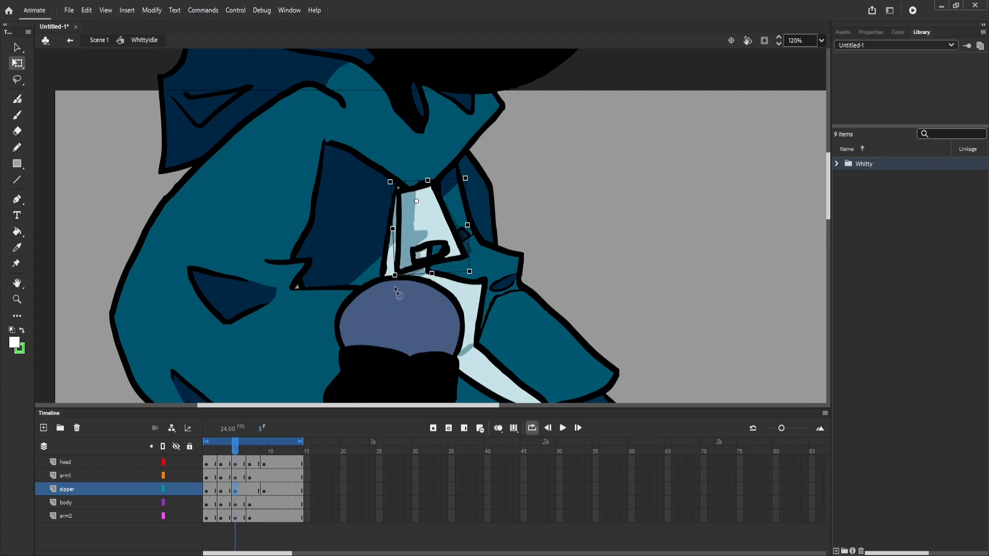
# Insert a zipper keyframe at frame 7, rotate the zipper slightly clockwise and move it up a little.
pyautogui.click(253, 490)
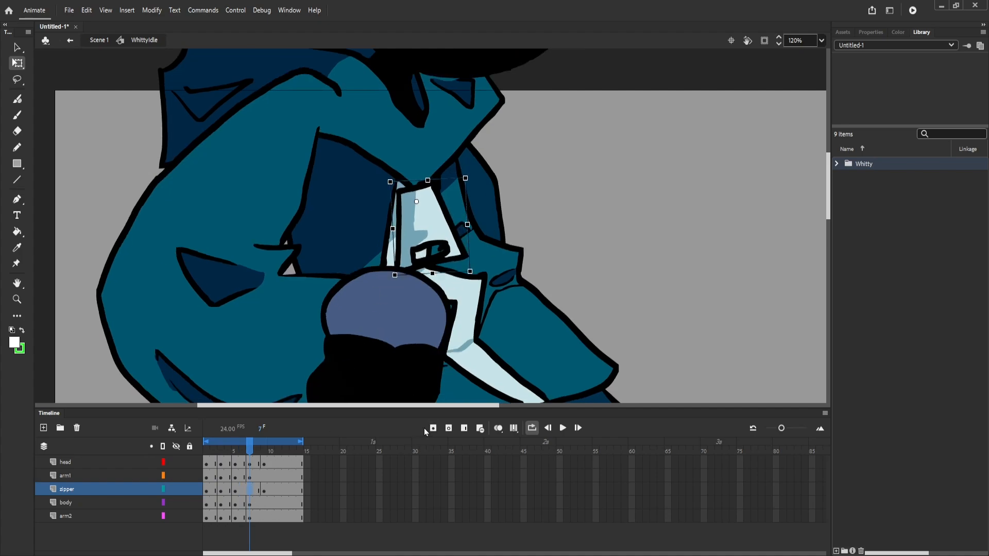
pyautogui.click(433, 427)
pyautogui.moveTo(390, 284); pyautogui.dragTo(385, 287)
pyautogui.moveTo(470, 283); pyautogui.dragTo(445, 250)
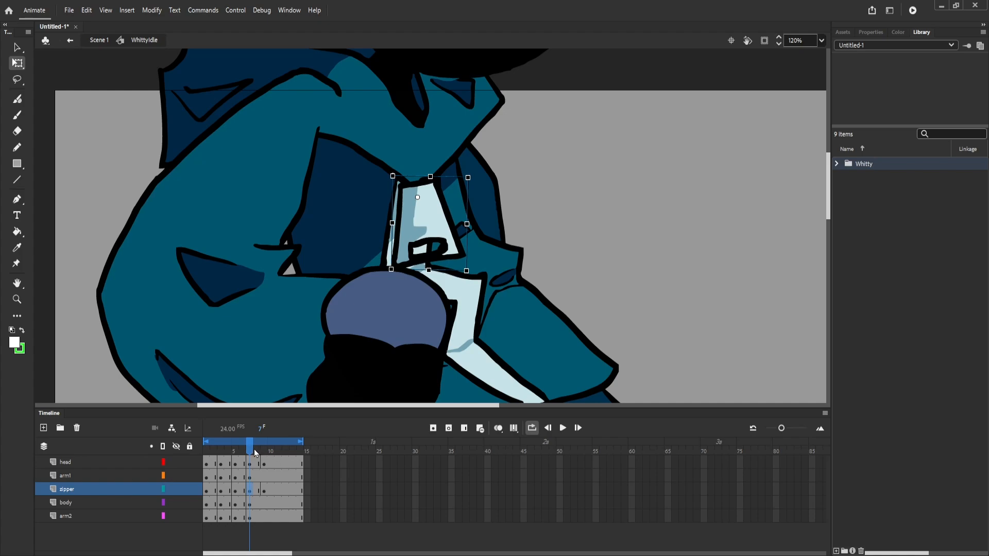
pyautogui.moveTo(254, 449)
pyautogui.mouseDown()
pyautogui.moveTo(273, 451)
pyautogui.moveTo(259, 451)
pyautogui.mouseUp()
pyautogui.moveTo(400, 219); pyautogui.dragTo(401, 213)
pyautogui.moveTo(260, 451); pyautogui.dragTo(263, 453)
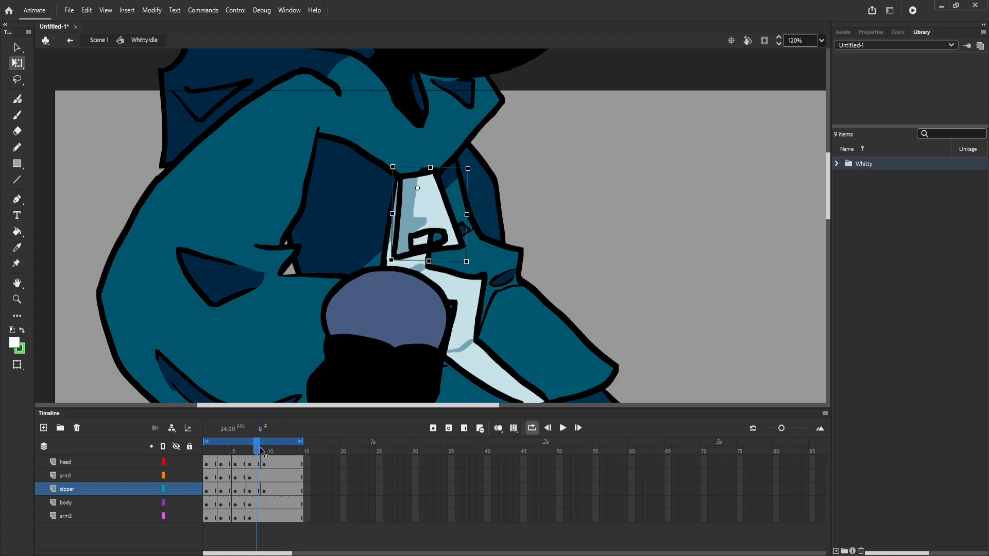
# Using onion skinning, nudge the zipper slightly up and right at frame 8 to line up with the neighbouring poses.
pyautogui.click(498, 429)
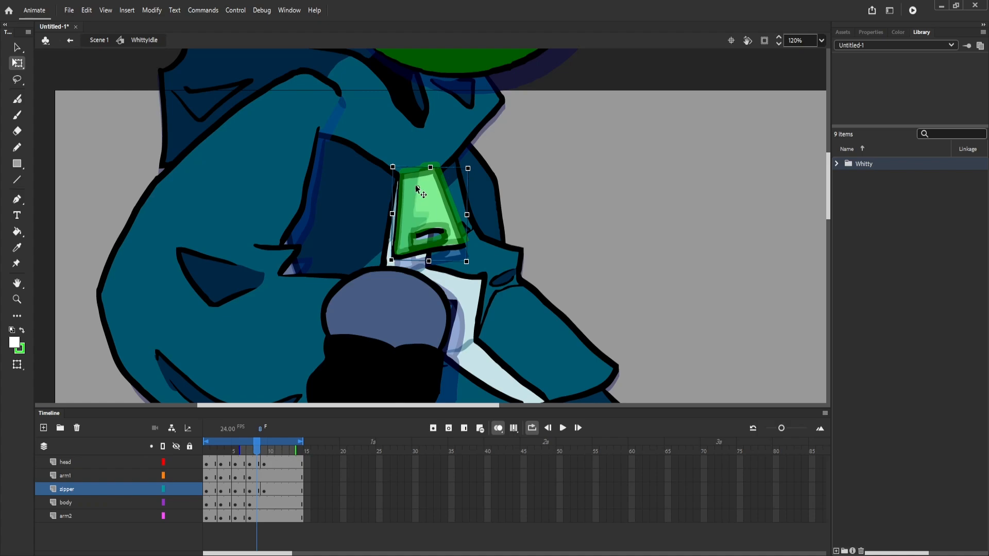
pyautogui.hotkey('shift', 'Up')
pyautogui.hotkey('shift', 'Up')
pyautogui.hotkey('shift', 'Right')
pyautogui.hotkey('shift', 'Right')
pyautogui.hotkey('shift', 'Left')
pyautogui.hotkey('shift', 'Down')
pyautogui.hotkey('shift', 'Left')
pyautogui.hotkey('shift', 'Left')
pyautogui.hotkey('shift', 'Right')
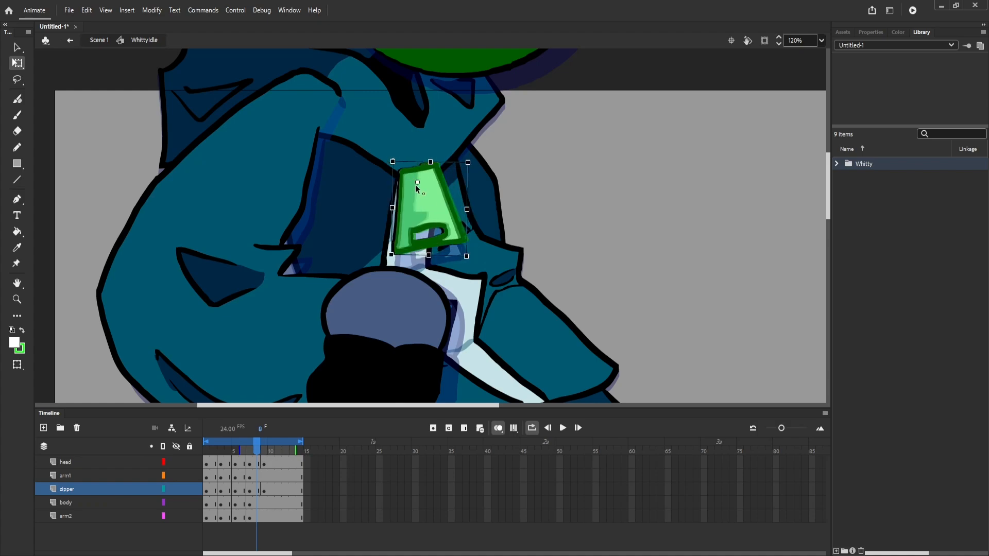
pyautogui.press('Left')
pyautogui.press('Down')
pyautogui.press('Down')
pyautogui.press('Down')
pyautogui.press('Right')
pyautogui.press('Right')
pyautogui.press('Right')
pyautogui.press('Up')
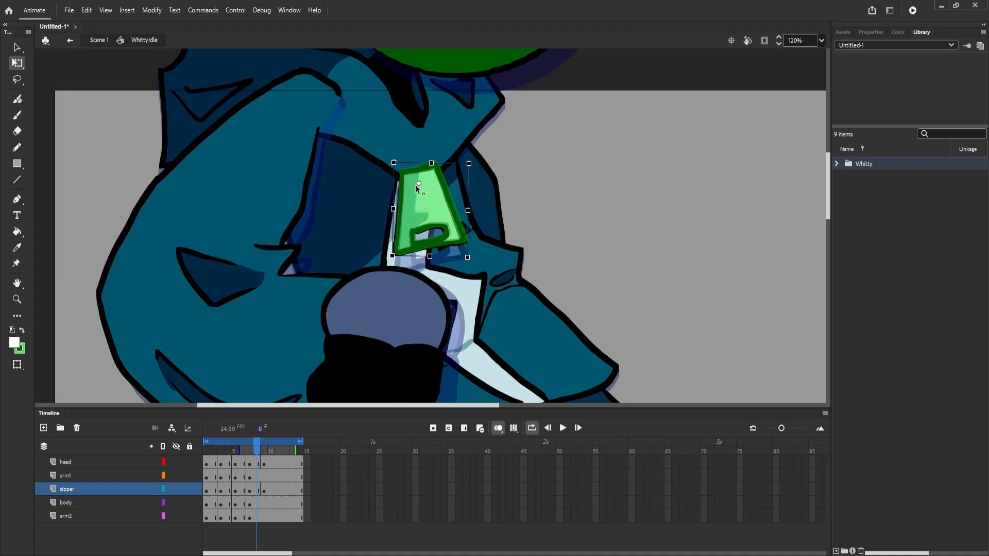
pyautogui.press('Up')
pyautogui.click(497, 428)
# Move the zipper slightly up and right on its frame 5 keyframe.
pyautogui.moveTo(262, 440); pyautogui.dragTo(237, 453)
pyautogui.click(412, 263)
pyautogui.click(438, 205)
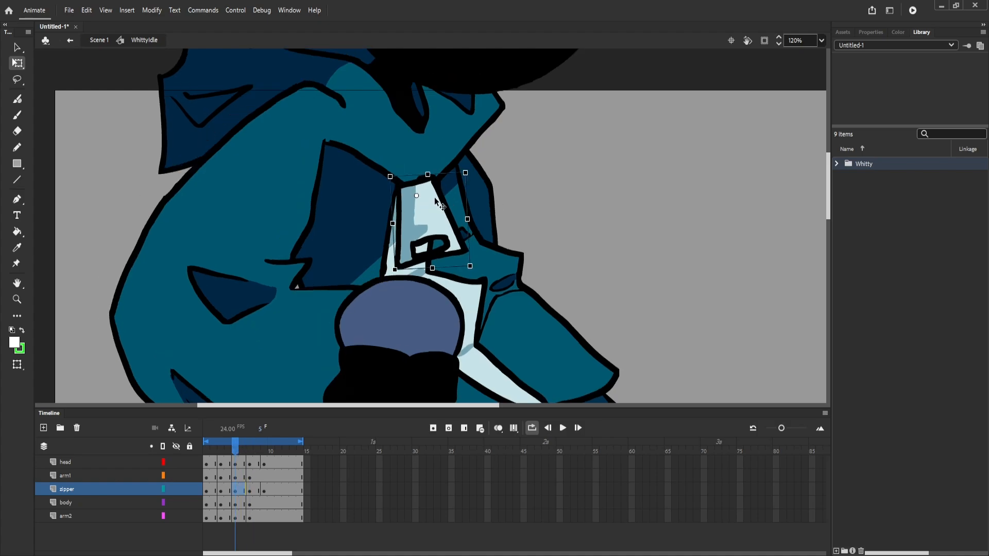
pyautogui.moveTo(438, 202); pyautogui.dragTo(442, 197)
# Nudge the zipper down at frame 8, compare it with the adjacent frames and undo the last change.
pyautogui.click(256, 444)
pyautogui.click(429, 206)
pyautogui.press('Down')
pyautogui.press('Down')
pyautogui.press('Down')
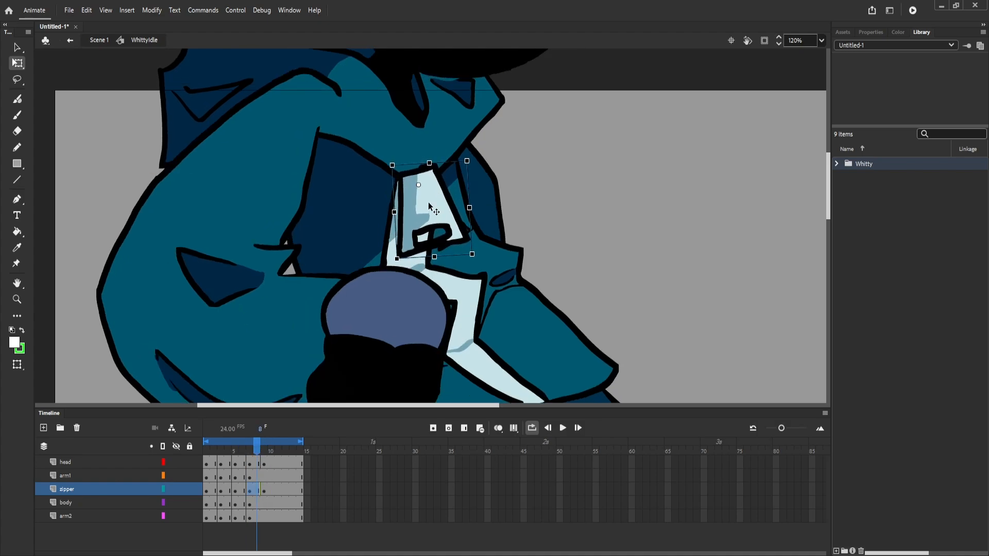
pyautogui.click(250, 446)
pyautogui.click(262, 446)
pyautogui.click(260, 445)
pyautogui.hotkey('ctrl', 'z')
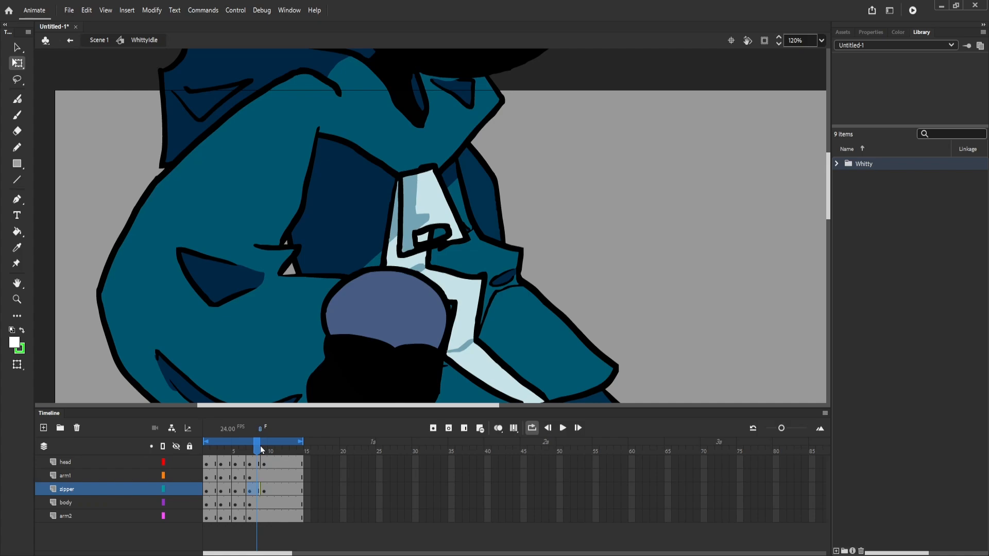
pyautogui.click(263, 444)
pyautogui.click(257, 446)
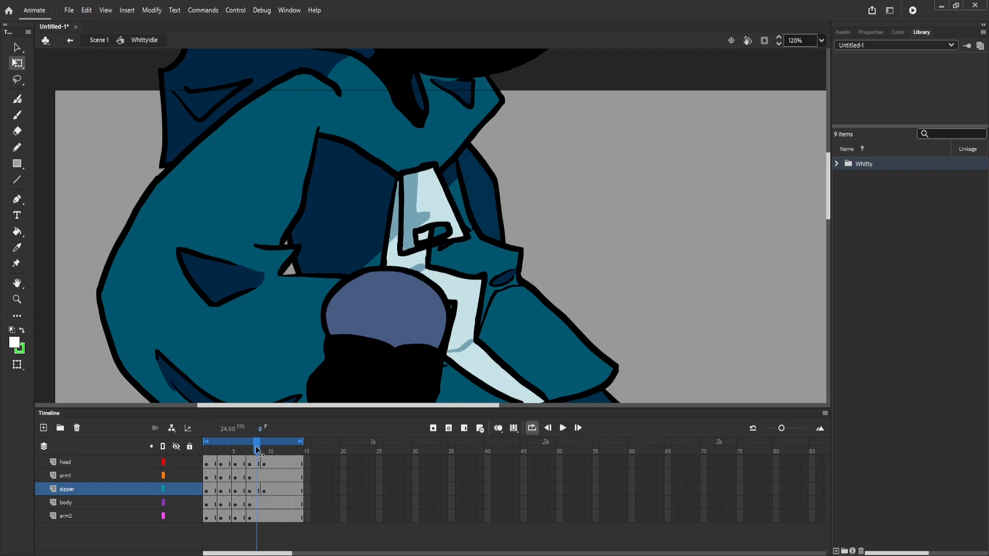
pyautogui.press('Return')
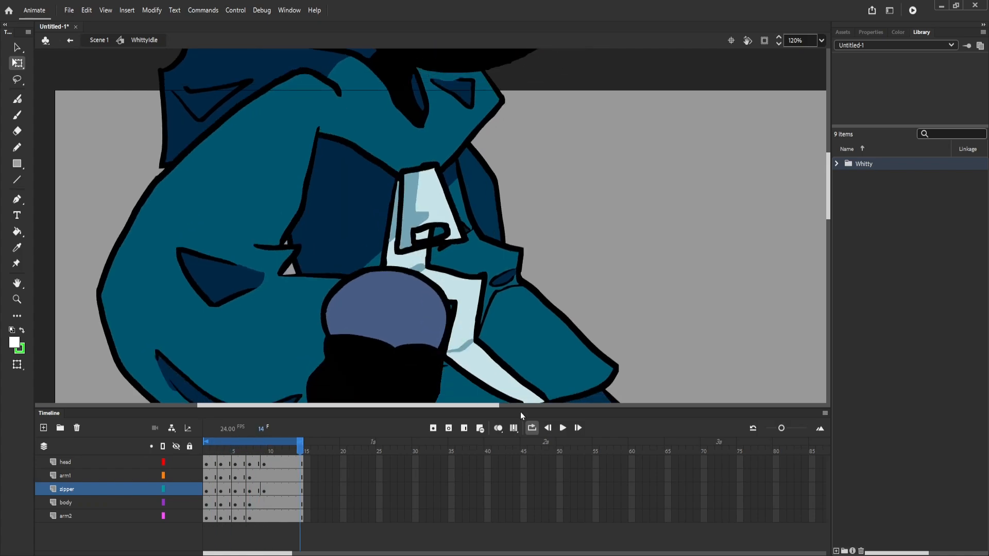
# Flip between frames around frame 3 and rotate the zipper slightly clockwise on its frame 3 keyframe.
pyautogui.click(430, 202)
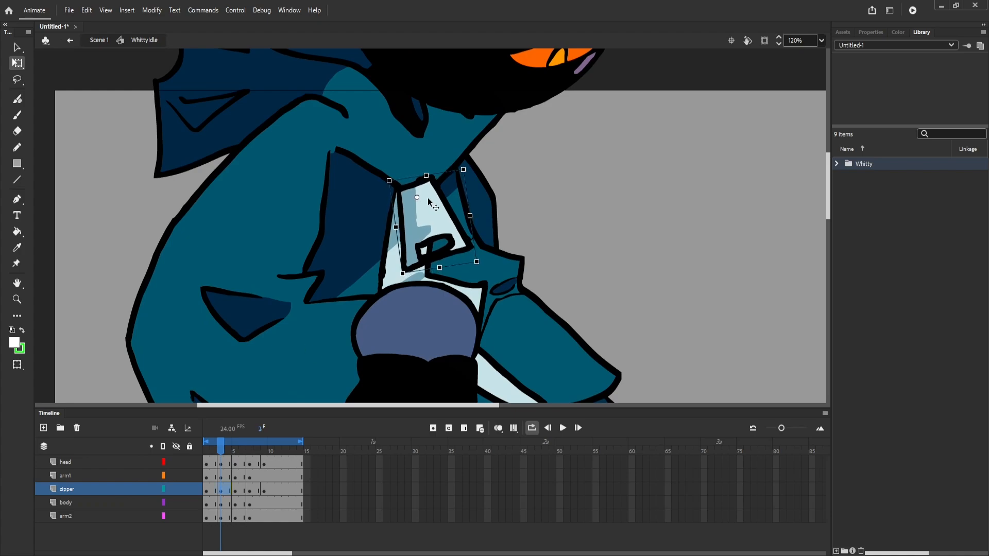
pyautogui.moveTo(221, 446)
pyautogui.mouseDown()
pyautogui.moveTo(276, 446)
pyautogui.moveTo(214, 457)
pyautogui.moveTo(207, 449)
pyautogui.moveTo(228, 449)
pyautogui.mouseUp()
pyautogui.click(415, 191)
pyautogui.click(207, 463)
pyautogui.click(425, 216)
pyautogui.press(',')
pyautogui.press('.')
pyautogui.press(',')
pyautogui.press('.')
pyautogui.press(',')
pyautogui.moveTo(486, 267); pyautogui.dragTo(485, 270)
# Rotate the zipper slightly counterclockwise at frame 8 and nudge it right and down against the onion-skinned poses.
pyautogui.moveTo(228, 448); pyautogui.dragTo(258, 448)
pyautogui.moveTo(482, 258); pyautogui.dragTo(483, 256)
pyautogui.click(498, 428)
pyautogui.press('Right')
pyautogui.press('Right')
pyautogui.press('Right')
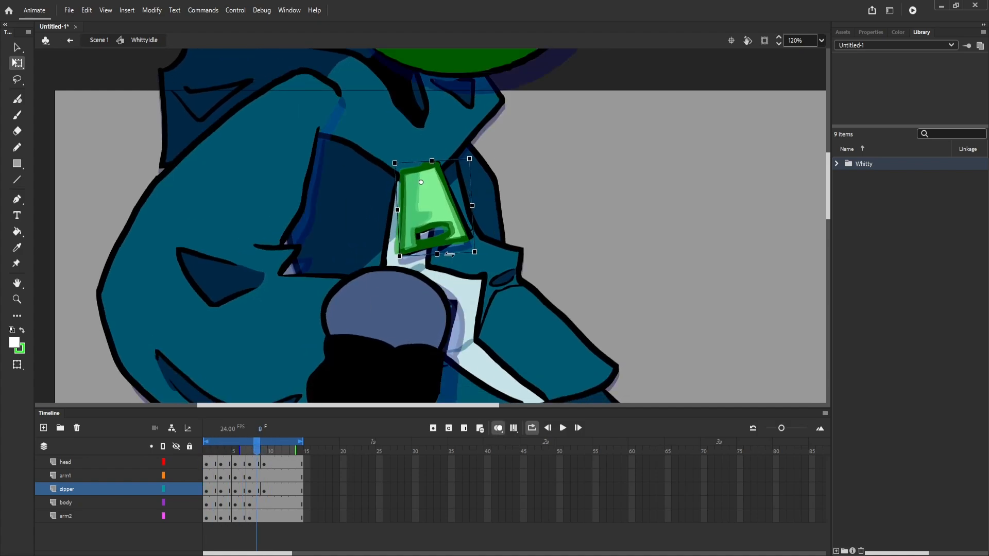
pyautogui.press('Down')
pyautogui.press('Down')
pyautogui.press('Down')
pyautogui.click(498, 428)
# Play the loop repeatedly, examining the zipper's motion up close and the whole character's idle from afar.
pyautogui.press('Return')
pyautogui.press('Return')
pyautogui.moveTo(258, 448); pyautogui.dragTo(307, 447)
pyautogui.click(561, 431)
pyautogui.click(562, 430)
pyautogui.scroll(-5, 395, 280)
pyautogui.click(566, 429)
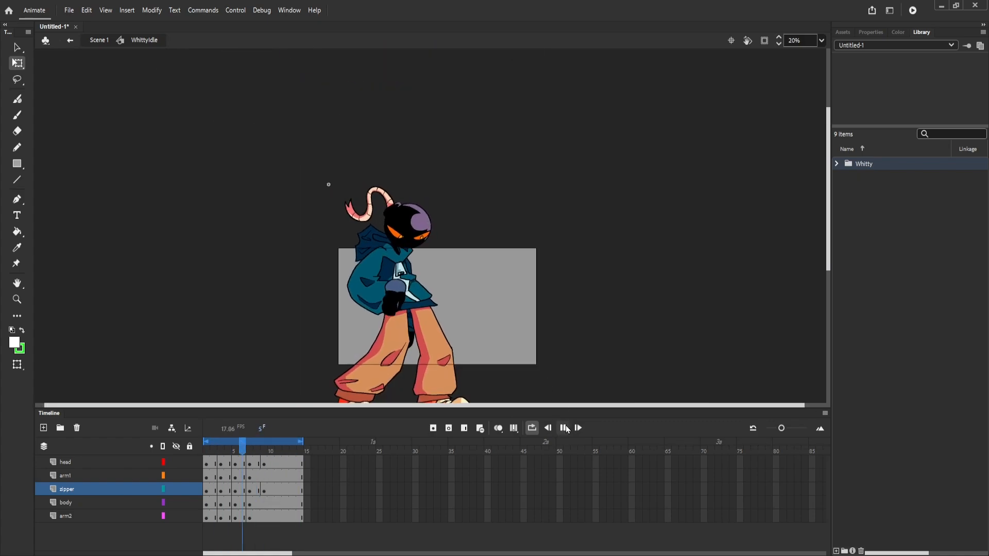
pyautogui.click(564, 429)
pyautogui.scroll(4, 423, 286)
pyautogui.scroll(2, 498, 228)
pyautogui.moveTo(237, 446); pyautogui.dragTo(302, 446)
pyautogui.click(562, 430)
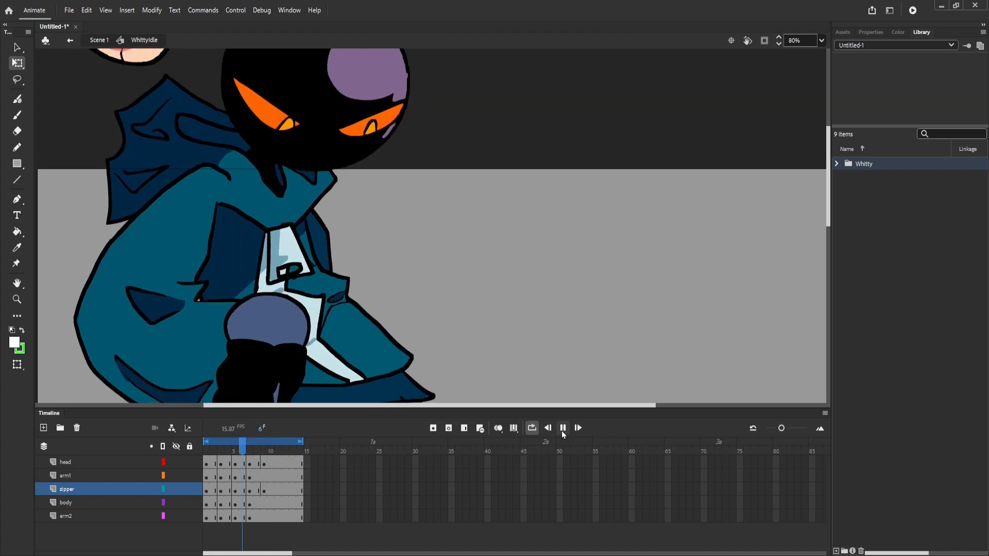
pyautogui.click(562, 431)
pyautogui.scroll(-3, 388, 226)
pyautogui.click(563, 430)
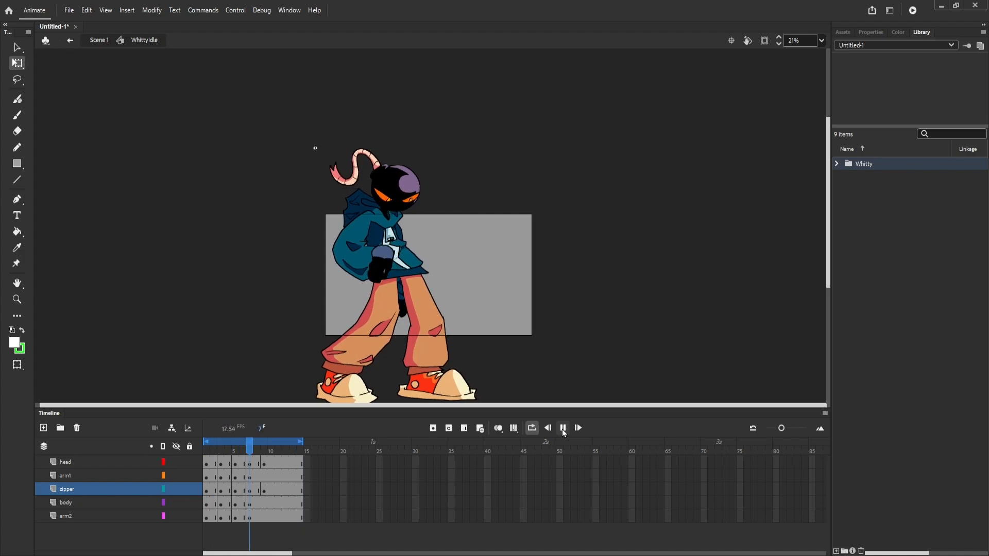
pyautogui.click(563, 431)
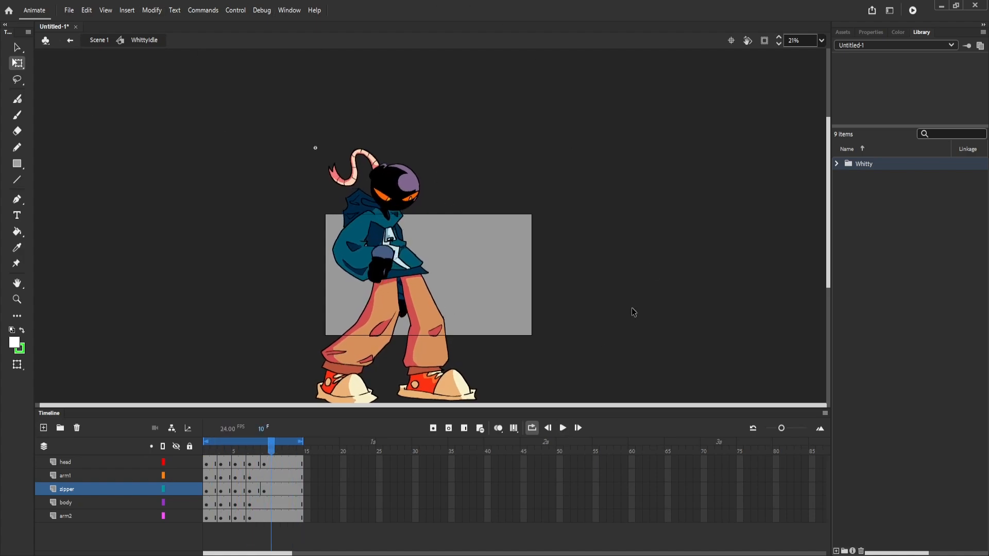
# Return to Scene 1 and extend the WhittyIdle layer's frames to frame 14.
pyautogui.click(70, 41)
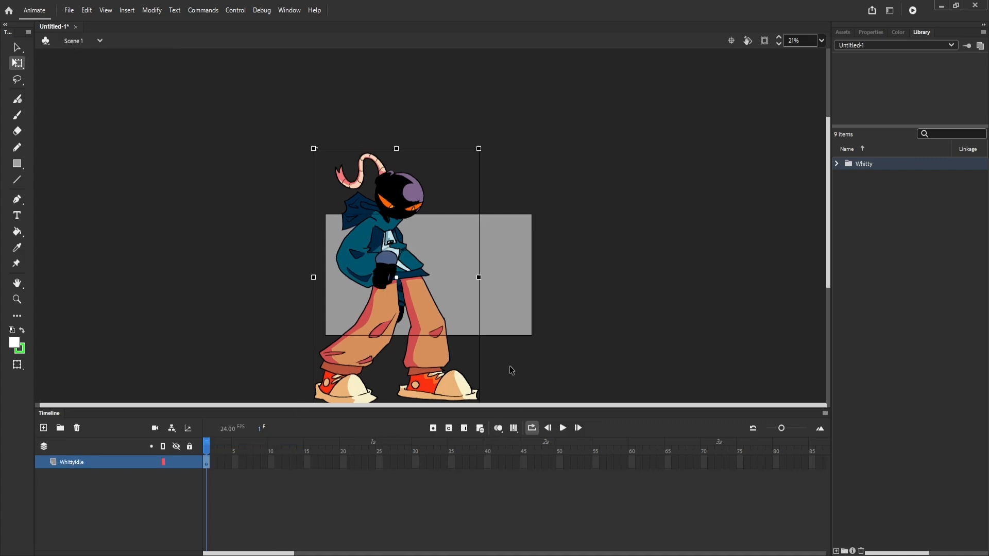
pyautogui.moveTo(207, 450); pyautogui.dragTo(185, 446)
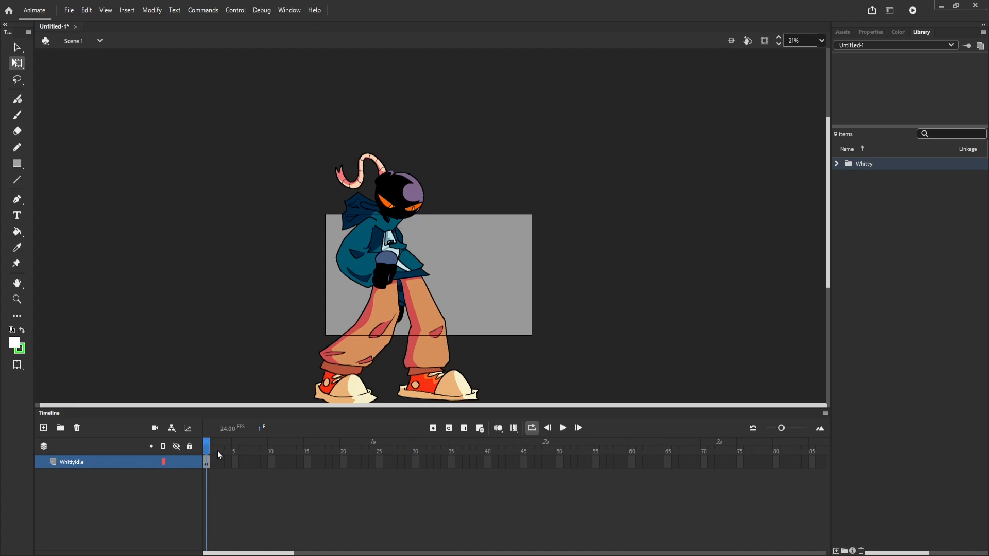
pyautogui.click(301, 462)
pyautogui.click(463, 429)
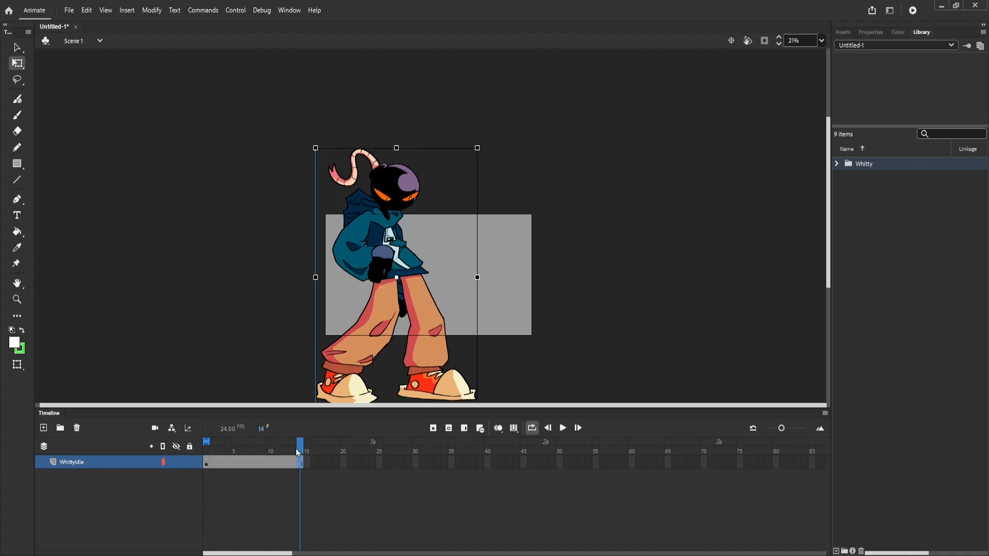
# Extend the WhittyIdle layer to frame 28, stretch the loop range to cover frames 1 to 28 and play the loop.
pyautogui.moveTo(209, 444); pyautogui.dragTo(301, 443)
pyautogui.press('Return')
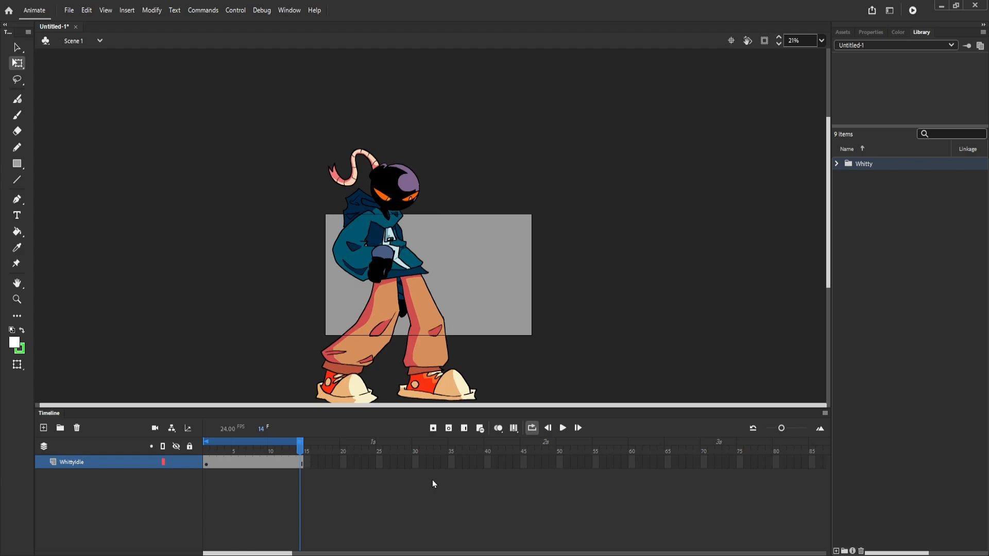
pyautogui.click(403, 462)
pyautogui.click(464, 428)
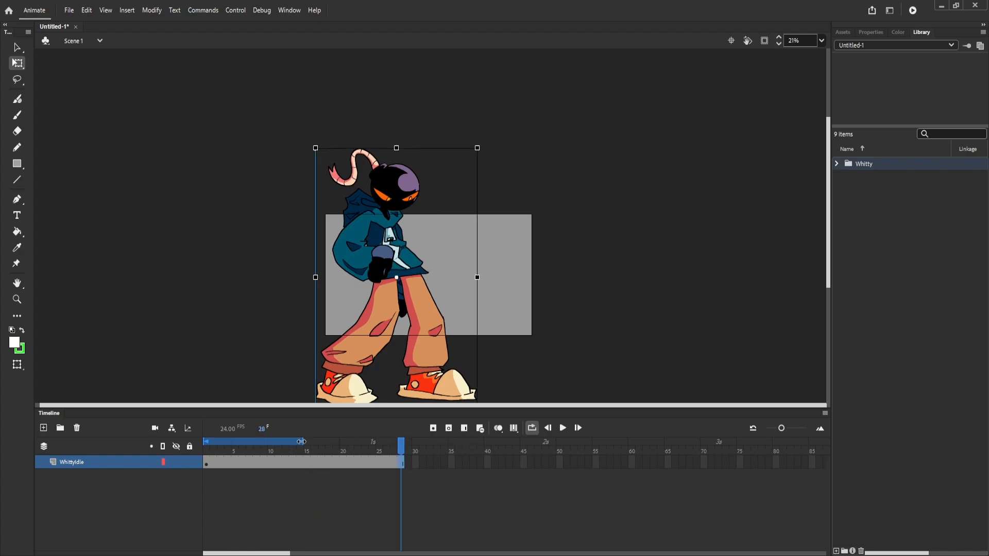
pyautogui.moveTo(300, 443); pyautogui.dragTo(394, 464)
pyautogui.click(563, 428)
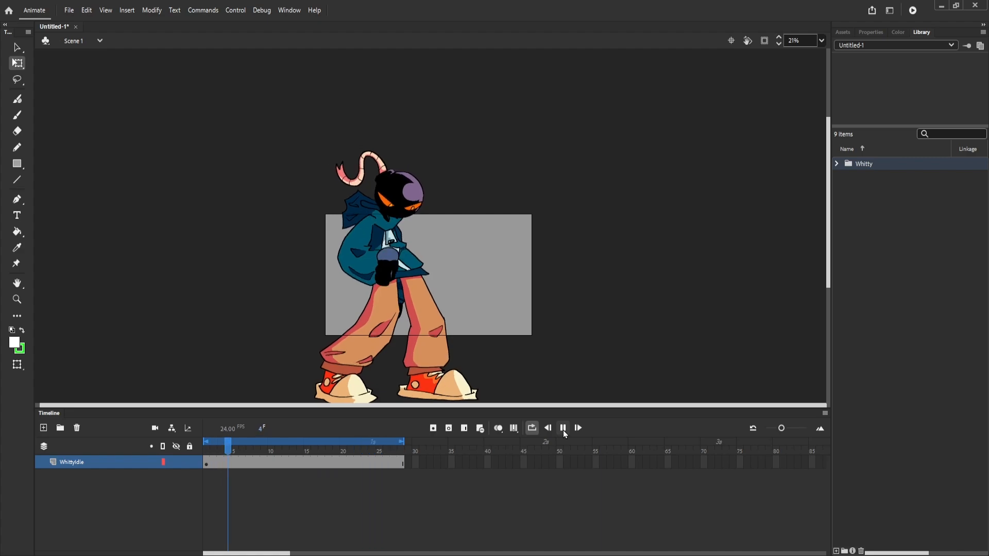
pyautogui.click(564, 429)
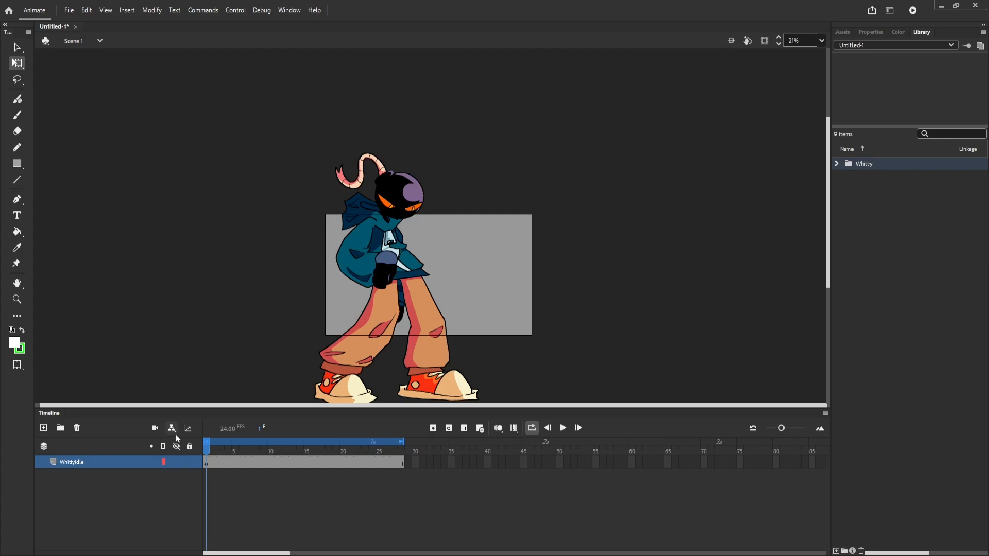
# Add a camera at frame 1, zoom it out until the whole character fits the stage, and pan so he stands near the left side.
pyautogui.moveTo(213, 451)
pyautogui.mouseDown()
pyautogui.moveTo(328, 458)
pyautogui.moveTo(206, 458)
pyautogui.mouseUp()
pyautogui.click(155, 428)
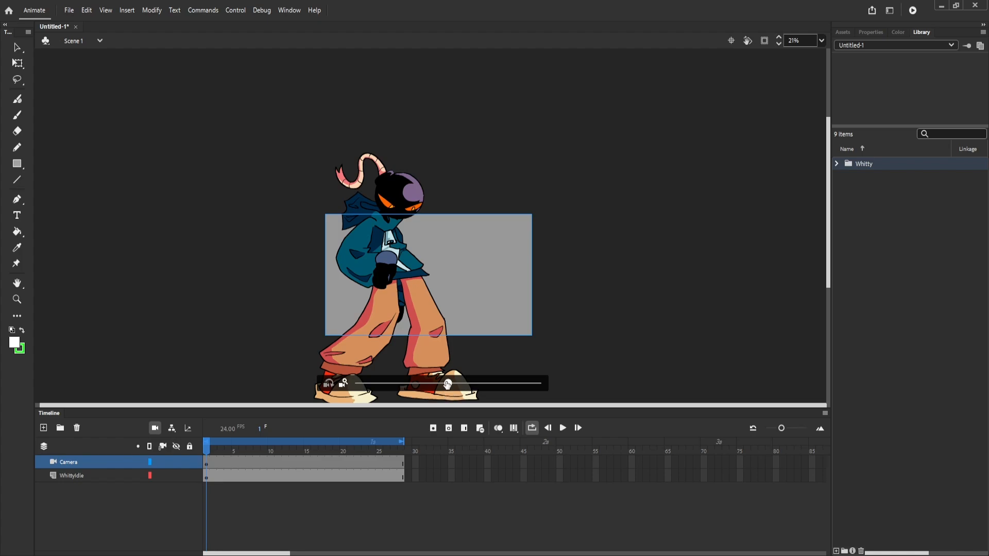
pyautogui.moveTo(448, 384); pyautogui.dragTo(355, 393)
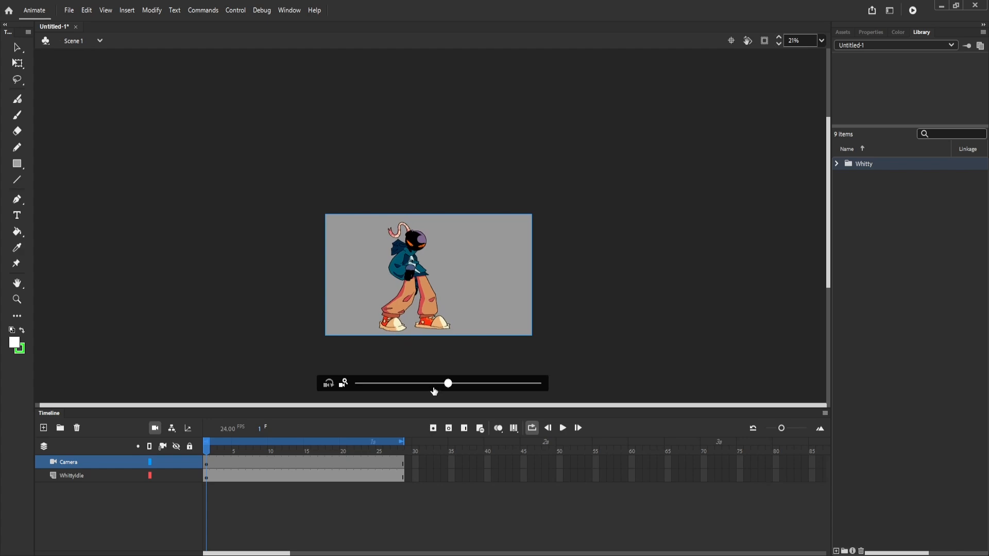
pyautogui.click(431, 318)
pyautogui.moveTo(375, 318); pyautogui.dragTo(413, 315)
pyautogui.moveTo(215, 451); pyautogui.dragTo(163, 447)
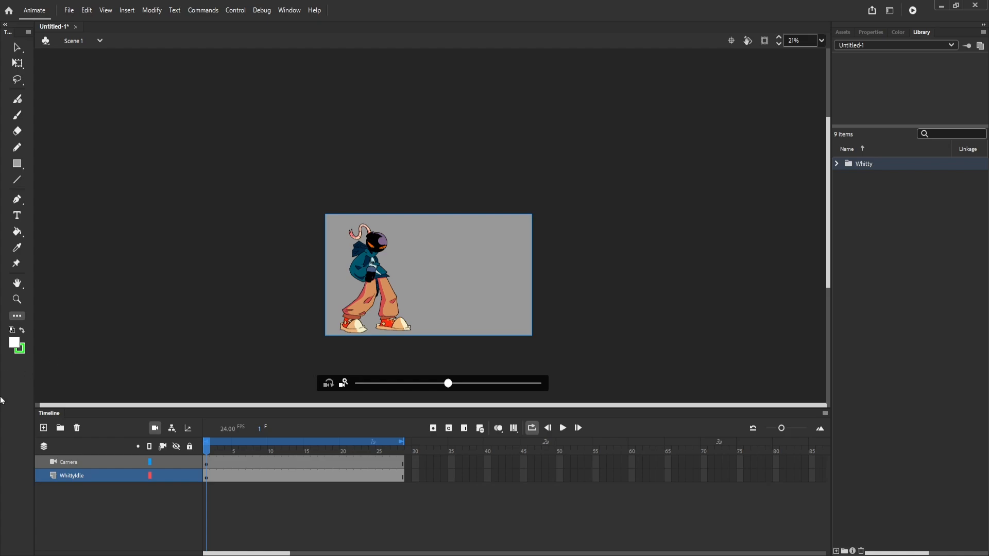
# Scrub and play the main scene's loop to examine the idle within the camera framing.
pyautogui.click(11, 52)
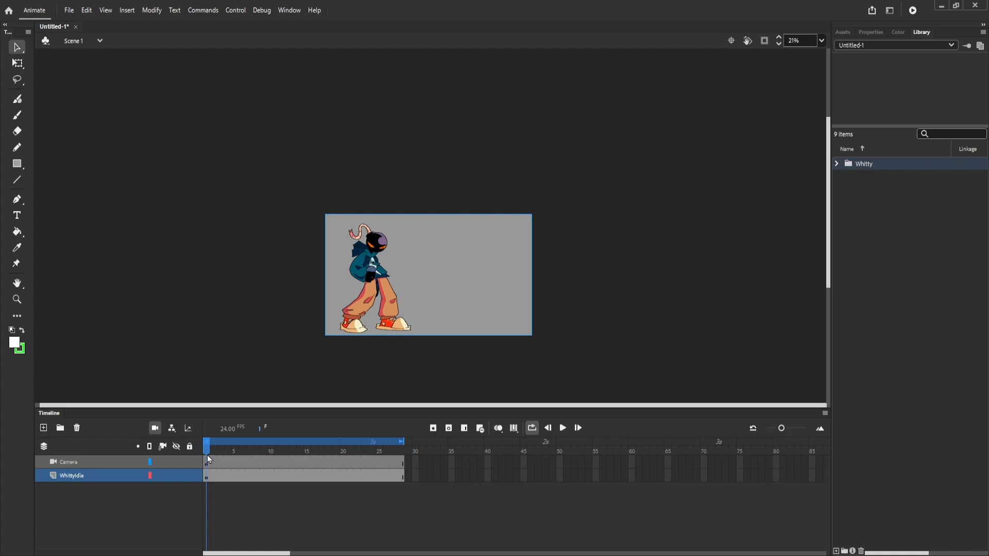
pyautogui.moveTo(207, 455); pyautogui.dragTo(364, 487)
pyautogui.hotkey('ctrl', '=')
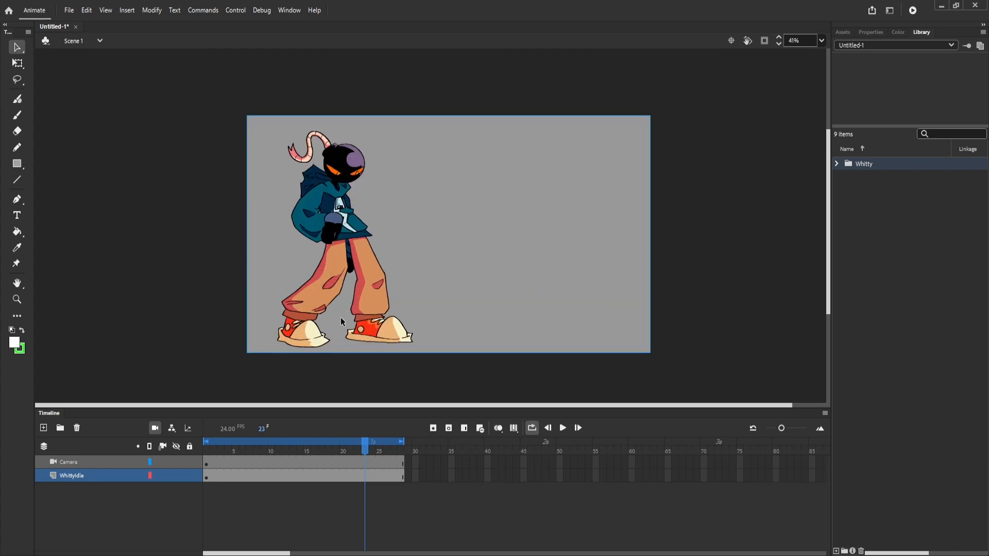
pyautogui.click(563, 431)
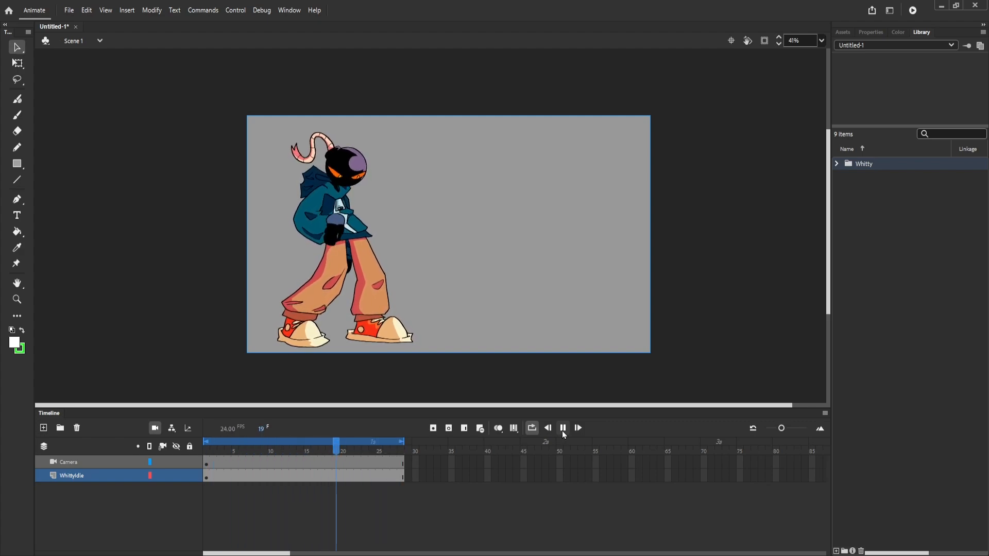
pyautogui.click(563, 428)
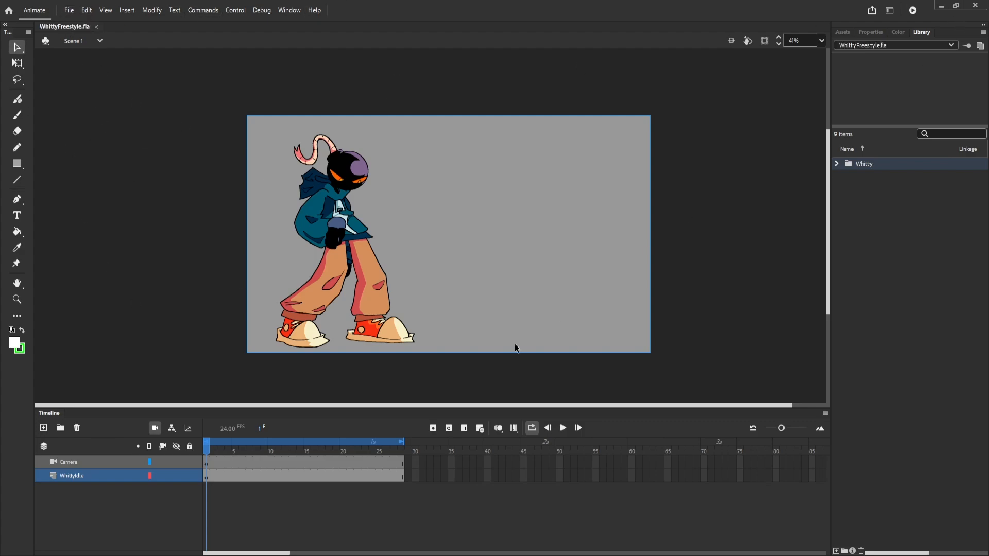
# Toggle the WhittyIdle layer's attachment to the camera on and off at frame 28 to compare the character's framing.
pyautogui.moveTo(213, 454); pyautogui.dragTo(401, 517)
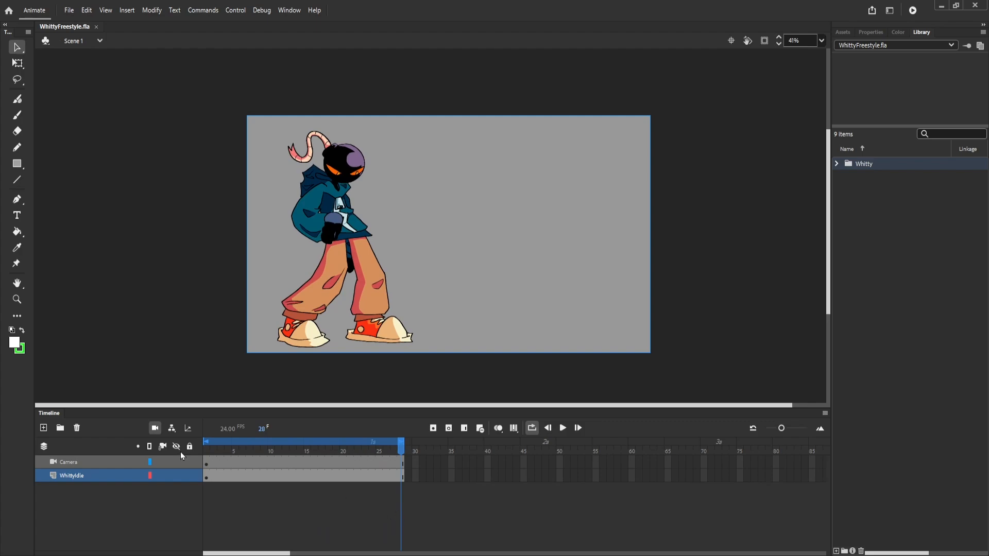
pyautogui.click(163, 476)
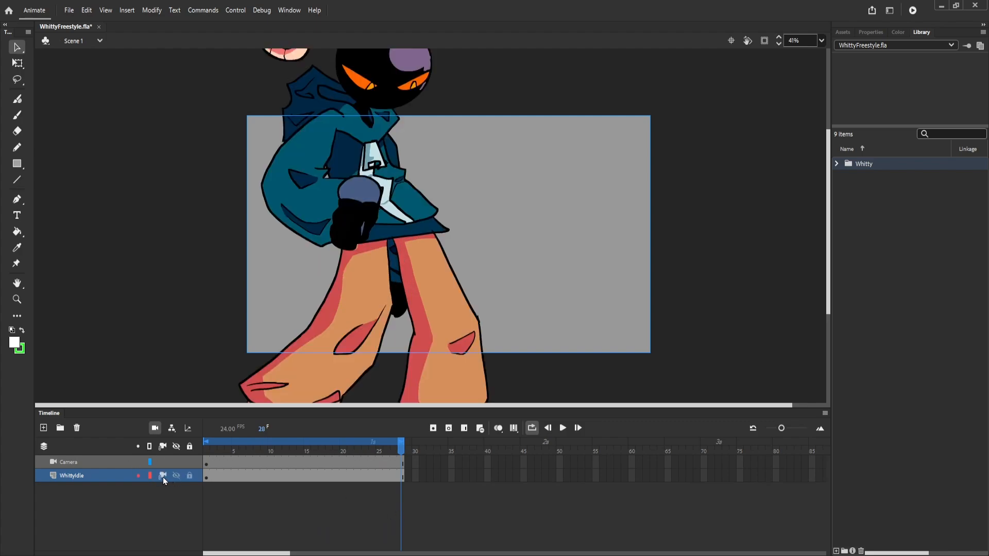
pyautogui.click(163, 476)
pyautogui.click(163, 477)
pyautogui.click(162, 477)
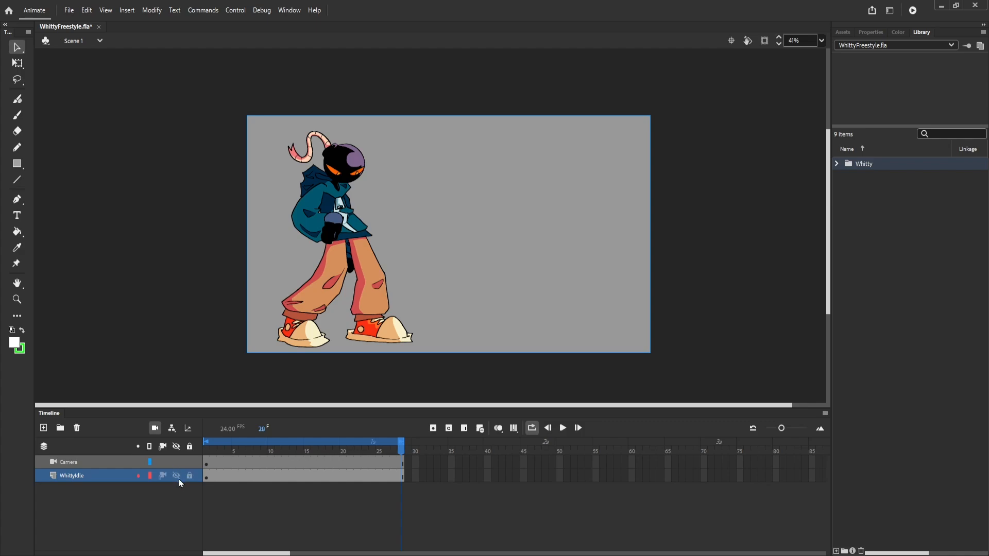
pyautogui.click(163, 477)
pyautogui.click(163, 477)
# Replay the 28-frame idle loop in Scene 1 and return to frame 1.
pyautogui.moveTo(393, 462); pyautogui.dragTo(419, 479)
pyautogui.click(563, 428)
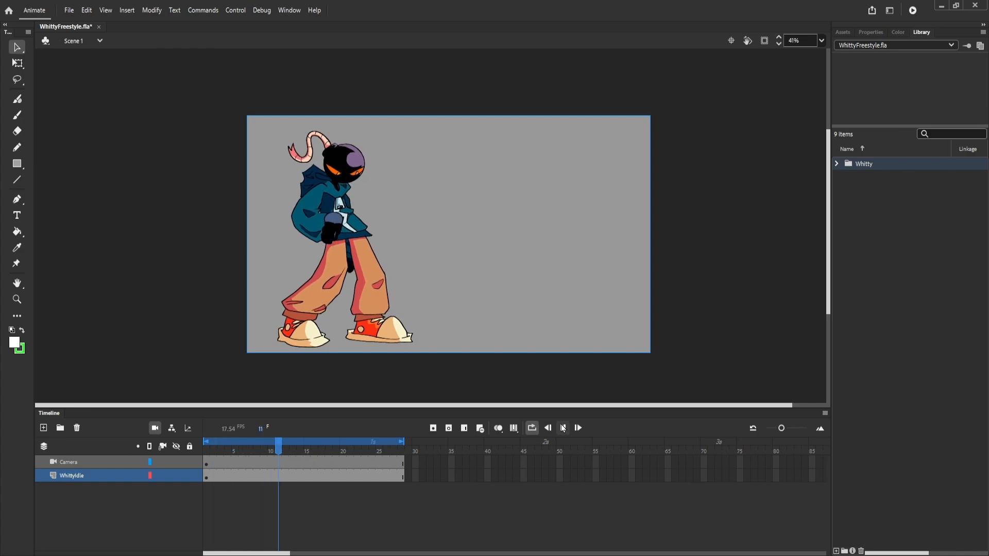
pyautogui.click(563, 428)
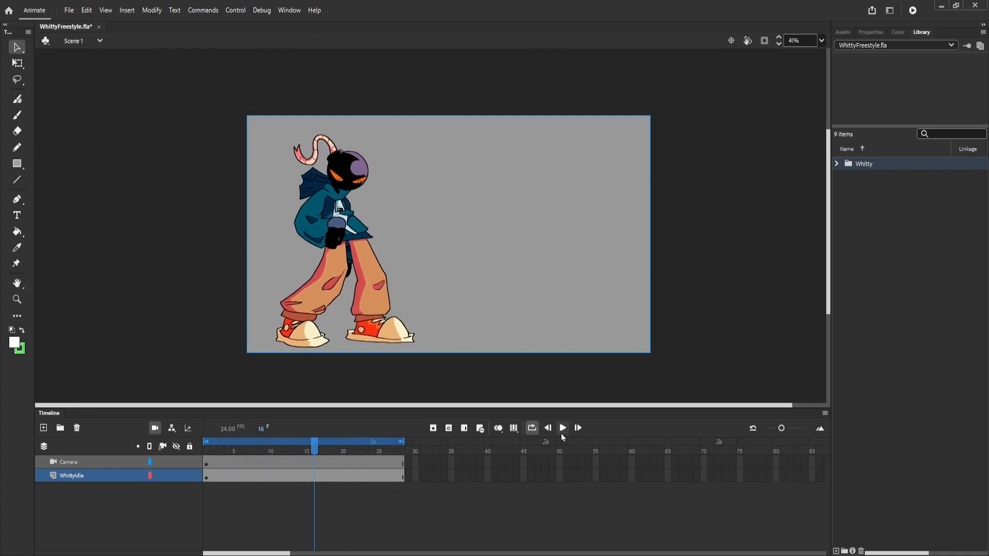
pyautogui.click(561, 432)
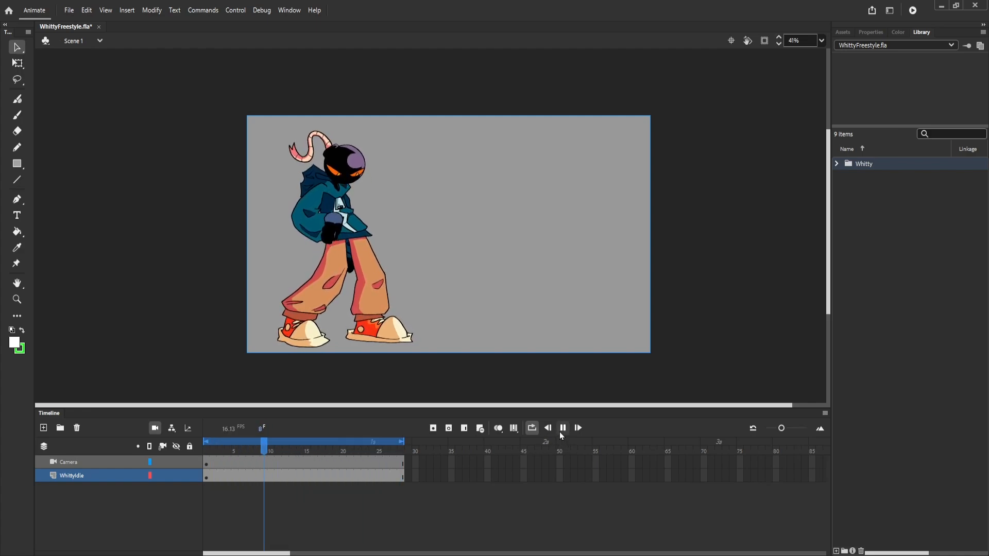
pyautogui.click(562, 430)
pyautogui.click(207, 449)
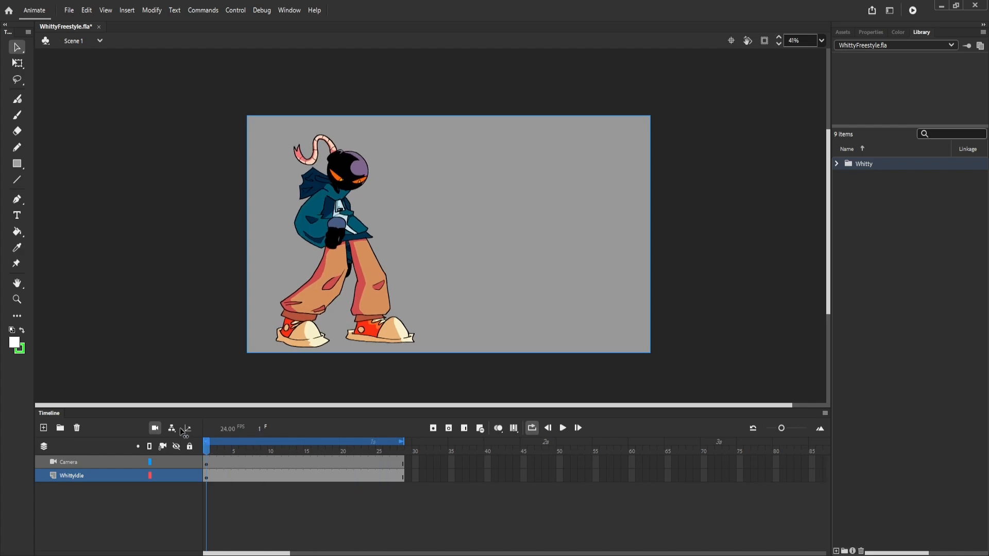
# Expand the Whitty and Anims library folders and preview the WhittyIdle symbol.
pyautogui.click(836, 165)
pyautogui.click(847, 177)
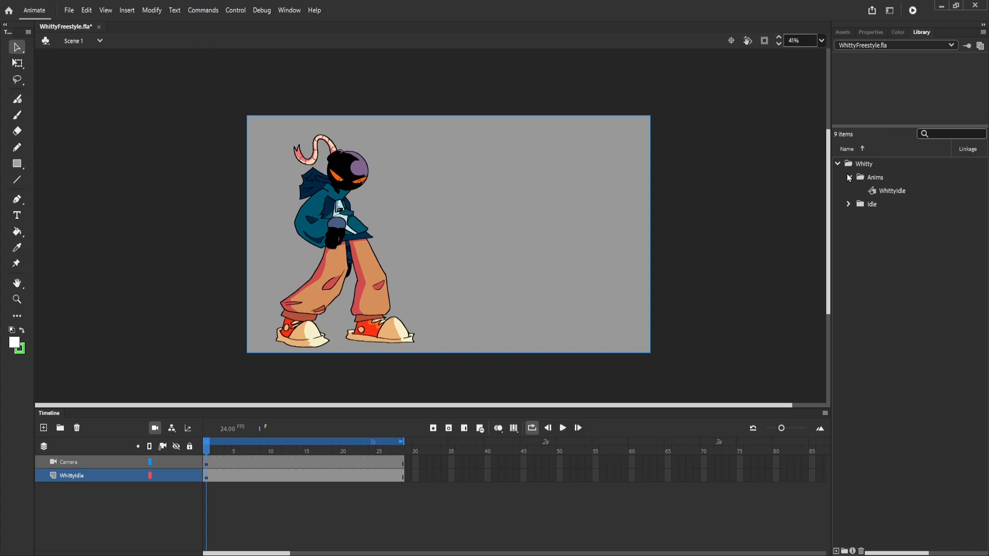
pyautogui.click(886, 199)
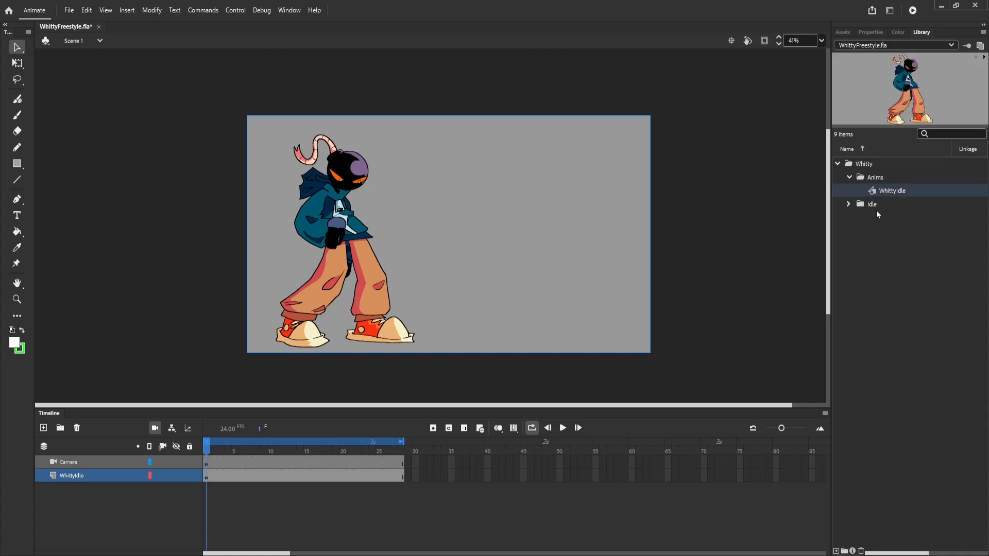
pyautogui.click(848, 230)
pyautogui.click(875, 178)
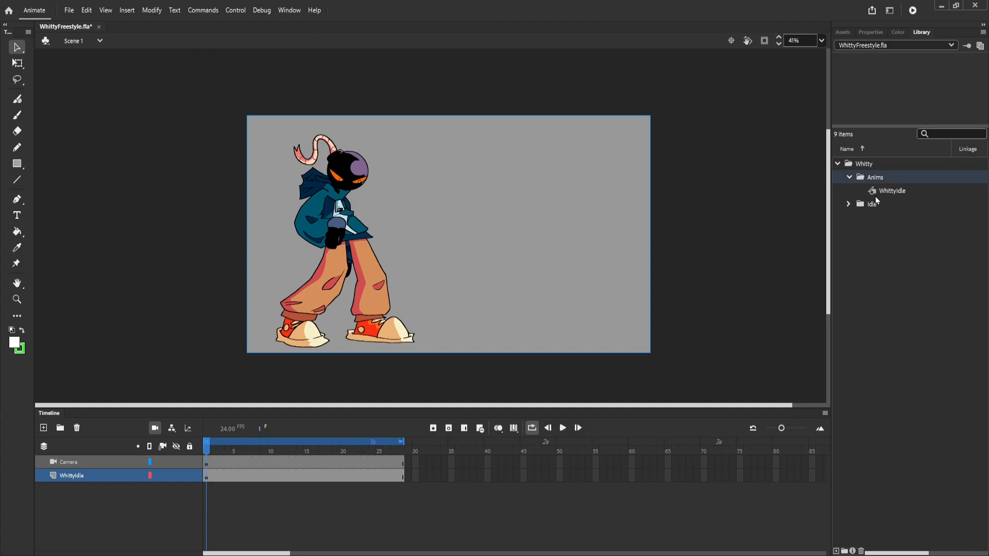
pyautogui.click(876, 192)
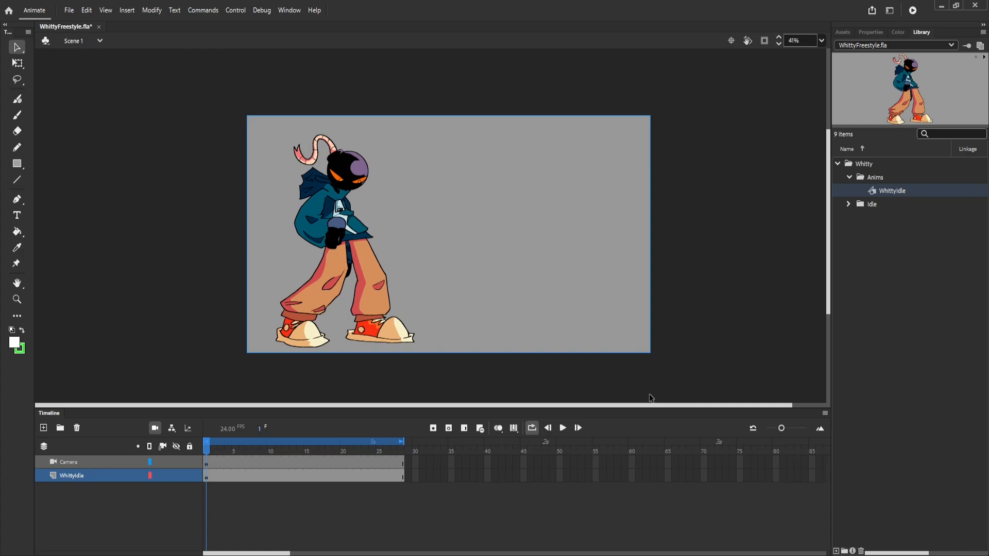
# Open the WhittyIdle symbol for editing and add a new layer beneath arm2.
pyautogui.doubleClick(349, 195)
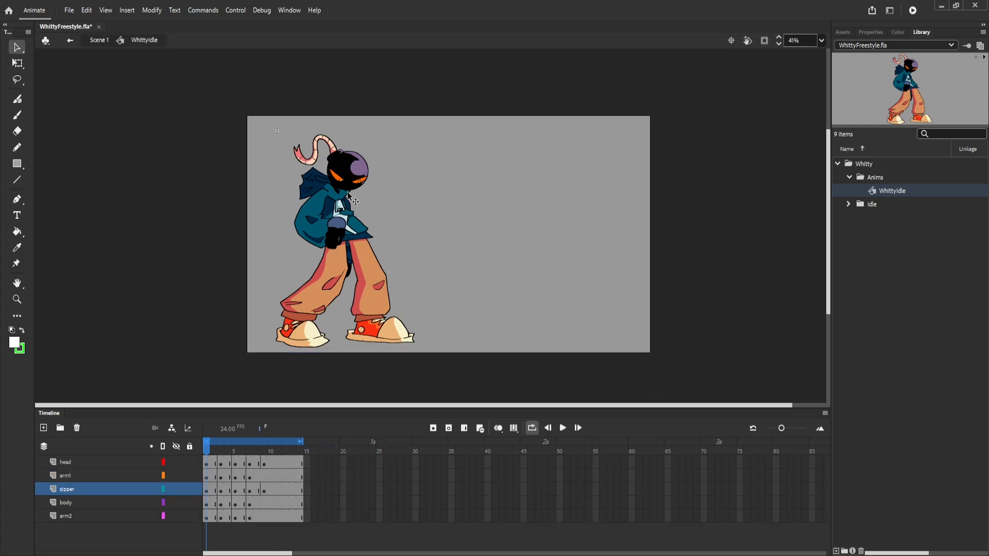
pyautogui.click(43, 427)
pyautogui.moveTo(72, 489); pyautogui.dragTo(82, 539)
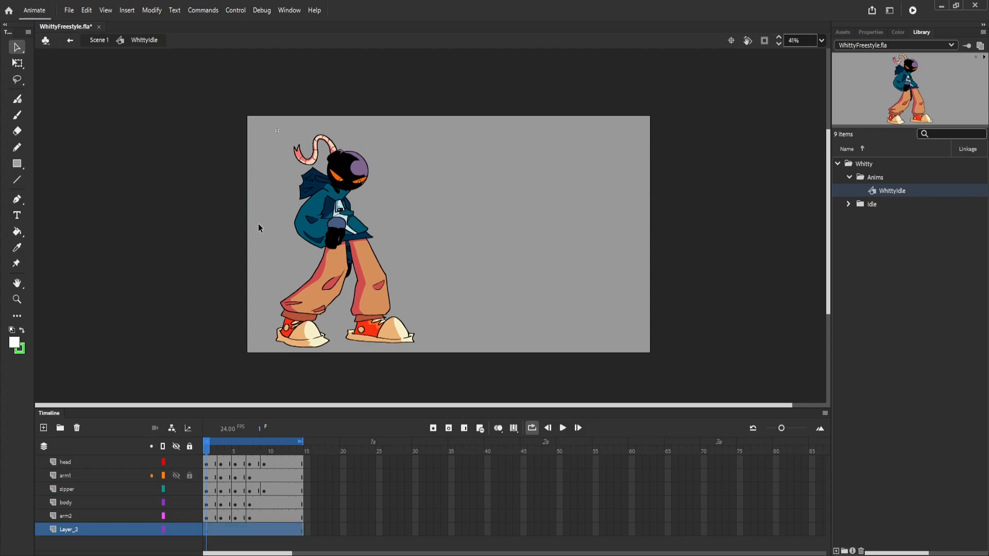
# Draw a tall bright green rectangle along the character's left side and a flat green bar below his feet on the new layer.
pyautogui.click(17, 164)
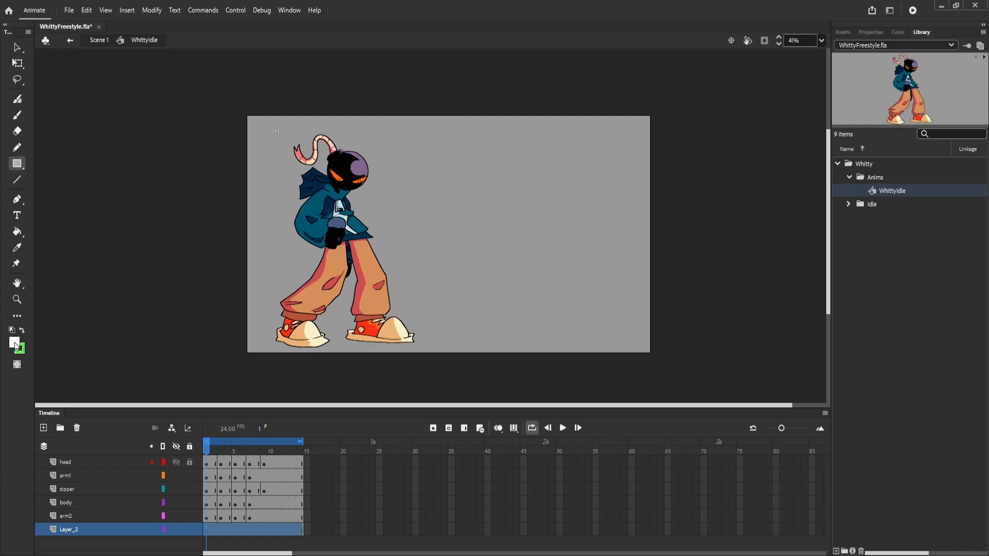
pyautogui.click(15, 344)
pyautogui.moveTo(210, 64); pyautogui.dragTo(263, 384)
pyautogui.moveTo(209, 343); pyautogui.dragTo(464, 388)
pyautogui.hotkey('ctrl', 'z')
pyautogui.moveTo(214, 360); pyautogui.dragTo(443, 384)
pyautogui.click(17, 47)
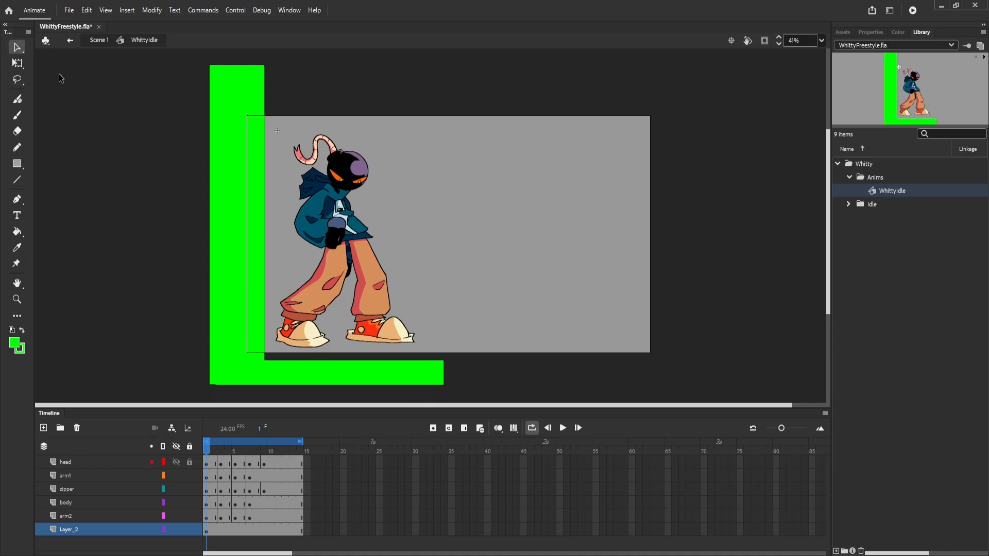
pyautogui.click(225, 145)
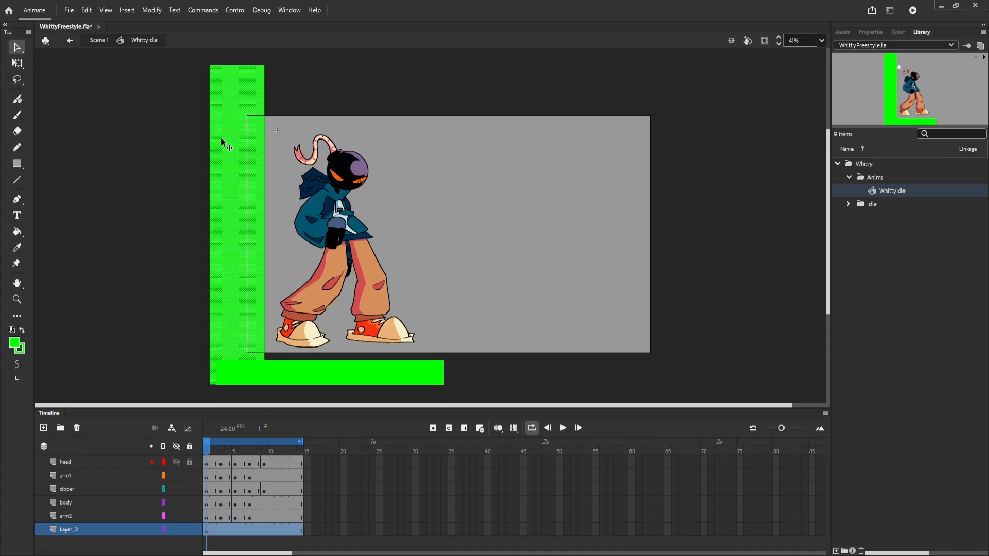
pyautogui.hotkey('ctrl', 'v')
pyautogui.moveTo(436, 231); pyautogui.dragTo(519, 226)
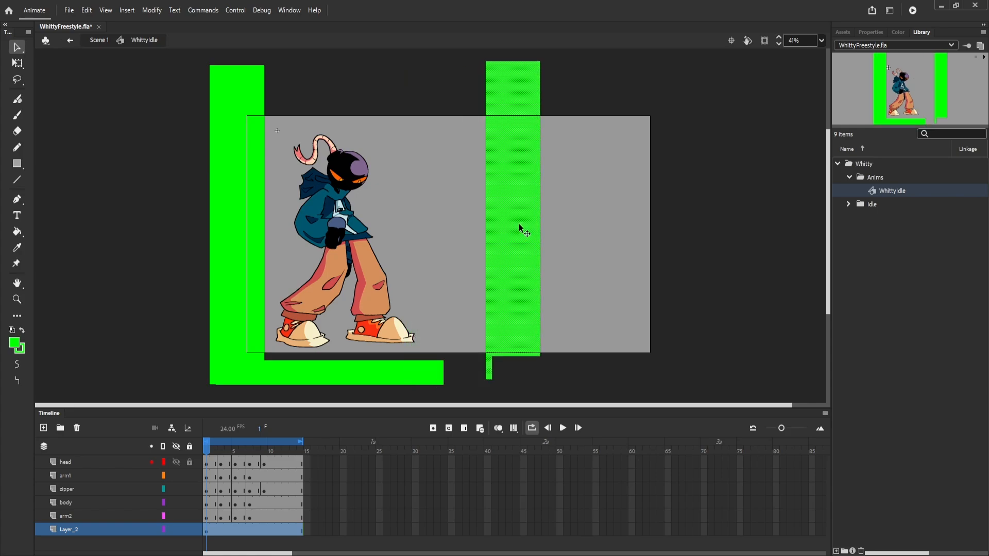
pyautogui.hotkey('ctrl', 'z')
pyautogui.hotkey('ctrl', 'z')
# Duplicate both green bars, rotate the copy 180 degrees and place it around the character's top and right side.
pyautogui.click(256, 227)
pyautogui.keyDown('shift'); pyautogui.click(258, 372); pyautogui.keyUp('shift')
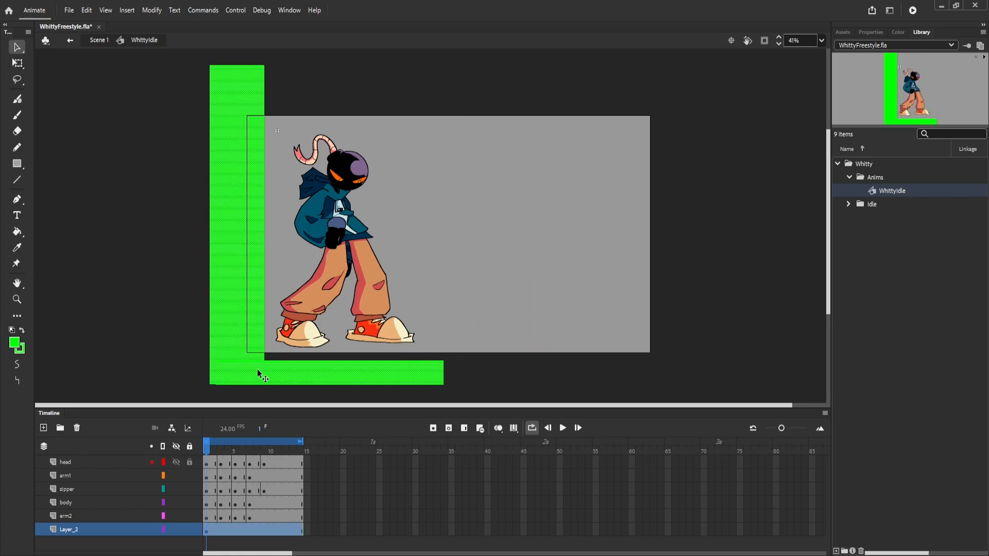
pyautogui.hotkey('ctrl', 'c')
pyautogui.hotkey('ctrl', 'v')
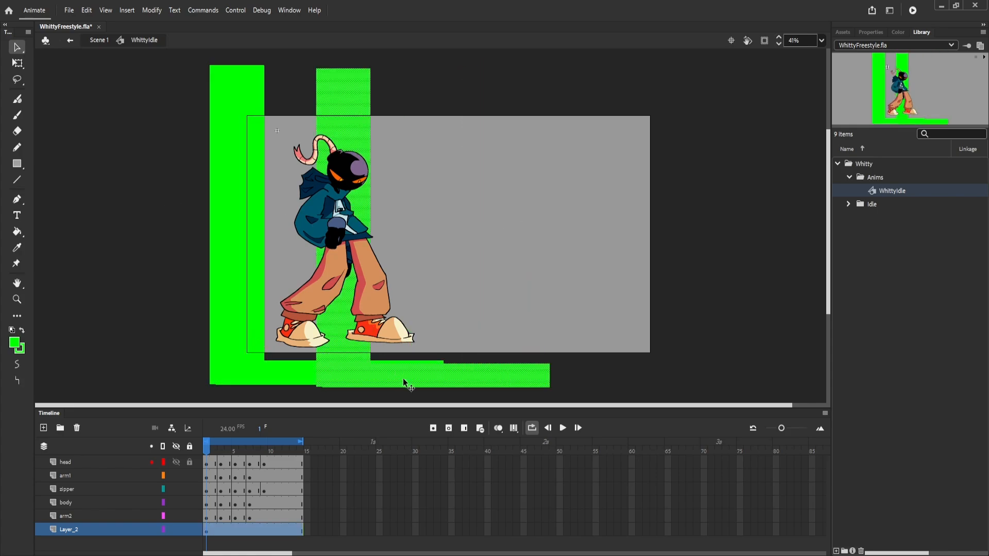
pyautogui.moveTo(403, 379); pyautogui.dragTo(499, 354)
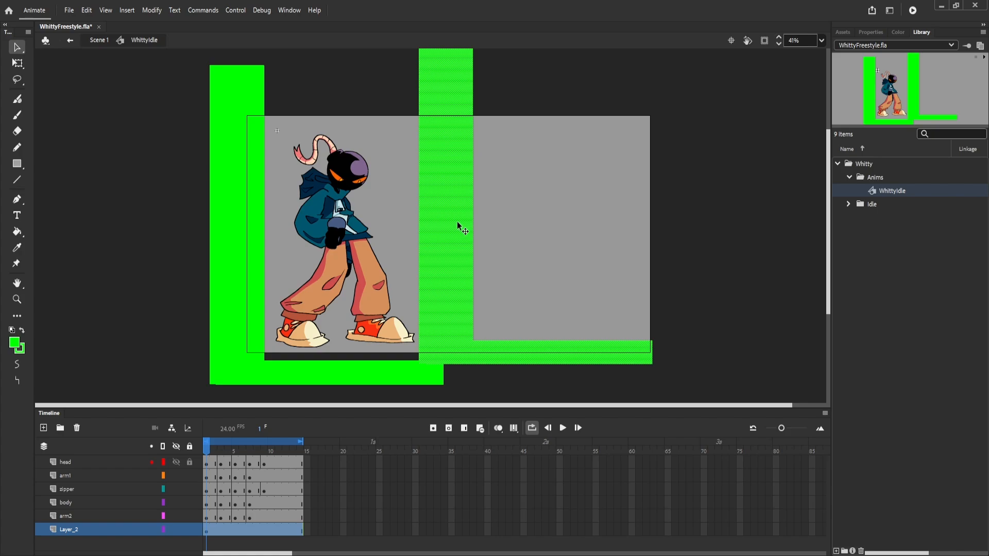
pyautogui.hotkey('ctrl', 'shift', '7')
pyautogui.hotkey('ctrl', 'shift', '7')
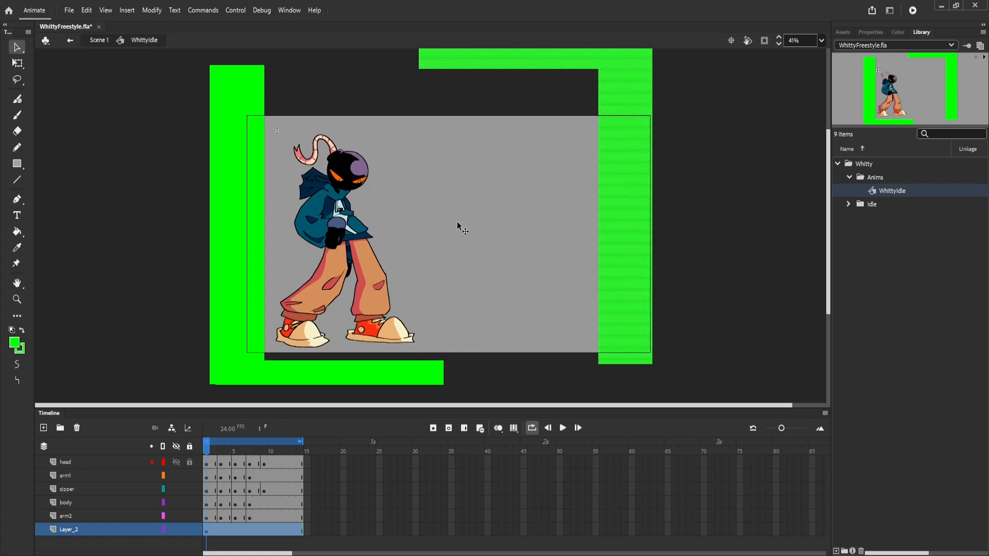
pyautogui.moveTo(629, 250); pyautogui.dragTo(431, 307)
# Squash the copied green bars vertically and move them up so the horizontal bar sits just above the character's head.
pyautogui.click(17, 62)
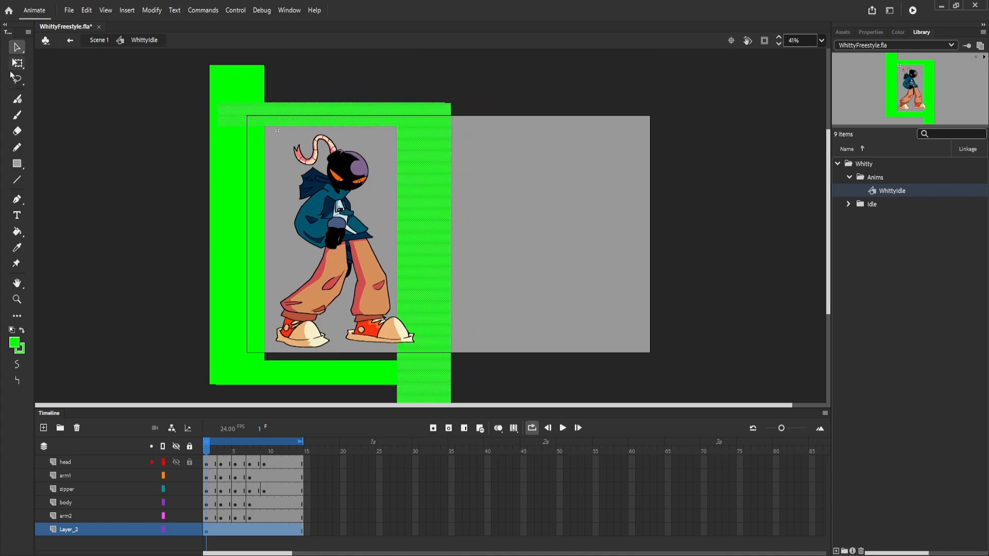
pyautogui.moveTo(334, 103); pyautogui.dragTo(334, 168)
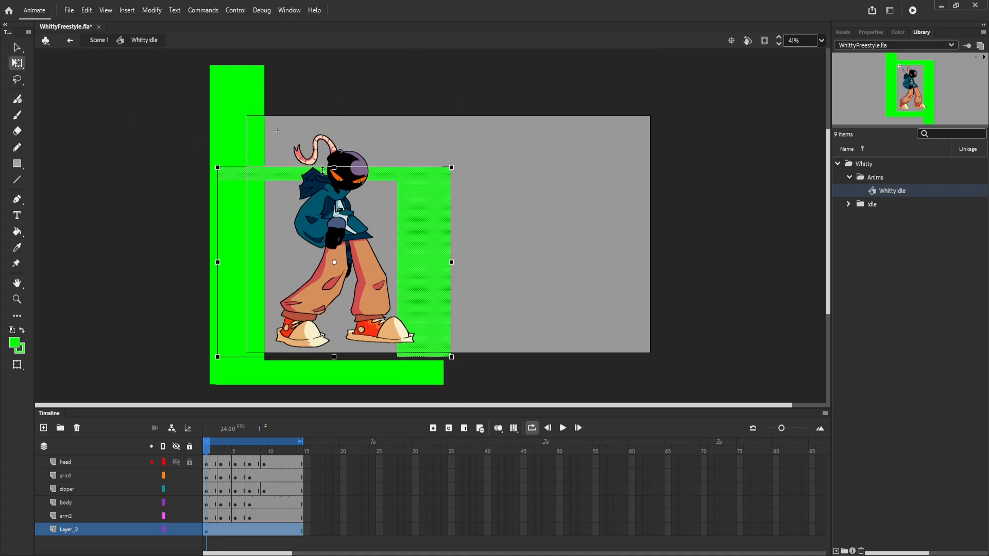
pyautogui.moveTo(421, 237); pyautogui.dragTo(420, 188)
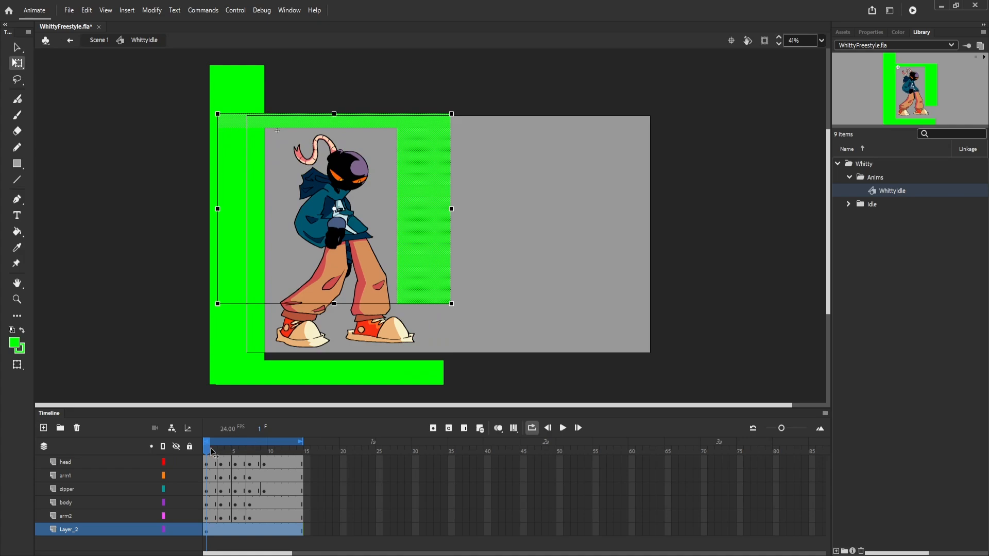
# Duplicate the green bar below the feet, rotate the copy 90 degrees and place it upright to close the border's gap beside the front foot.
pyautogui.press('Return')
pyautogui.click(412, 266)
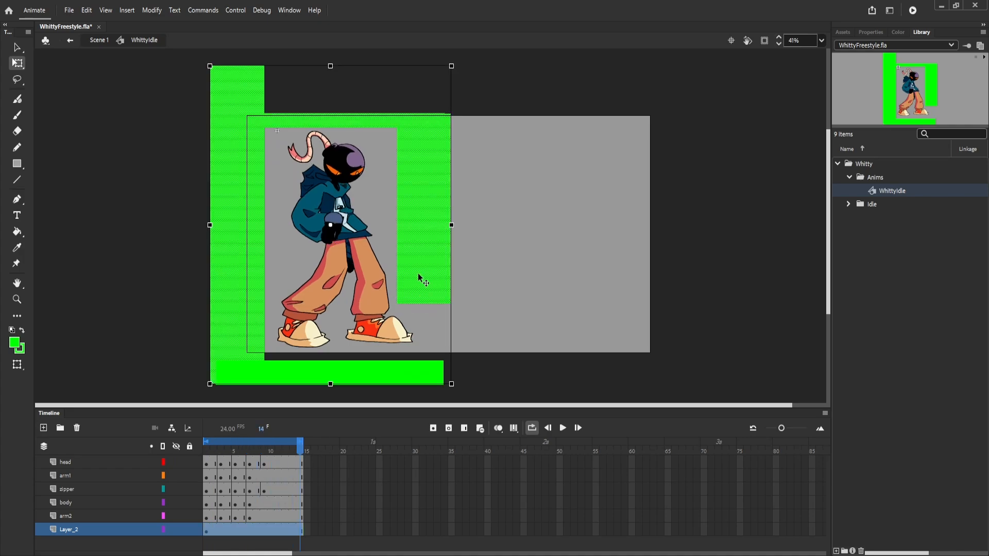
pyautogui.click(406, 376)
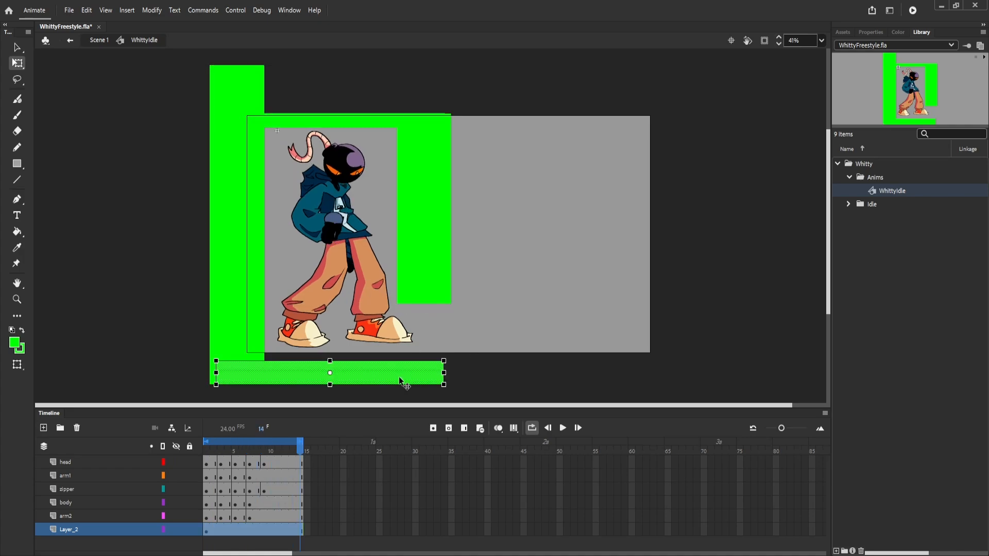
pyautogui.hotkey('ctrl', 'c')
pyautogui.hotkey('ctrl', 'v')
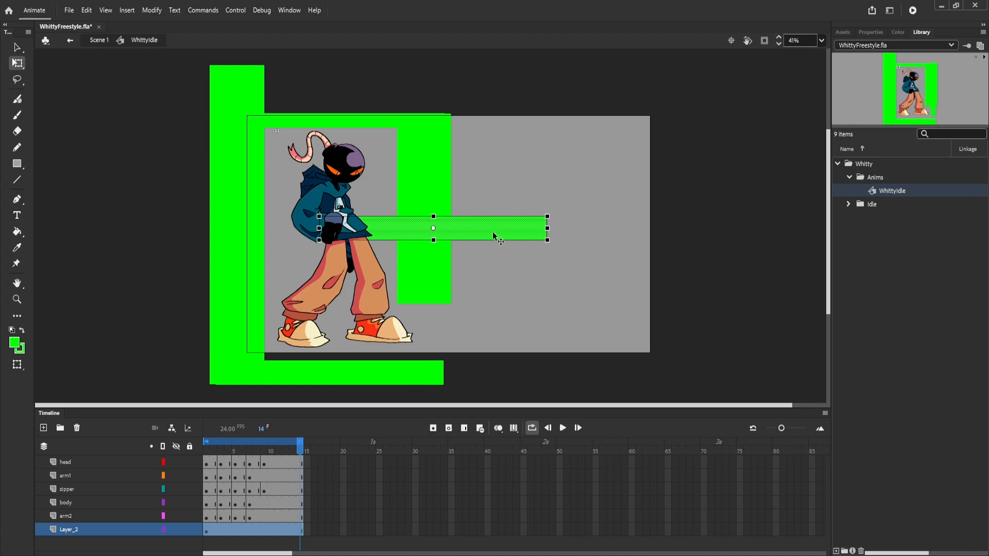
pyautogui.hotkey('ctrl', 'shift', '9')
pyautogui.moveTo(435, 287); pyautogui.dragTo(428, 329)
pyautogui.hotkey('ctrl', 'z')
pyautogui.click(489, 307)
# Remove the green border by deleting its fills, leftover outlines and Layer_2, and return to Scene 1.
pyautogui.click(227, 142)
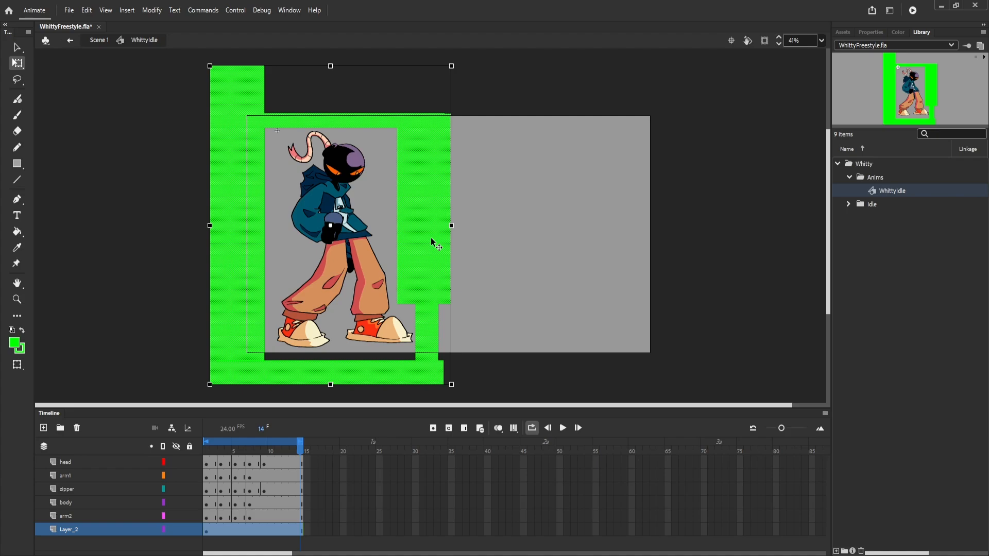
pyautogui.press('Delete')
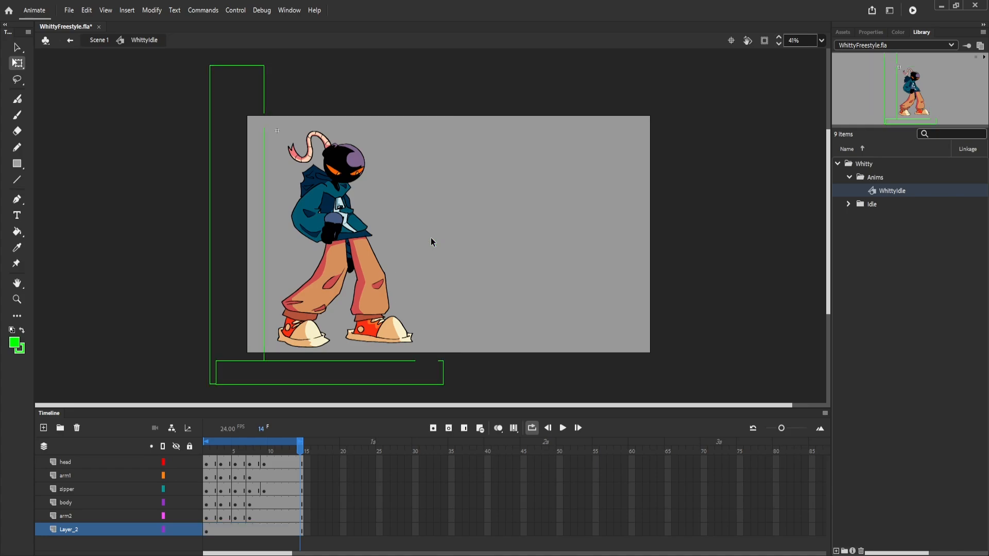
pyautogui.moveTo(204, 70); pyautogui.dragTo(246, 146)
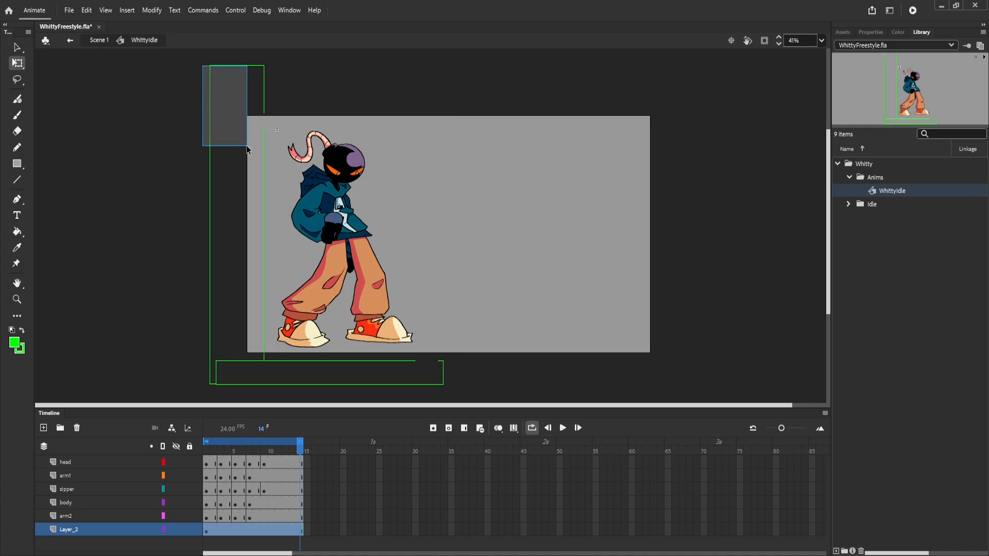
pyautogui.press('Delete')
pyautogui.moveTo(208, 64)
pyautogui.mouseDown()
pyautogui.moveTo(294, 88)
pyautogui.moveTo(255, 238)
pyautogui.moveTo(259, 370)
pyautogui.mouseUp()
pyautogui.press('Delete')
pyautogui.click(76, 428)
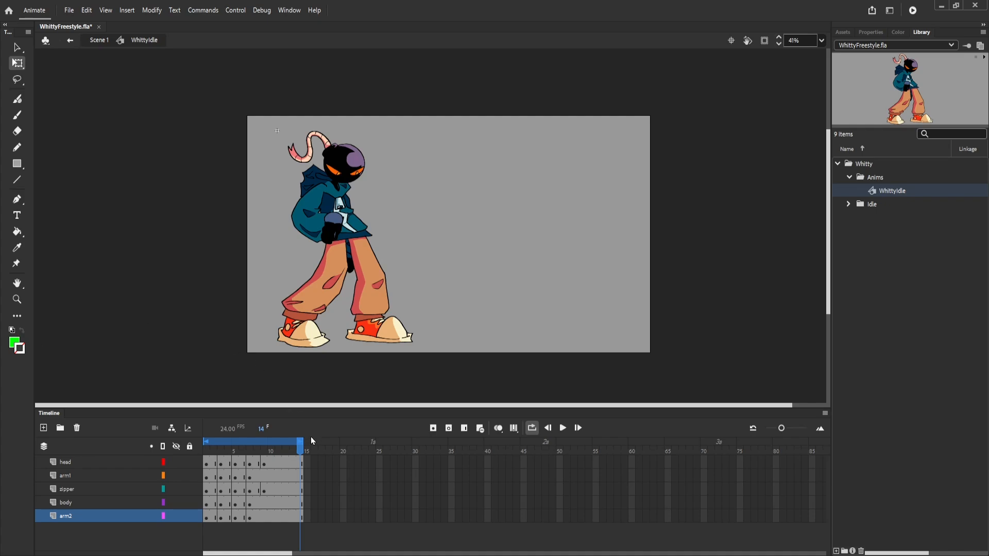
pyautogui.click(72, 40)
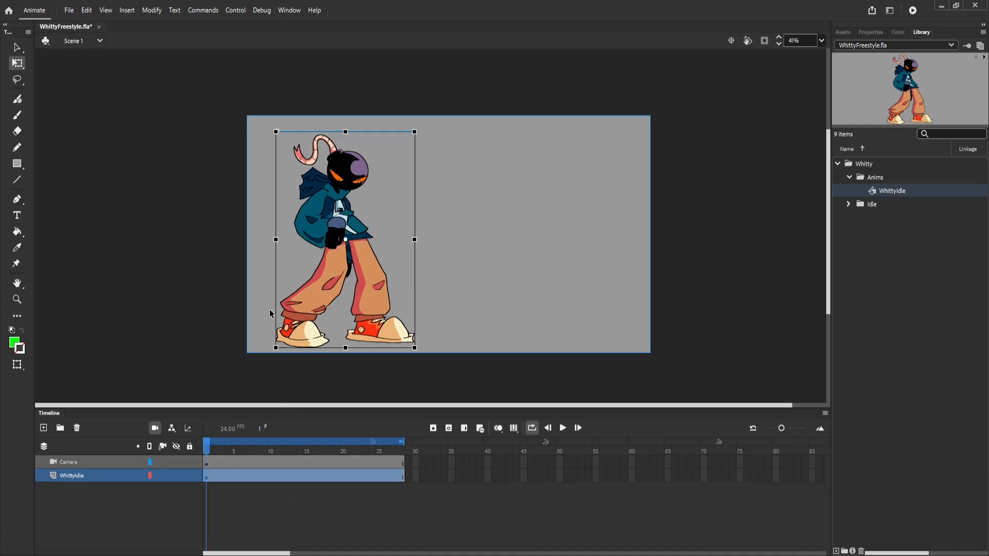